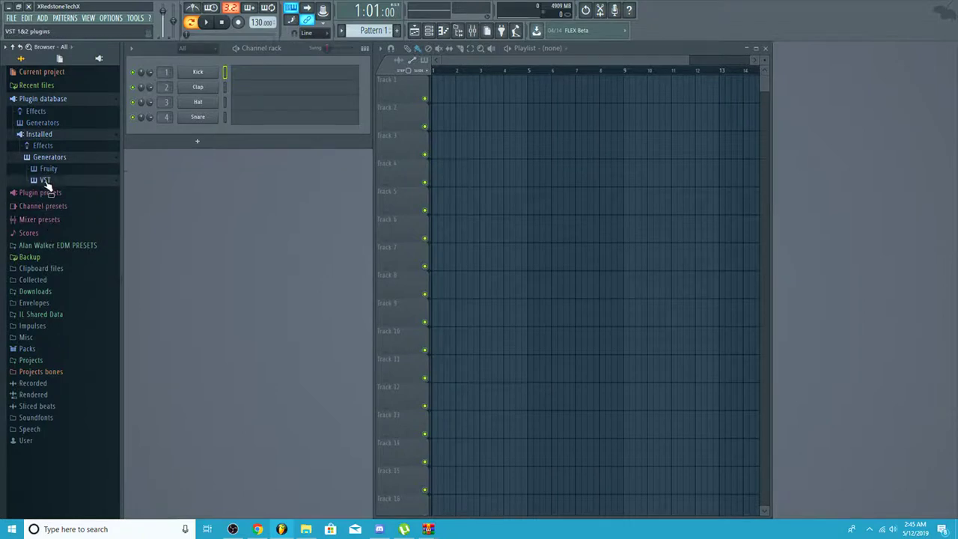
- Load the Nexus VST in place of the Kick channel and choose its Plucked preset PL Mute Guitars 2
{"action": "left_click", "coordinate": [45, 180]}
{"action": "left_click_drag", "start_coordinate": [179, 91], "coordinate": [198, 72]}
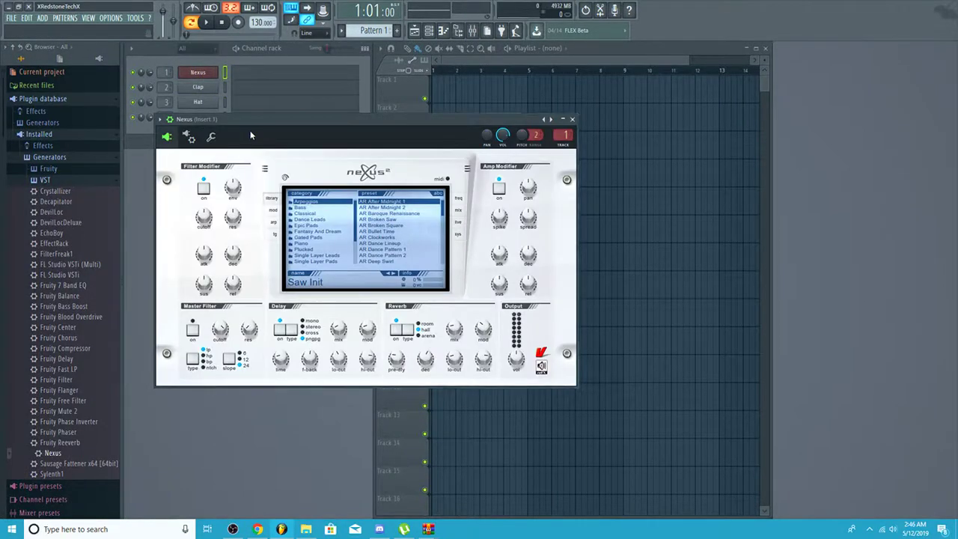
{"action": "left_click", "coordinate": [320, 250]}
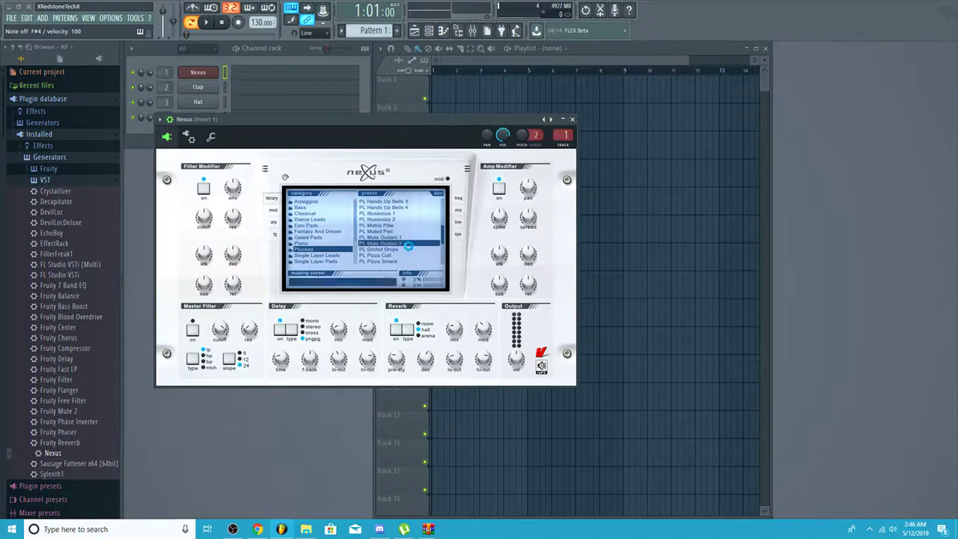
{"action": "left_click", "coordinate": [573, 119]}
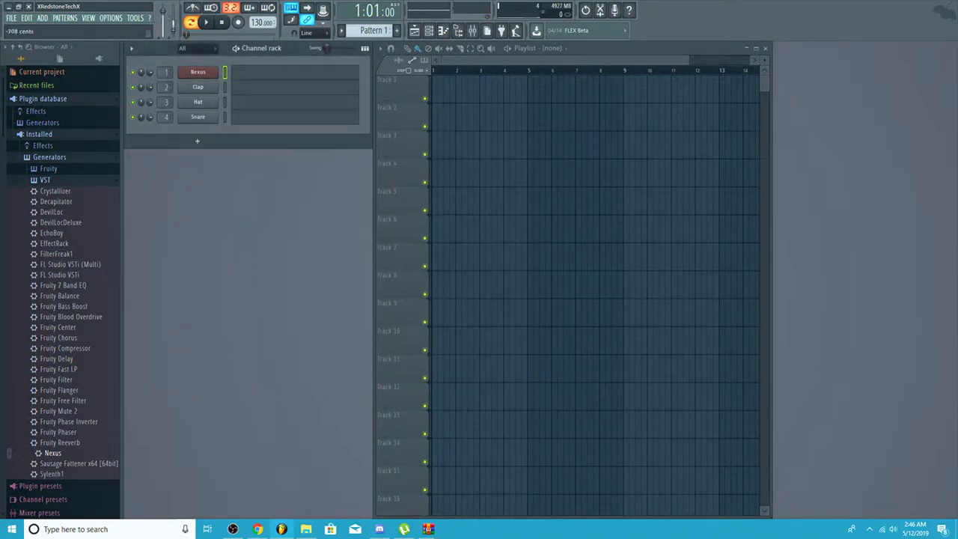
- Draw the opening notes D#5, A#5, F#6, A#5, D#5 in the piano roll of the Nexus channel
{"action": "right_click", "coordinate": [172, 24]}
{"action": "key", "text": "Escape"}
{"action": "left_click", "coordinate": [277, 75]}
{"action": "left_click", "coordinate": [541, 194]}
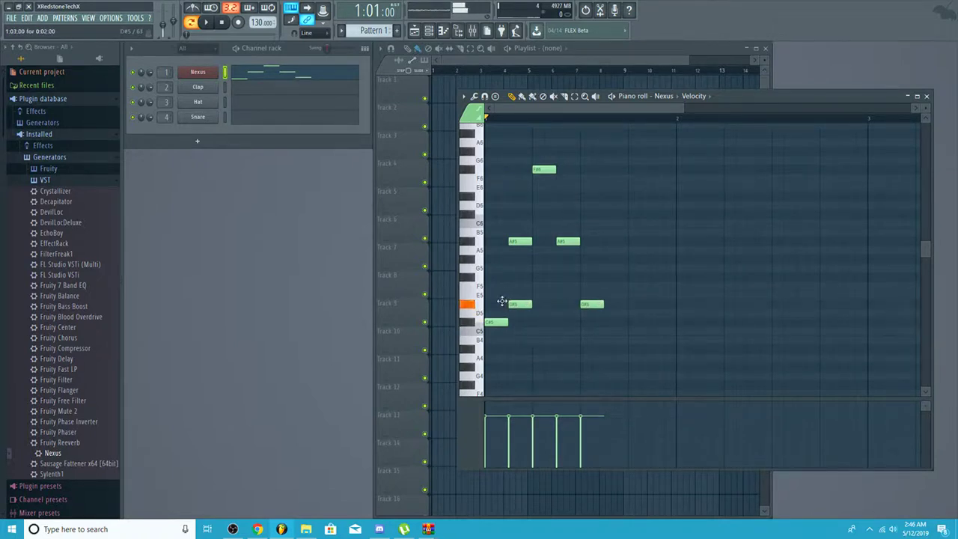
{"action": "right_click", "coordinate": [495, 325]}
{"action": "key", "text": "space"}
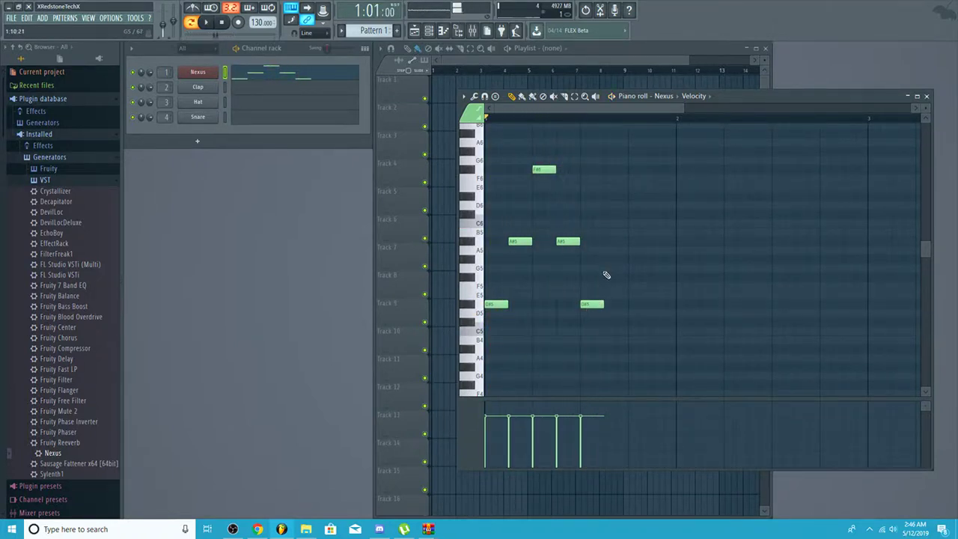
- Complete bar 1 of the Nexus melody with the notes A#5, F#6 and A#5, checking it by playback
{"action": "key", "text": "space"}
{"action": "left_click", "coordinate": [631, 171]}
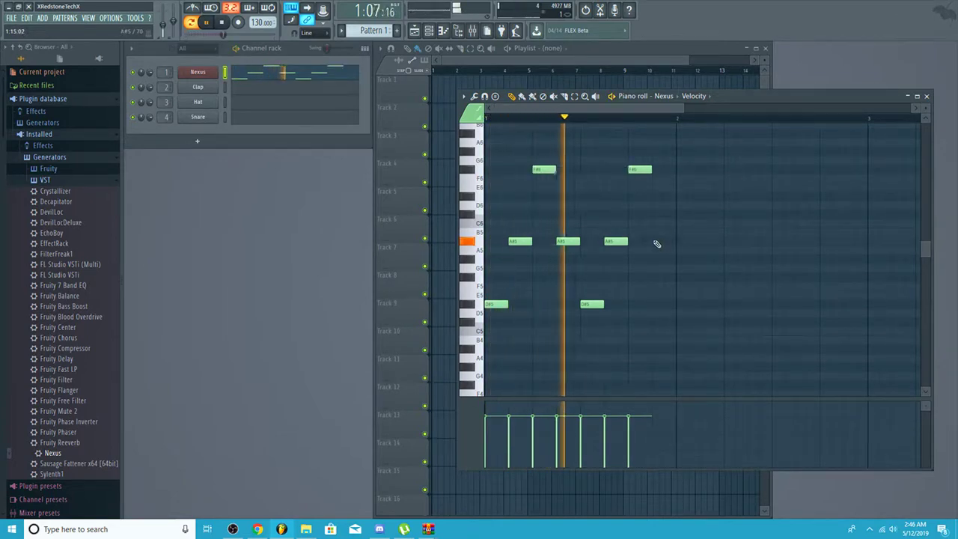
{"action": "left_click", "coordinate": [656, 242]}
{"action": "key", "text": "space"}
- Set the project tempo to 90 BPM and play the one-bar melody
{"action": "left_click_drag", "start_coordinate": [680, 104], "coordinate": [827, 104]}
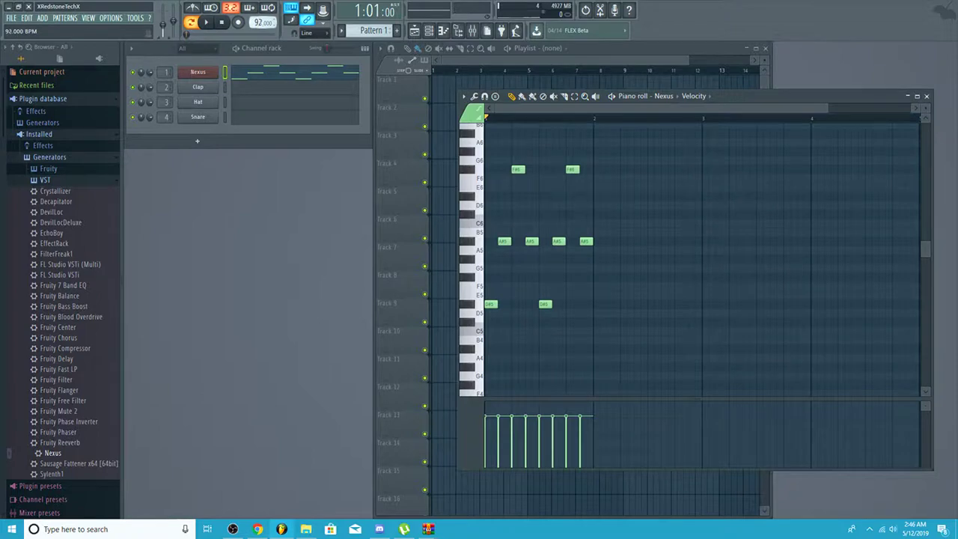
{"action": "key", "text": "space"}
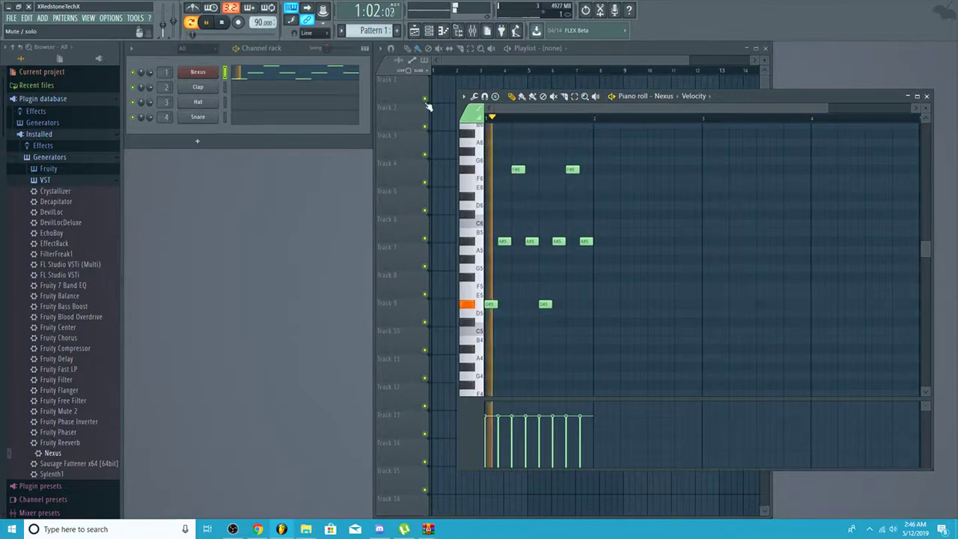
{"action": "scroll", "coordinate": [582, 352], "scroll_direction": "up", "scroll_amount": 1}
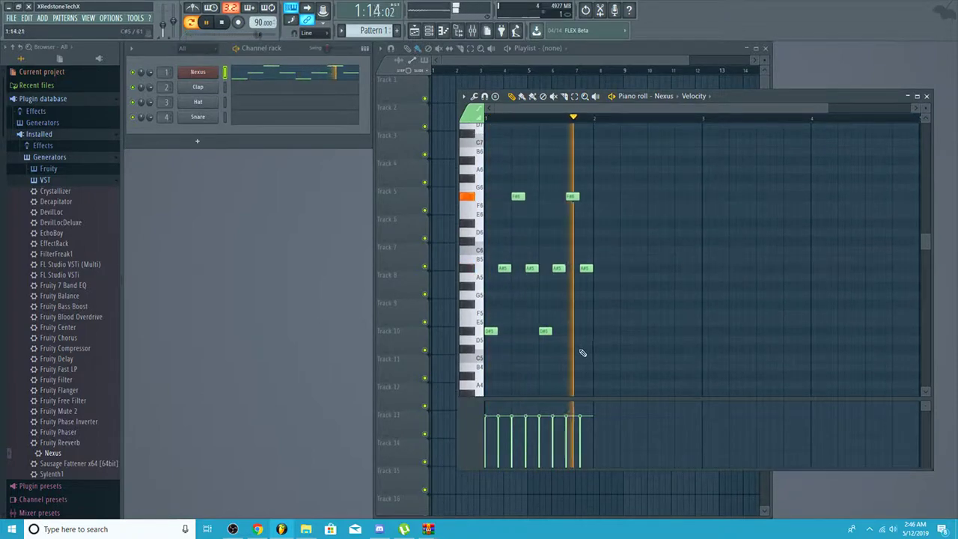
- Fill bar 2 of the Nexus melody with B4, F#5, F#6, F#5 played twice, and play it back
{"action": "key", "text": "space"}
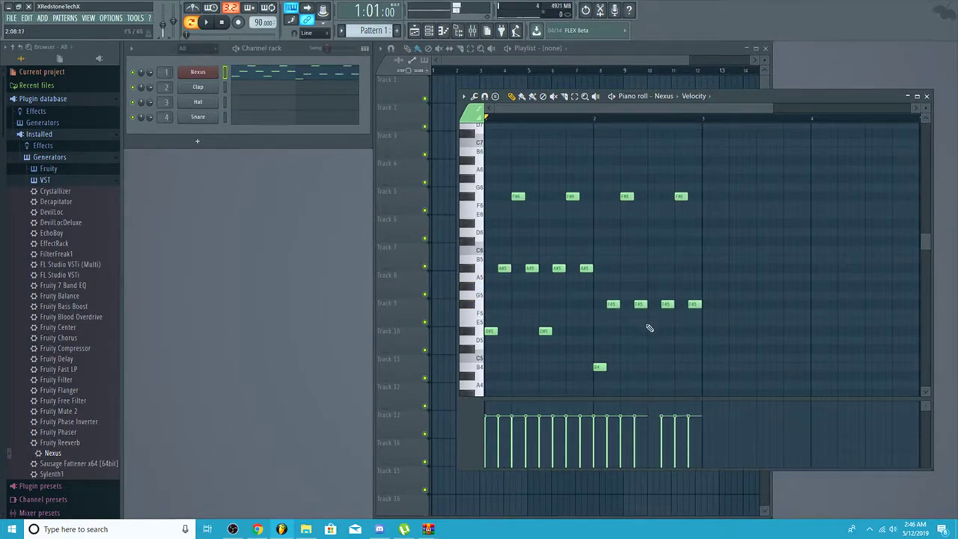
{"action": "key", "text": "space"}
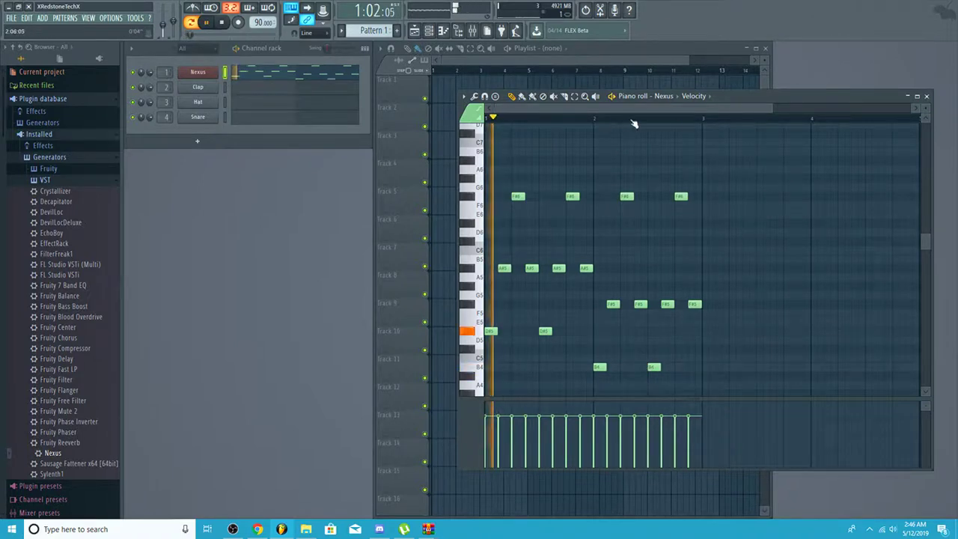
{"action": "scroll", "coordinate": [781, 150], "scroll_direction": "down", "scroll_amount": 1}
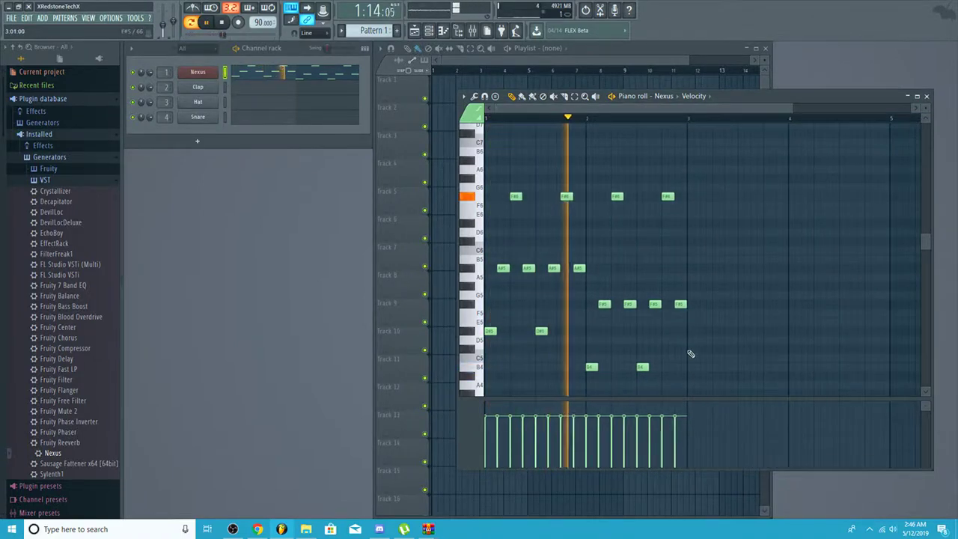
- Fill bar 3 of the Nexus melody with F#5, C#6, F#6, C#6 played twice
{"action": "left_click", "coordinate": [693, 305]}
{"action": "left_click", "coordinate": [703, 223]}
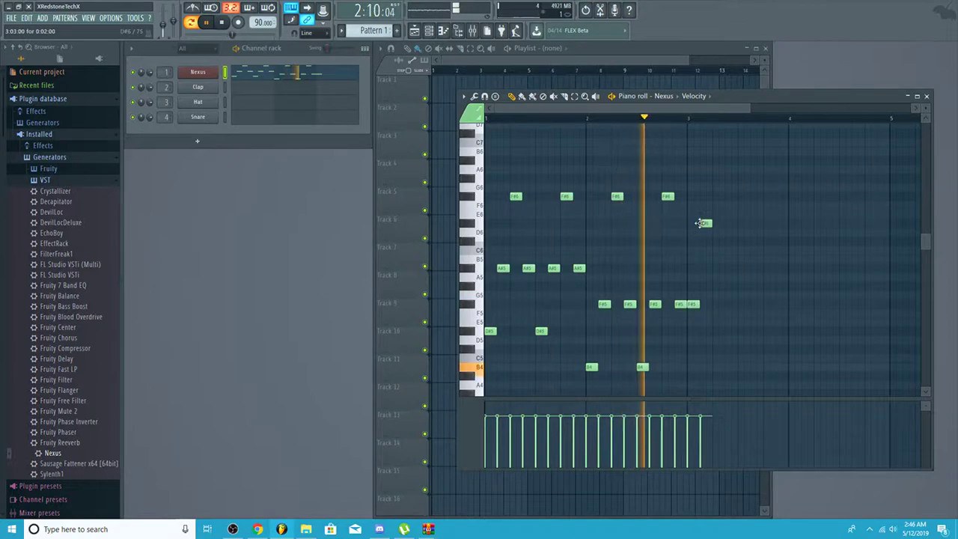
{"action": "key", "text": "space"}
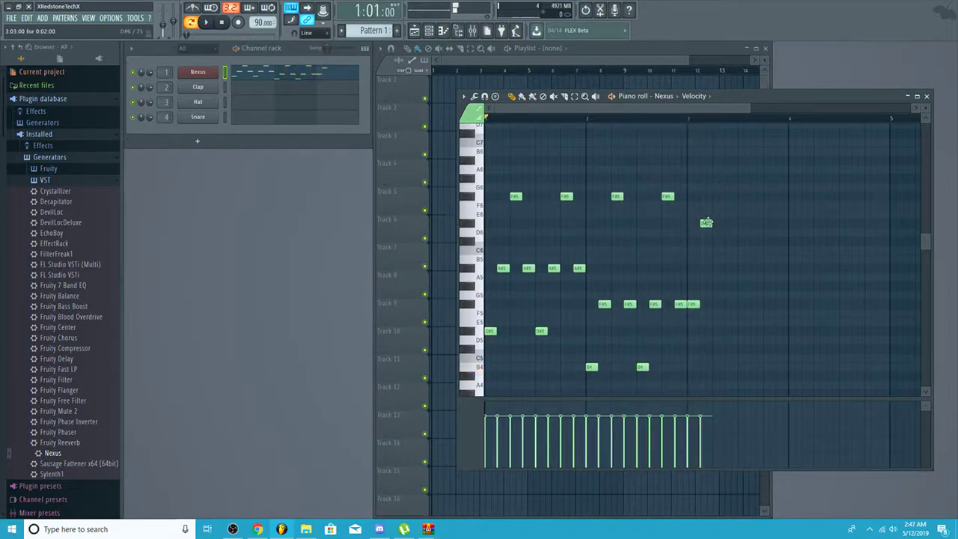
{"action": "key", "text": "space"}
{"action": "left_click", "coordinate": [718, 196]}
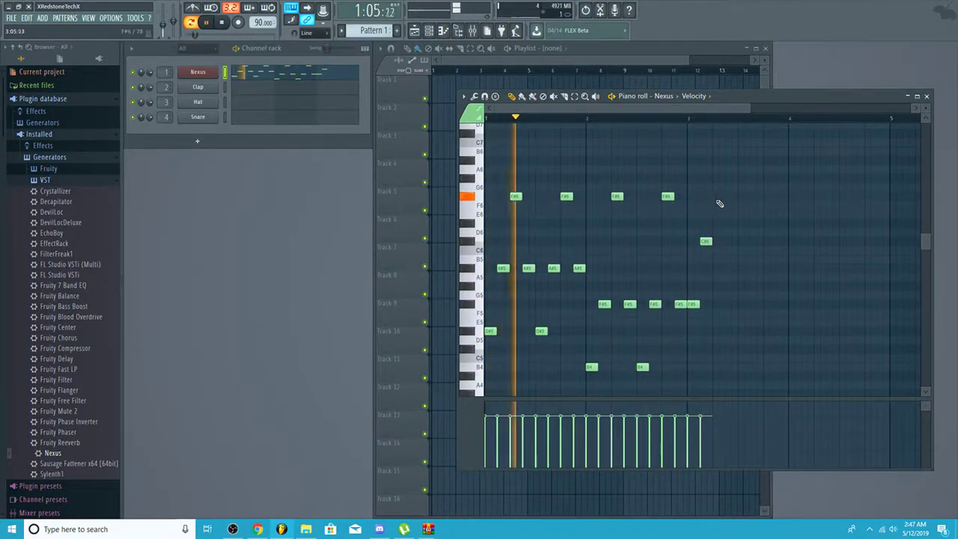
{"action": "left_click", "coordinate": [768, 198]}
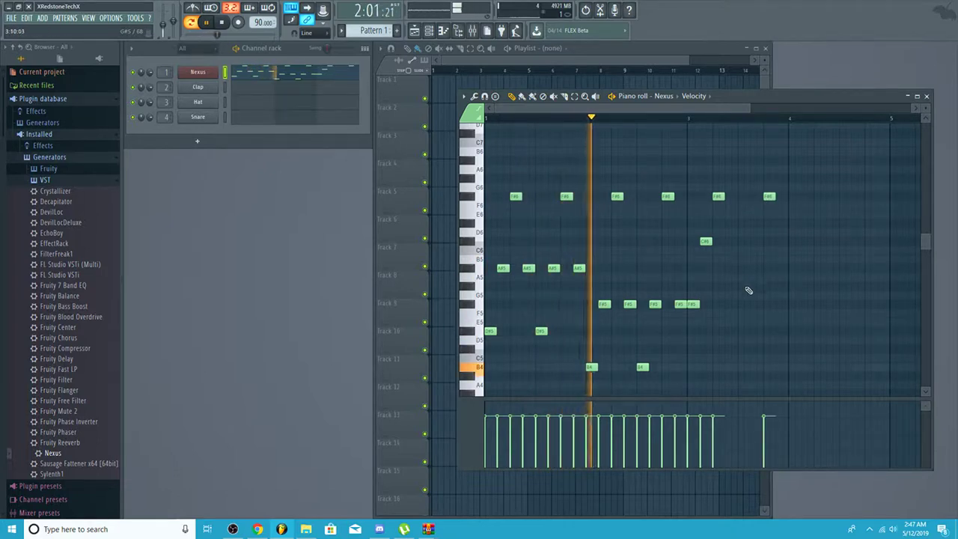
{"action": "left_click", "coordinate": [743, 304]}
{"action": "left_click", "coordinate": [731, 242]}
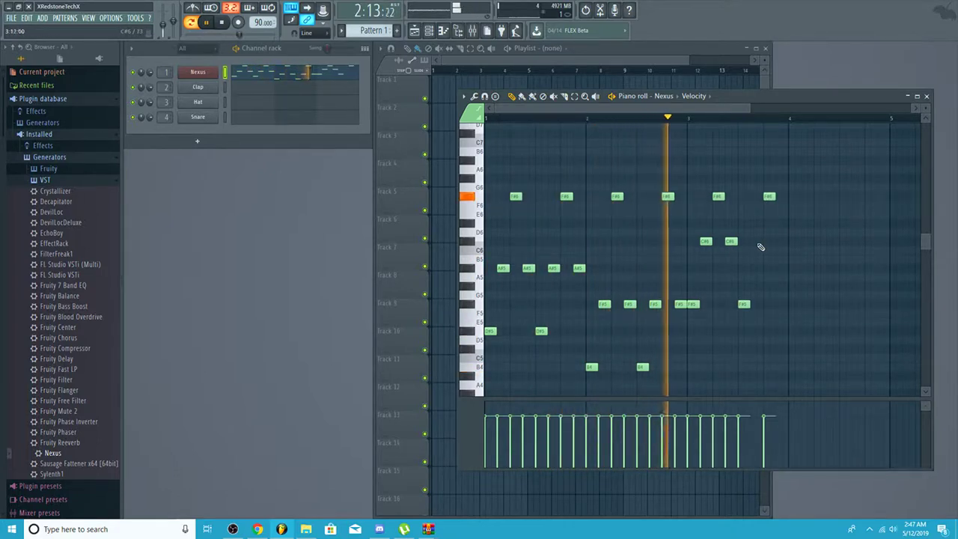
{"action": "left_click", "coordinate": [755, 241]}
{"action": "left_click", "coordinate": [782, 241]}
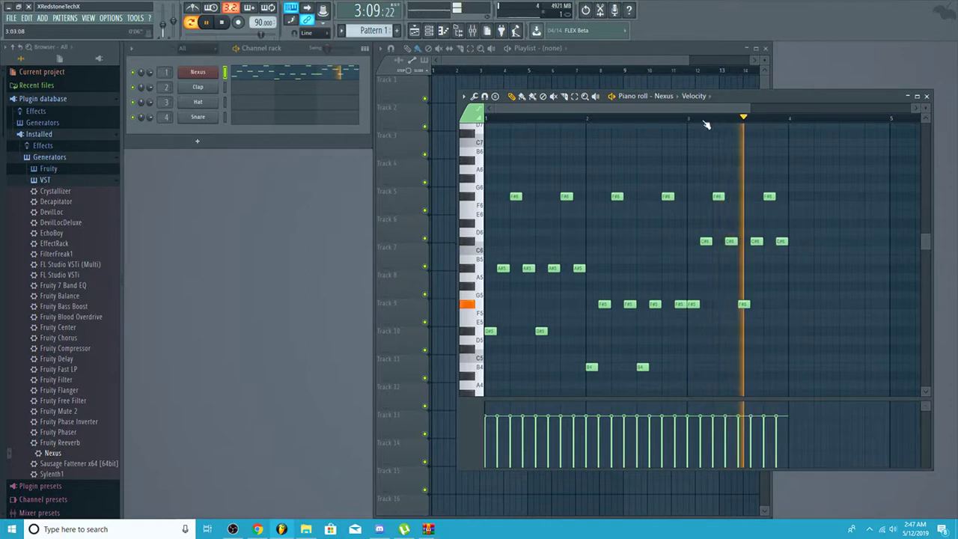
- Fill bar 4 of the Nexus melody with C#5, G#5, F6, G#5 played twice
{"action": "key", "text": "space"}
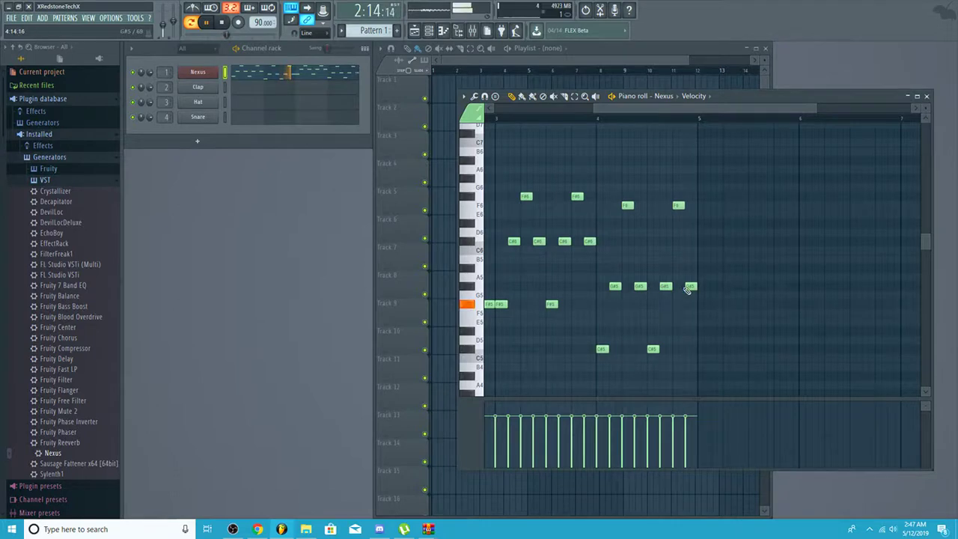
{"action": "left_click_drag", "start_coordinate": [596, 108], "coordinate": [487, 108]}
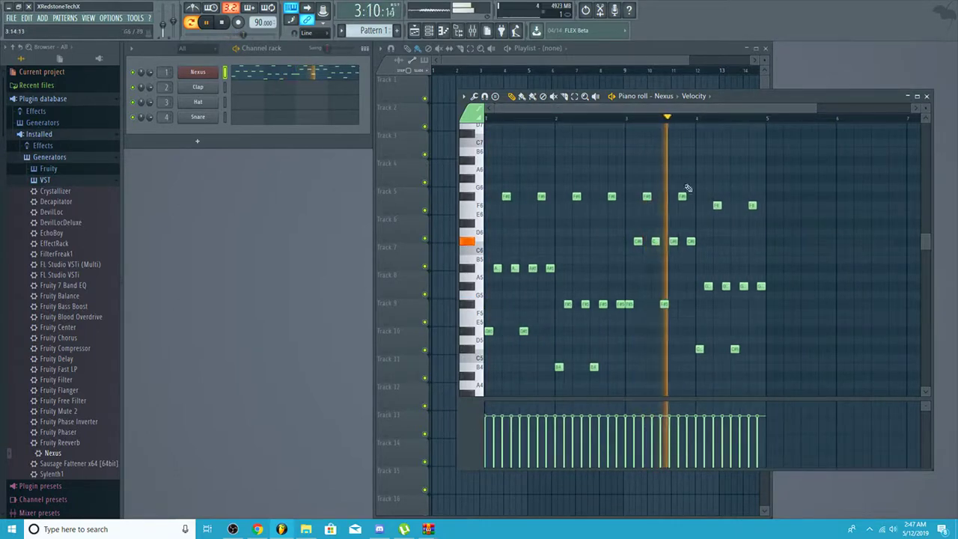
- Clone Pattern 1 to make a variation of the Nexus melody
{"action": "left_click", "coordinate": [372, 30]}
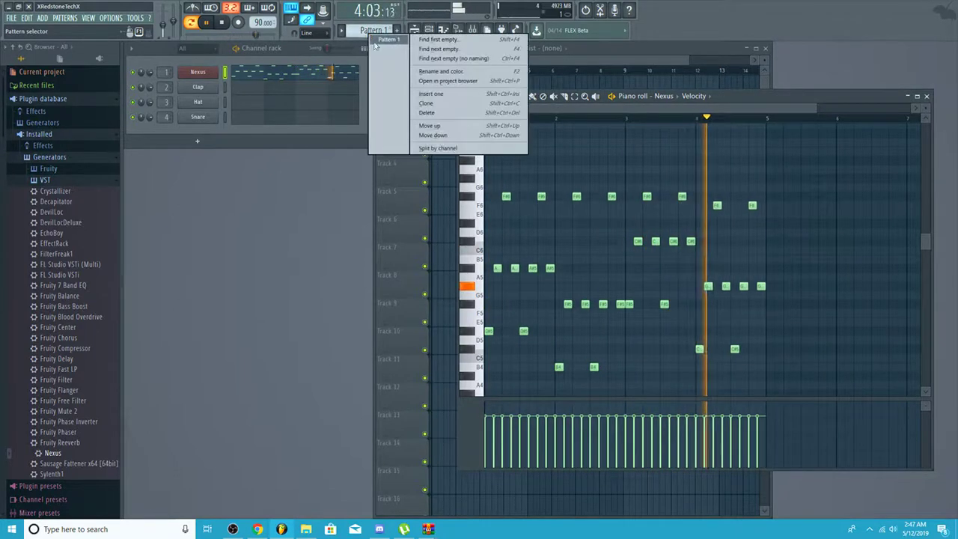
{"action": "left_click", "coordinate": [455, 114]}
{"action": "left_click", "coordinate": [323, 80]}
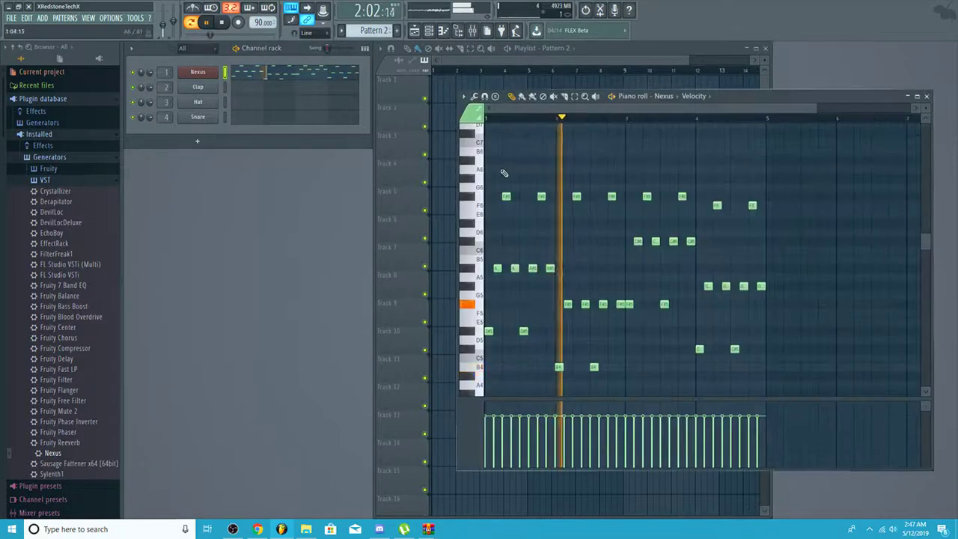
- In Pattern 2, raise the second to sixth F#6 notes to A#6, D#7, C#7, A#6 and A#6 respectively
{"action": "left_click_drag", "start_coordinate": [542, 224], "coordinate": [541, 187]}
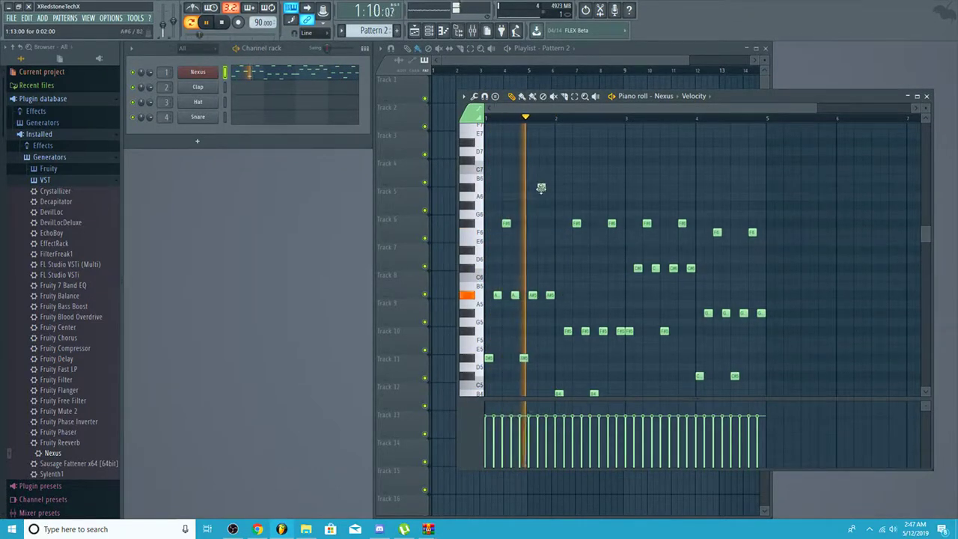
{"action": "right_click", "coordinate": [577, 223]}
{"action": "left_click_drag", "start_coordinate": [576, 158], "coordinate": [577, 142]}
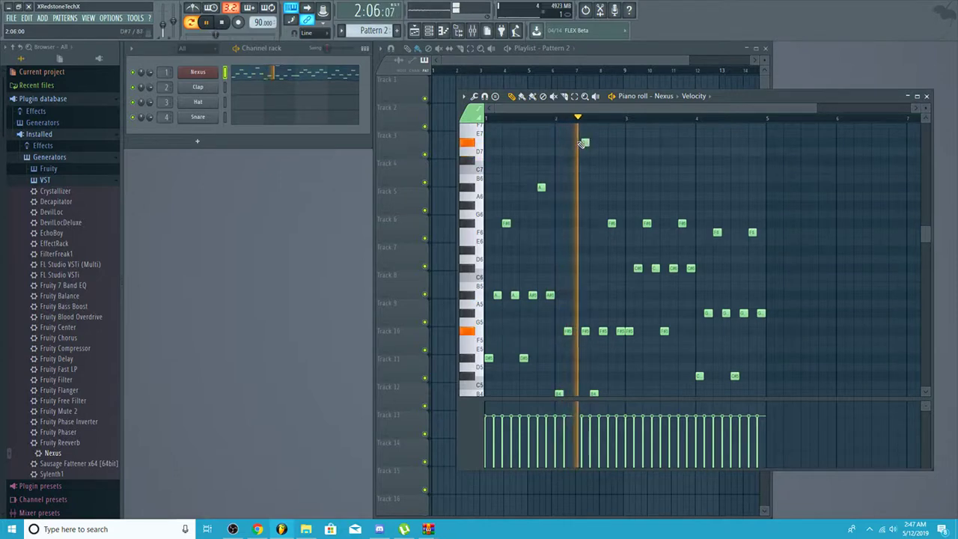
{"action": "left_click_drag", "start_coordinate": [611, 223], "coordinate": [612, 161]}
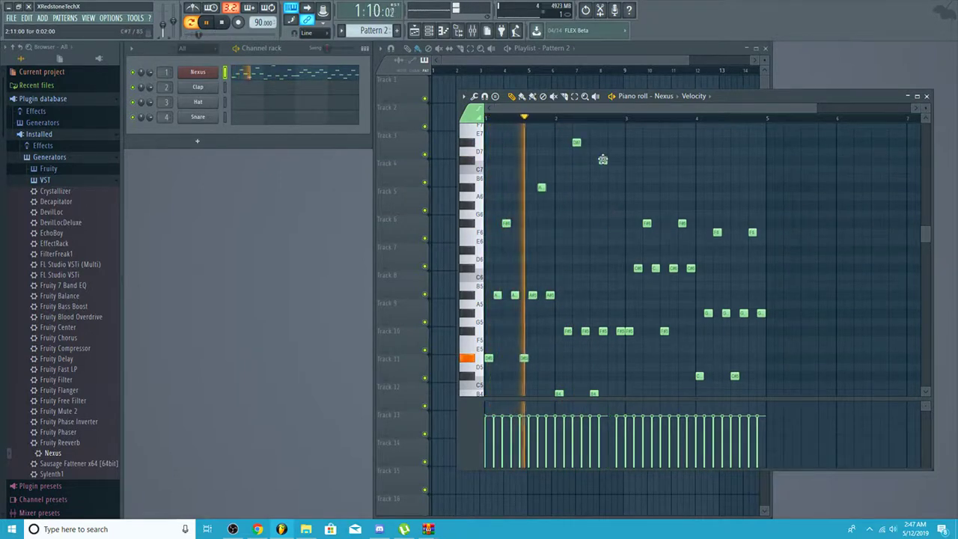
{"action": "left_click_drag", "start_coordinate": [647, 223], "coordinate": [647, 185]}
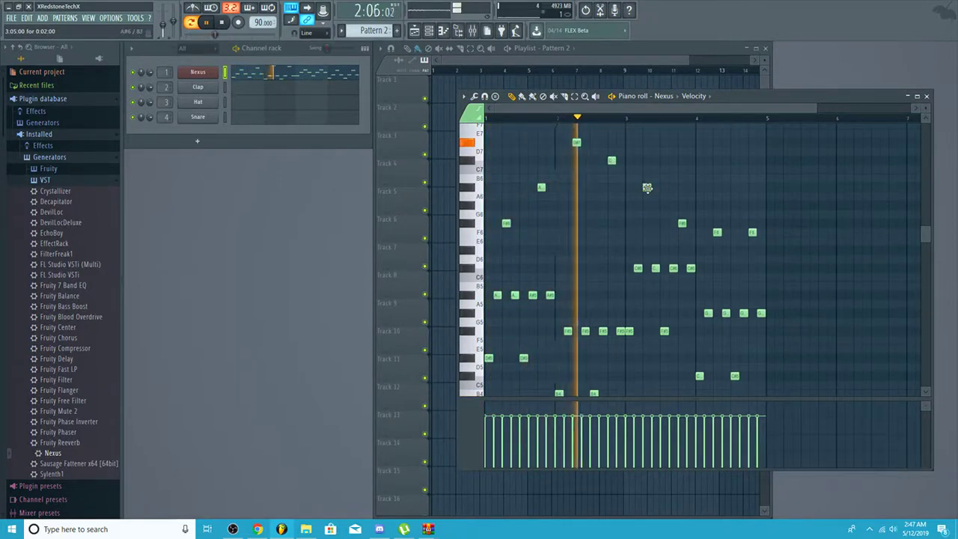
{"action": "left_click_drag", "start_coordinate": [682, 223], "coordinate": [682, 187]}
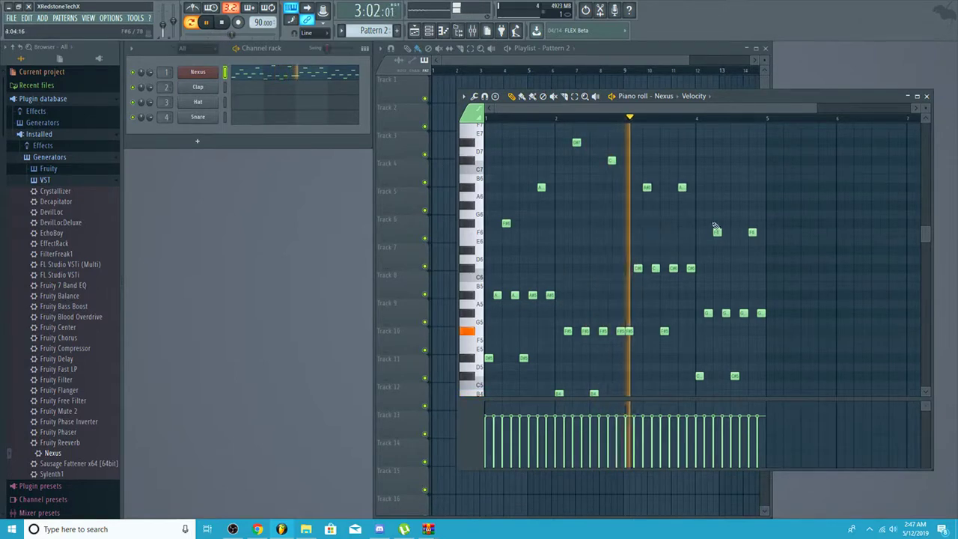
- Place four Pattern 2 clips back to back on playlist Track 1, starting at bars 1, 5, 9 and 13
{"action": "left_click", "coordinate": [408, 232]}
{"action": "left_click_drag", "start_coordinate": [485, 139], "coordinate": [448, 74]}
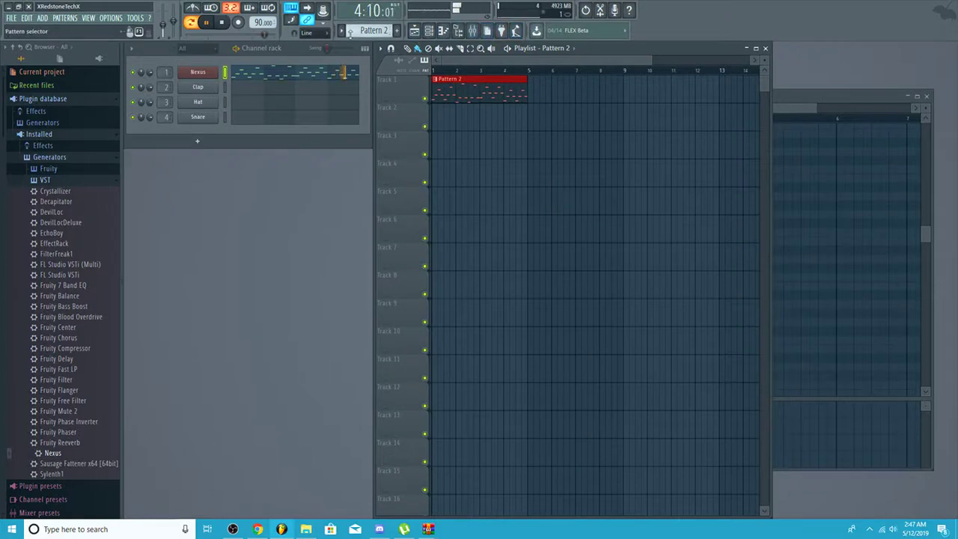
{"action": "left_click", "coordinate": [533, 87]}
{"action": "left_click", "coordinate": [650, 90]}
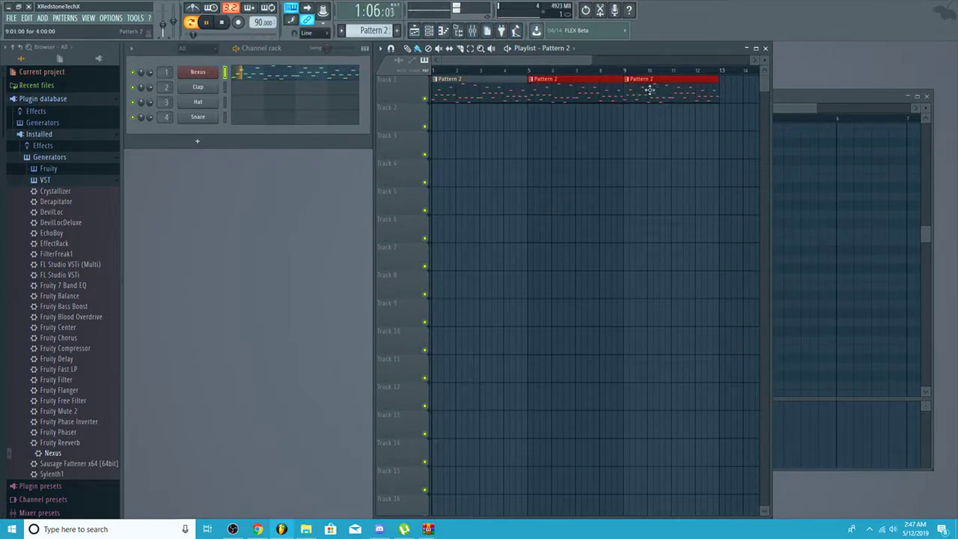
{"action": "left_click", "coordinate": [730, 94]}
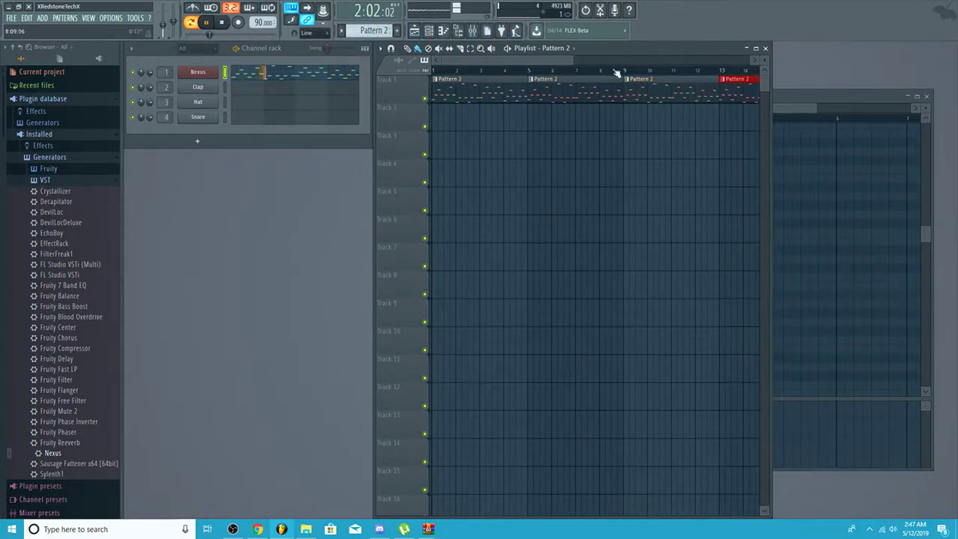
- Add Pattern 1 clips on Track 1 at bars 17, 21 and 25 and play the song from the start
{"action": "scroll", "coordinate": [563, 57], "scroll_direction": "down", "scroll_amount": 3}
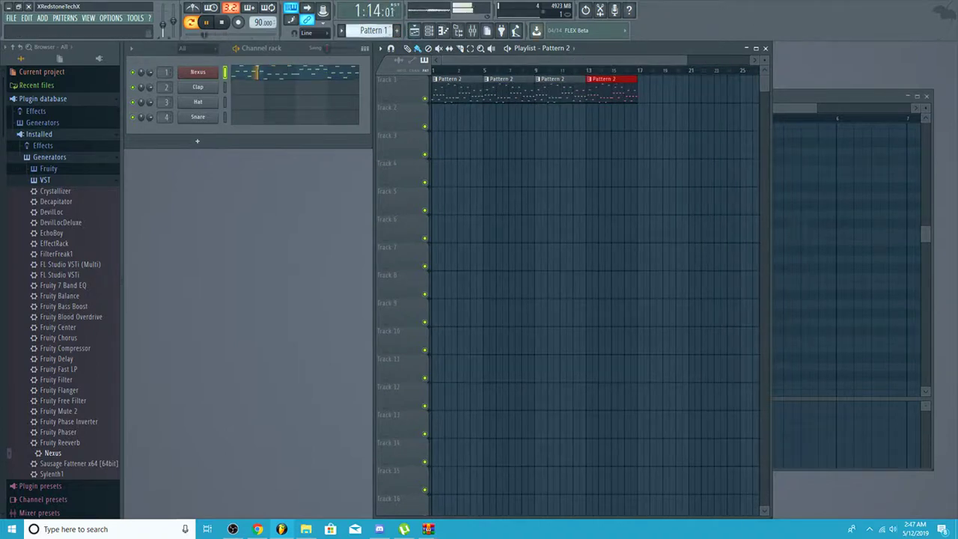
{"action": "left_click_drag", "start_coordinate": [498, 136], "coordinate": [658, 84]}
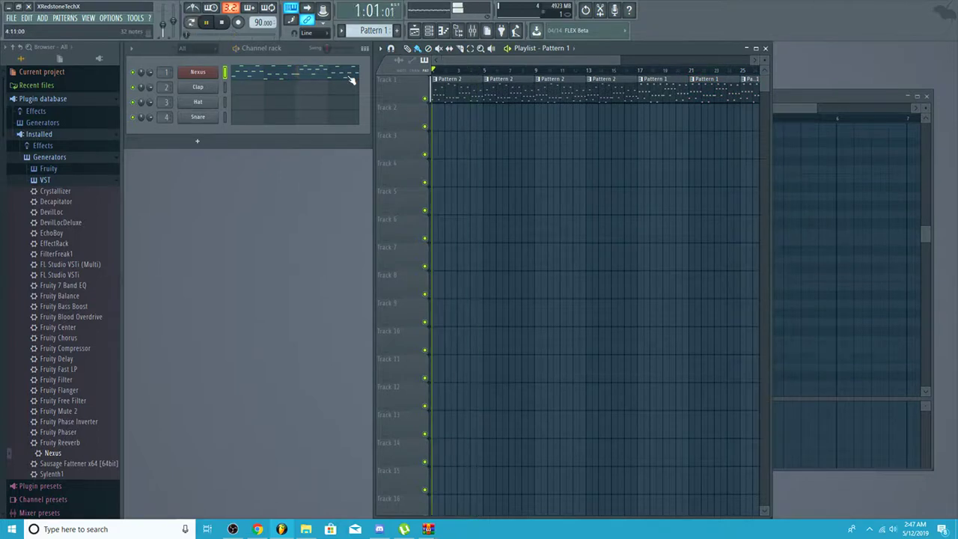
- Replace the Clap channel's instrument with the Sylenth1 VST
{"action": "right_click", "coordinate": [210, 87]}
{"action": "mouse_move", "coordinate": [248, 166]}
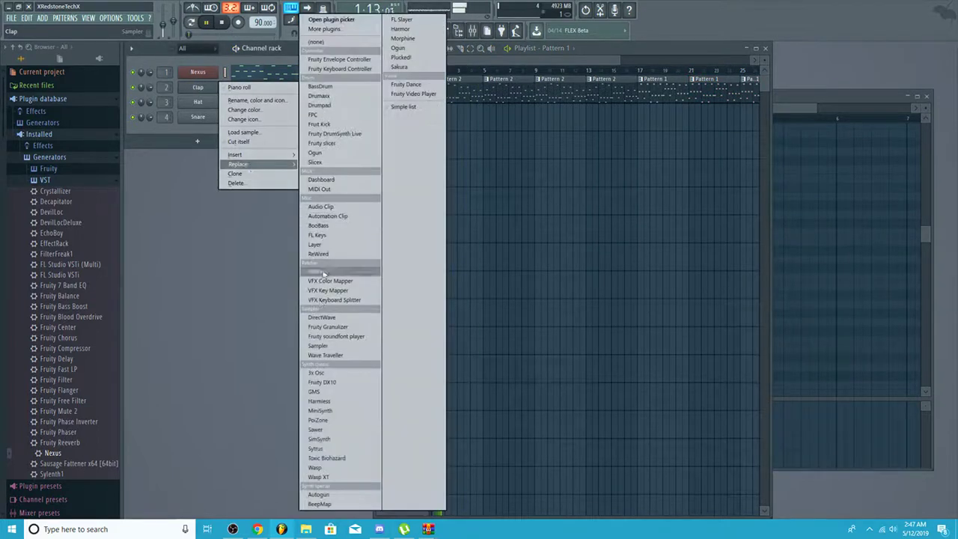
{"action": "left_click", "coordinate": [78, 472]}
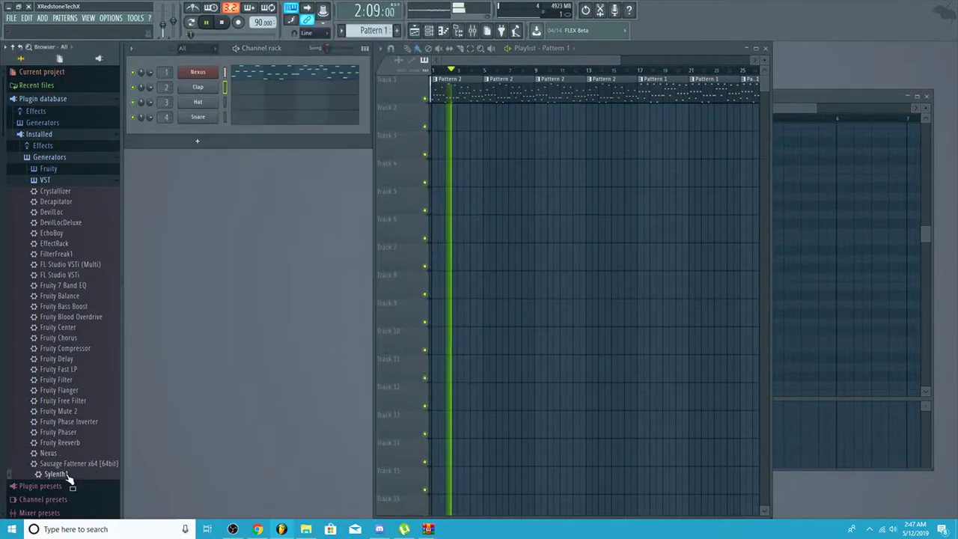
{"action": "left_click_drag", "start_coordinate": [71, 479], "coordinate": [198, 88]}
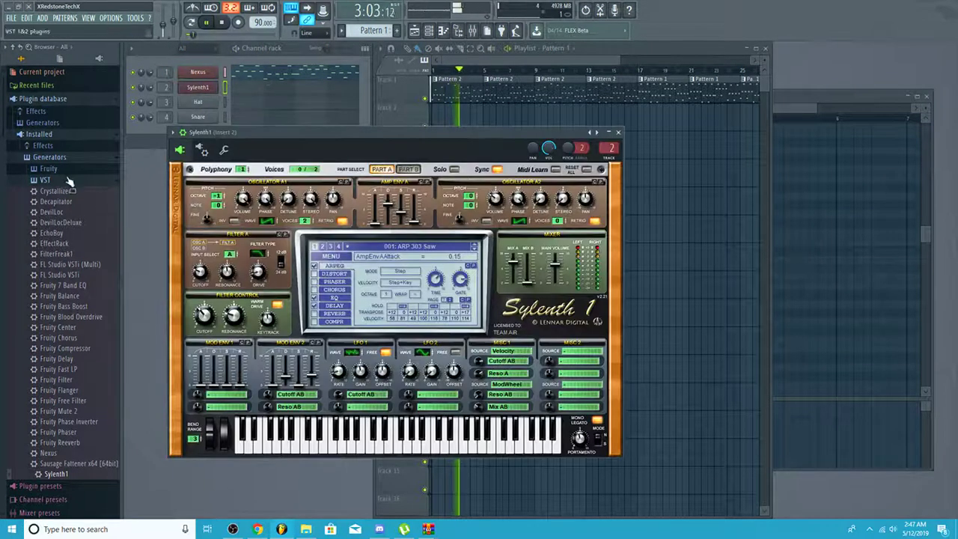
- Switch to the empty Pattern 3 in pattern playback mode and open the Sylenth1 channel's piano roll
{"action": "left_click", "coordinate": [621, 135]}
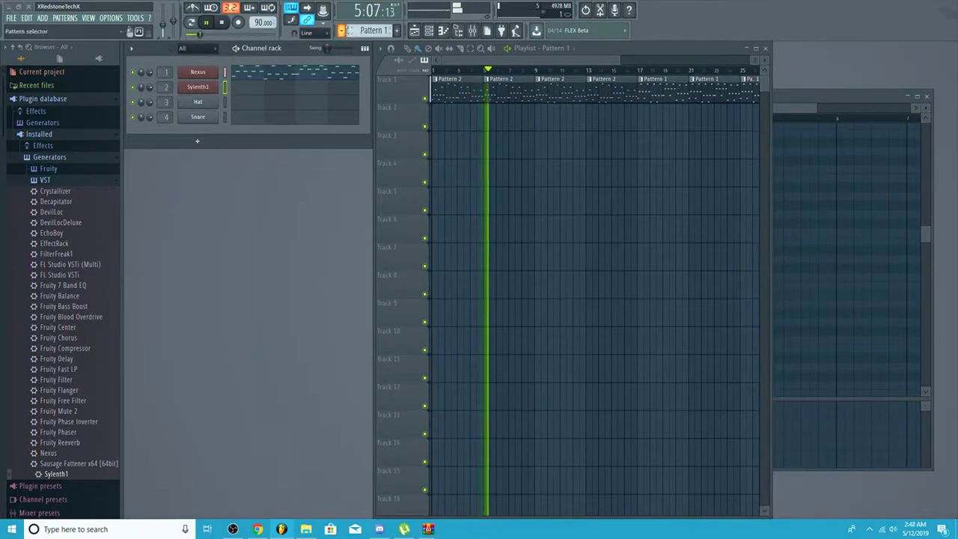
{"action": "scroll", "coordinate": [372, 30], "scroll_direction": "down", "scroll_amount": 2}
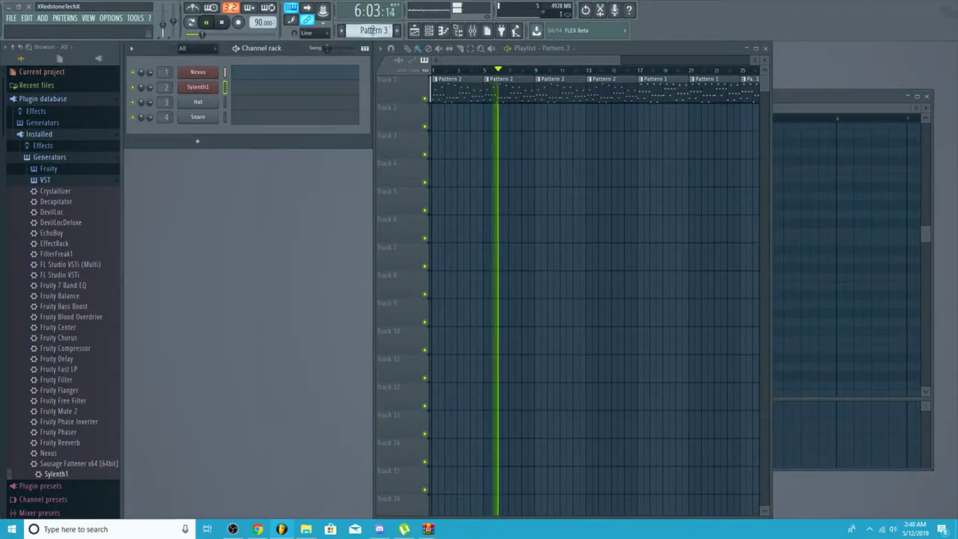
{"action": "left_click", "coordinate": [191, 23]}
{"action": "left_click", "coordinate": [245, 90]}
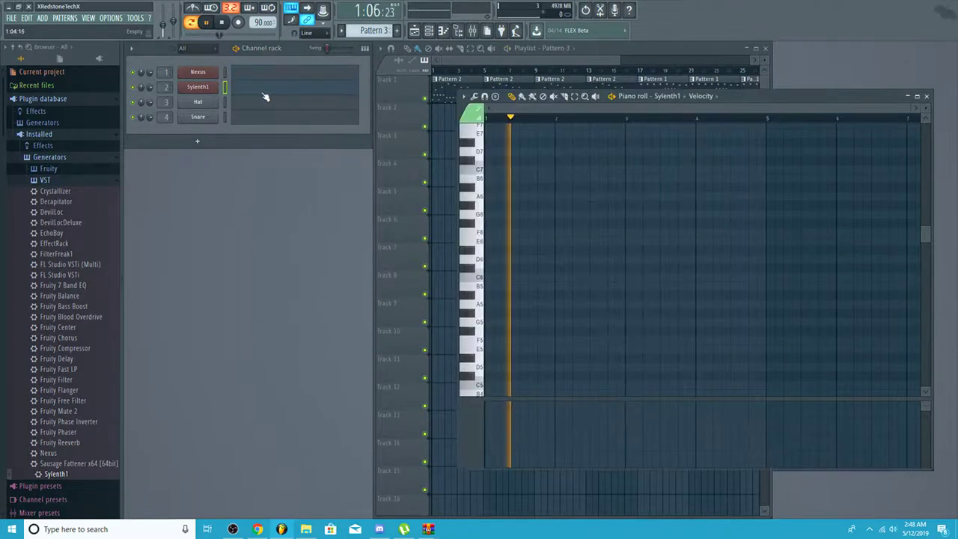
- Load the lead preset from the Alan Walker EDM PRESETS folder onto the Sylenth1 channel
{"action": "left_click", "coordinate": [38, 135]}
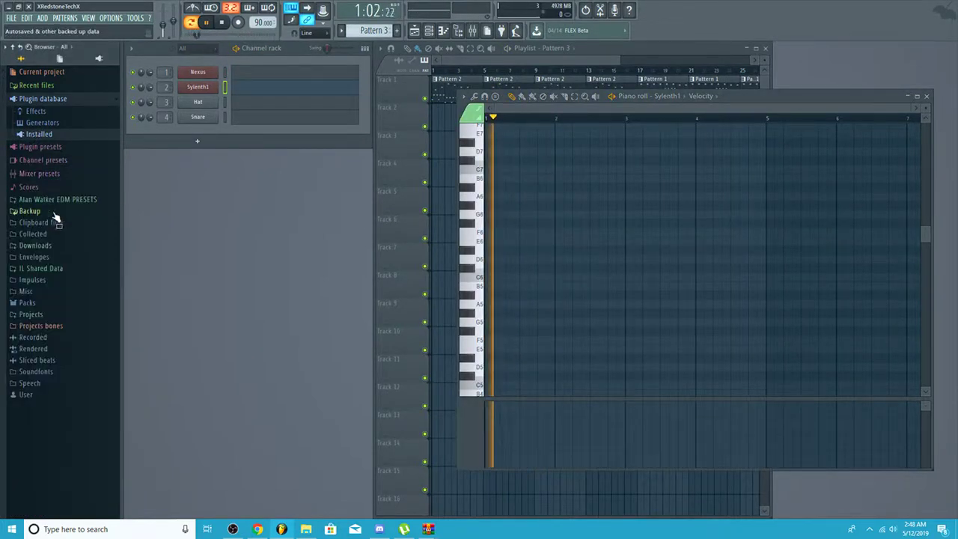
{"action": "left_click", "coordinate": [57, 201]}
{"action": "left_click_drag", "start_coordinate": [30, 187], "coordinate": [211, 91]}
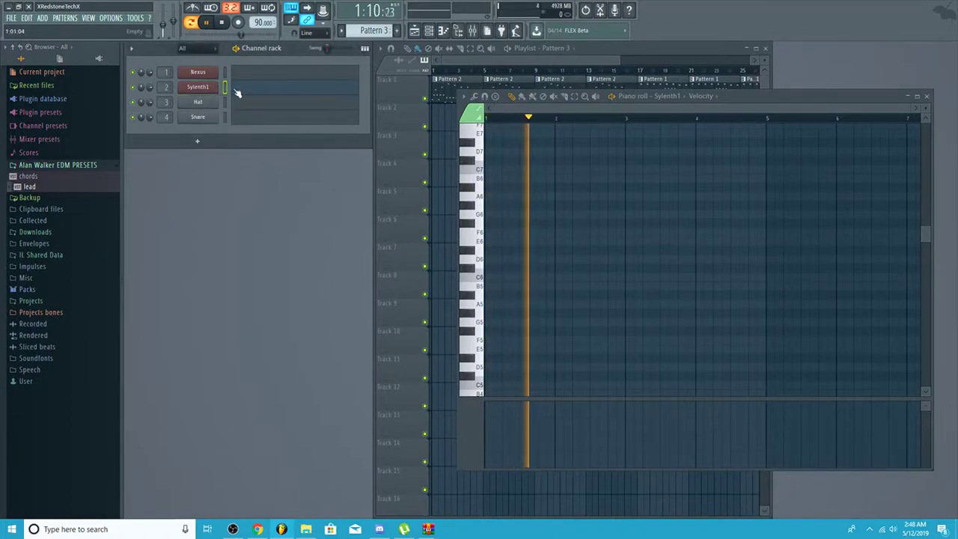
- In Pattern 3's Sylenth1 piano roll, write three short F#6 notes and one A#6 note, one per beat of bar 1
{"action": "left_click", "coordinate": [235, 90]}
{"action": "left_click", "coordinate": [235, 91]}
{"action": "left_click", "coordinate": [488, 205]}
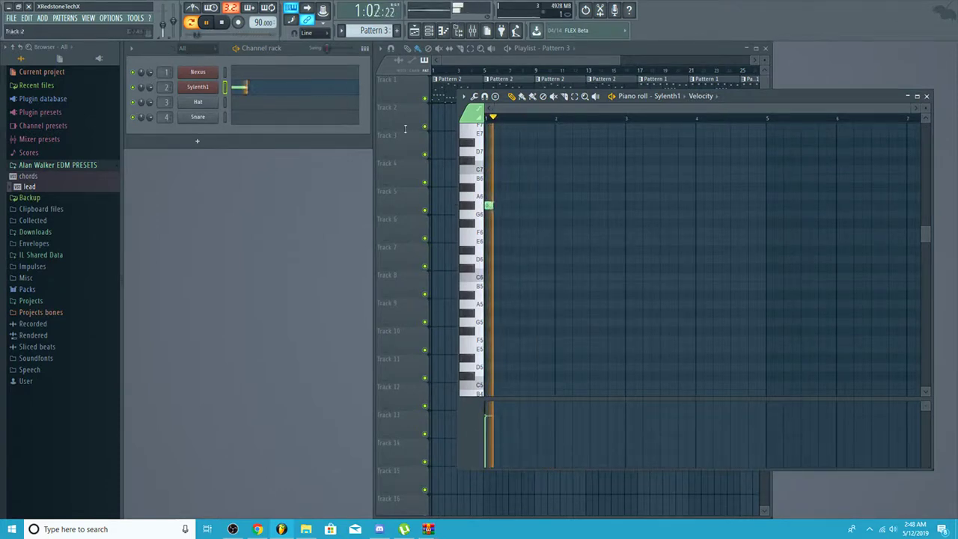
{"action": "right_click", "coordinate": [490, 206]}
{"action": "left_click_drag", "start_coordinate": [495, 222], "coordinate": [489, 223]}
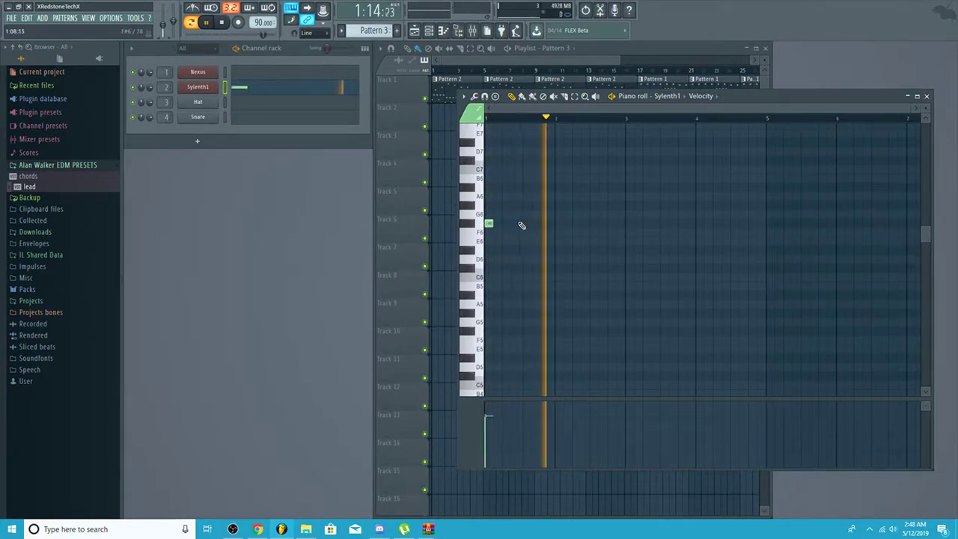
{"action": "left_click", "coordinate": [508, 223]}
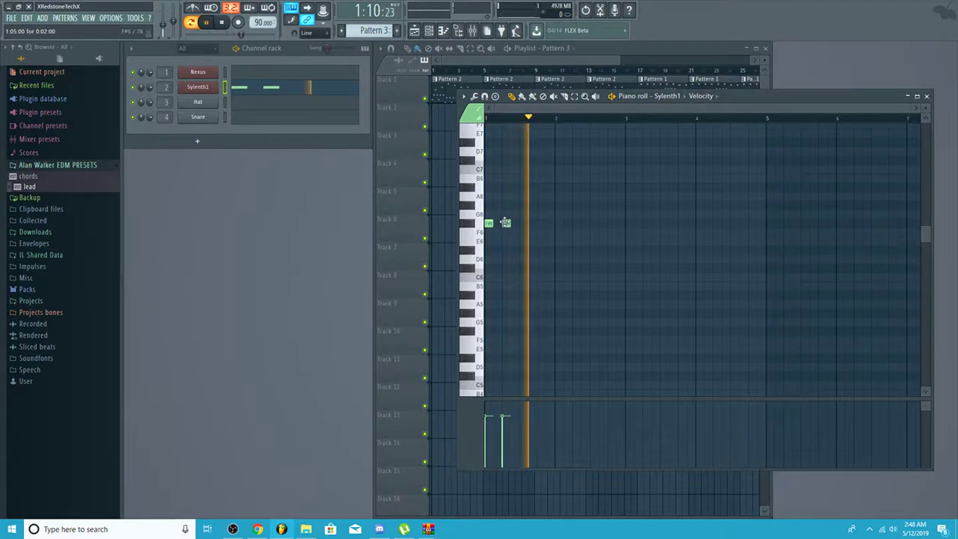
{"action": "left_click", "coordinate": [524, 224]}
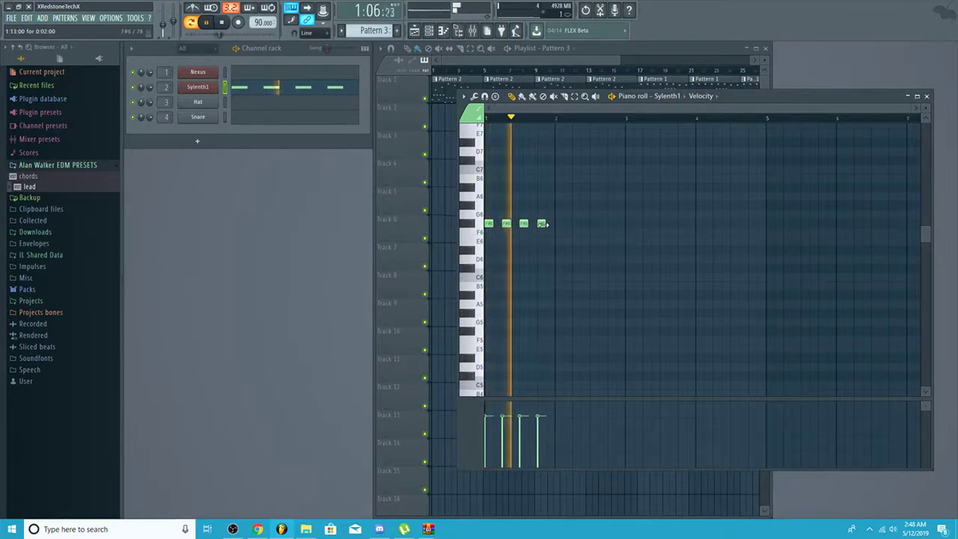
{"action": "left_click", "coordinate": [540, 223]}
{"action": "left_click_drag", "start_coordinate": [540, 223], "coordinate": [540, 188]}
- Fill bar 2 with three D#7 notes followed by one C#7 note, one on each beat
{"action": "scroll", "coordinate": [539, 193], "scroll_direction": "up", "scroll_amount": 2}
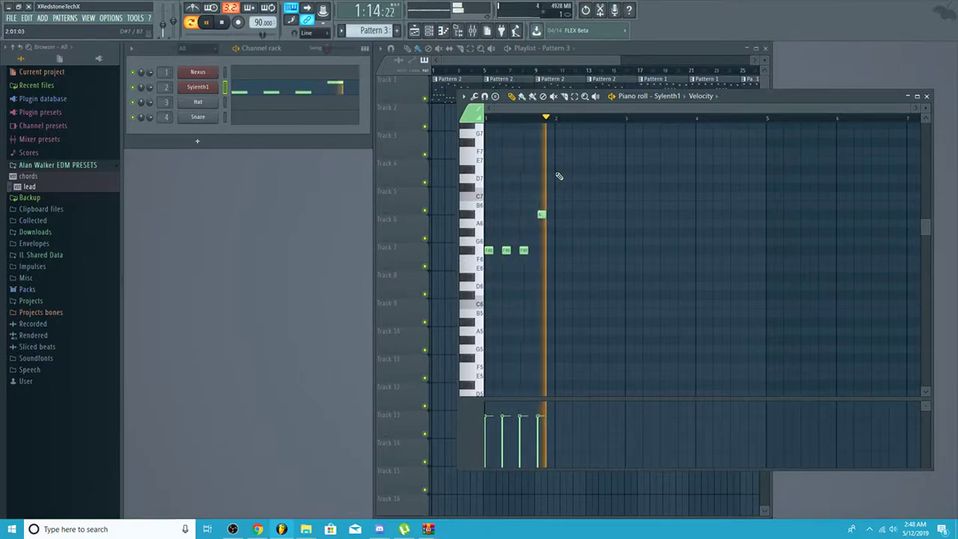
{"action": "left_click", "coordinate": [558, 170]}
{"action": "left_click", "coordinate": [576, 169]}
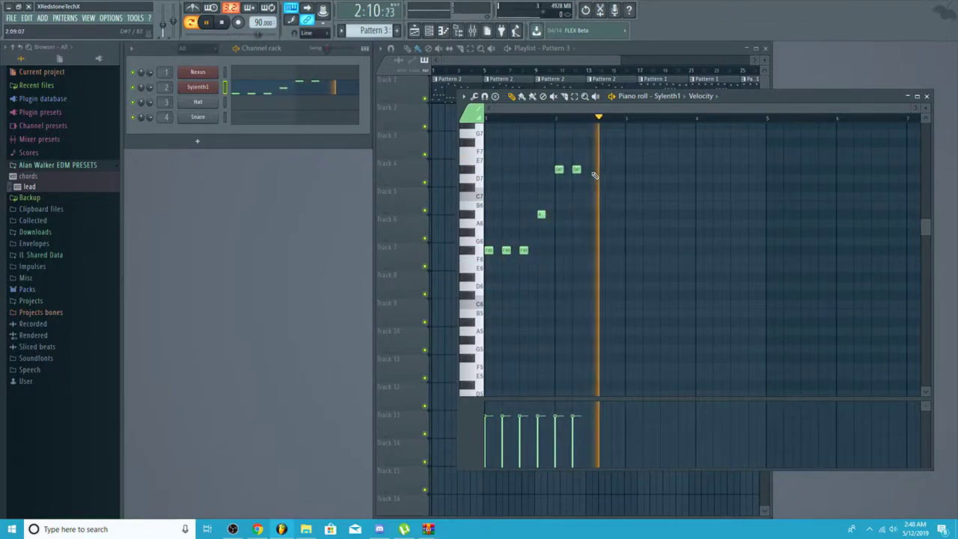
{"action": "left_click", "coordinate": [594, 169]}
{"action": "left_click", "coordinate": [612, 171]}
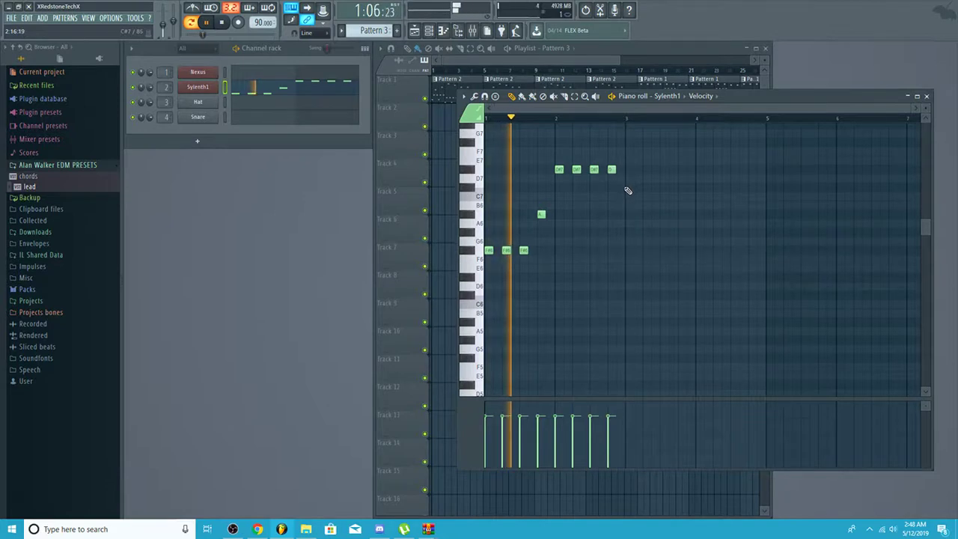
{"action": "left_click_drag", "start_coordinate": [612, 170], "coordinate": [612, 187]}
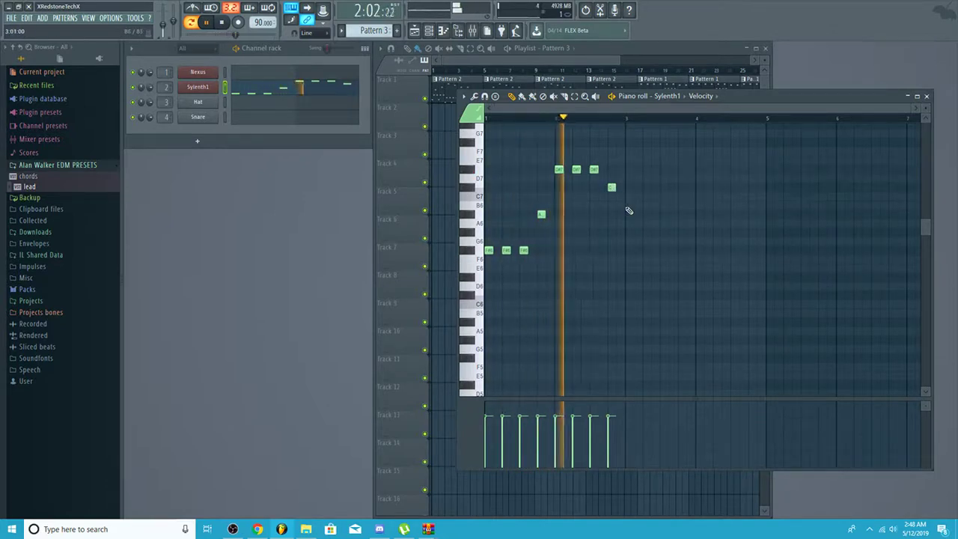
- Add four short A#6 notes on the beats of bar 3
{"action": "left_click", "coordinate": [629, 215]}
{"action": "left_click", "coordinate": [647, 215]}
{"action": "left_click", "coordinate": [665, 215]}
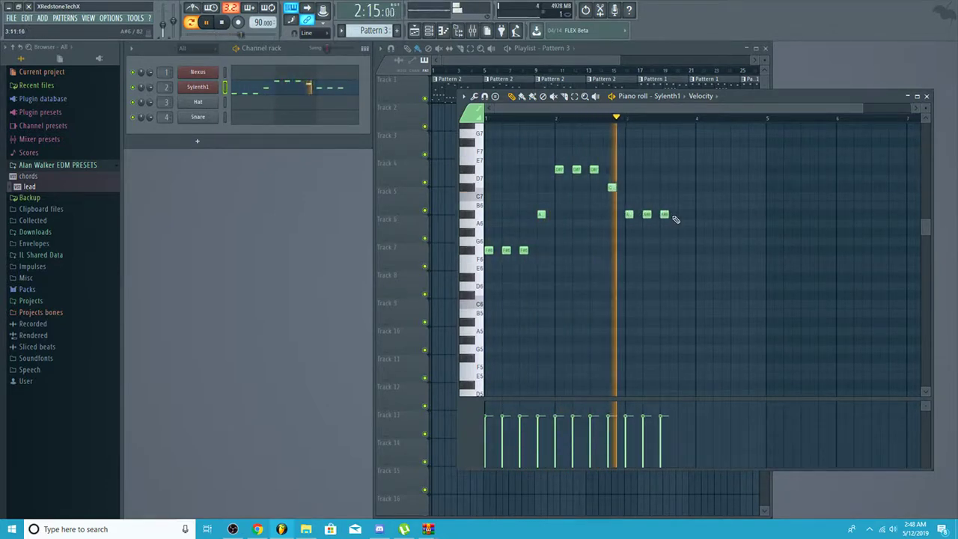
{"action": "left_click", "coordinate": [682, 215]}
- Add four short F6 notes on the beats of bar 4 and raise the velocity of all notes to maximum
{"action": "left_click", "coordinate": [700, 260]}
{"action": "left_click", "coordinate": [718, 260]}
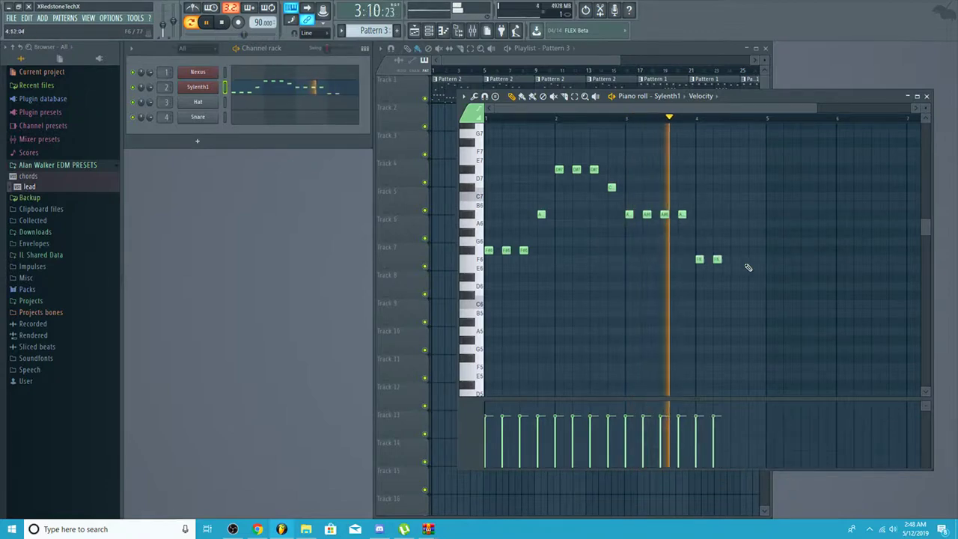
{"action": "left_click", "coordinate": [735, 260]}
{"action": "left_click", "coordinate": [752, 260]}
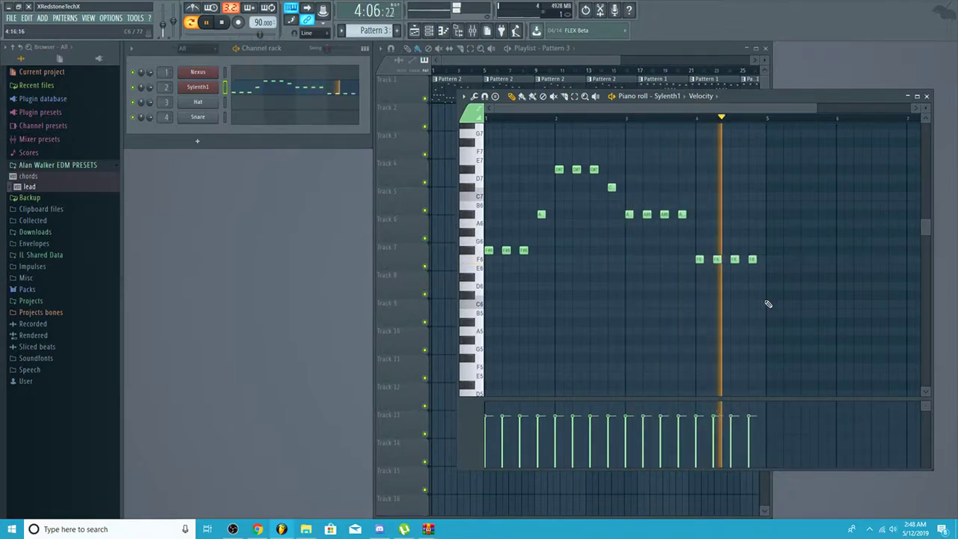
{"action": "key", "text": "ctrl+a"}
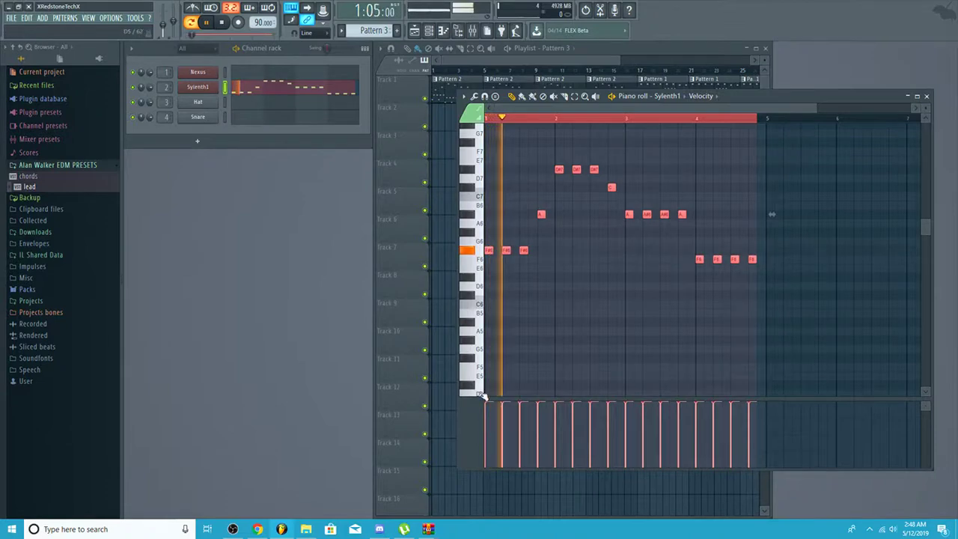
- Place four Pattern 3 clips on playlist Track 2 at bars 1, 5, 9 and 13 and play the song
{"action": "left_click", "coordinate": [431, 133]}
{"action": "left_click", "coordinate": [448, 140]}
{"action": "mouse_move", "coordinate": [461, 140]}
{"action": "left_mouse_down"}
{"action": "mouse_move", "coordinate": [451, 118]}
{"action": "mouse_move", "coordinate": [596, 123]}
{"action": "left_mouse_up"}
{"action": "key", "text": "space"}
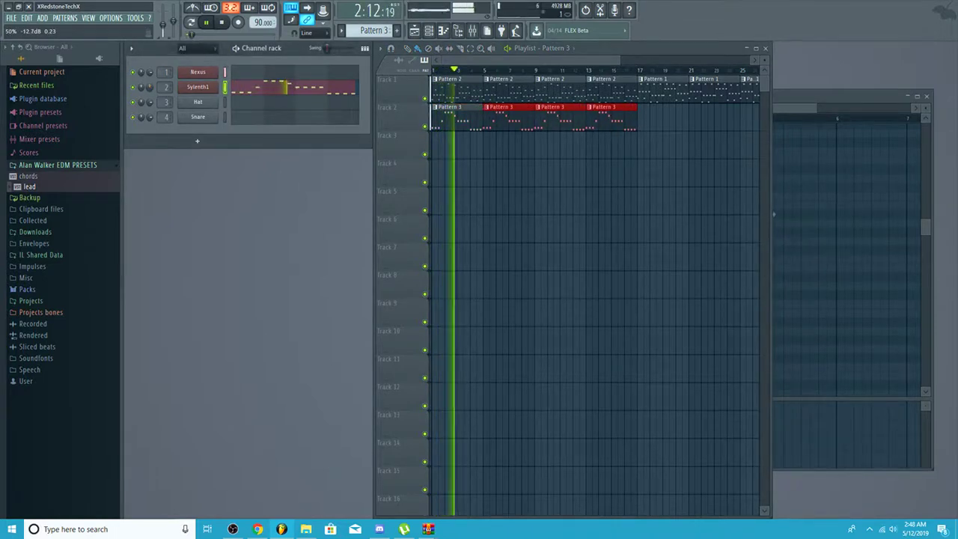
- Lower Sylenth1's main volume to about 1.90 and turn Mono Legato on
{"action": "left_click", "coordinate": [193, 92]}
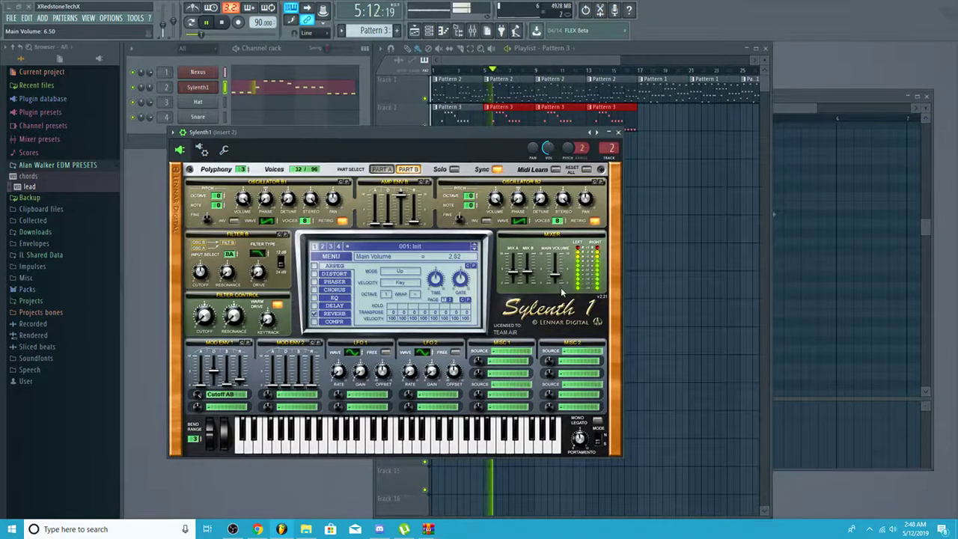
{"action": "left_click_drag", "start_coordinate": [560, 287], "coordinate": [563, 297]}
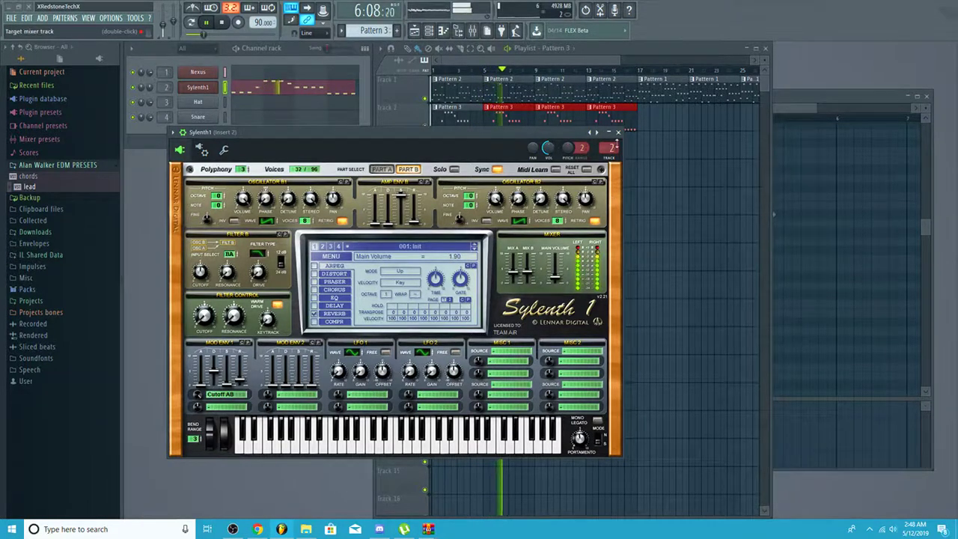
{"action": "left_click", "coordinate": [619, 133]}
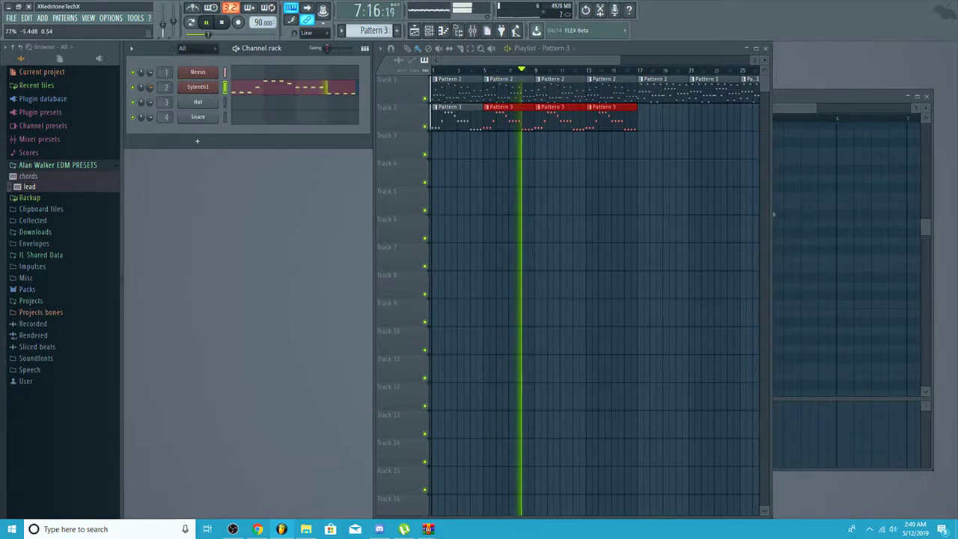
{"action": "left_click", "coordinate": [197, 87]}
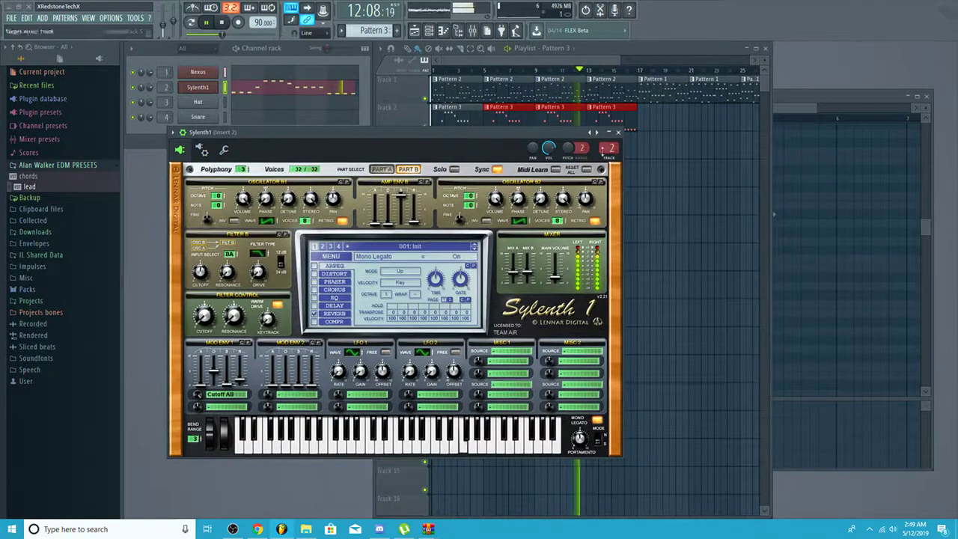
{"action": "left_click", "coordinate": [619, 133]}
- Extend Track 2 with three more Pattern 3 clips at bars 17, 21 and 25
{"action": "left_click", "coordinate": [567, 146]}
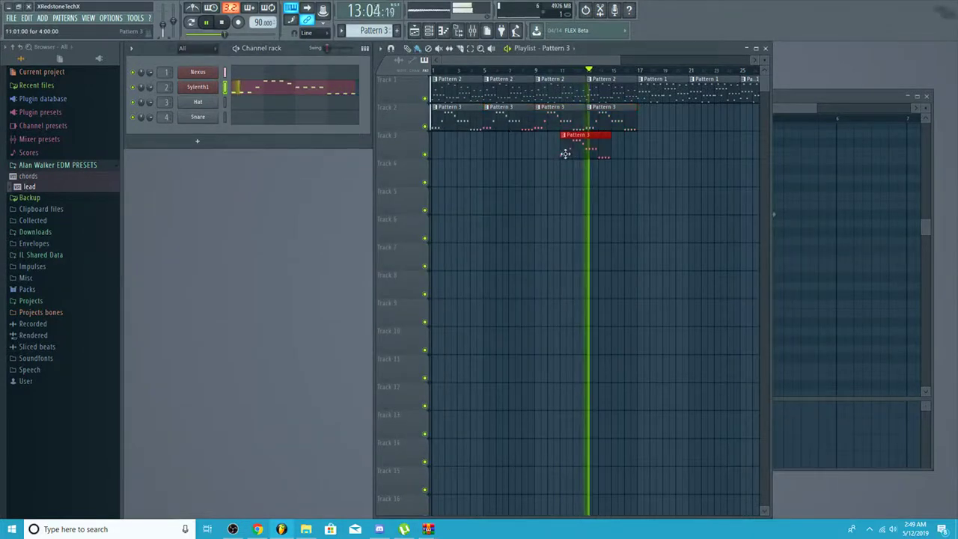
{"action": "left_click_drag", "start_coordinate": [620, 60], "coordinate": [718, 61]}
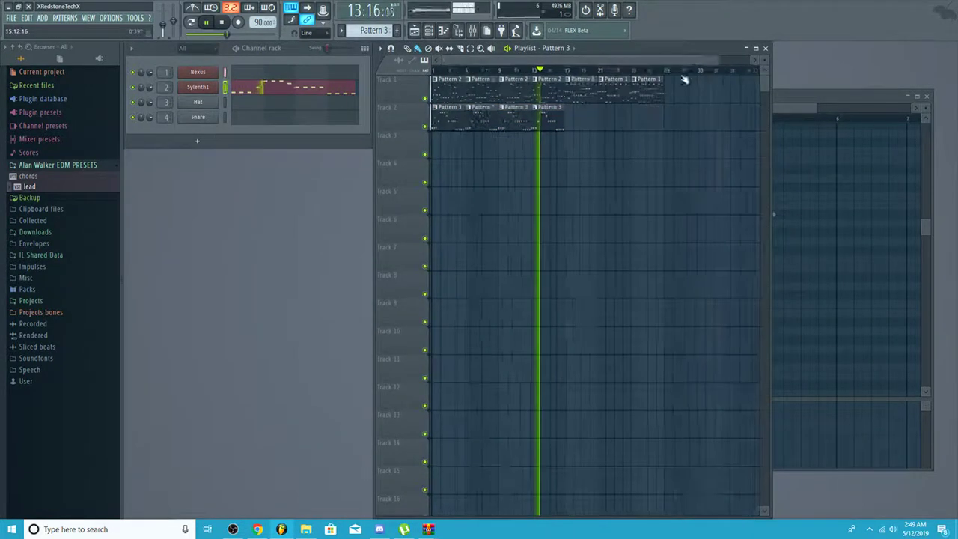
{"action": "left_click_drag", "start_coordinate": [575, 115], "coordinate": [598, 118]}
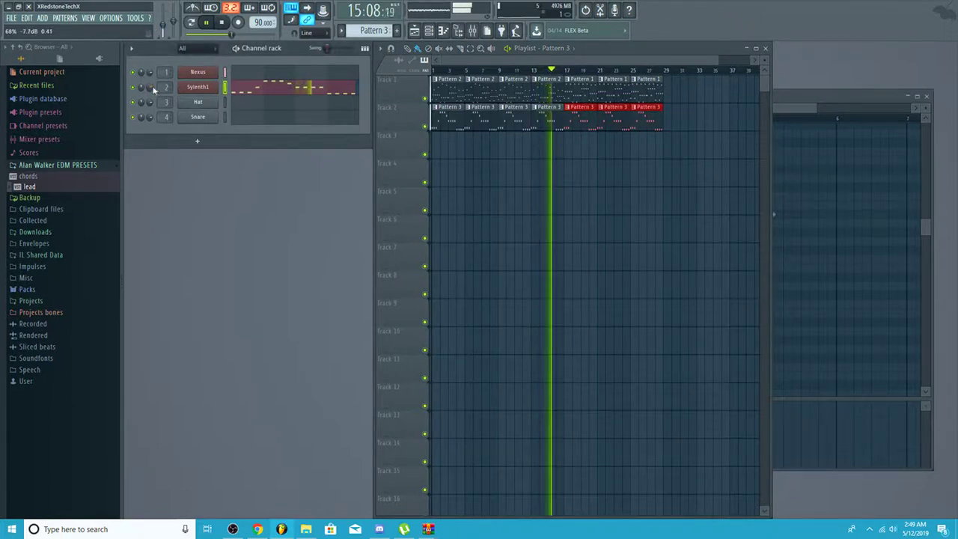
- Load Fruity Parametric EQ 2 into the first effect slot of mixer Insert 2
{"action": "key", "text": "F9"}
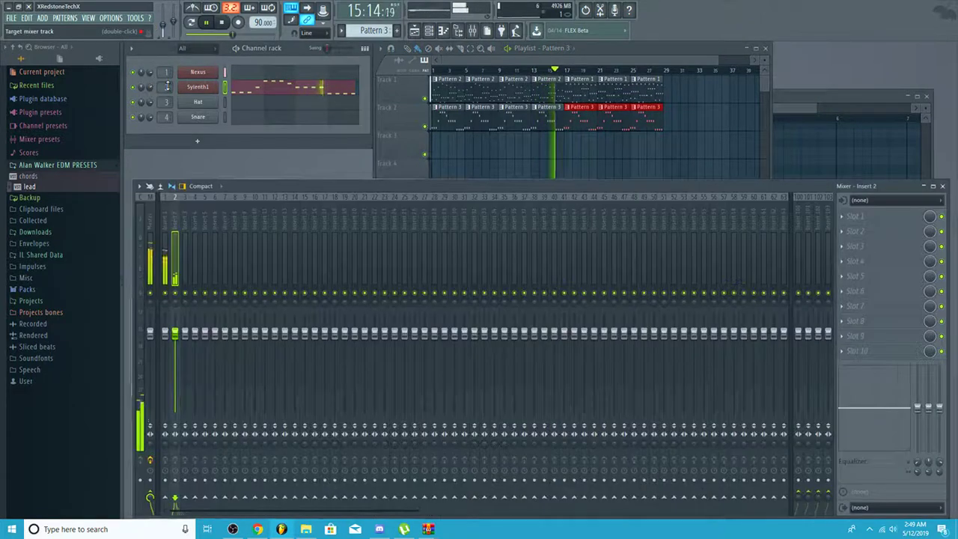
{"action": "left_click", "coordinate": [898, 217]}
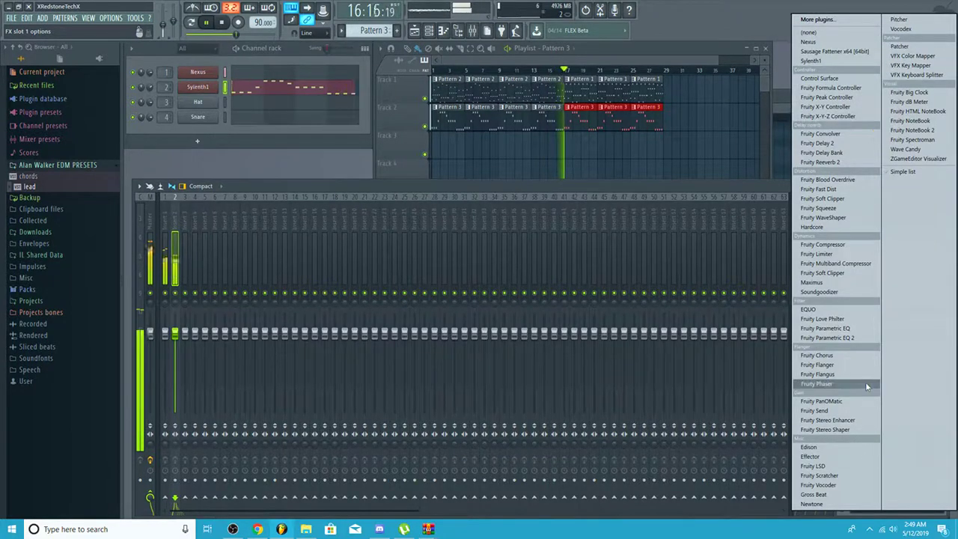
{"action": "left_click", "coordinate": [835, 338]}
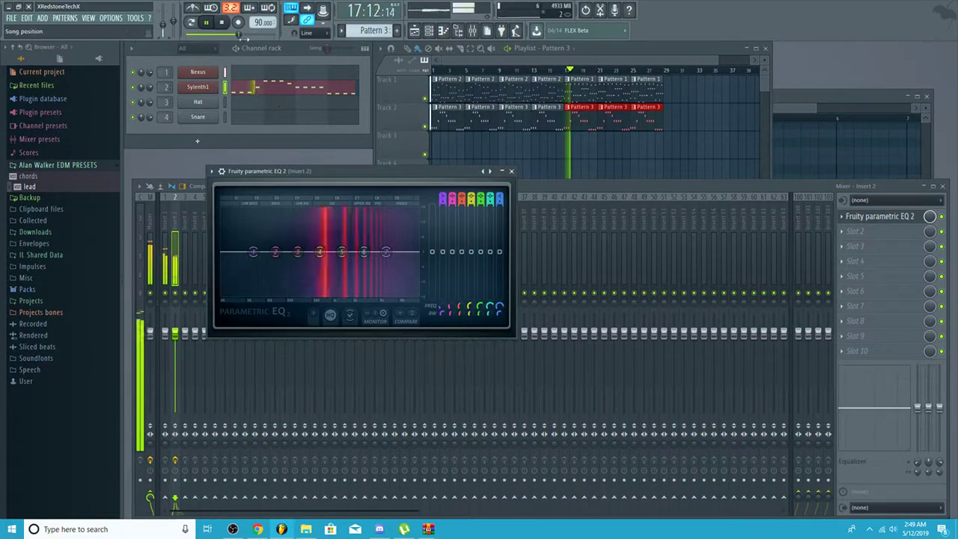
- Try a low-shelf cut with EQ band 1 at -18 dB, sweeping it up to about 601 Hz during playback
{"action": "left_click_drag", "start_coordinate": [239, 35], "coordinate": [228, 34]}
{"action": "left_click_drag", "start_coordinate": [268, 245], "coordinate": [308, 292]}
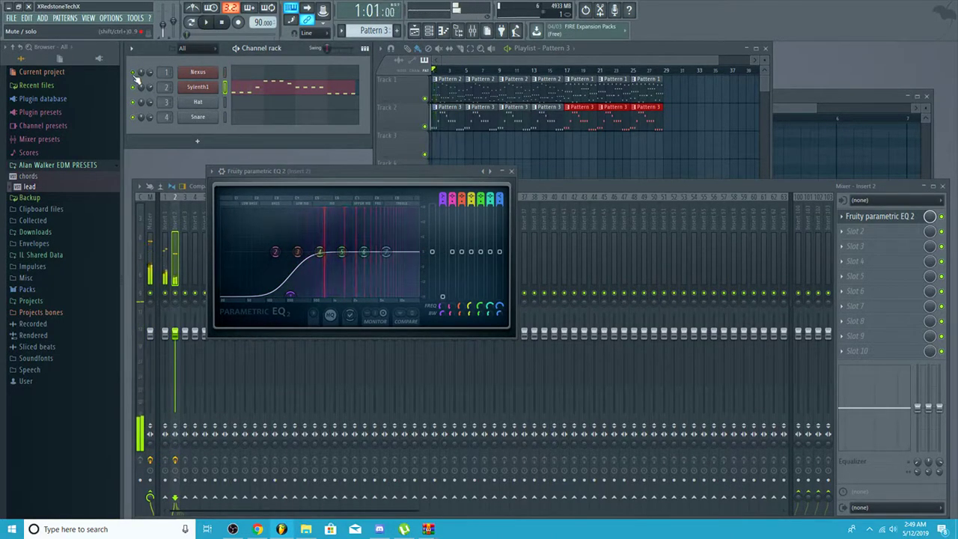
{"action": "left_click_drag", "start_coordinate": [274, 253], "coordinate": [283, 267]}
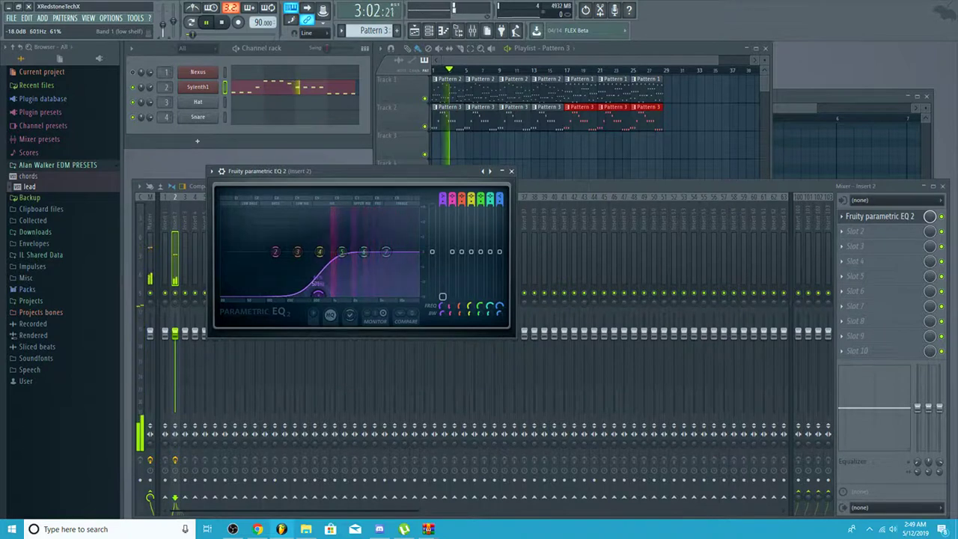
- Change EQ band 1 to a high shelf and set it nearly flat at the upper end of the frequency range
{"action": "mouse_move", "coordinate": [442, 198]}
{"action": "left_mouse_down"}
{"action": "mouse_move", "coordinate": [443, 213]}
{"action": "mouse_move", "coordinate": [442, 193]}
{"action": "left_mouse_up"}
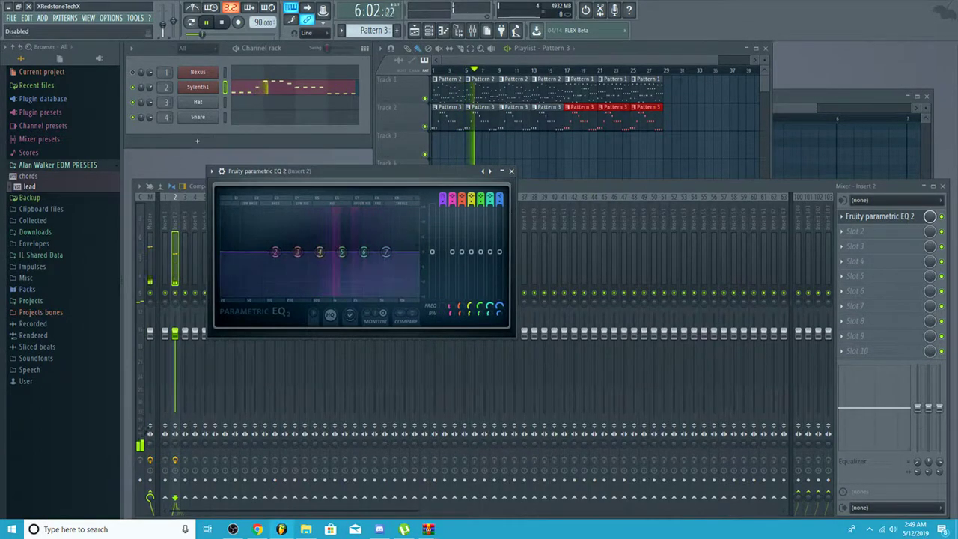
{"action": "left_click_drag", "start_coordinate": [442, 198], "coordinate": [442, 180]}
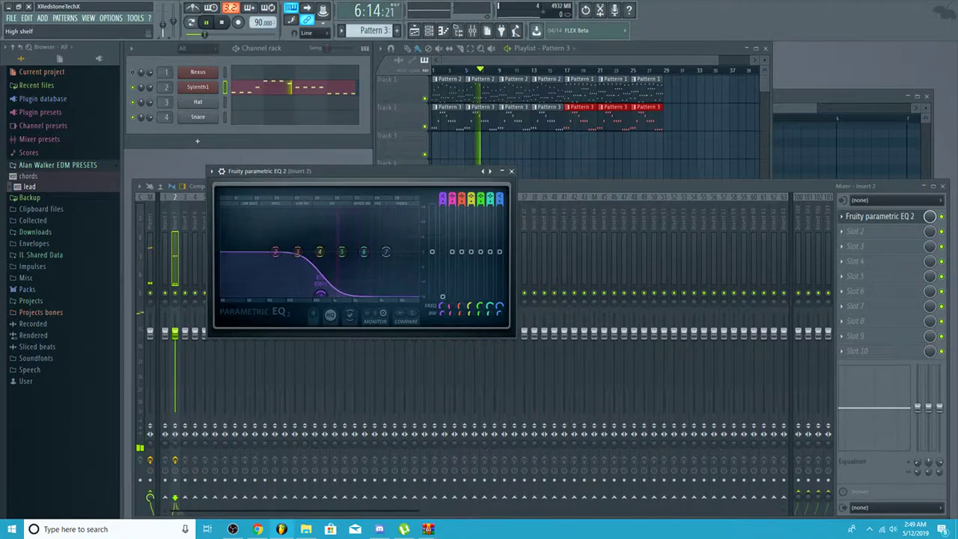
{"action": "left_click_drag", "start_coordinate": [327, 271], "coordinate": [283, 294]}
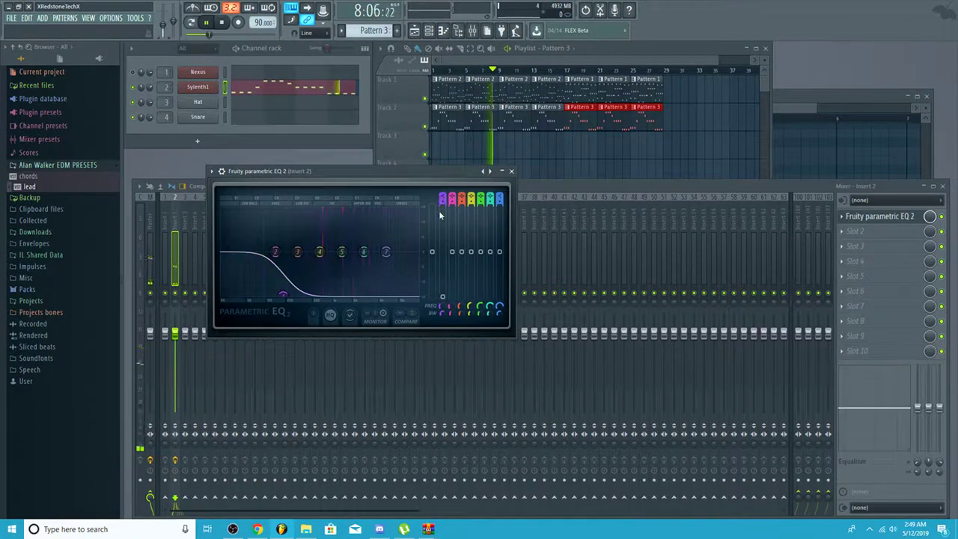
{"action": "mouse_move", "coordinate": [441, 197]}
{"action": "left_mouse_down"}
{"action": "mouse_move", "coordinate": [441, 184]}
{"action": "mouse_move", "coordinate": [441, 197]}
{"action": "left_mouse_up"}
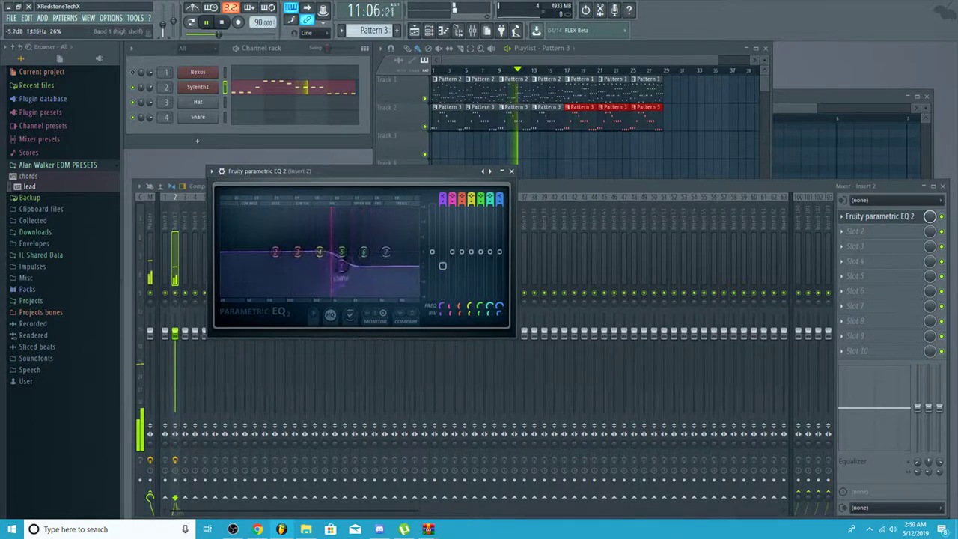
{"action": "left_click_drag", "start_coordinate": [340, 266], "coordinate": [395, 259]}
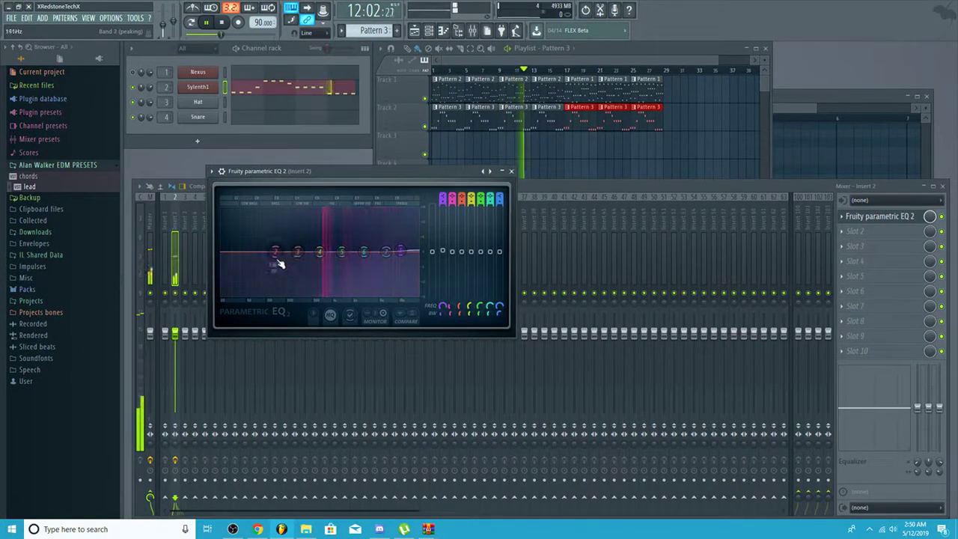
- Reset EQ band 1 to a low shelf and cut the lead's low frequencies deeply with it, raising band 2 slightly
{"action": "left_click_drag", "start_coordinate": [276, 254], "coordinate": [279, 275]}
{"action": "left_click_drag", "start_coordinate": [400, 252], "coordinate": [330, 259]}
{"action": "right_click", "coordinate": [444, 197]}
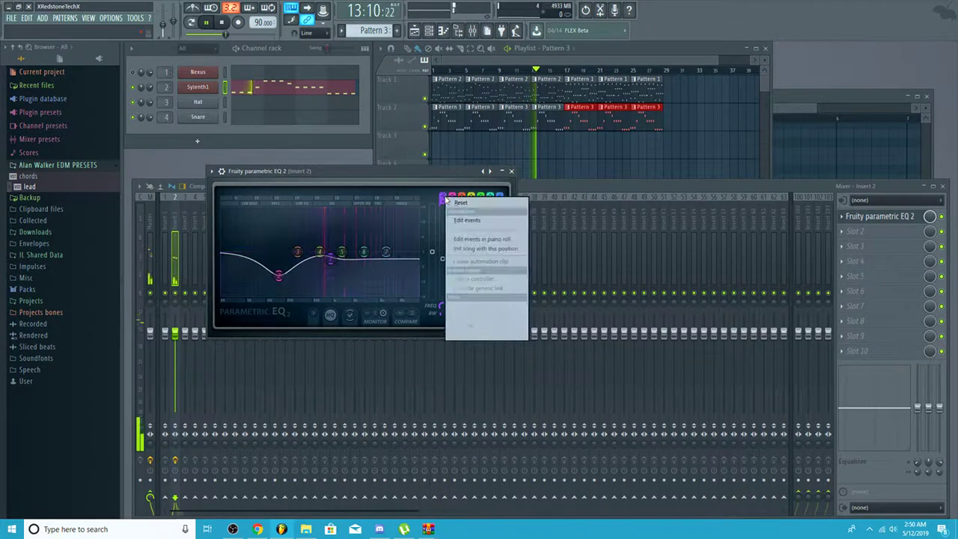
{"action": "left_click", "coordinate": [458, 203]}
{"action": "left_click_drag", "start_coordinate": [278, 276], "coordinate": [271, 242]}
{"action": "left_click_drag", "start_coordinate": [331, 259], "coordinate": [280, 294]}
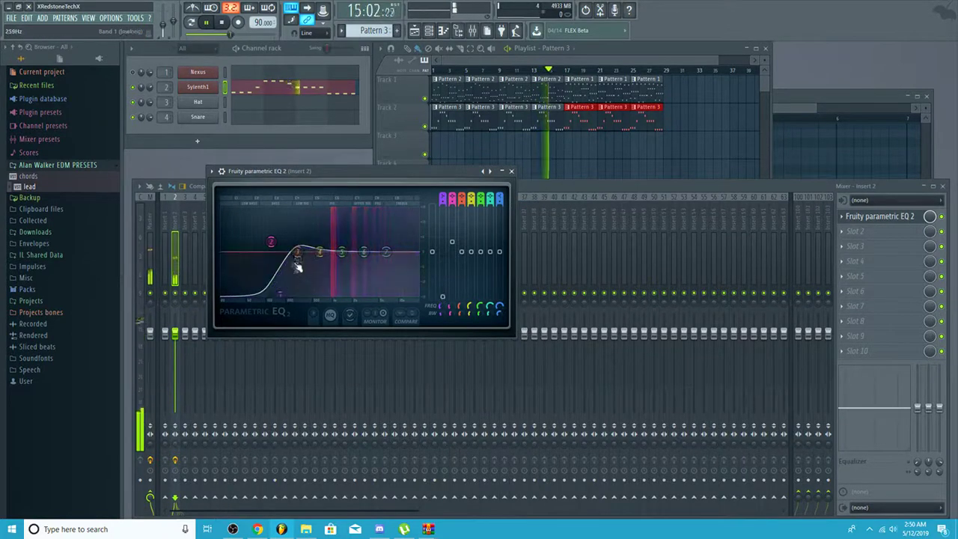
- Lower EQ band 3 slightly and boost the band 7 high shelf by about 5.8 dB near 3415 Hz, closing the equalizer
{"action": "left_click_drag", "start_coordinate": [298, 253], "coordinate": [298, 259]}
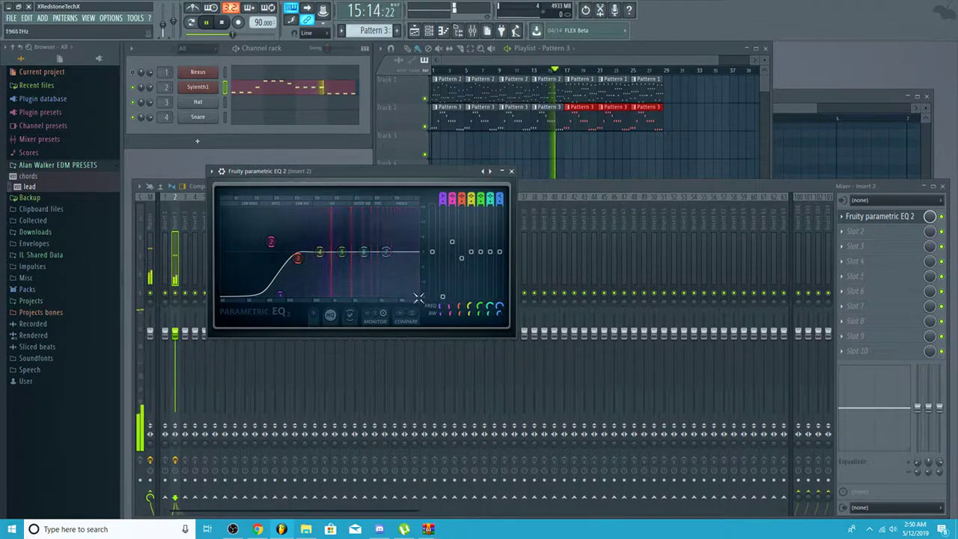
{"action": "left_click_drag", "start_coordinate": [386, 251], "coordinate": [372, 238]}
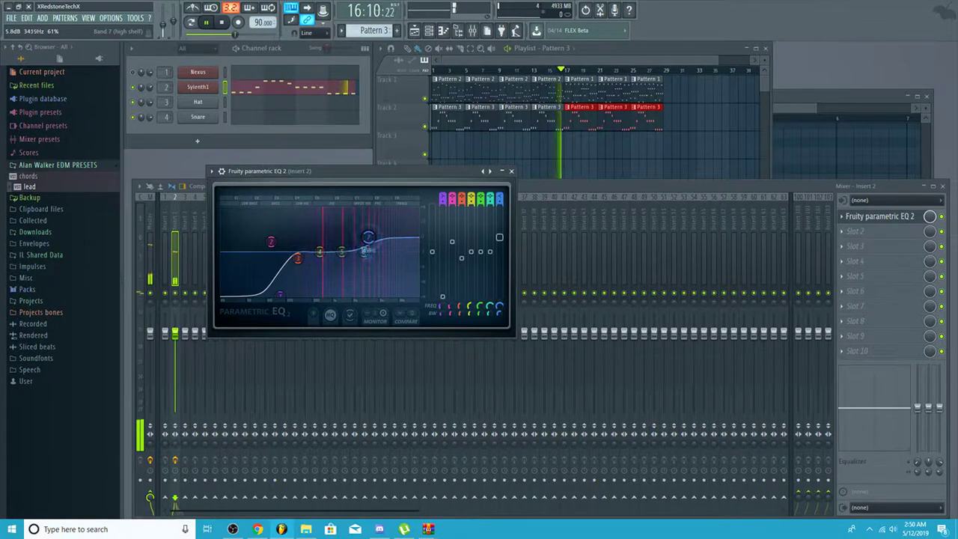
{"action": "left_click", "coordinate": [511, 171]}
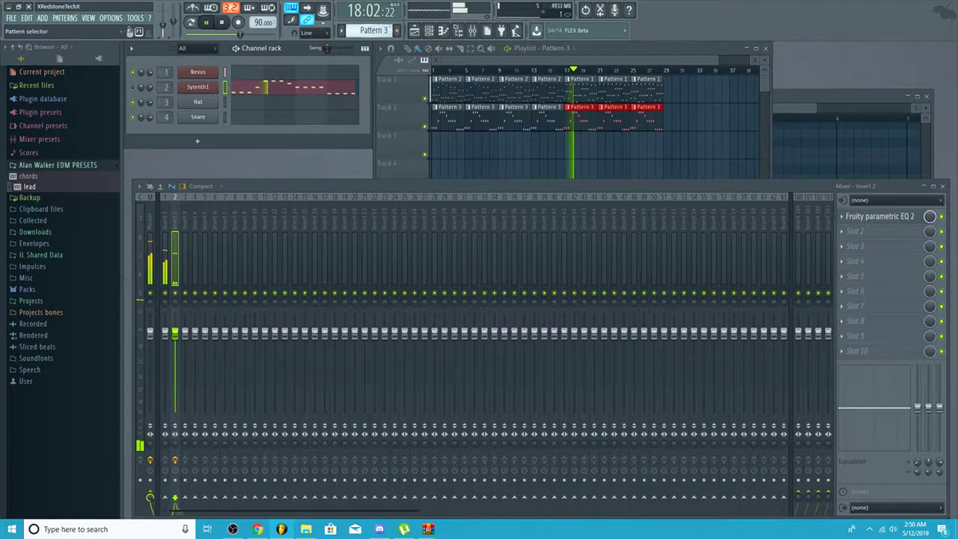
- Load Soundgoodizer into the first effect slot of mixer Insert 1 and try its mode D during playback
{"action": "scroll", "coordinate": [376, 32], "scroll_direction": "up", "scroll_amount": 1}
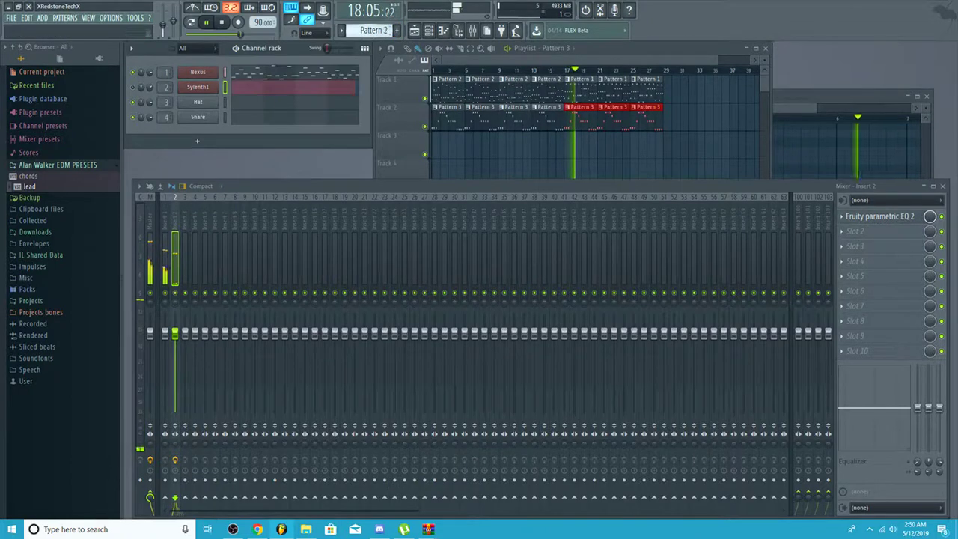
{"action": "left_click", "coordinate": [157, 242]}
{"action": "left_click", "coordinate": [166, 245]}
{"action": "left_click", "coordinate": [146, 214]}
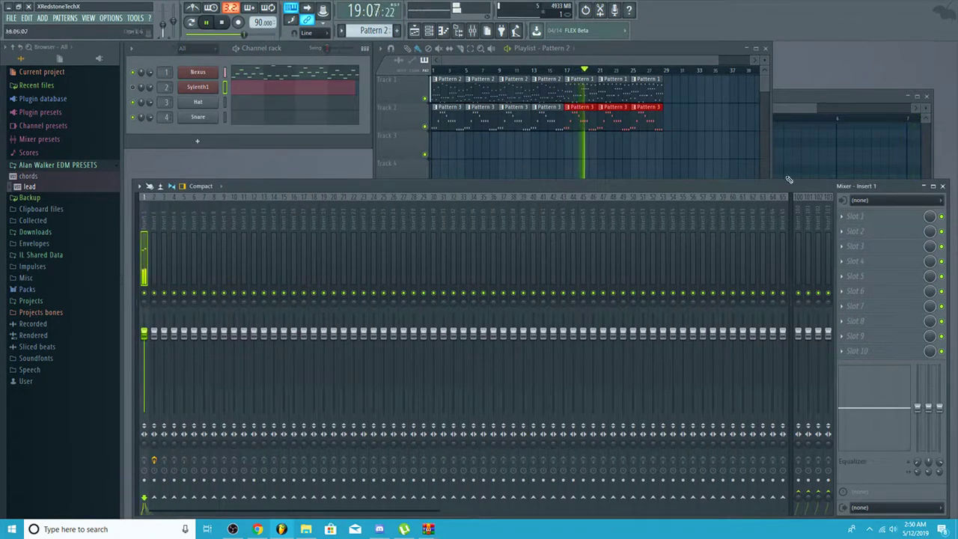
{"action": "left_click", "coordinate": [884, 215]}
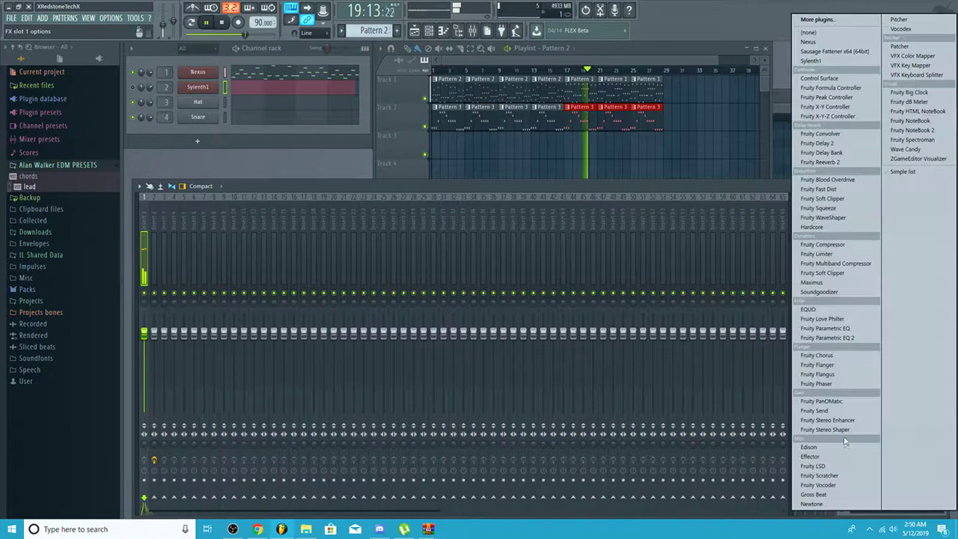
{"action": "left_click", "coordinate": [820, 292]}
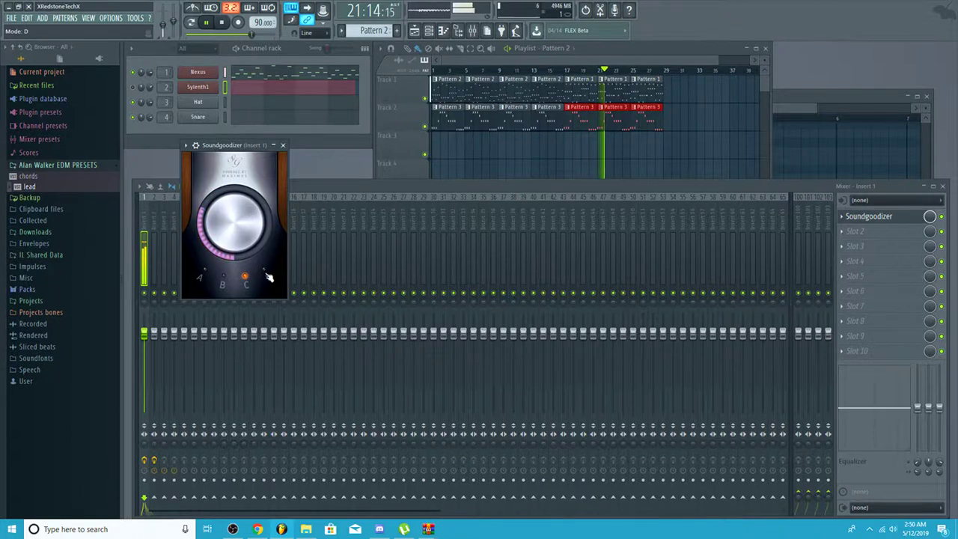
{"action": "left_click", "coordinate": [268, 277]}
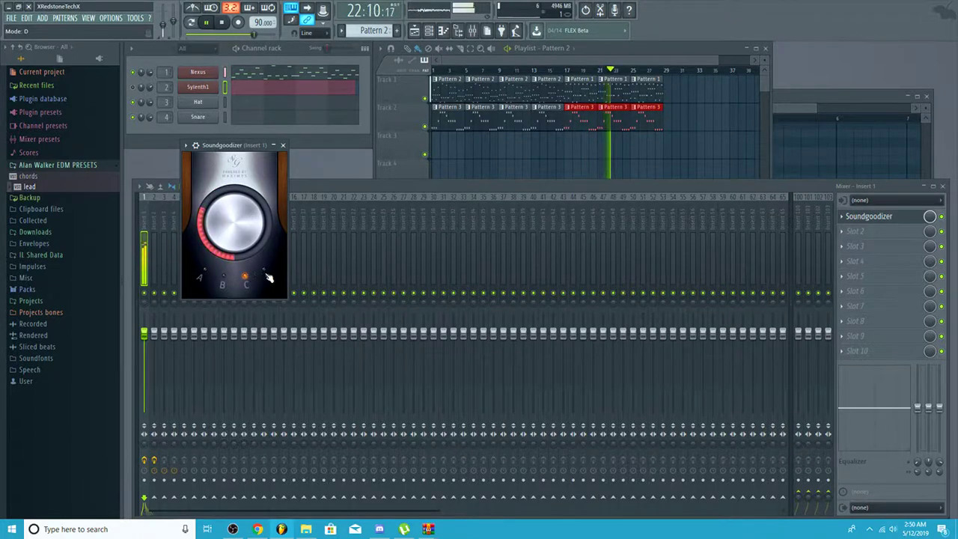
{"action": "left_click", "coordinate": [284, 146]}
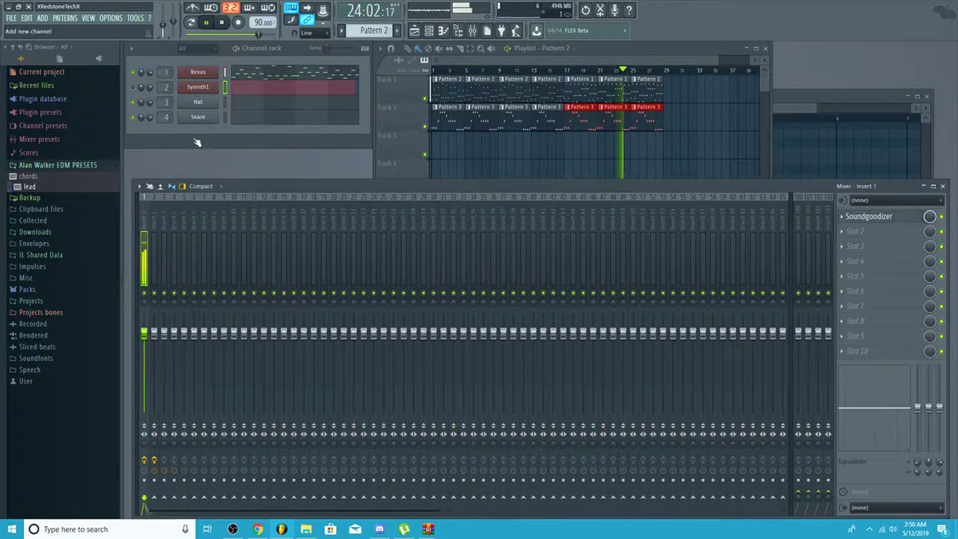
- Reduce the Soundgoodizer amount on mixer Insert 1 a little and return to the playlist
{"action": "left_click", "coordinate": [411, 109]}
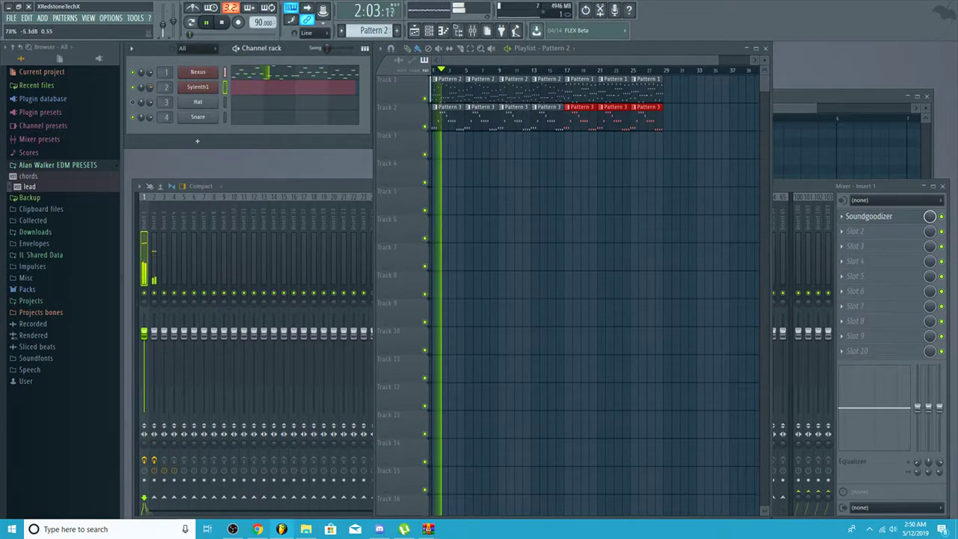
{"action": "double_click", "coordinate": [162, 73]}
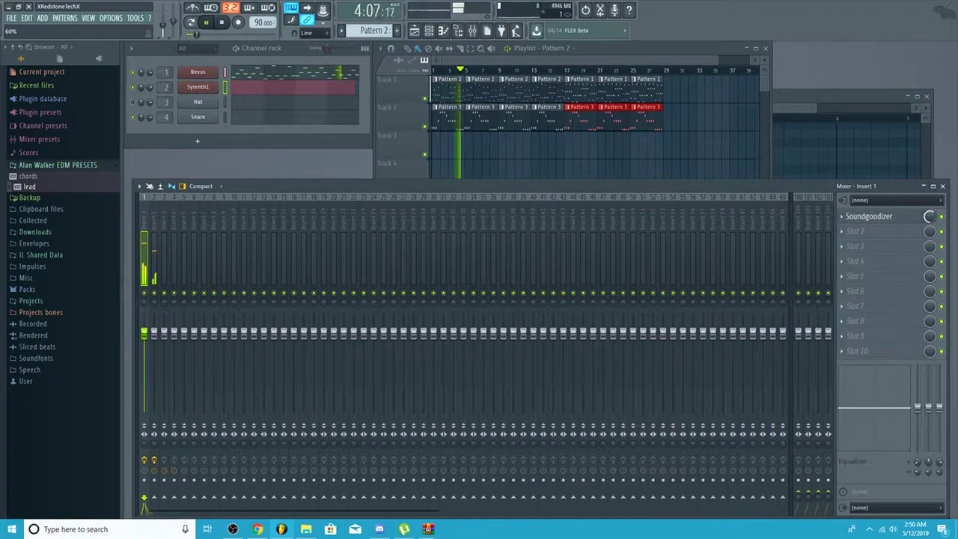
{"action": "left_click", "coordinate": [865, 219]}
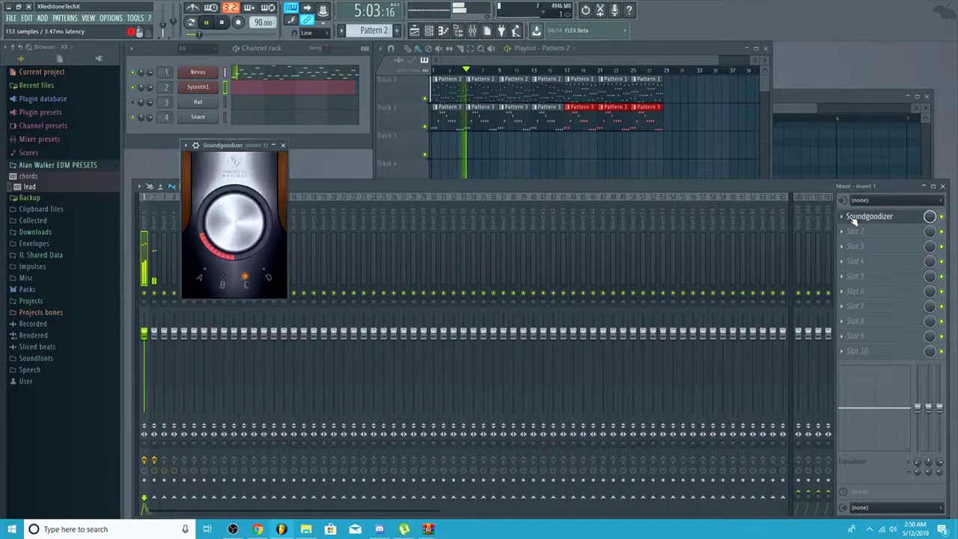
{"action": "left_click", "coordinate": [283, 146]}
{"action": "left_click", "coordinate": [411, 145]}
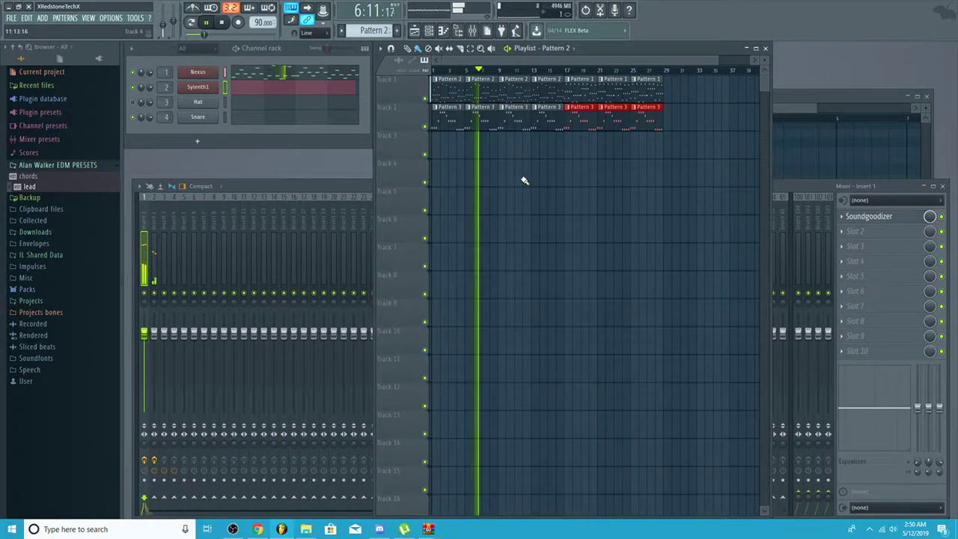
{"action": "right_click", "coordinate": [195, 92]}
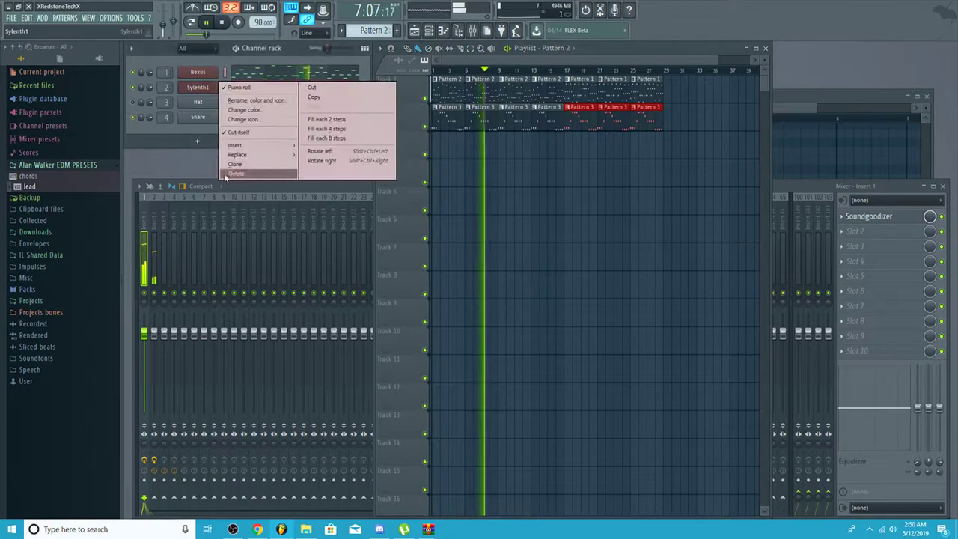
{"action": "left_click", "coordinate": [223, 173]}
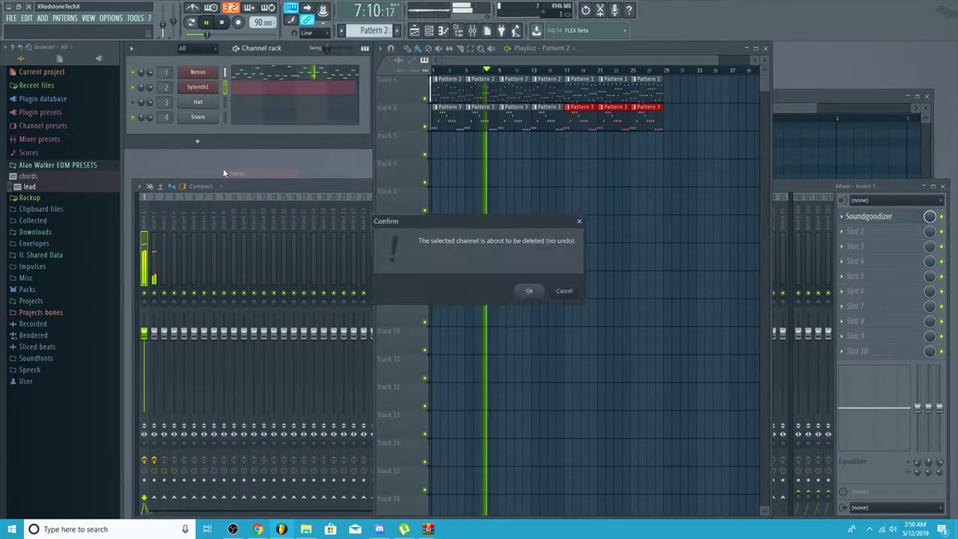
{"action": "left_click", "coordinate": [565, 290]}
- Clone the Sylenth1 channel and close the copy's plugin window
{"action": "right_click", "coordinate": [198, 87]}
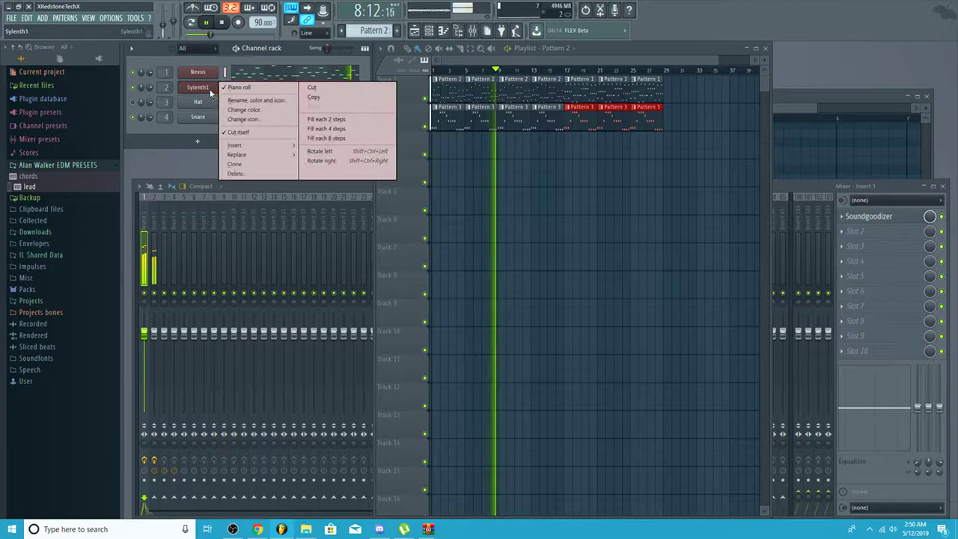
{"action": "left_click", "coordinate": [277, 164]}
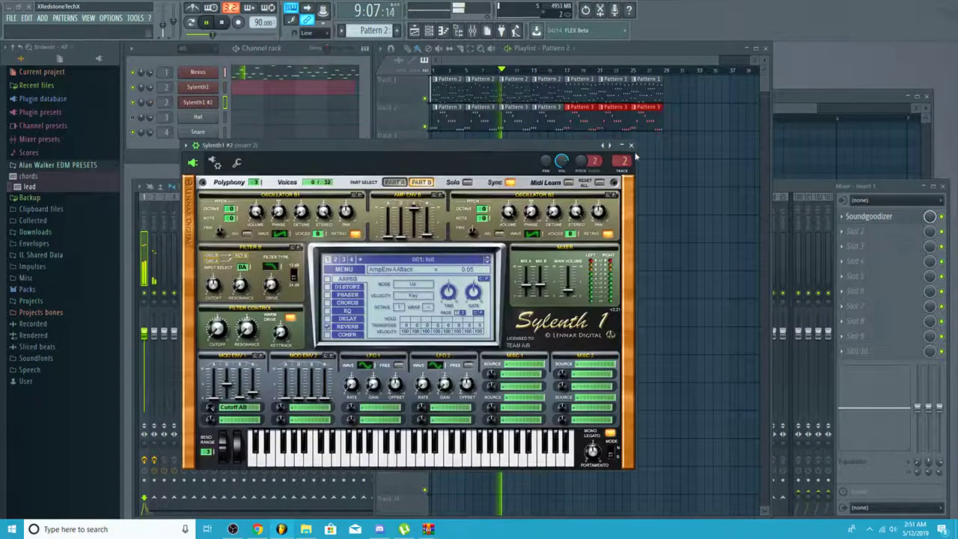
{"action": "left_click", "coordinate": [633, 147]}
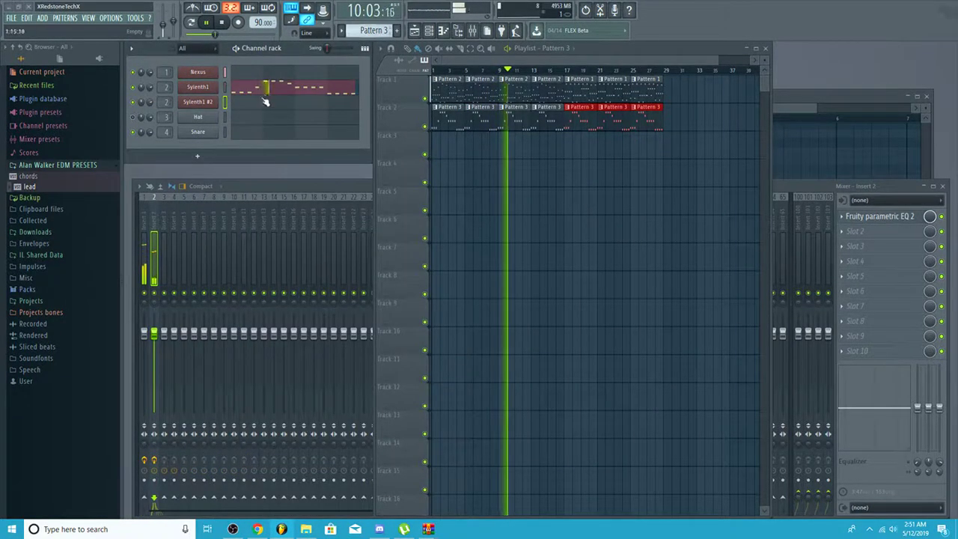
- Stop playback, switch to Pattern 4 and place a first note at bar 1 in the cloned Sylenth1 channel's piano roll
{"action": "scroll", "coordinate": [372, 30], "scroll_direction": "up", "scroll_amount": 1}
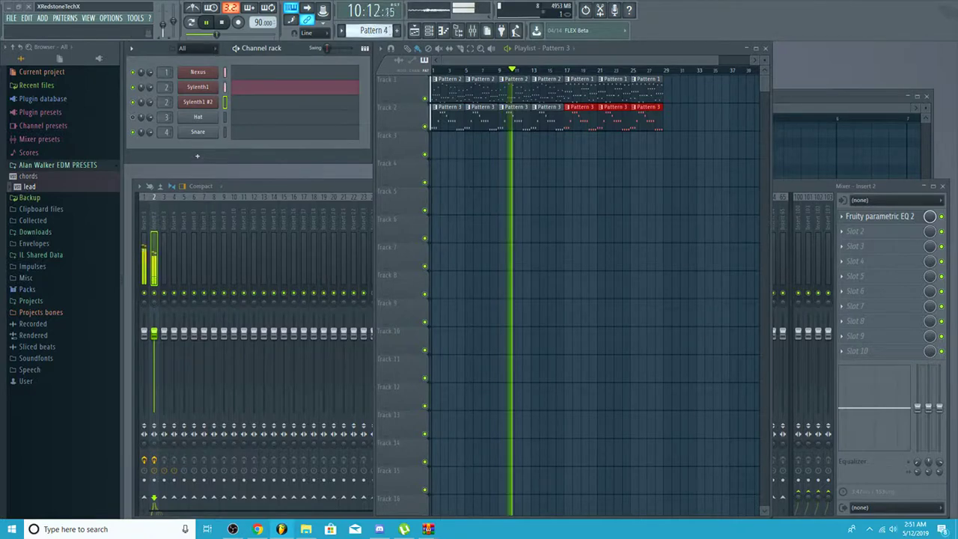
{"action": "left_click", "coordinate": [222, 23]}
{"action": "left_click", "coordinate": [240, 105]}
{"action": "left_click_drag", "start_coordinate": [518, 187], "coordinate": [473, 188]}
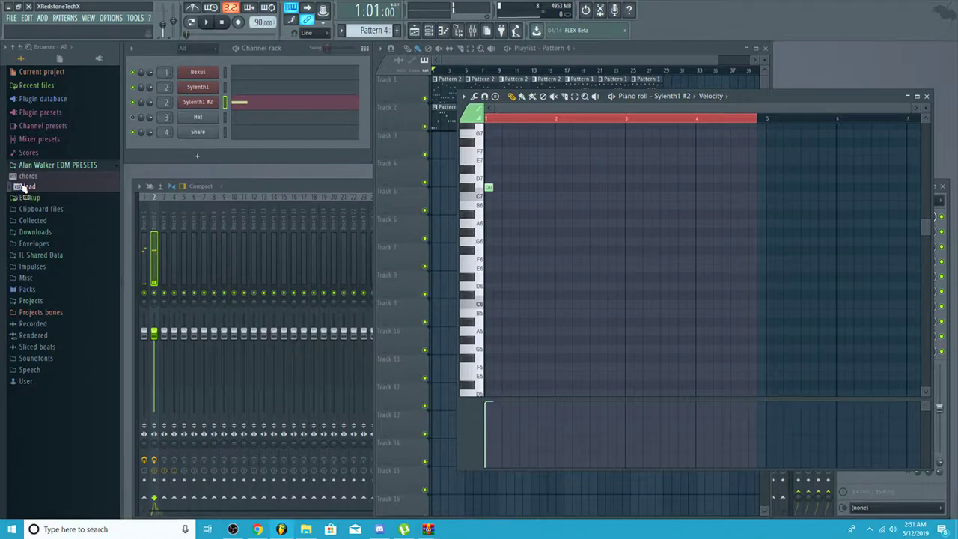
{"action": "left_click_drag", "start_coordinate": [23, 187], "coordinate": [205, 106]}
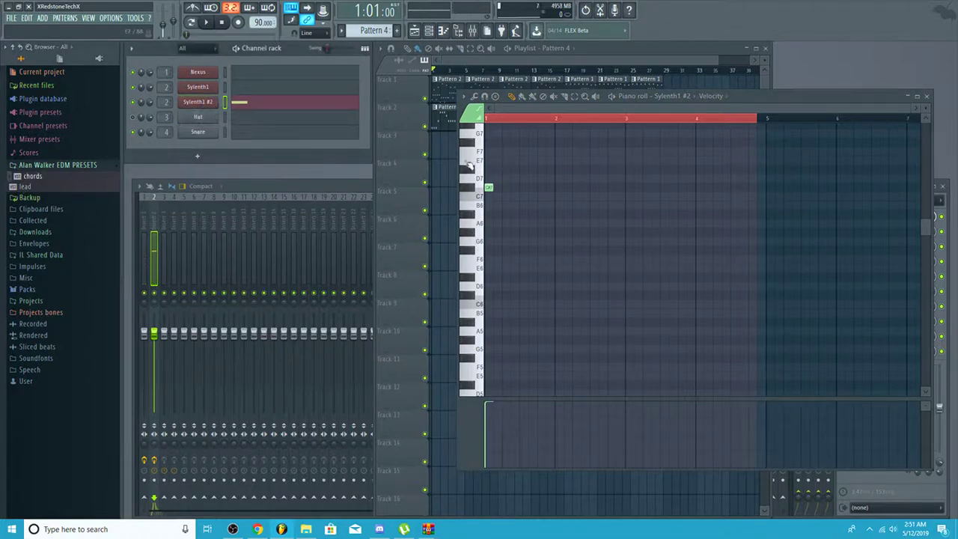
{"action": "left_click", "coordinate": [477, 198]}
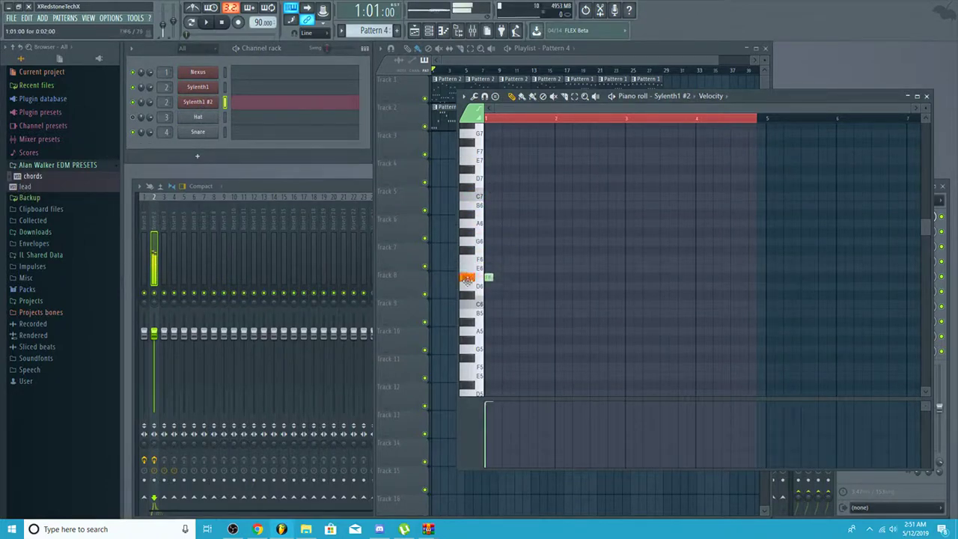
- Replace the opening note with a single D#3 at the start of bar 1 and set playback to pattern mode
{"action": "left_click_drag", "start_coordinate": [467, 279], "coordinate": [483, 301]}
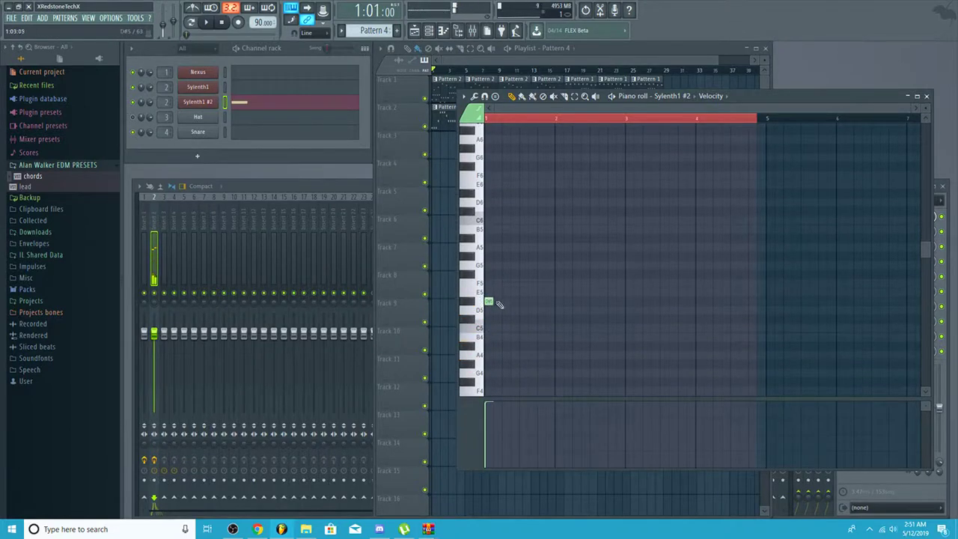
{"action": "scroll", "coordinate": [500, 308], "scroll_direction": "down", "scroll_amount": 4}
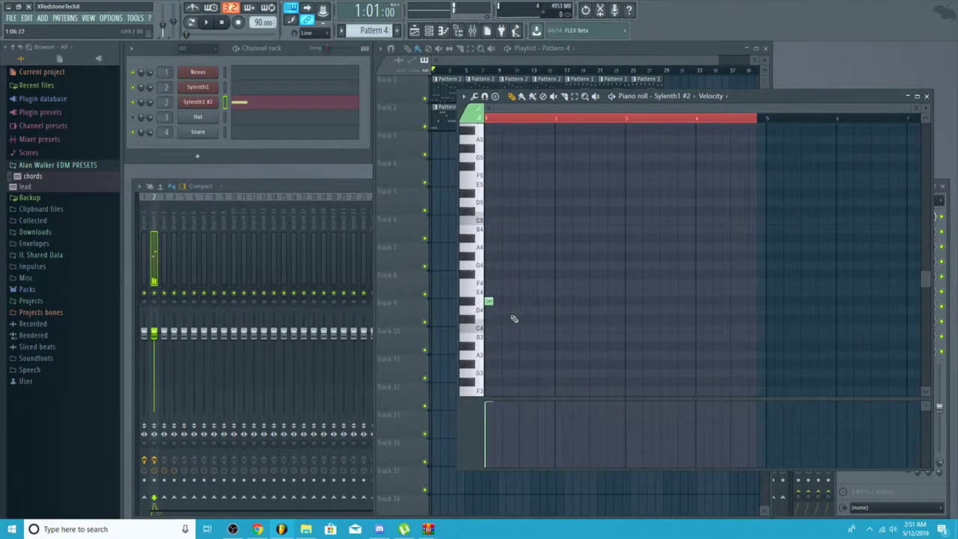
{"action": "scroll", "coordinate": [514, 319], "scroll_direction": "down", "scroll_amount": 3}
{"action": "left_click_drag", "start_coordinate": [515, 319], "coordinate": [488, 335]}
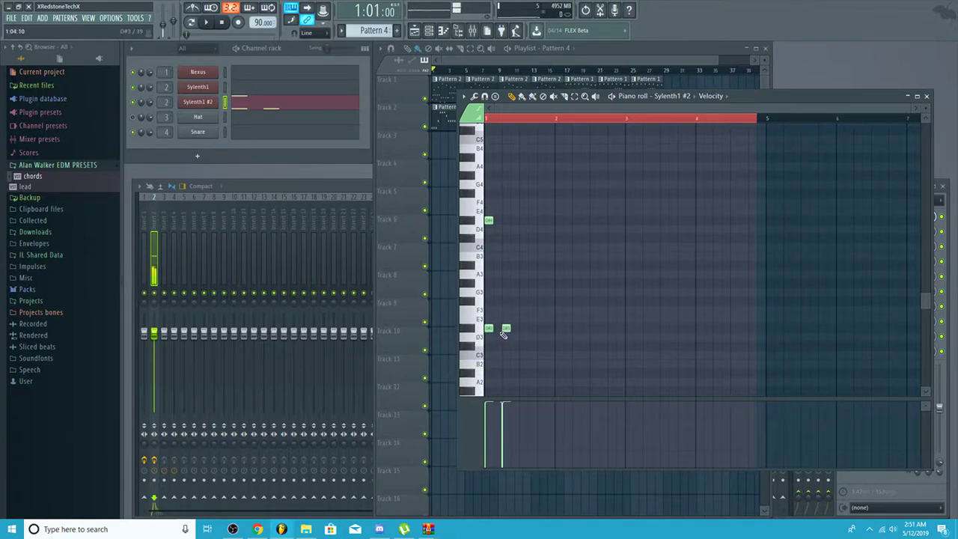
{"action": "key", "text": "space"}
{"action": "right_click", "coordinate": [507, 329]}
{"action": "right_click", "coordinate": [490, 221]}
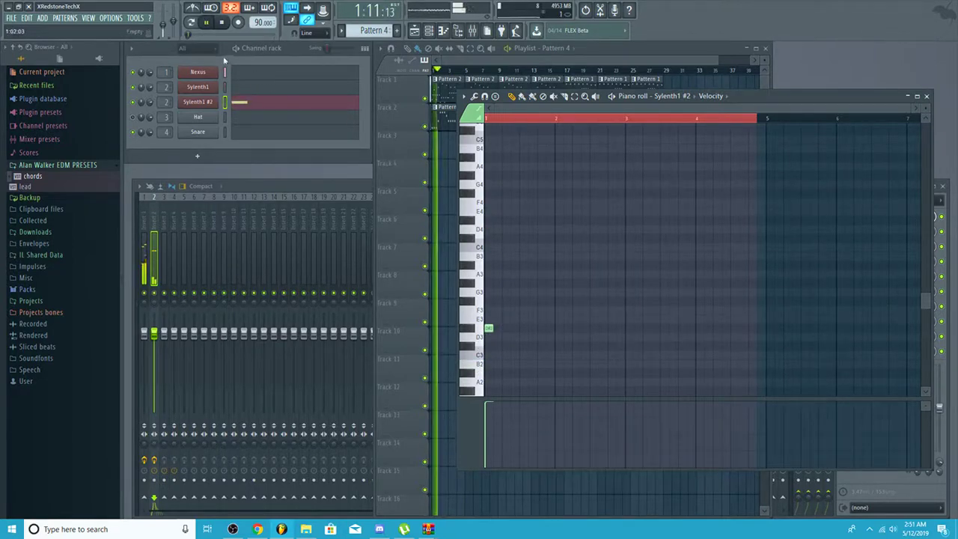
{"action": "key", "text": "space"}
- Add back-to-back D#3 notes of two steps each along bar 1, ending the run with a one-step note
{"action": "scroll", "coordinate": [526, 196], "scroll_direction": "up", "scroll_amount": 2}
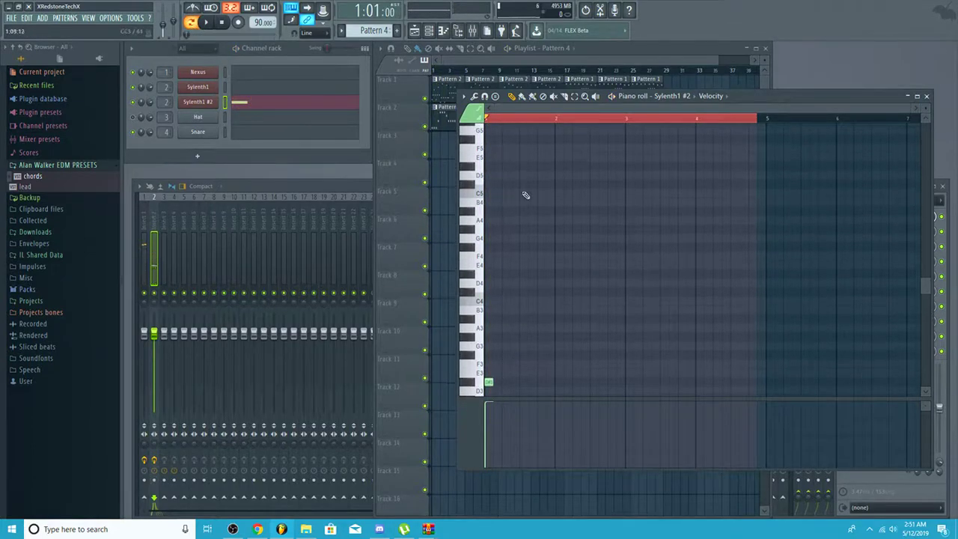
{"action": "scroll", "coordinate": [526, 196], "scroll_direction": "down", "scroll_amount": 2}
{"action": "scroll", "coordinate": [508, 199], "scroll_direction": "up", "scroll_amount": 2, "text": "ctrl"}
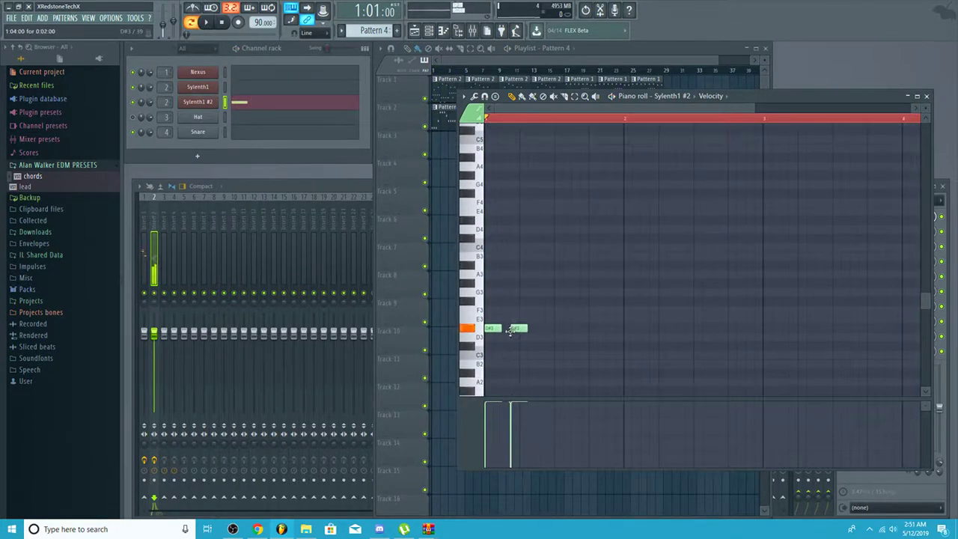
{"action": "key", "text": "space"}
{"action": "left_click", "coordinate": [526, 329]}
{"action": "left_click", "coordinate": [544, 329]}
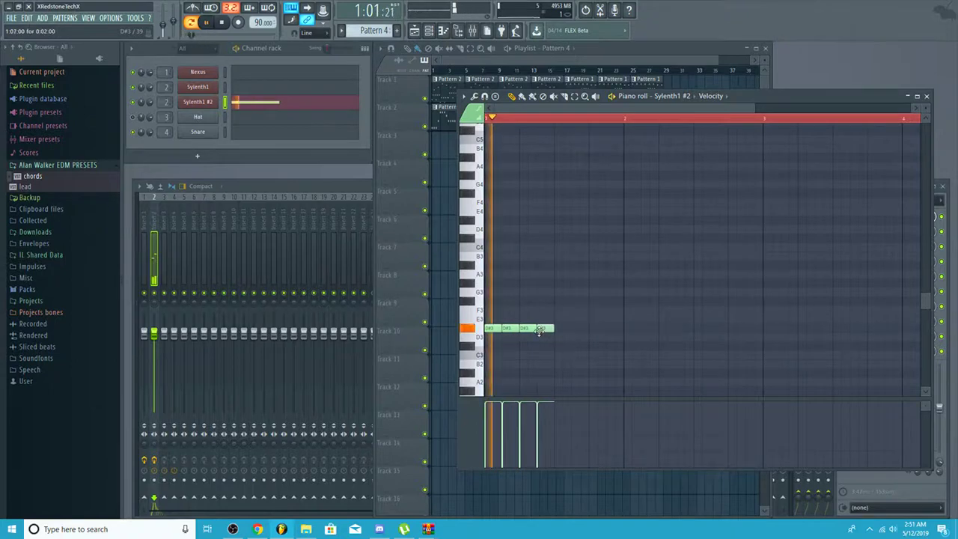
{"action": "left_click", "coordinate": [559, 329]}
{"action": "left_click_drag", "start_coordinate": [560, 330], "coordinate": [556, 330]}
{"action": "mouse_move", "coordinate": [590, 329]}
{"action": "left_mouse_down"}
{"action": "mouse_move", "coordinate": [575, 330]}
{"action": "mouse_move", "coordinate": [592, 330]}
{"action": "left_mouse_up"}
{"action": "left_click", "coordinate": [611, 328]}
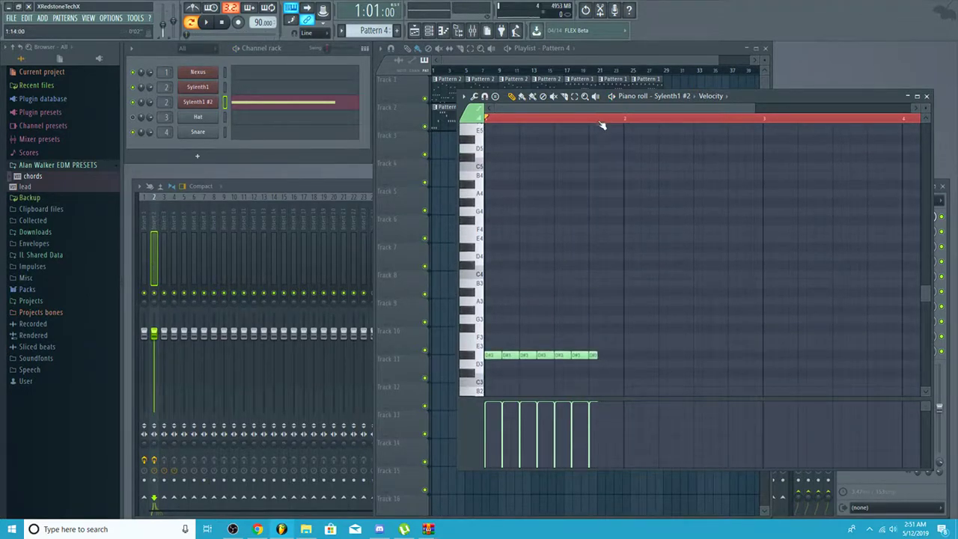
- Set the piano roll's snap to 1/2 step for finer note placement
{"action": "scroll", "coordinate": [601, 123], "scroll_direction": "up", "scroll_amount": 2}
{"action": "left_click", "coordinate": [474, 97]}
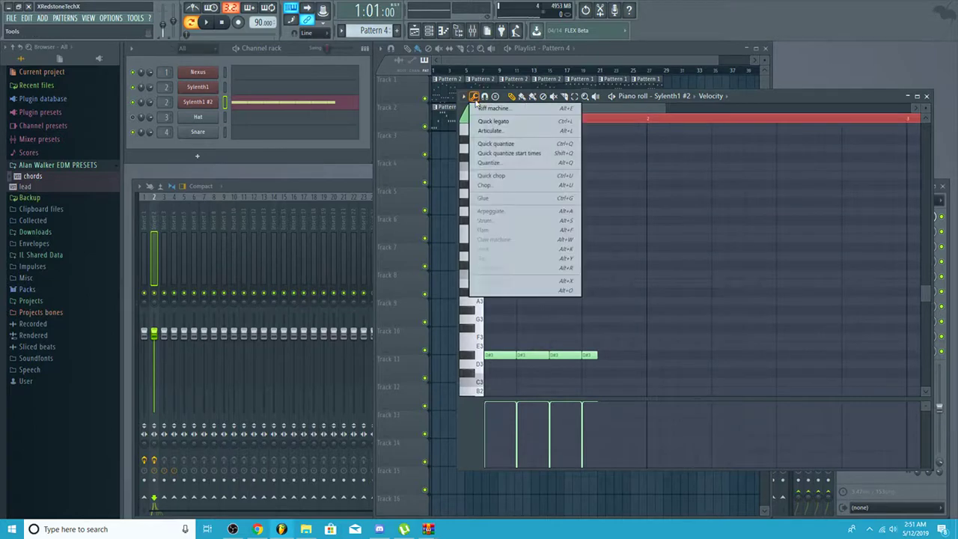
{"action": "left_click", "coordinate": [485, 97]}
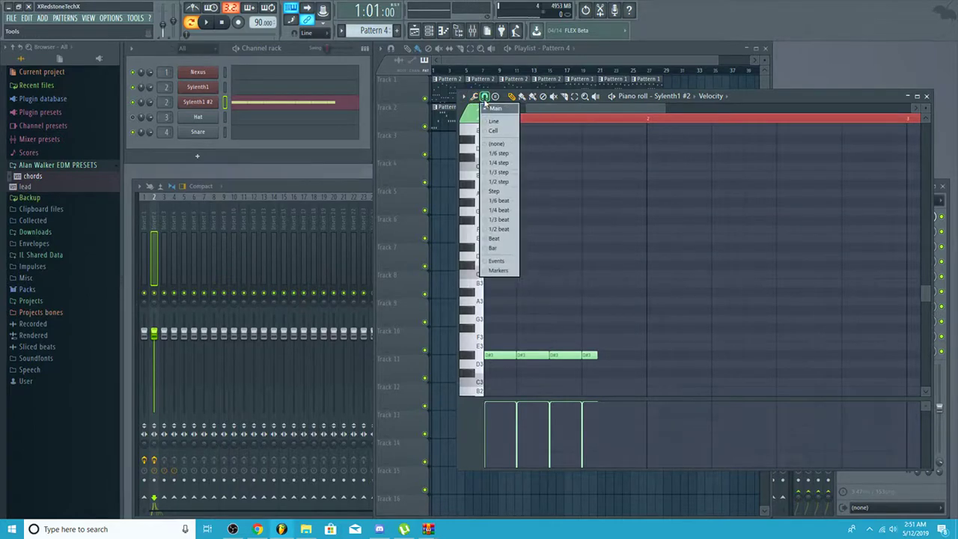
{"action": "left_click", "coordinate": [507, 184]}
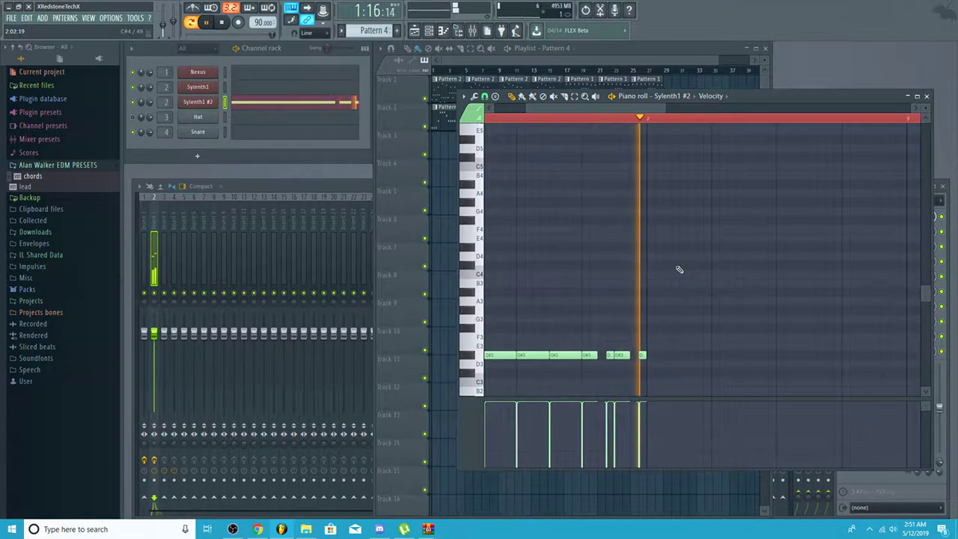
- Set the piano roll's snap to 1/3 step and shift the short D#3 notes near the end of bar 1 slightly earlier
{"action": "key", "text": "space"}
{"action": "left_click", "coordinate": [470, 107]}
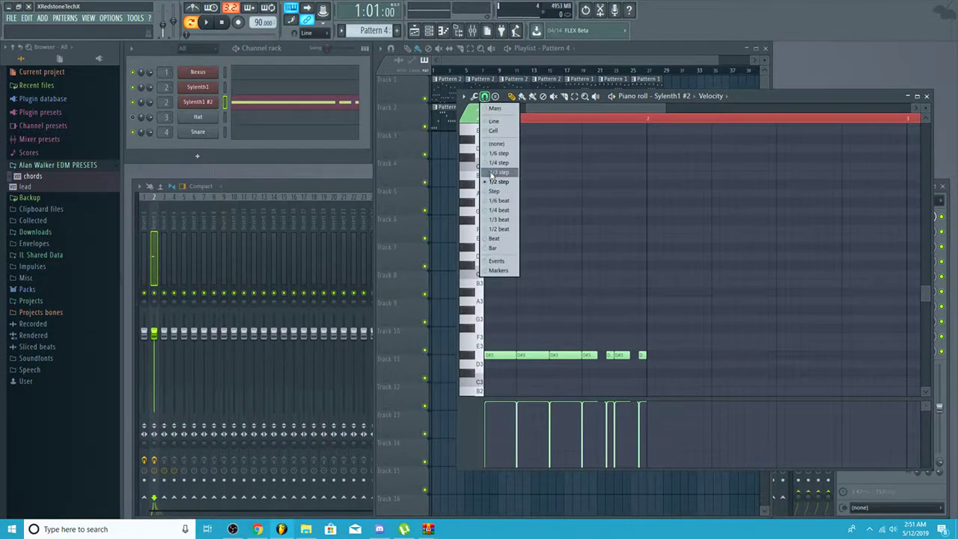
{"action": "left_click", "coordinate": [513, 173]}
{"action": "left_click_drag", "start_coordinate": [608, 354], "coordinate": [604, 354]}
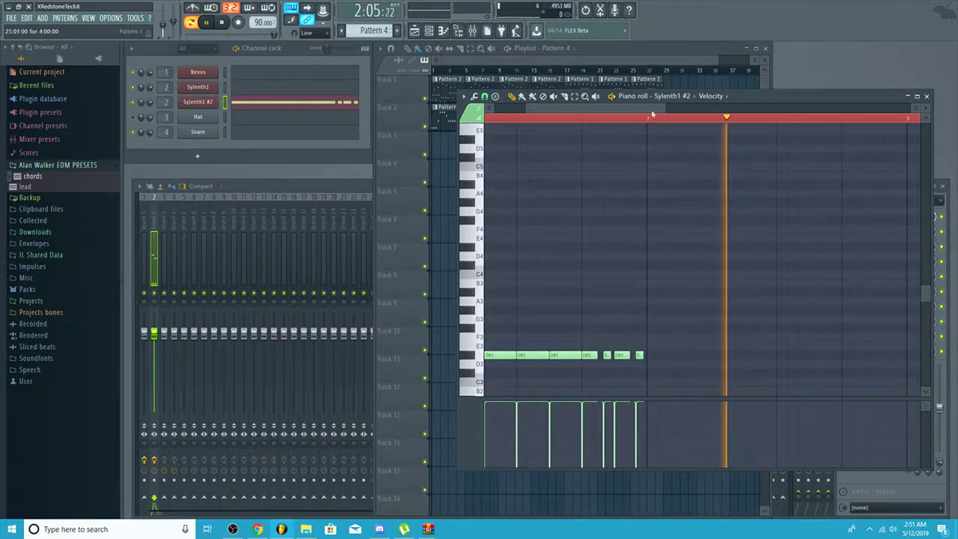
- Stop playback and copy bar 1's whole D#3 run to bar 3, raised to F#3
{"action": "left_click_drag", "start_coordinate": [646, 110], "coordinate": [903, 113]}
{"action": "key", "text": "space"}
{"action": "left_click_drag", "start_coordinate": [650, 372], "coordinate": [686, 327]}
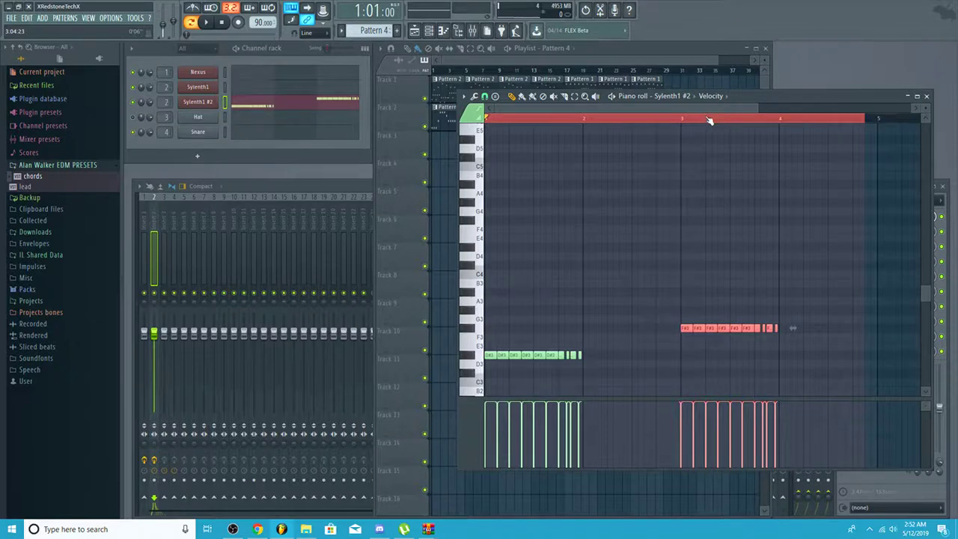
- Fill bar 2 with eight back-to-back two-step notes copied from bar 1 and lower them to B2
{"action": "scroll", "coordinate": [710, 121], "scroll_direction": "up", "scroll_amount": 2}
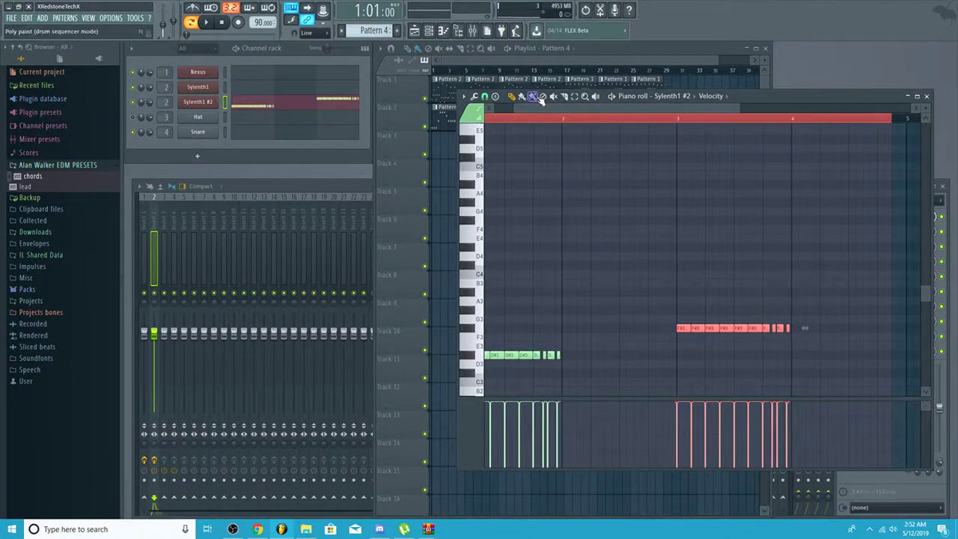
{"action": "left_click_drag", "start_coordinate": [544, 107], "coordinate": [522, 109]}
{"action": "left_click_drag", "start_coordinate": [539, 378], "coordinate": [606, 373]}
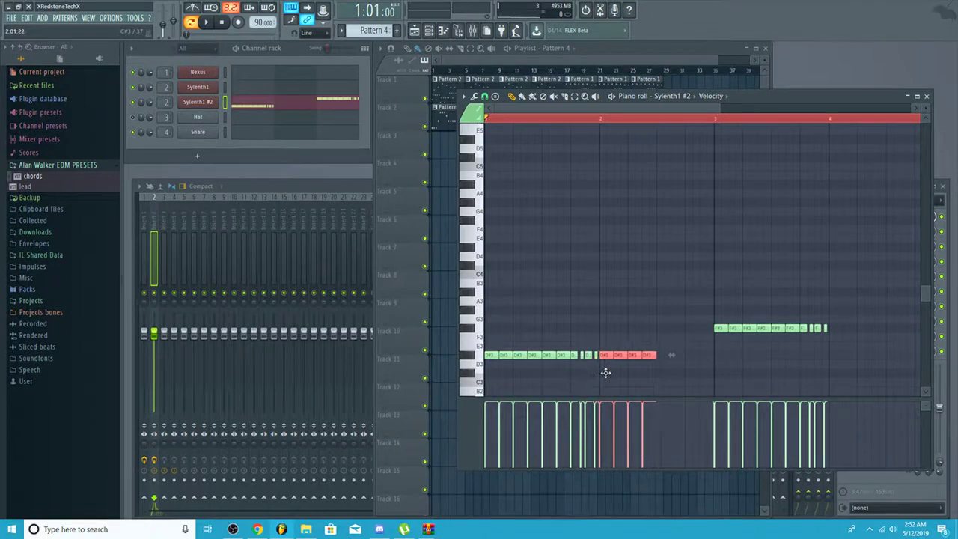
{"action": "key", "text": "ctrl+b"}
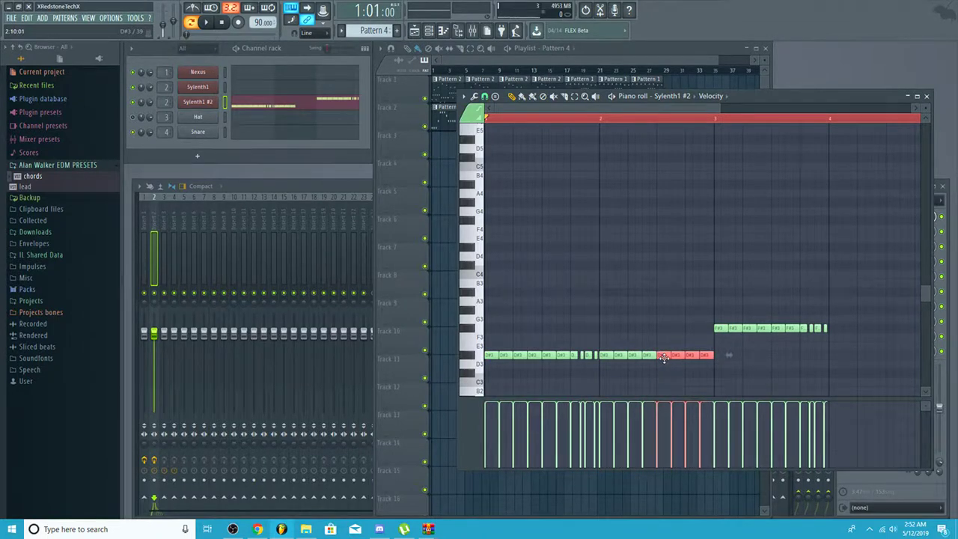
{"action": "mouse_move", "coordinate": [719, 370]}
{"action": "left_mouse_down"}
{"action": "mouse_move", "coordinate": [686, 380]}
{"action": "mouse_move", "coordinate": [602, 352]}
{"action": "mouse_move", "coordinate": [603, 391]}
{"action": "left_mouse_up"}
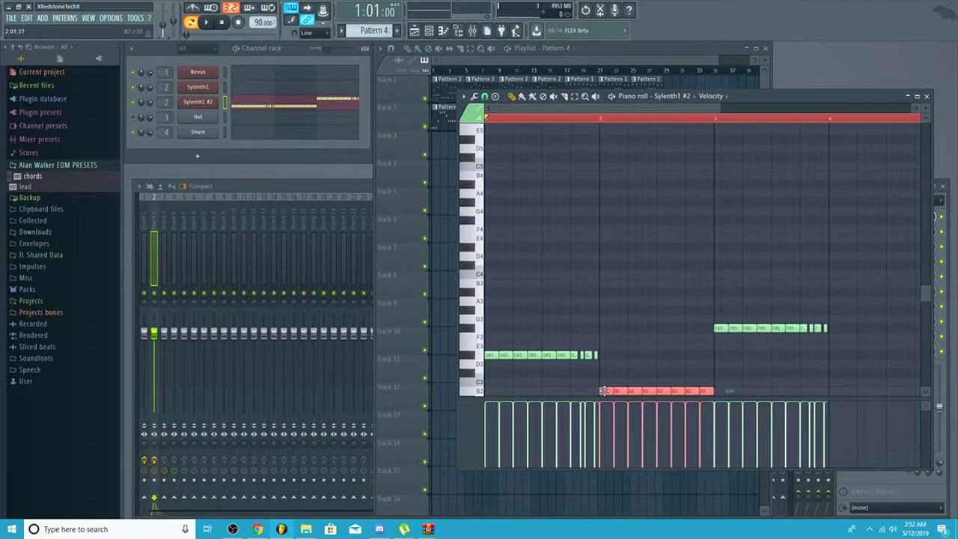
- Copy bar 2's B2 run to bar 4, raise it to C#3 and align it with the start of the bar
{"action": "key", "text": "ctrl+b"}
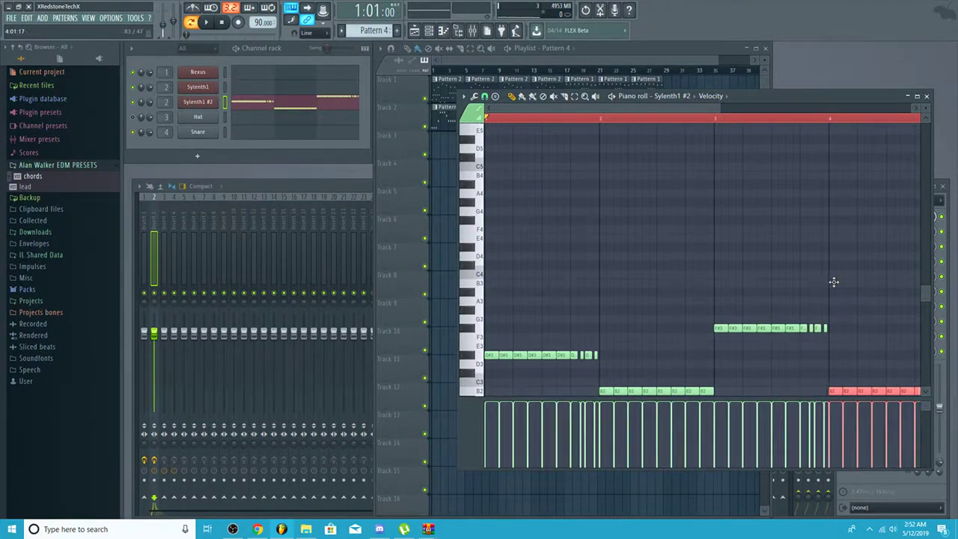
{"action": "left_click_drag", "start_coordinate": [833, 389], "coordinate": [921, 377]}
{"action": "left_click", "coordinate": [838, 366]}
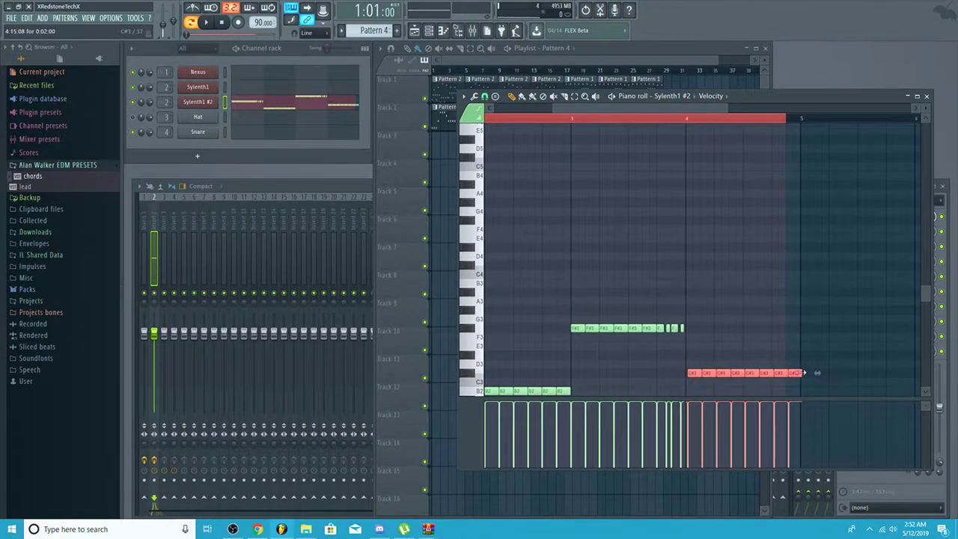
{"action": "left_click_drag", "start_coordinate": [793, 372], "coordinate": [791, 372]}
- Play the four-bar pattern and set the piano roll's snap to Line
{"action": "key", "text": "space"}
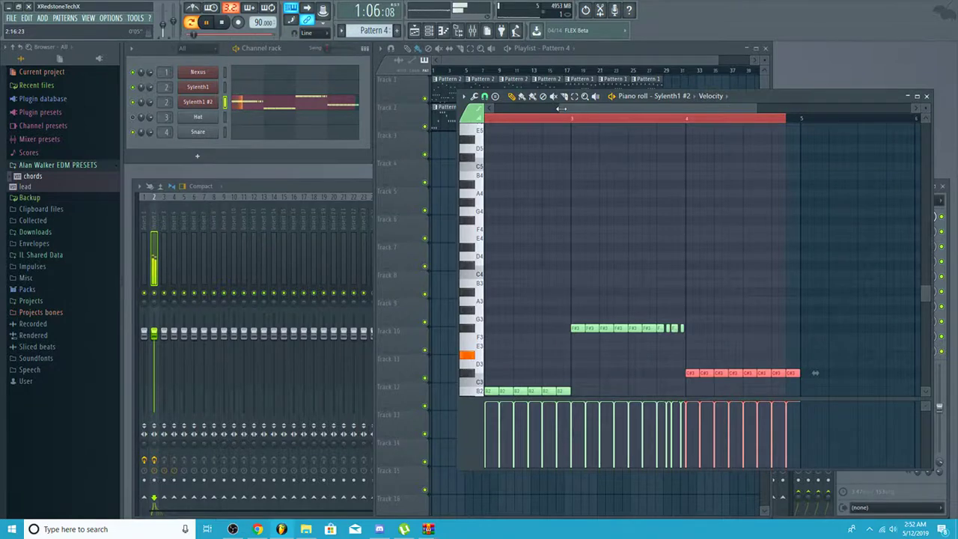
{"action": "left_click_drag", "start_coordinate": [562, 109], "coordinate": [492, 109]}
{"action": "scroll", "coordinate": [830, 363], "scroll_direction": "down", "scroll_amount": 1}
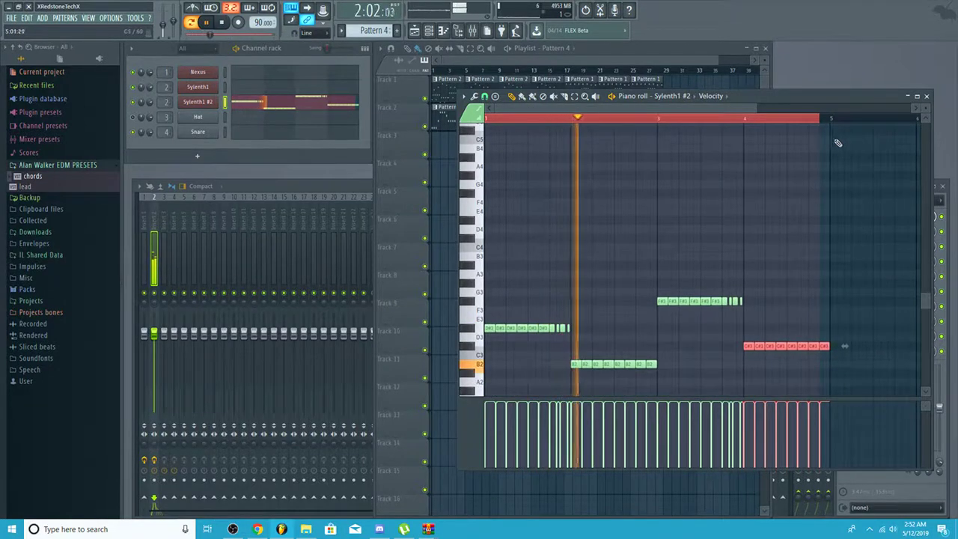
{"action": "key", "text": "ctrl+a"}
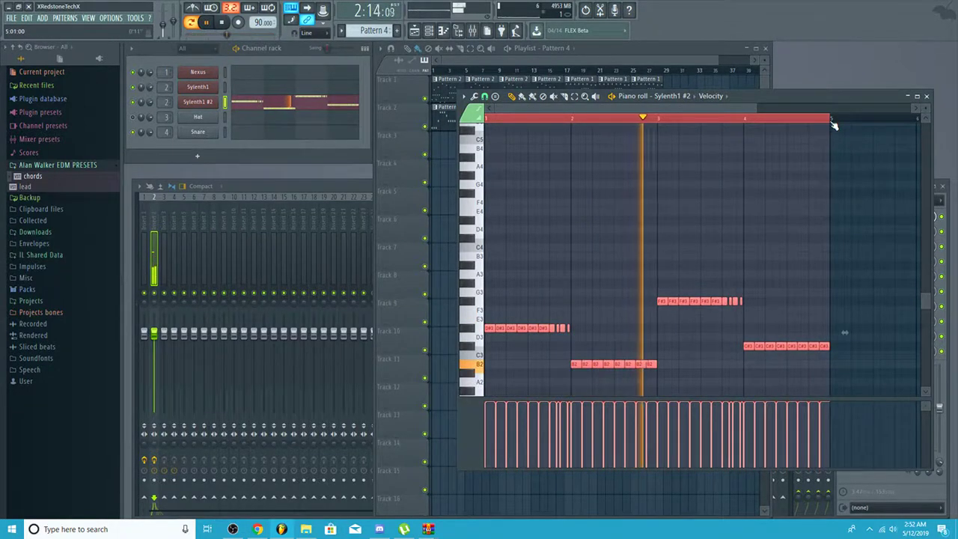
{"action": "left_click", "coordinate": [484, 97]}
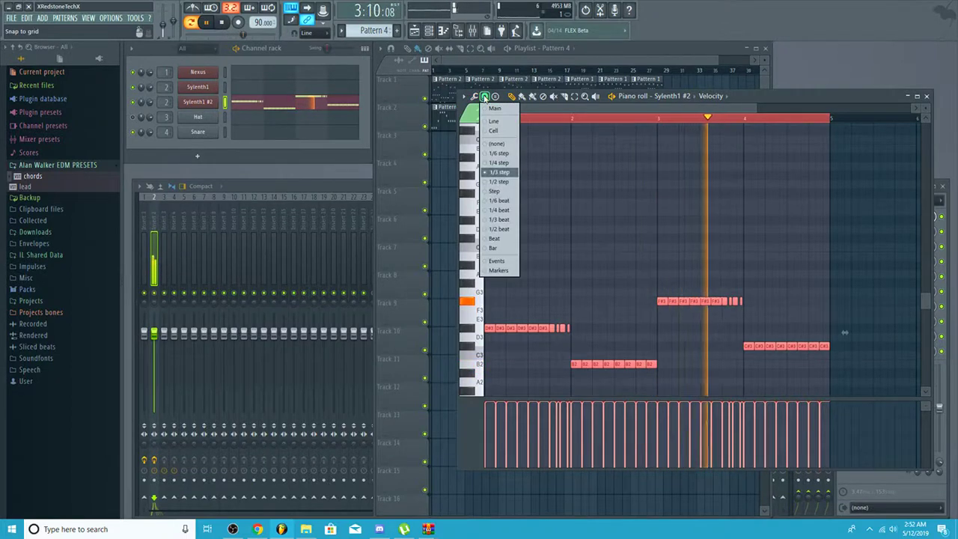
{"action": "left_click", "coordinate": [495, 122]}
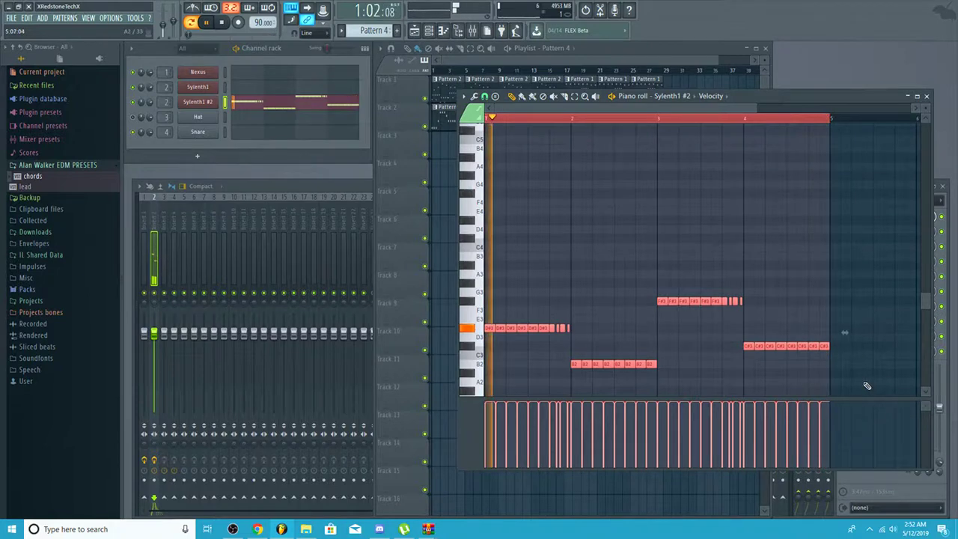
- Duplicate all four bars of notes one octave and two octaves higher
{"action": "left_click_drag", "start_coordinate": [862, 366], "coordinate": [380, 250]}
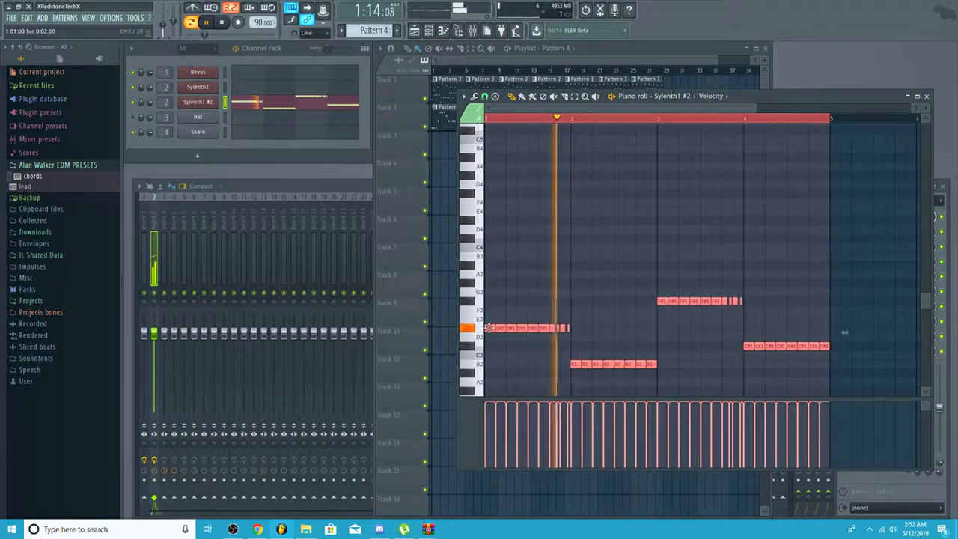
{"action": "left_click_drag", "start_coordinate": [488, 323], "coordinate": [487, 148]}
{"action": "scroll", "coordinate": [487, 148], "scroll_direction": "up", "scroll_amount": 5}
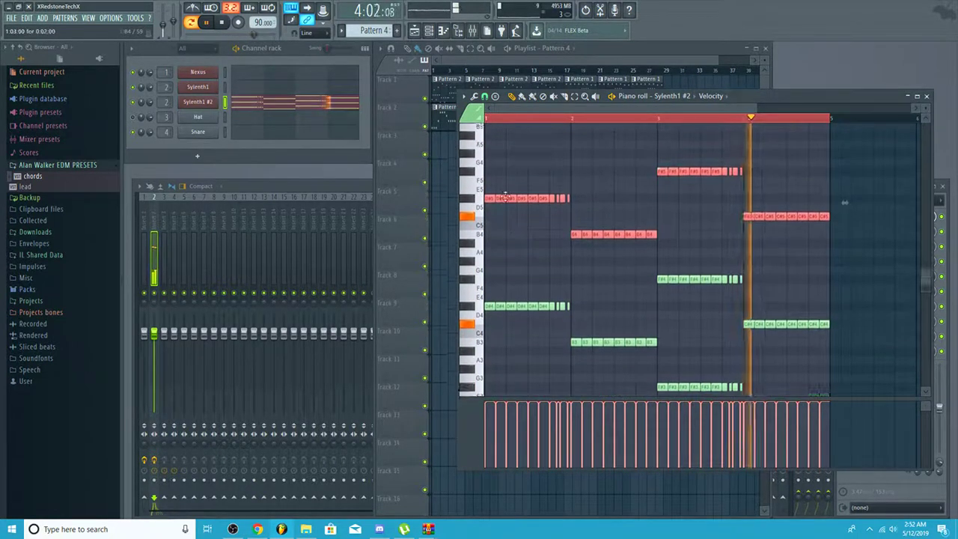
{"action": "left_click", "coordinate": [502, 156]}
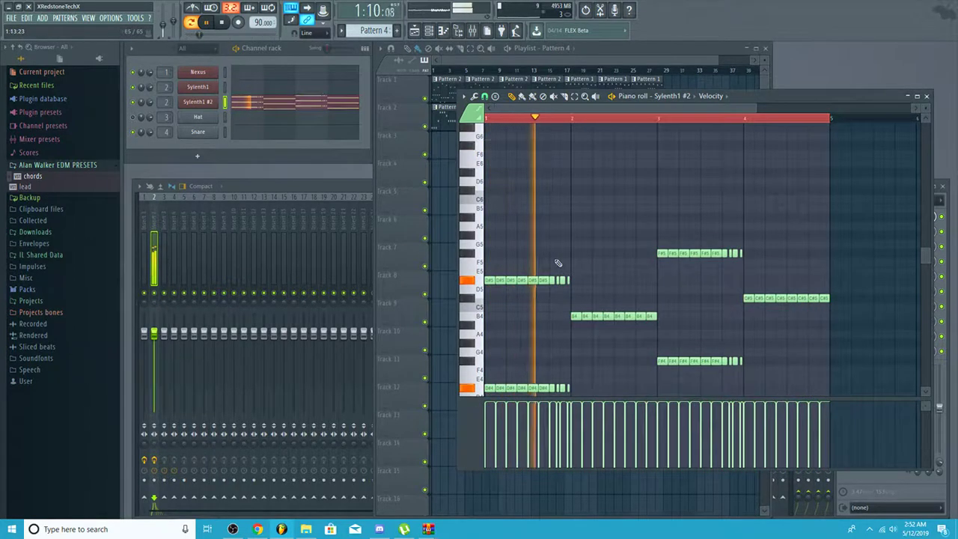
- Copy bar 1's D#5 run up to F#6, raise its closing short notes to A#6 and audition the part
{"action": "key", "text": "space"}
{"action": "left_click_drag", "start_coordinate": [587, 277], "coordinate": [492, 146]}
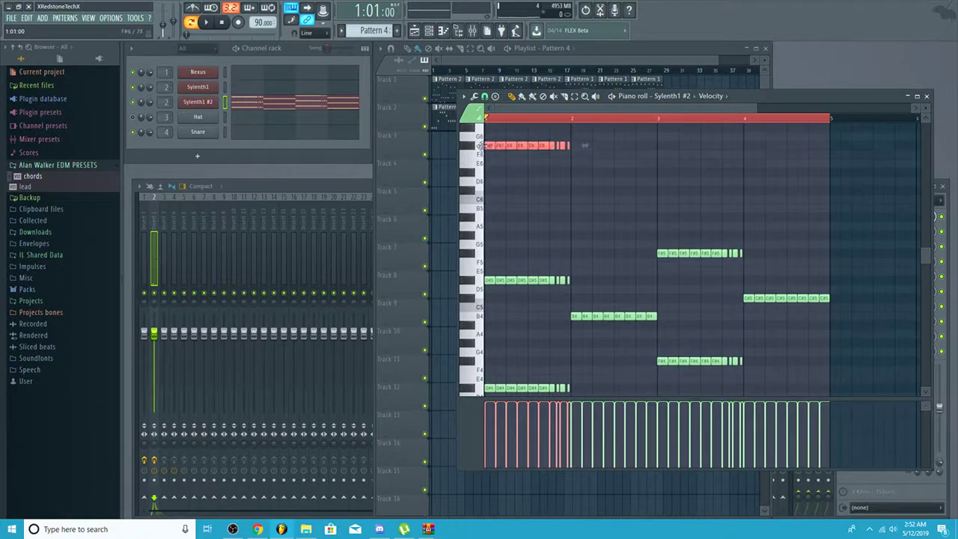
{"action": "key", "text": "space"}
{"action": "scroll", "coordinate": [575, 253], "scroll_direction": "up", "scroll_amount": 3}
{"action": "key", "text": "space"}
- Add a top line in bar 2 with six two-step D#7 notes followed by two C#7 notes
{"action": "left_click_drag", "start_coordinate": [599, 262], "coordinate": [429, 222]}
{"action": "left_click_drag", "start_coordinate": [488, 226], "coordinate": [585, 216]}
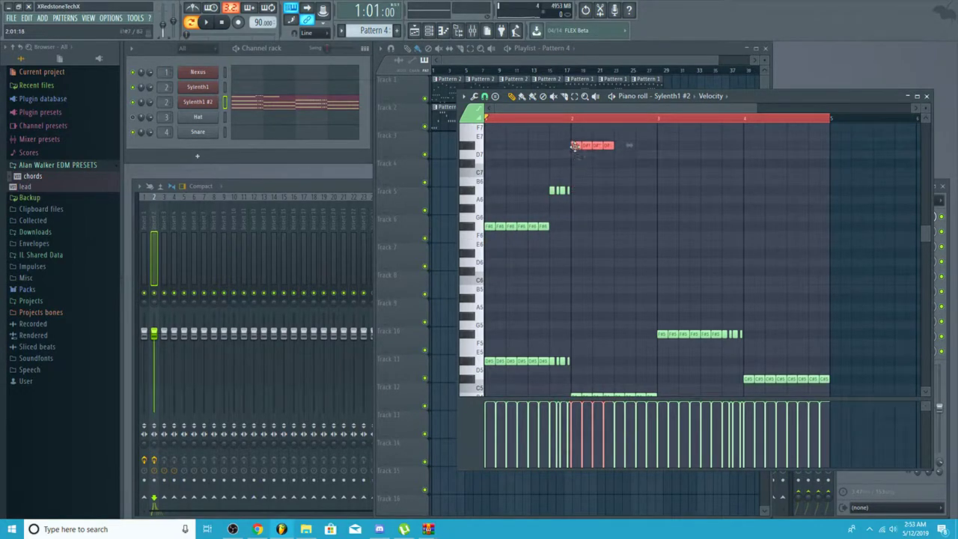
{"action": "left_click_drag", "start_coordinate": [577, 146], "coordinate": [674, 166]}
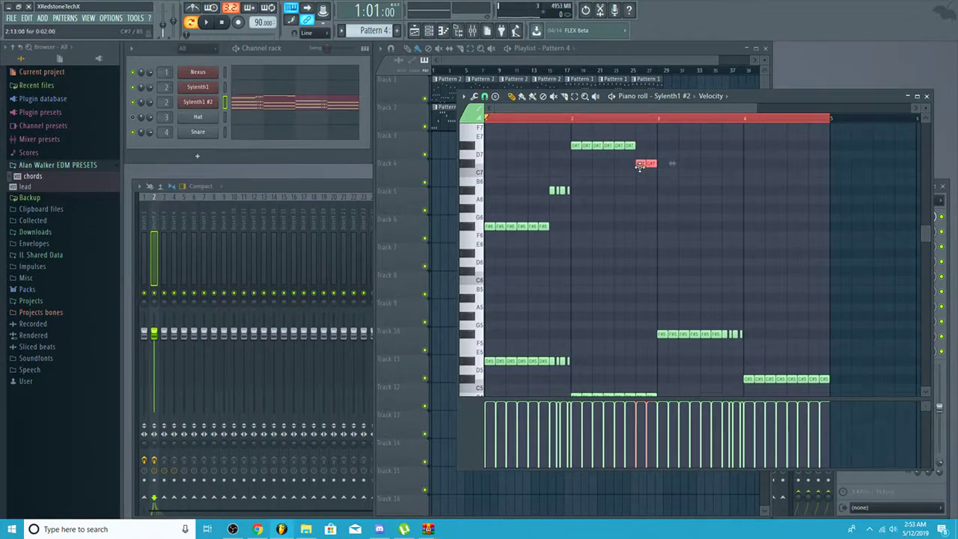
- Copy bar 1's top line into bar 3 and set all of its notes to A#6
{"action": "left_click_drag", "start_coordinate": [586, 246], "coordinate": [485, 187]}
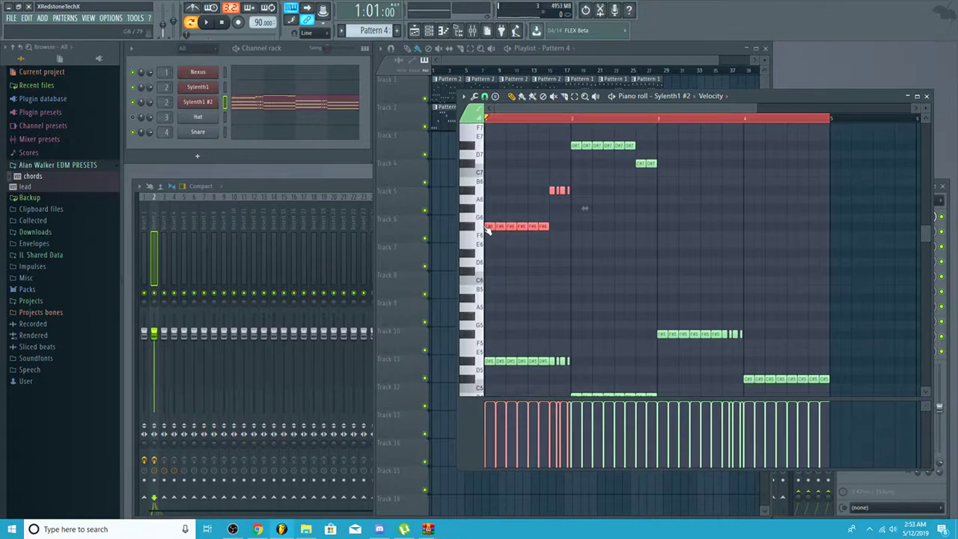
{"action": "left_click_drag", "start_coordinate": [488, 229], "coordinate": [655, 220]}
{"action": "left_click_drag", "start_coordinate": [813, 257], "coordinate": [665, 186]}
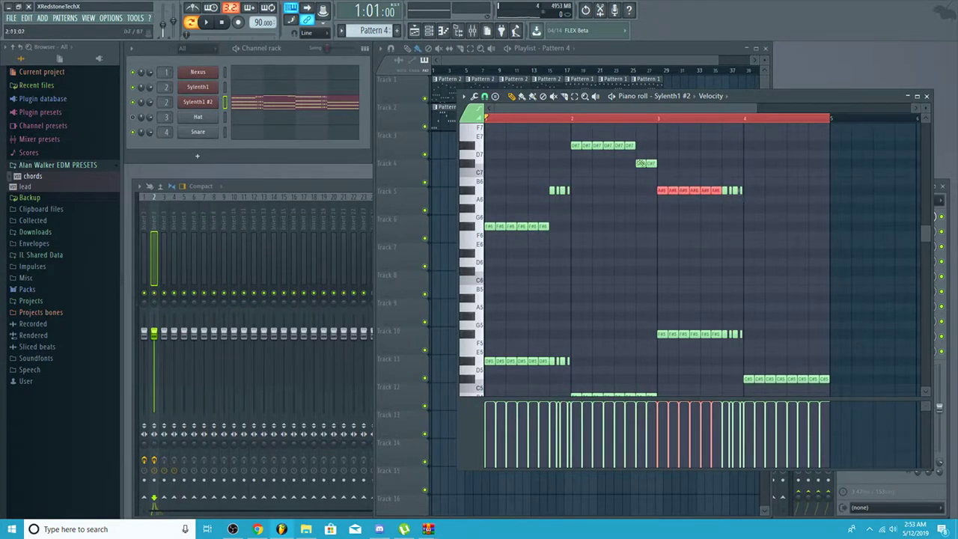
- Fill bar 4's top line with eight two-step F6 notes and play the pattern
{"action": "left_click_drag", "start_coordinate": [573, 224], "coordinate": [750, 235]}
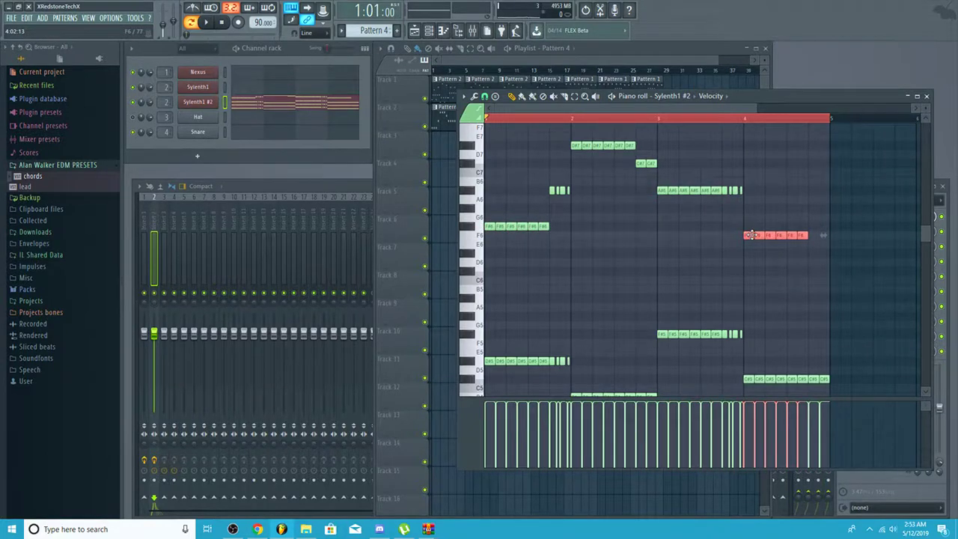
{"action": "left_click", "coordinate": [814, 209]}
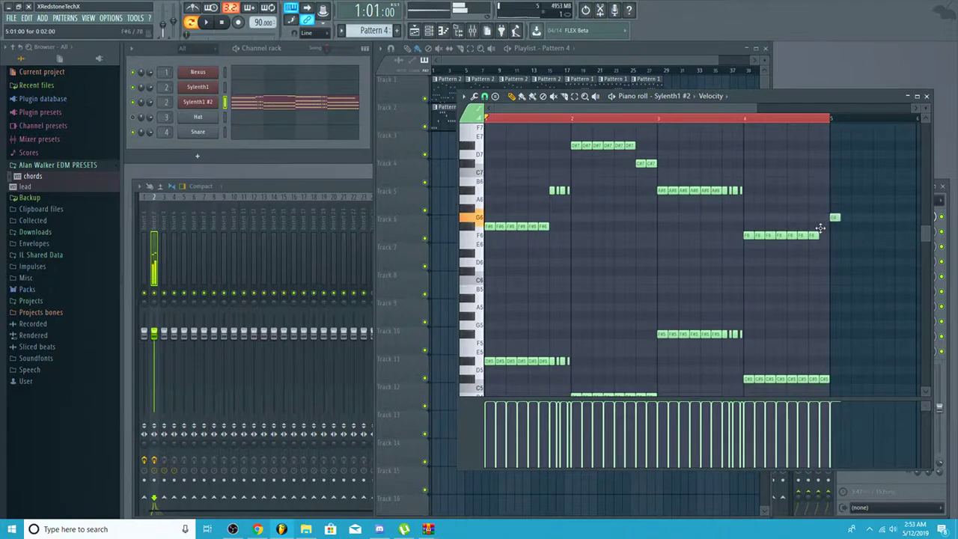
{"action": "key", "text": "space"}
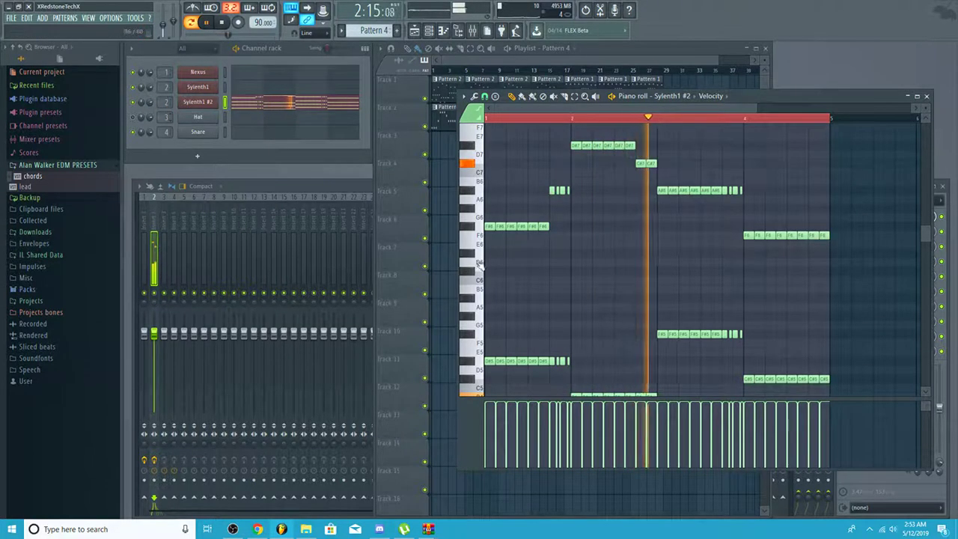
- Open the cloned Sylenth1 instrument and route its channel to mixer track 3
{"action": "left_click", "coordinate": [196, 103]}
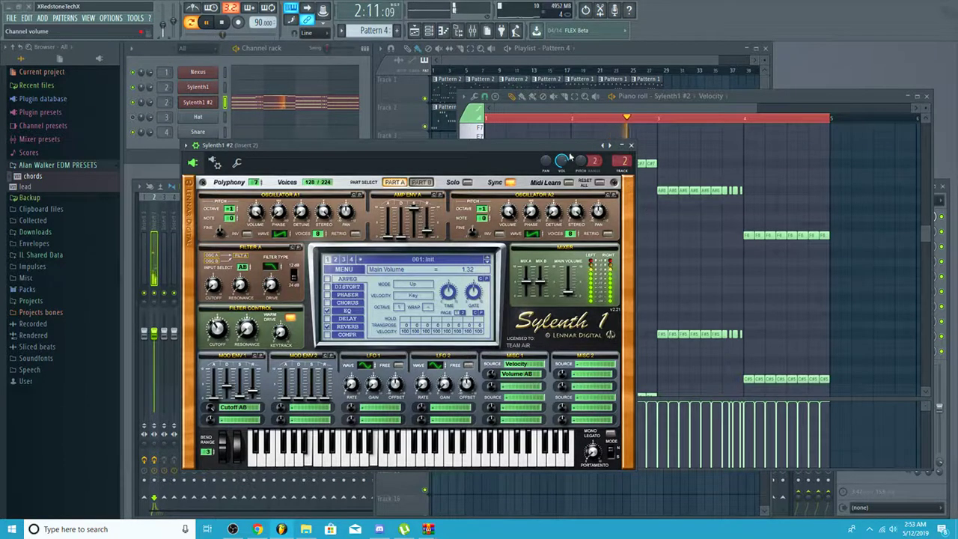
{"action": "left_click_drag", "start_coordinate": [149, 103], "coordinate": [150, 84]}
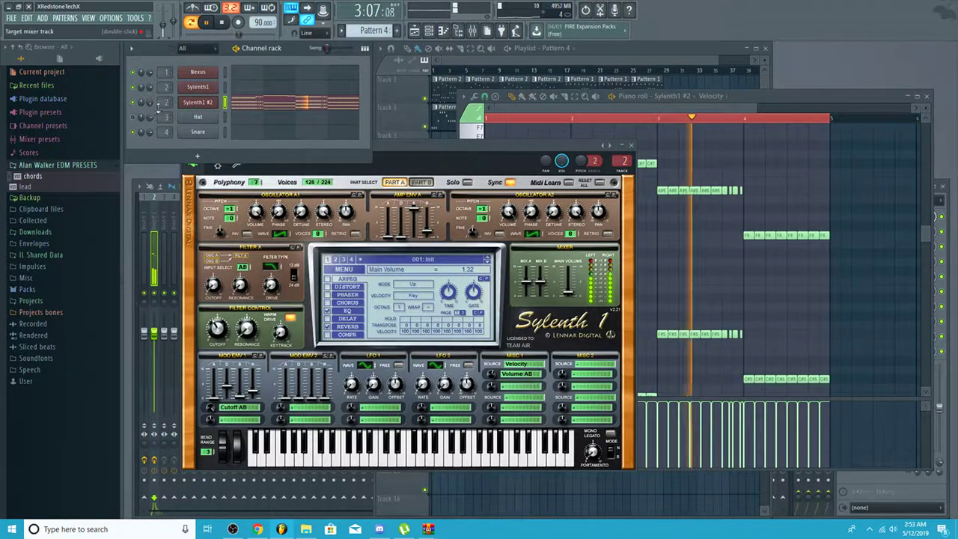
{"action": "double_click", "coordinate": [165, 103]}
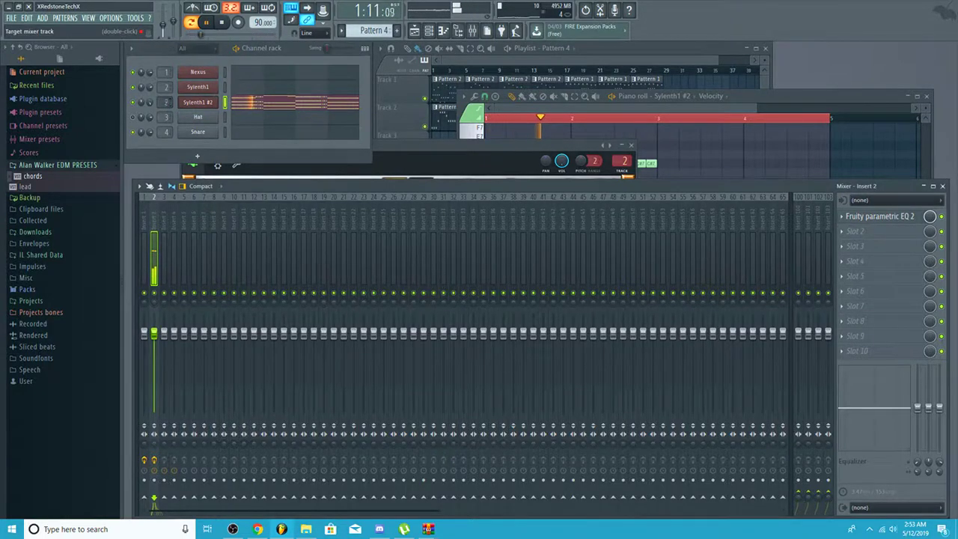
{"action": "scroll", "coordinate": [625, 161], "scroll_direction": "up", "scroll_amount": 1}
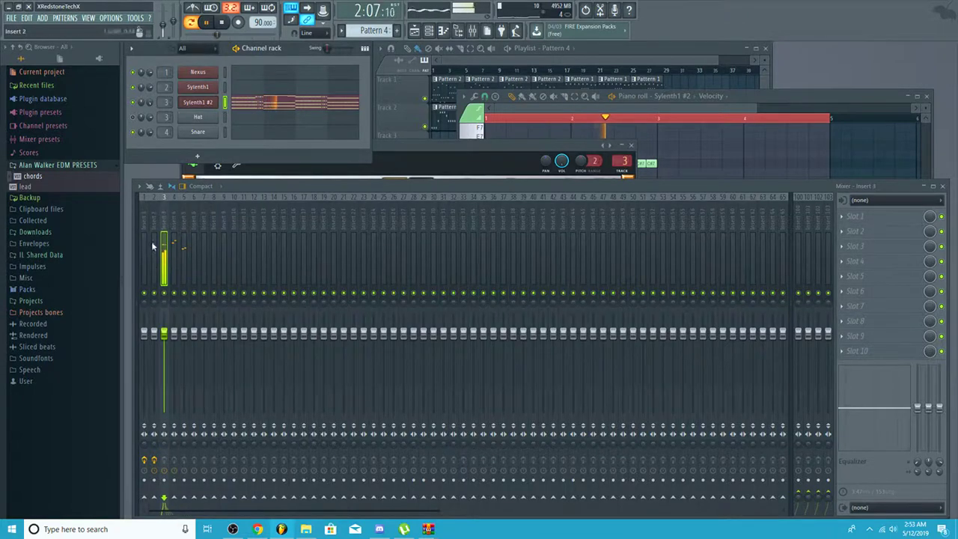
- Load Fruity Parametric EQ 2 in Insert 3's first effect slot and cut the lows with band 1 at -18 dB, 95 Hz
{"action": "left_click", "coordinate": [854, 216]}
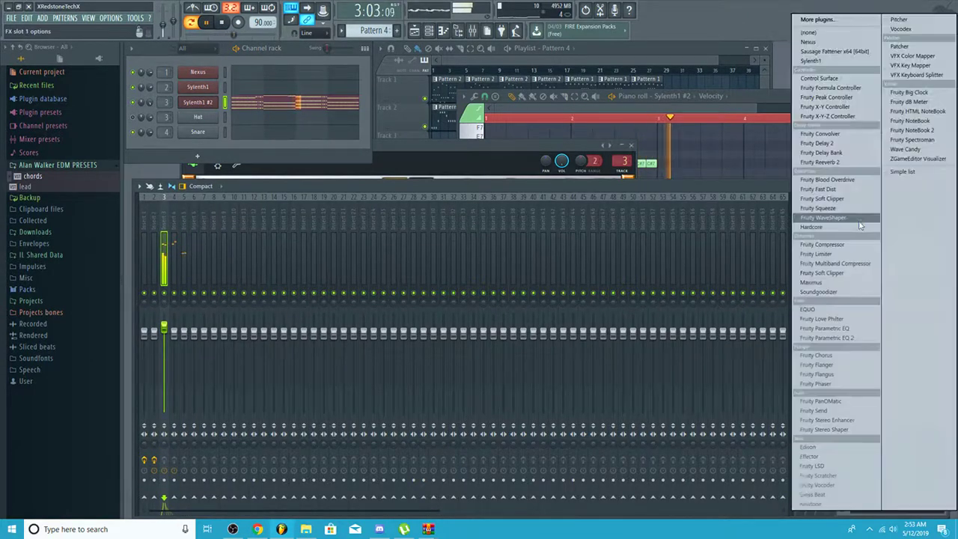
{"action": "left_click", "coordinate": [711, 182]}
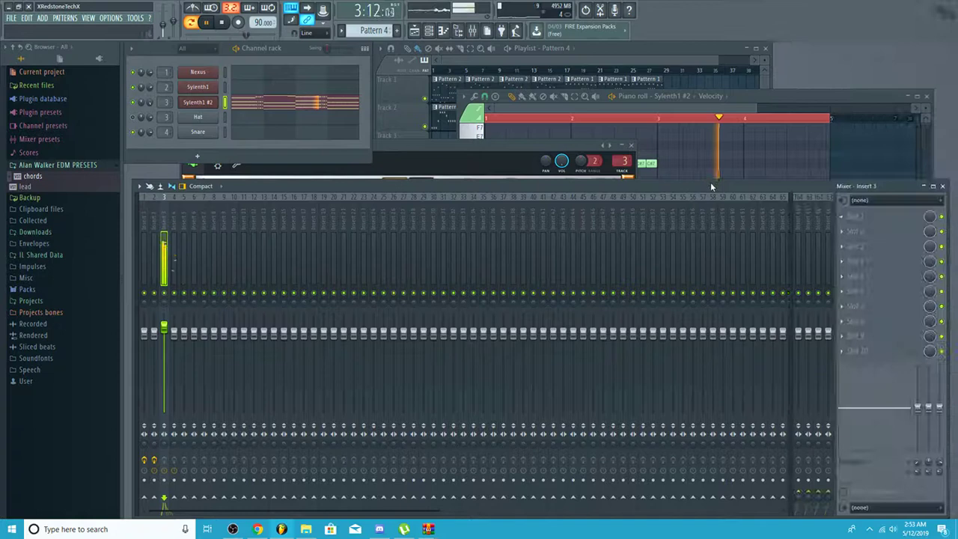
{"action": "left_click", "coordinate": [868, 217]}
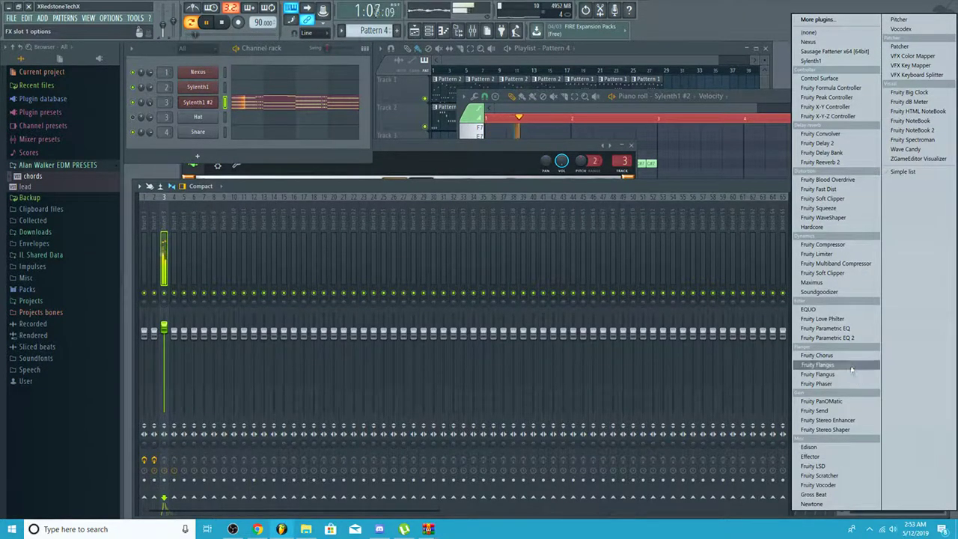
{"action": "left_click", "coordinate": [827, 337]}
{"action": "left_click_drag", "start_coordinate": [173, 174], "coordinate": [186, 213]}
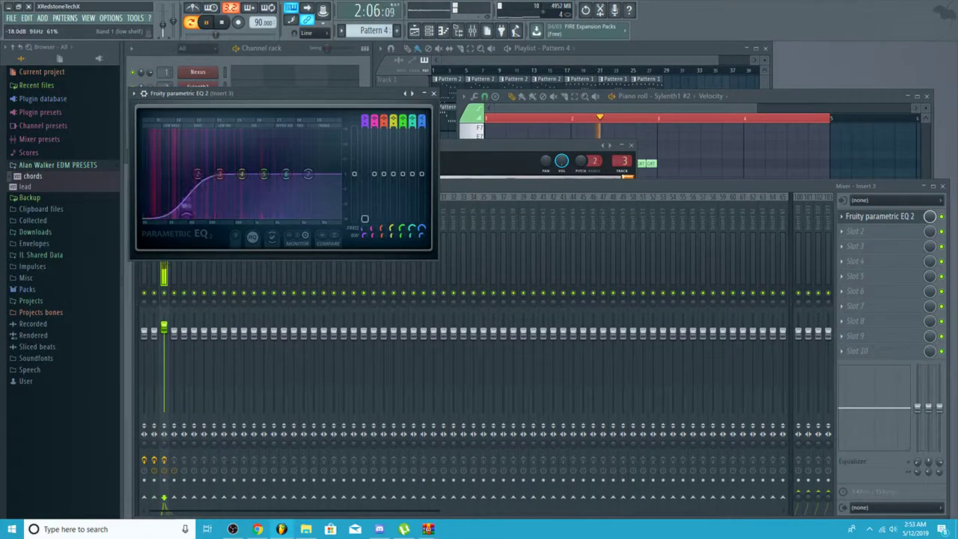
{"action": "left_click", "coordinate": [433, 93]}
- Place seven consecutive Pattern 4 clips on playlist Track 3 from bar 9 to the end of the arrangement, with song playback running
{"action": "left_click", "coordinate": [411, 105]}
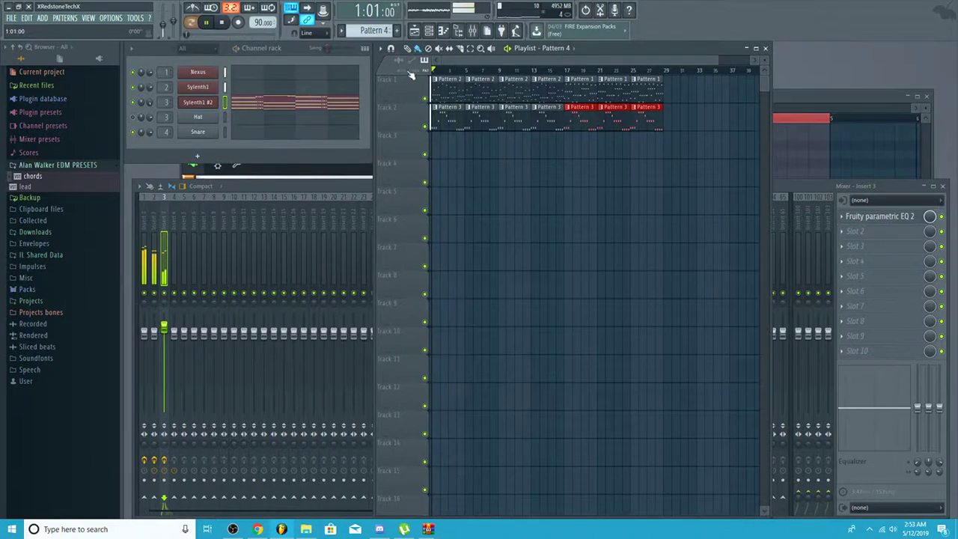
{"action": "left_click_drag", "start_coordinate": [499, 145], "coordinate": [659, 145]}
{"action": "left_click", "coordinate": [608, 213]}
{"action": "right_click", "coordinate": [608, 211]}
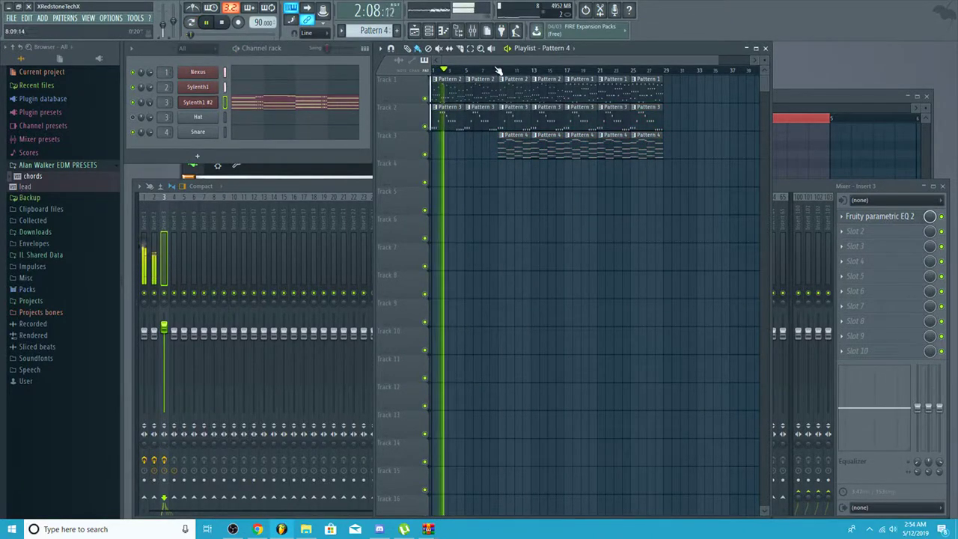
- Open the Fruity Parametric EQ 2 on Insert 2 to examine the Sylenth1 lead's curve during playback
{"action": "double_click", "coordinate": [167, 86]}
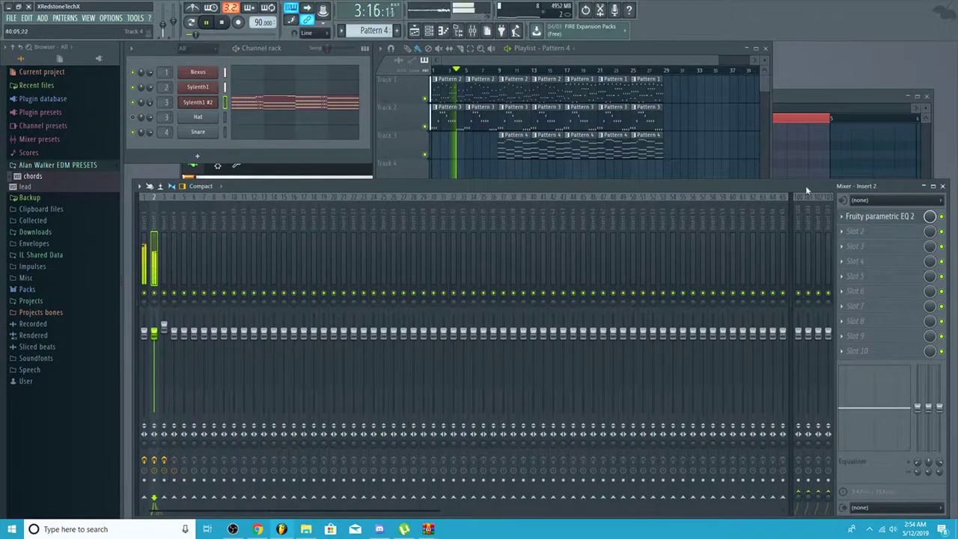
{"action": "left_click", "coordinate": [884, 234]}
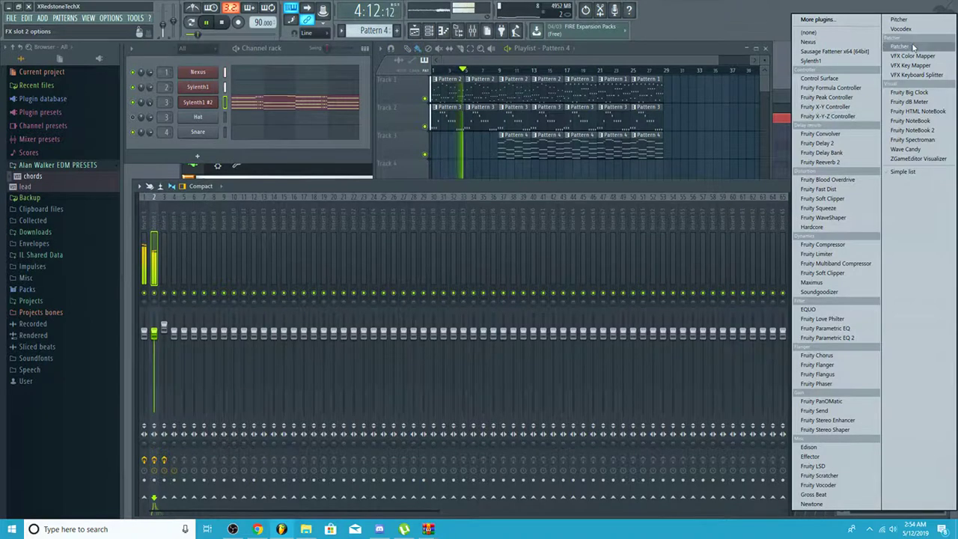
{"action": "left_click", "coordinate": [828, 338]}
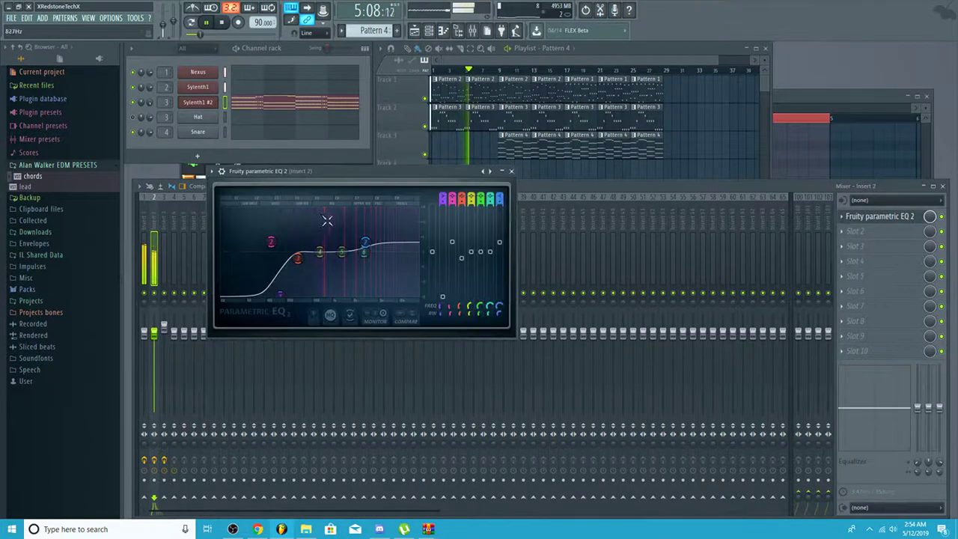
{"action": "left_click_drag", "start_coordinate": [367, 250], "coordinate": [320, 262]}
{"action": "left_click", "coordinate": [513, 171]}
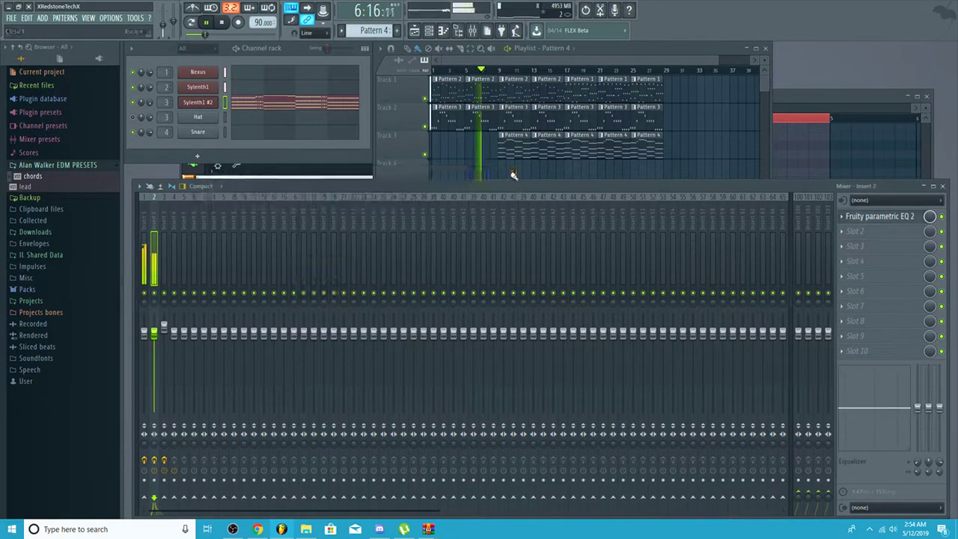
- Balance Sylenth1 #2 against the song from bar 9, with main volume about 1.15 and Insert 3's fader at 124% (5.4 dB)
{"action": "left_click", "coordinate": [417, 160]}
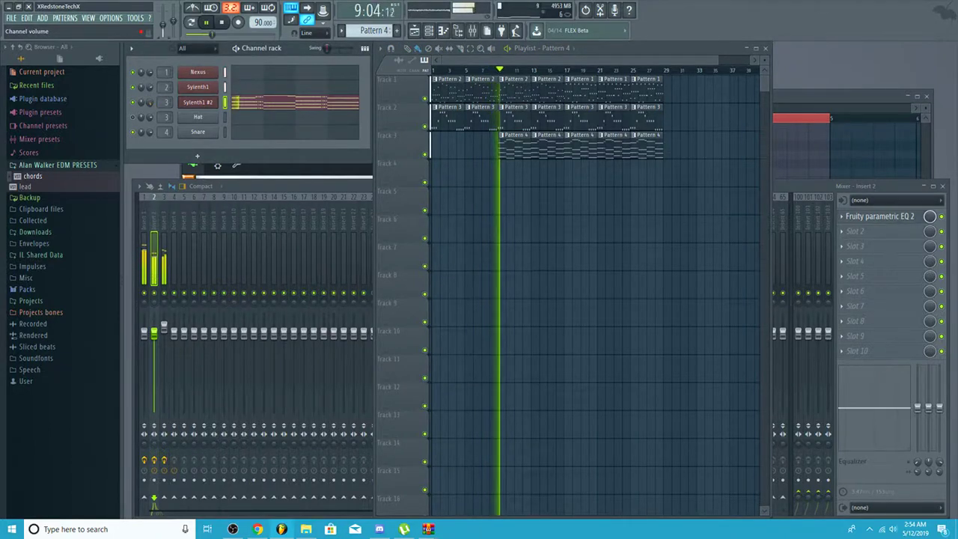
{"action": "left_click", "coordinate": [193, 101]}
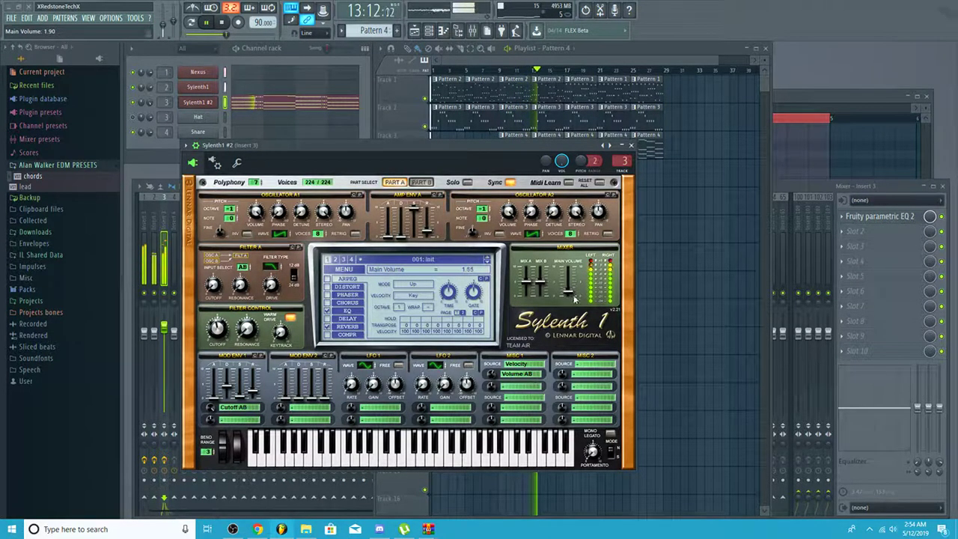
{"action": "double_click", "coordinate": [625, 161]}
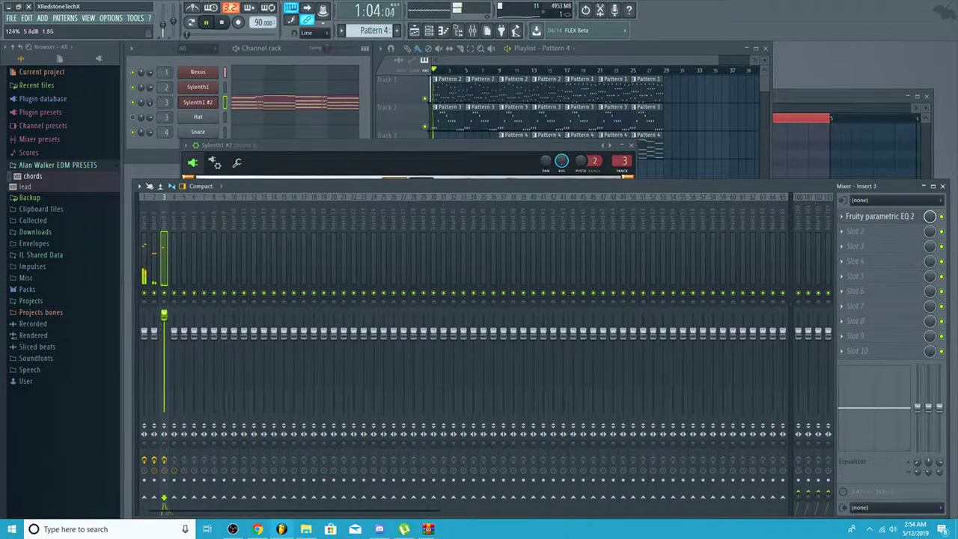
{"action": "left_click", "coordinate": [499, 70]}
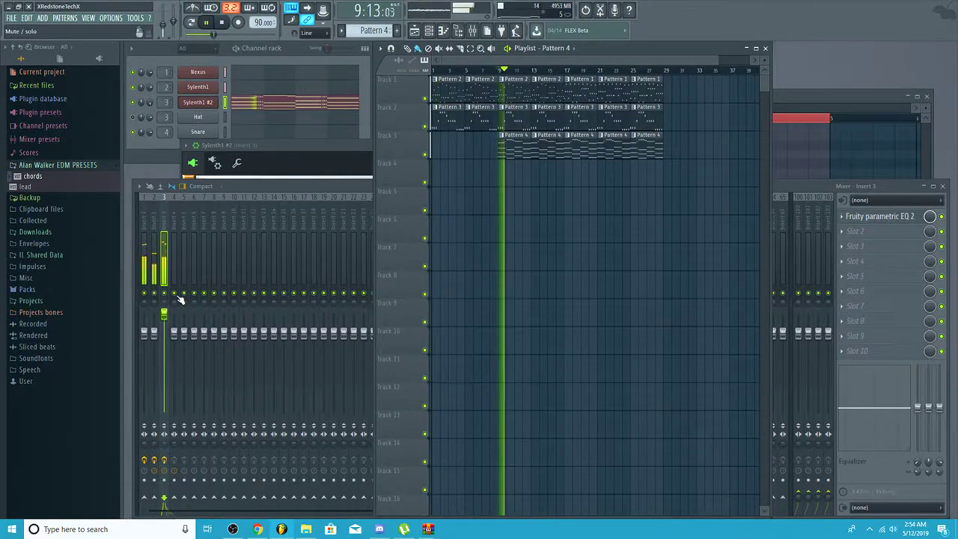
{"action": "left_click", "coordinate": [361, 153]}
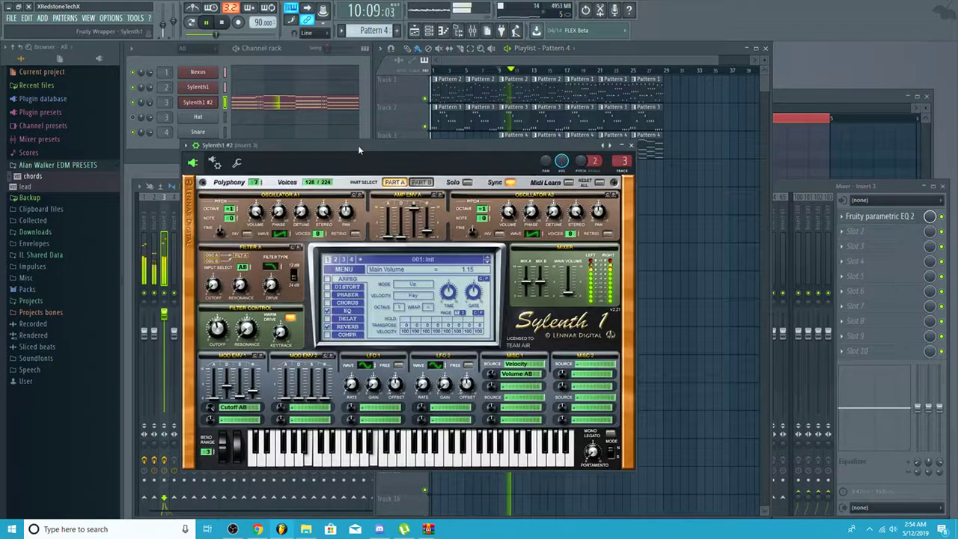
{"action": "left_click", "coordinate": [628, 154]}
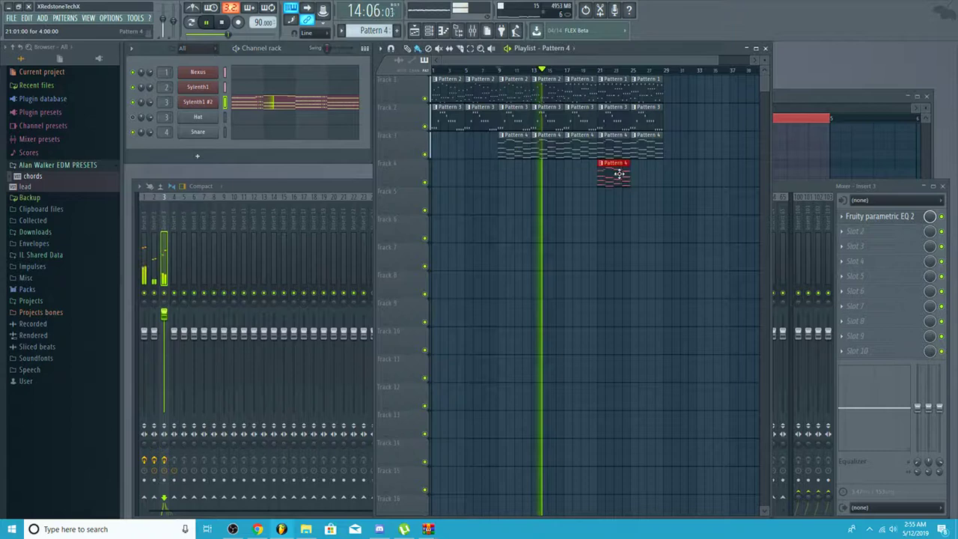
{"action": "key", "text": "space"}
{"action": "left_click_drag", "start_coordinate": [514, 71], "coordinate": [370, 83]}
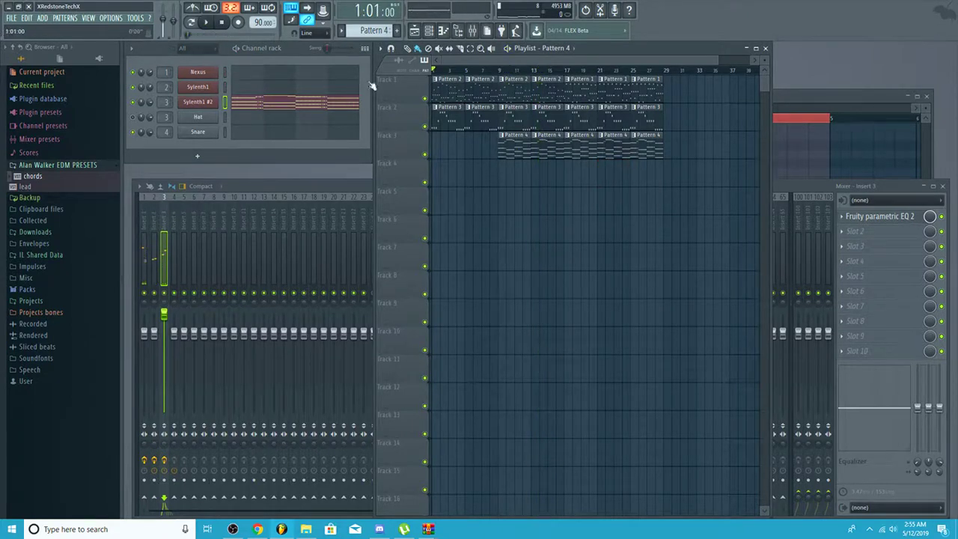
{"action": "right_click", "coordinate": [211, 106]}
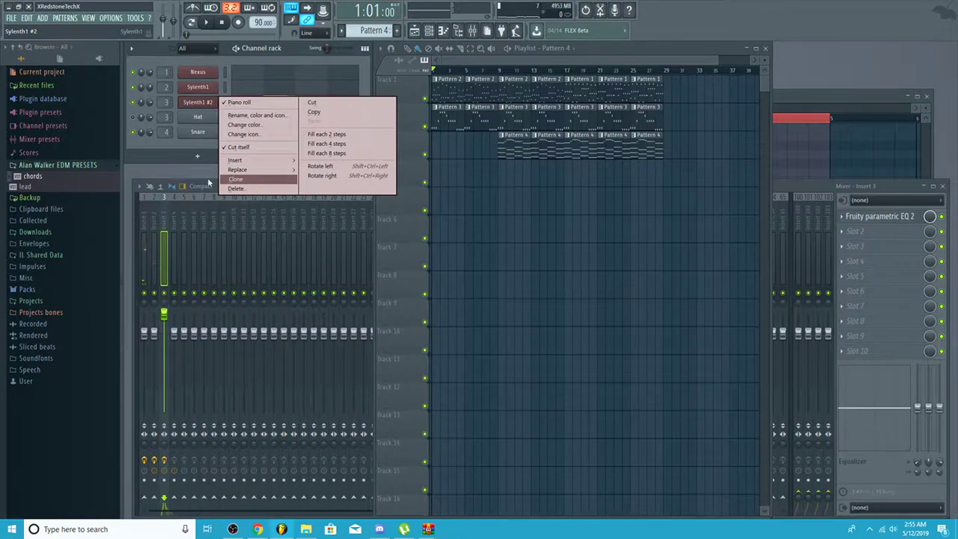
{"action": "left_click", "coordinate": [166, 144]}
{"action": "left_click", "coordinate": [198, 156]}
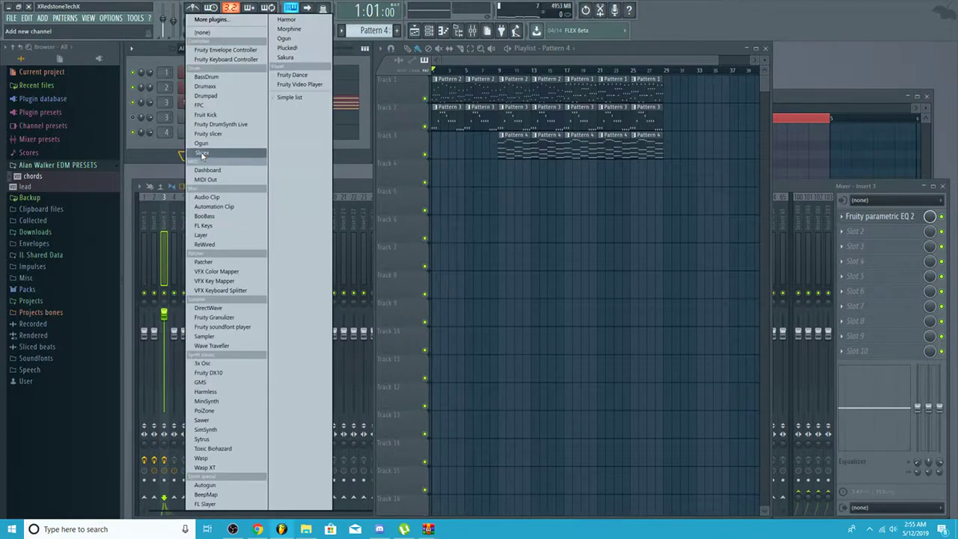
{"action": "left_click", "coordinate": [159, 157]}
- Add the Ibanez bass from the Packs library's Instruments, Bass folder as a new channel below Snare
{"action": "left_click", "coordinate": [65, 292]}
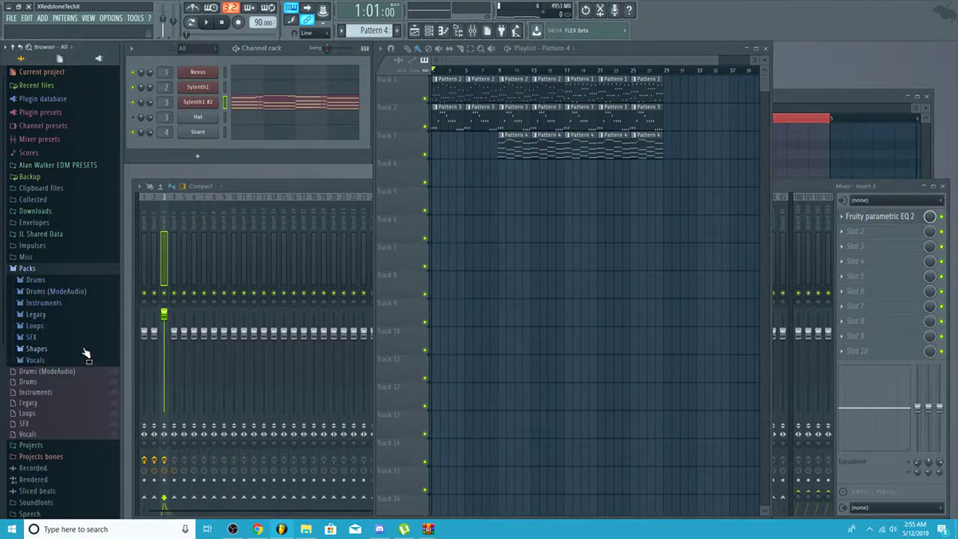
{"action": "left_click", "coordinate": [66, 304]}
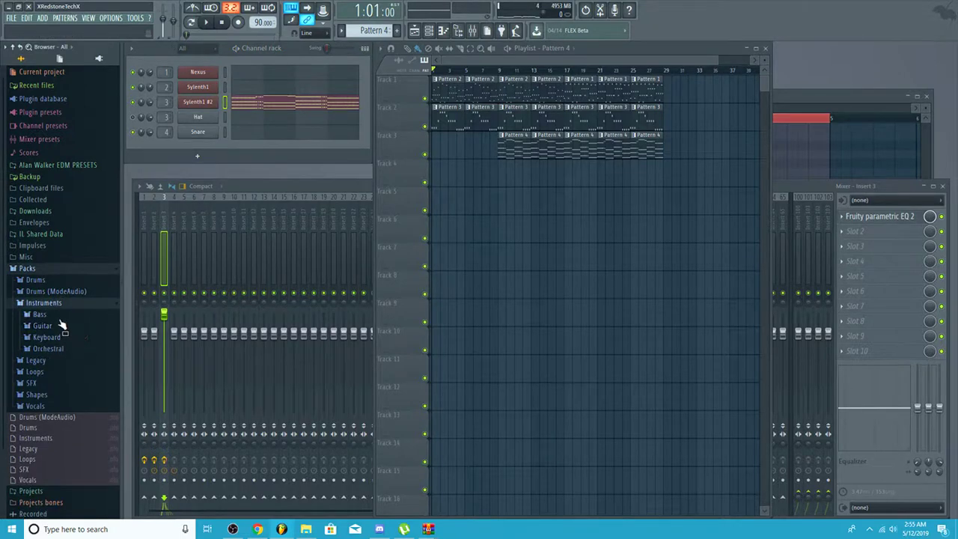
{"action": "left_click", "coordinate": [60, 317]}
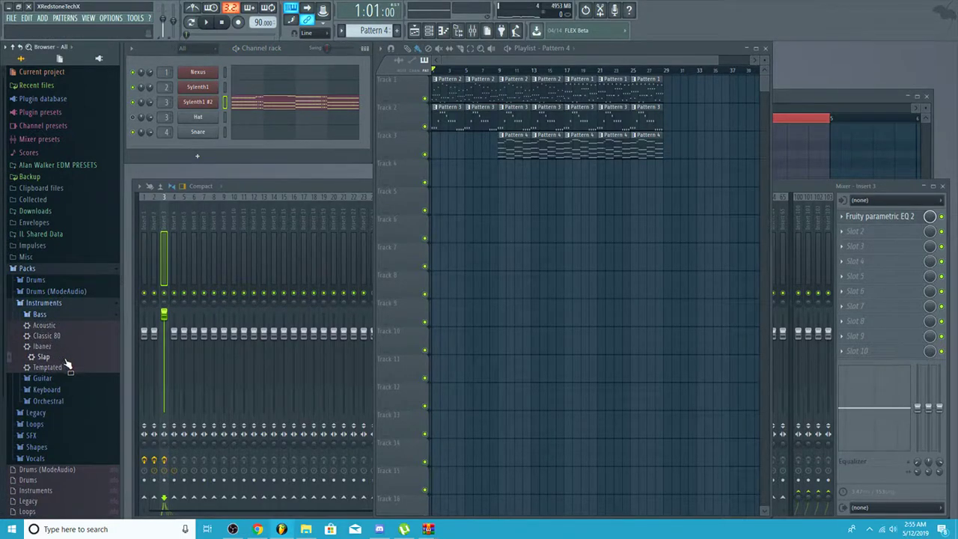
{"action": "left_click_drag", "start_coordinate": [210, 156], "coordinate": [192, 147]}
- Load the "nice bass" preset into the new DirectWave channel and audition it on the keyboard
{"action": "left_click", "coordinate": [186, 145]}
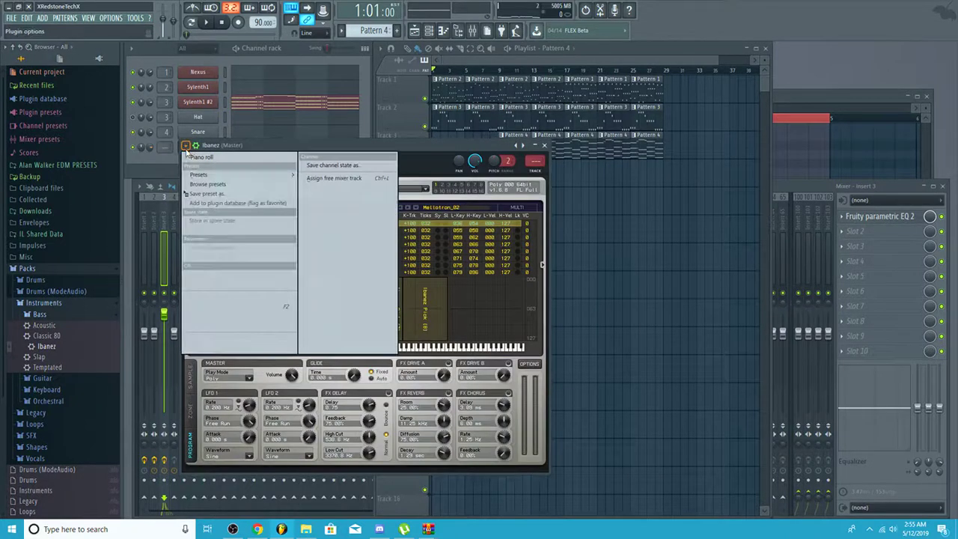
{"action": "left_click", "coordinate": [309, 177]}
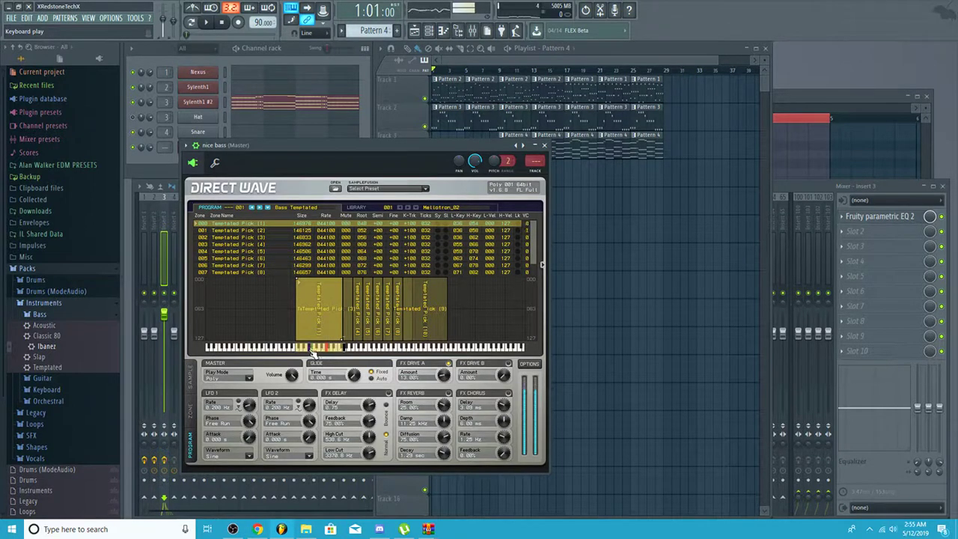
{"action": "left_click", "coordinate": [544, 145]}
- Copy Sylenth1 #2's middle line of D#4, B3, F#4 and C#4 notes into the nice bass piano roll in Pattern 5
{"action": "left_click", "coordinate": [242, 151]}
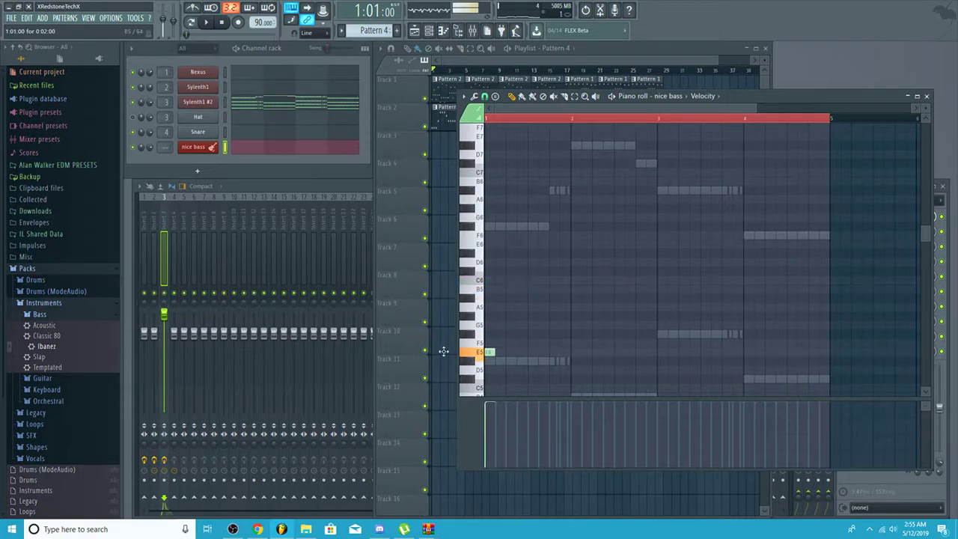
{"action": "scroll", "coordinate": [464, 360], "scroll_direction": "down", "scroll_amount": 6}
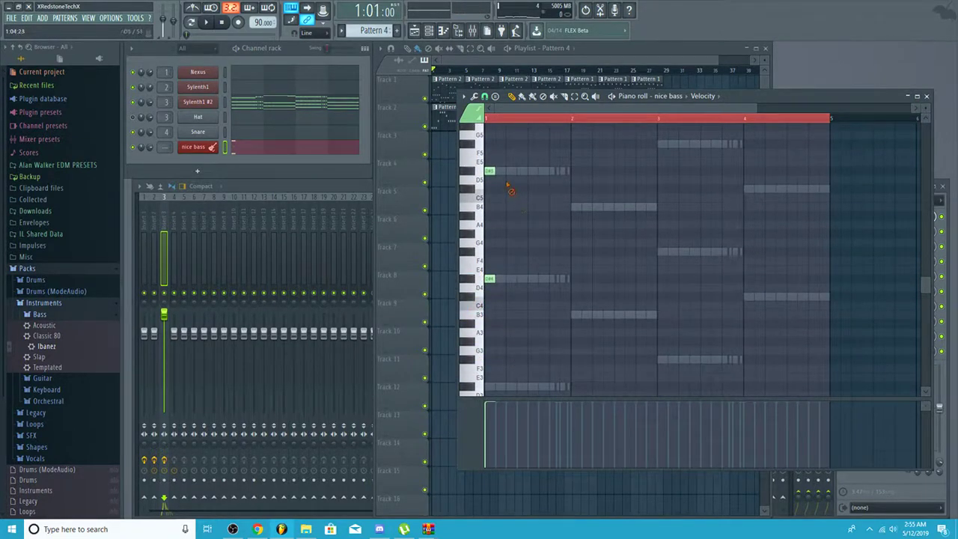
{"action": "left_click", "coordinate": [244, 111]}
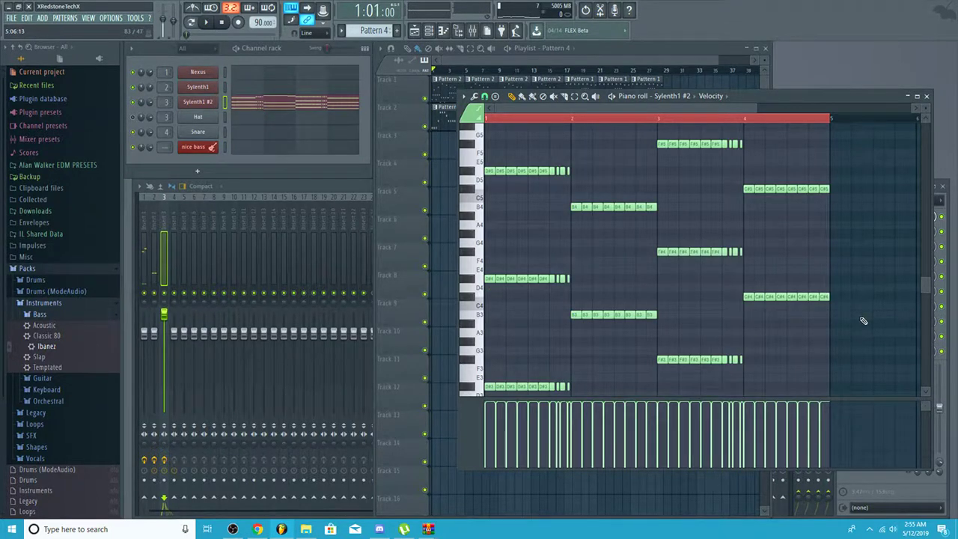
{"action": "left_click_drag", "start_coordinate": [864, 322], "coordinate": [475, 245]}
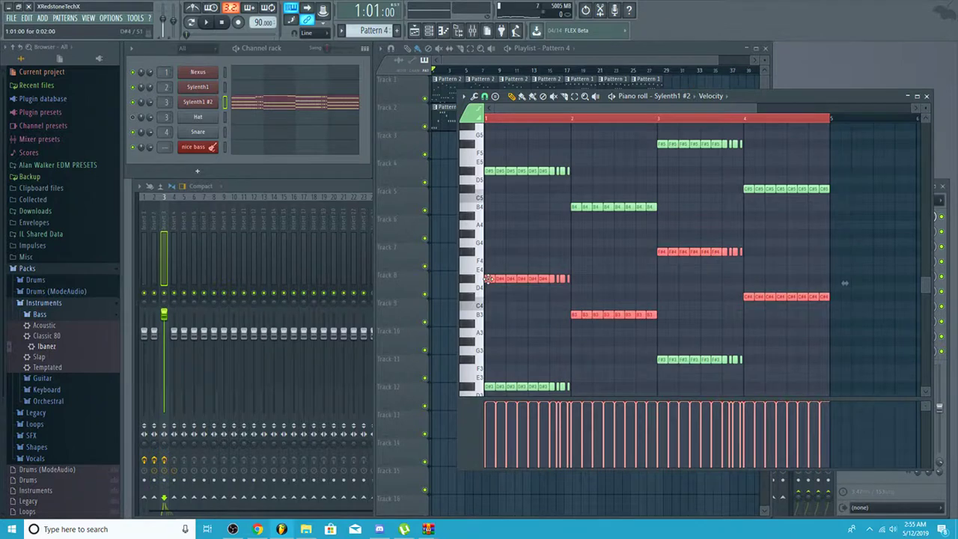
{"action": "left_click", "coordinate": [253, 149]}
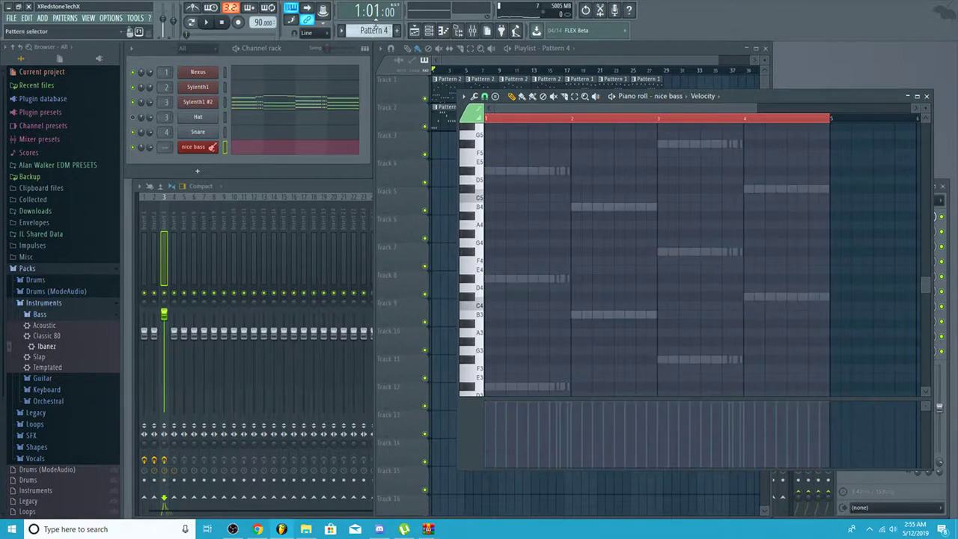
{"action": "scroll", "coordinate": [376, 30], "scroll_direction": "down", "scroll_amount": 1}
{"action": "key", "text": "ctrl+v"}
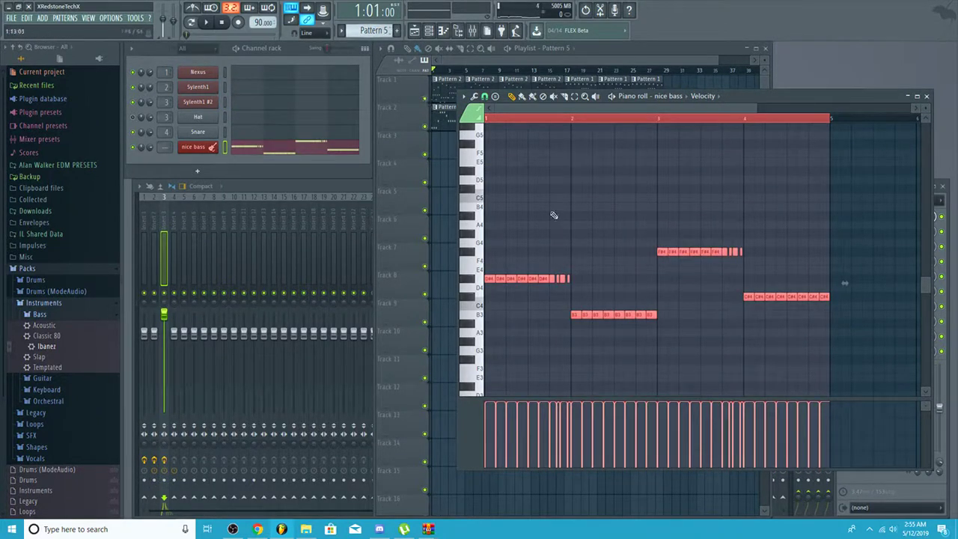
- Try transposing the pasted nice bass line by an octave while Pattern 5 plays
{"action": "key", "text": "space"}
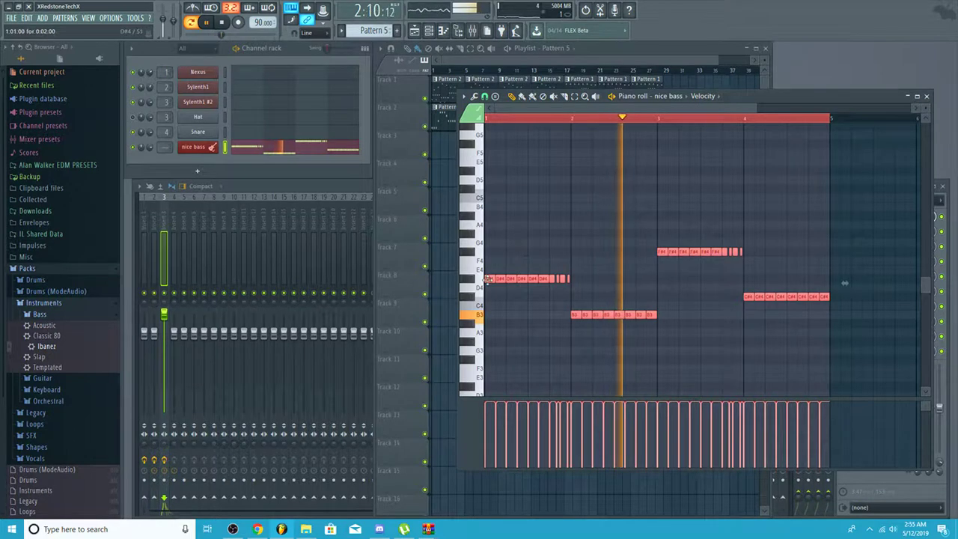
{"action": "key", "text": "ctrl+Up"}
{"action": "key", "text": "ctrl+Down"}
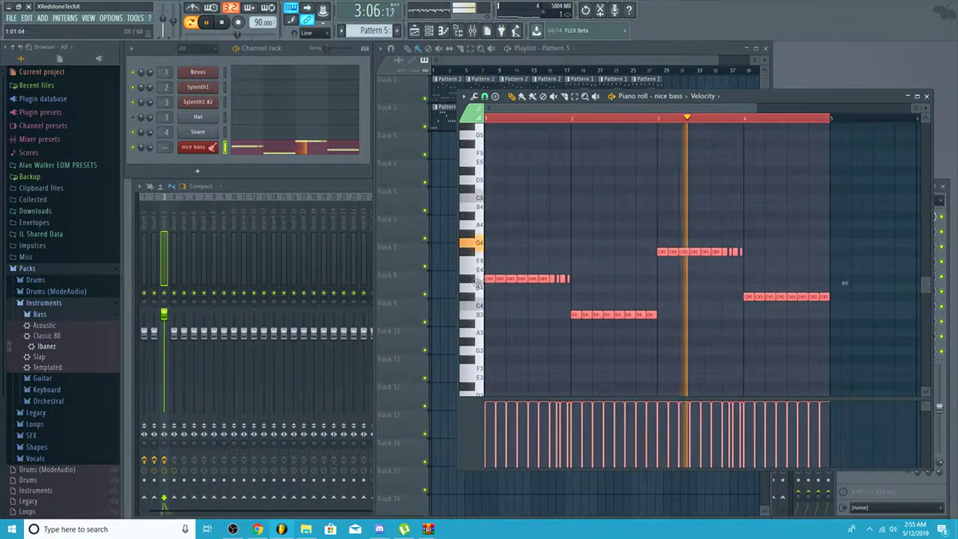
{"action": "key", "text": "space"}
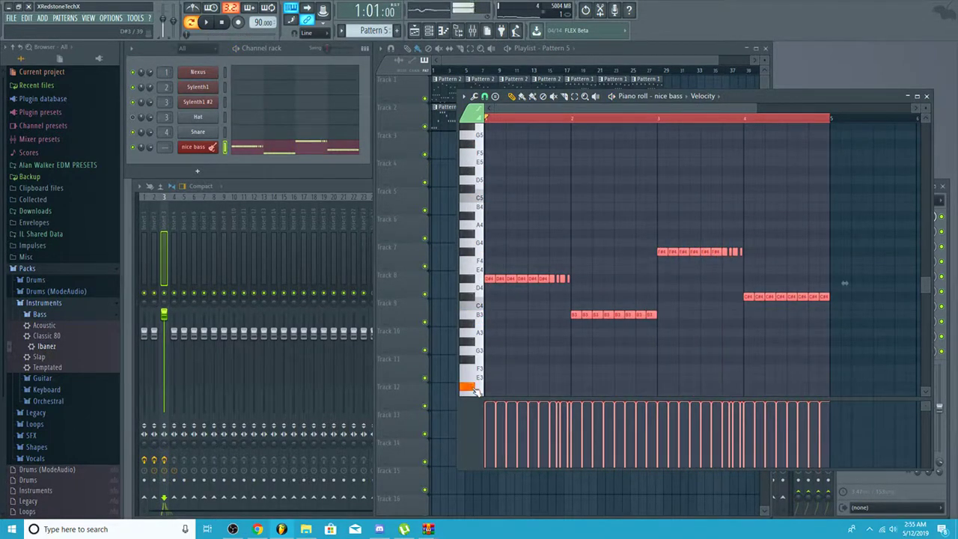
- Play Pattern 5, route nice bass to mixer track 5, and load Fruity Parametric EQ 2 in its first effect slot
{"action": "key", "text": "space"}
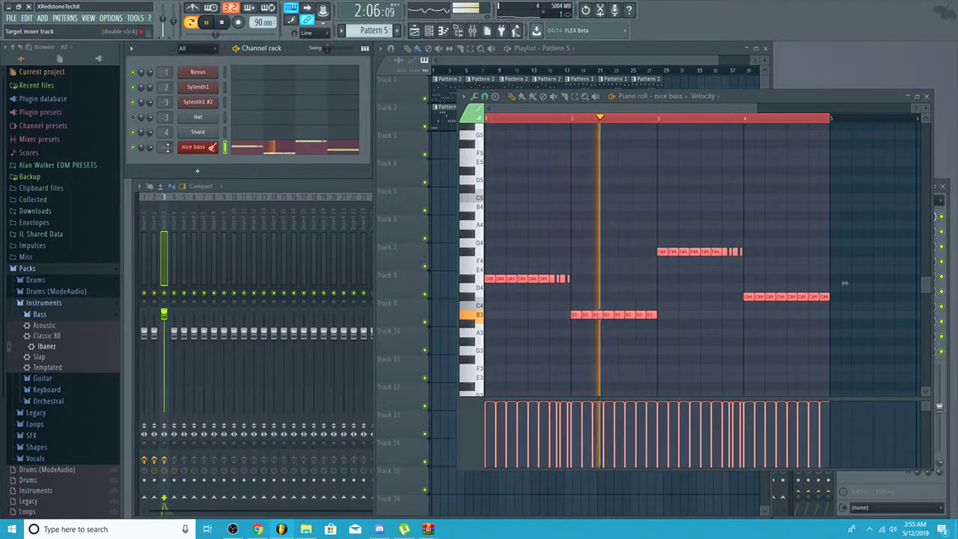
{"action": "left_click_drag", "start_coordinate": [845, 283], "coordinate": [847, 282]}
{"action": "left_click", "coordinate": [902, 216]}
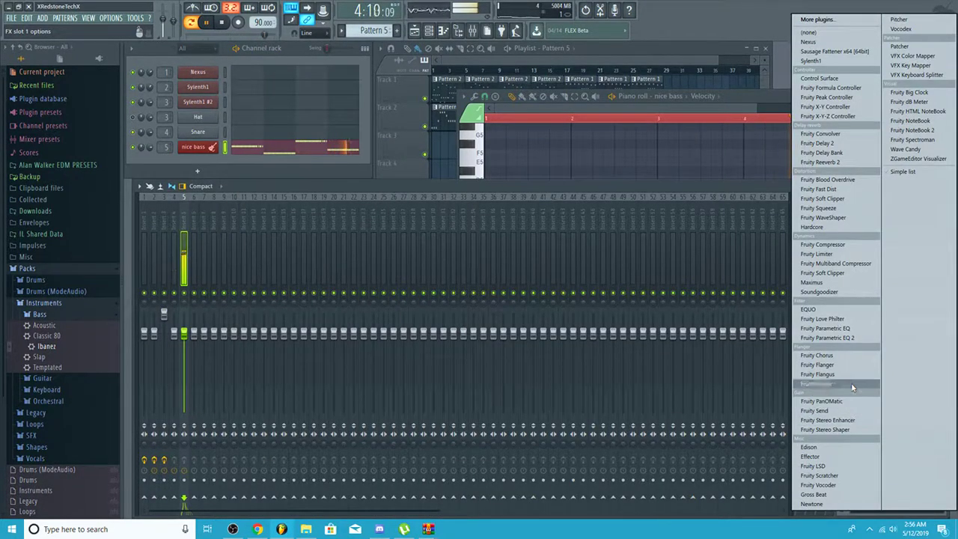
{"action": "left_click", "coordinate": [828, 338]}
- Cut the bass highs with the band 7 high shelf at about -12.1 dB, 499 Hz, and move band 1 onto band 2
{"action": "left_click_drag", "start_coordinate": [230, 234], "coordinate": [248, 235]}
{"action": "left_click_drag", "start_coordinate": [345, 225], "coordinate": [291, 269]}
{"action": "left_click_drag", "start_coordinate": [249, 232], "coordinate": [247, 226]}
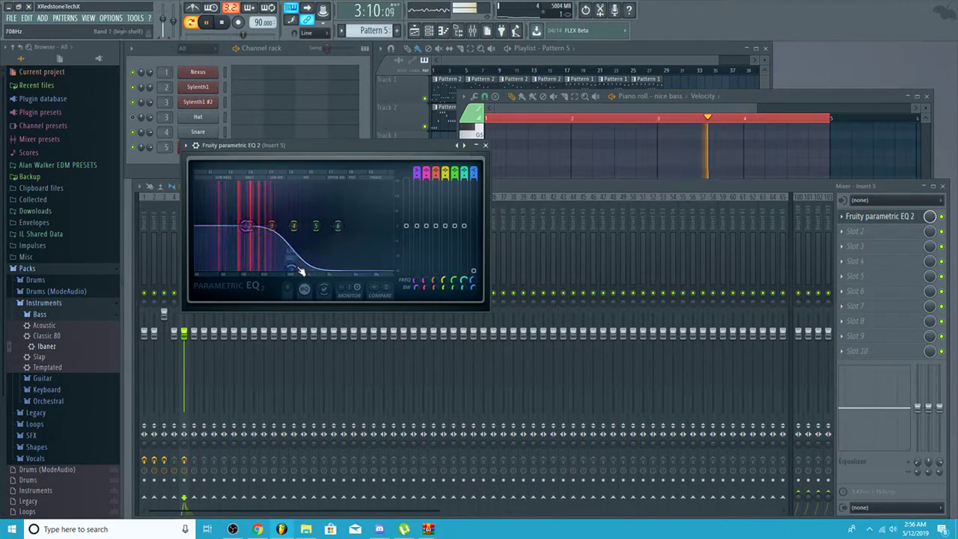
{"action": "mouse_move", "coordinate": [292, 270]}
{"action": "left_mouse_down"}
{"action": "mouse_move", "coordinate": [336, 269]}
{"action": "mouse_move", "coordinate": [284, 253]}
{"action": "left_mouse_up"}
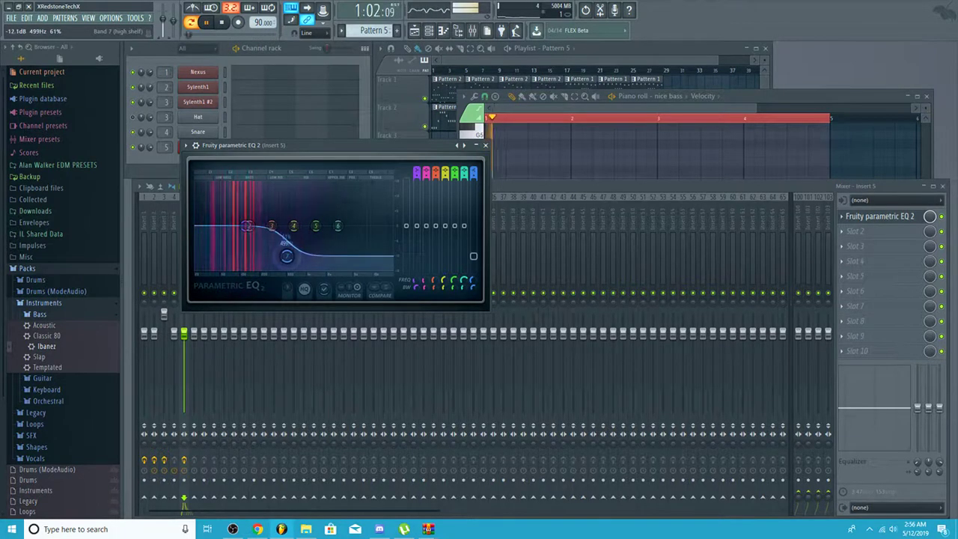
{"action": "left_click", "coordinate": [485, 146]}
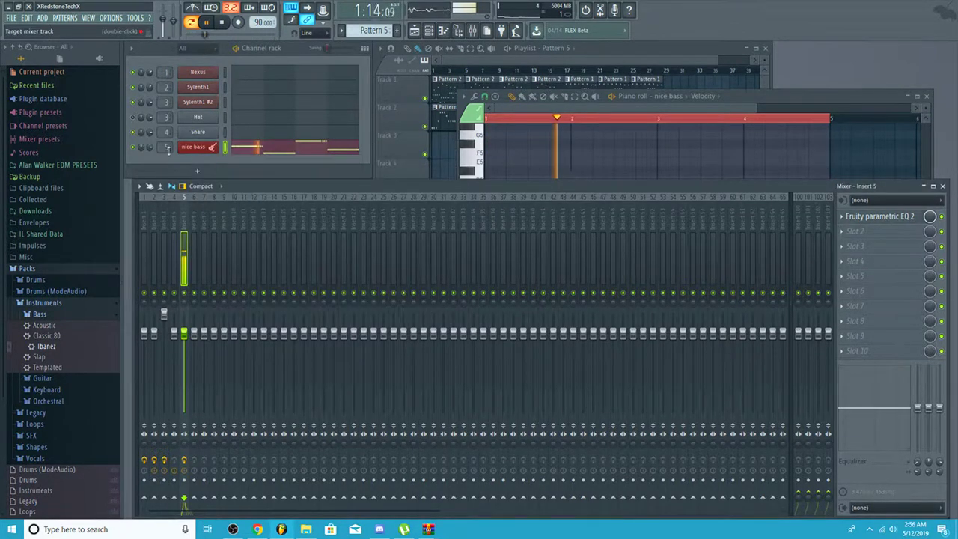
- Place three consecutive Pattern 5 clips on playlist Track 4 from bar 17, play the song from about bar 15, and enlarge Track 3's height
{"action": "left_click", "coordinate": [403, 145]}
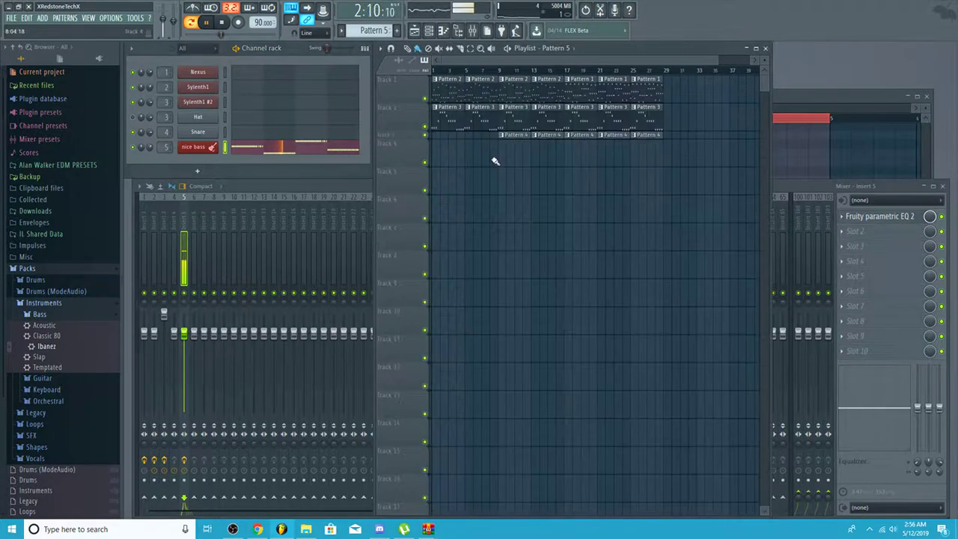
{"action": "left_click", "coordinate": [549, 71]}
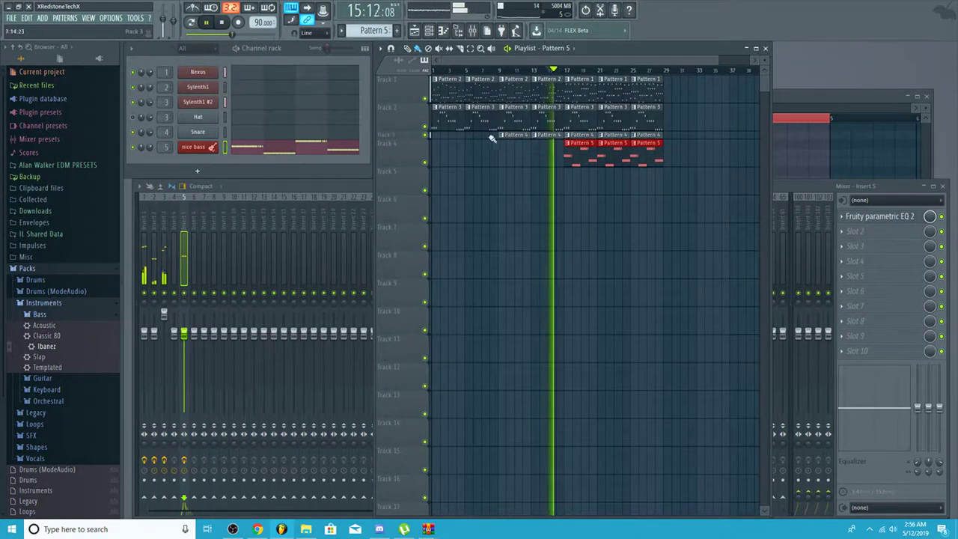
{"action": "left_click_drag", "start_coordinate": [399, 141], "coordinate": [399, 159]}
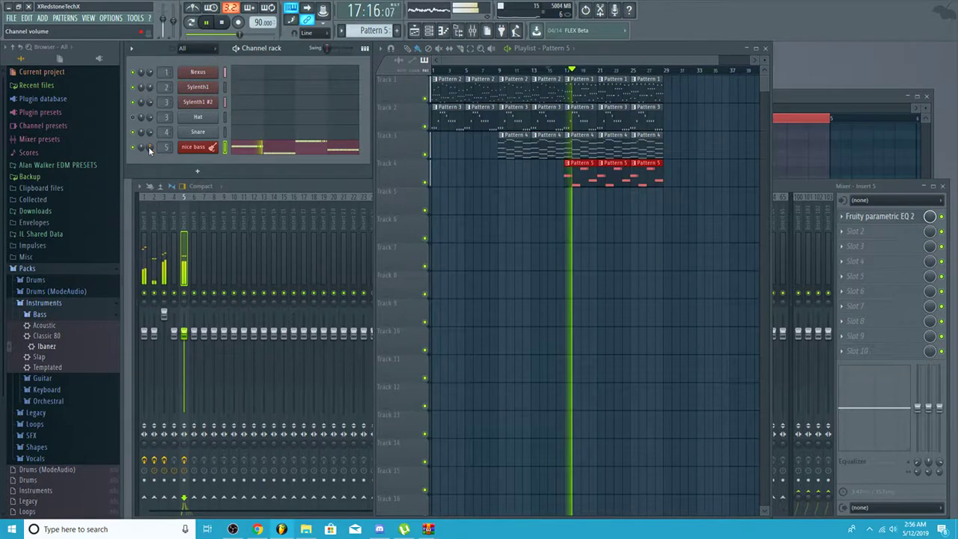
- Replace the Pattern 1 clips on playlist Track 1 from bar 17 with three consecutive Pattern 2 clips
{"action": "right_click", "coordinate": [590, 87]}
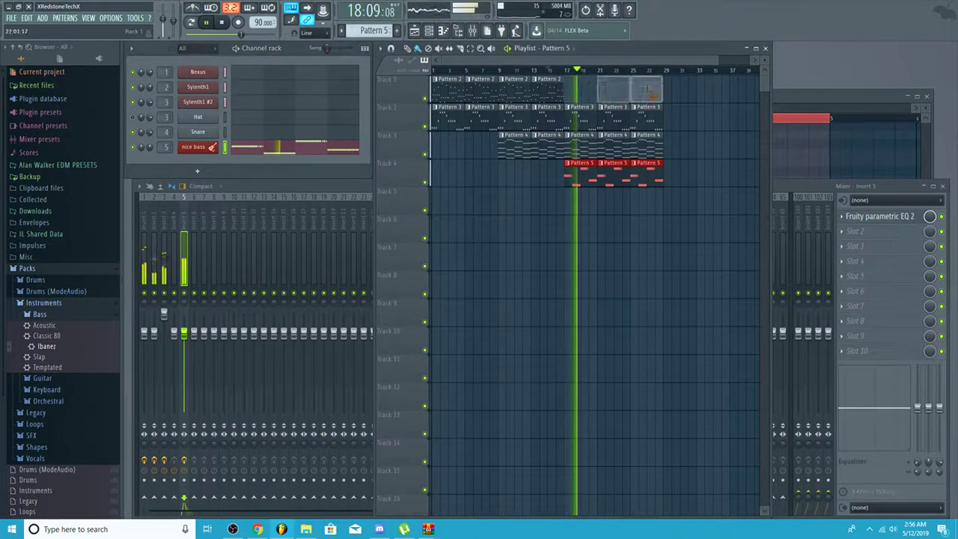
{"action": "left_click", "coordinate": [560, 93]}
{"action": "left_click_drag", "start_coordinate": [569, 95], "coordinate": [642, 94]}
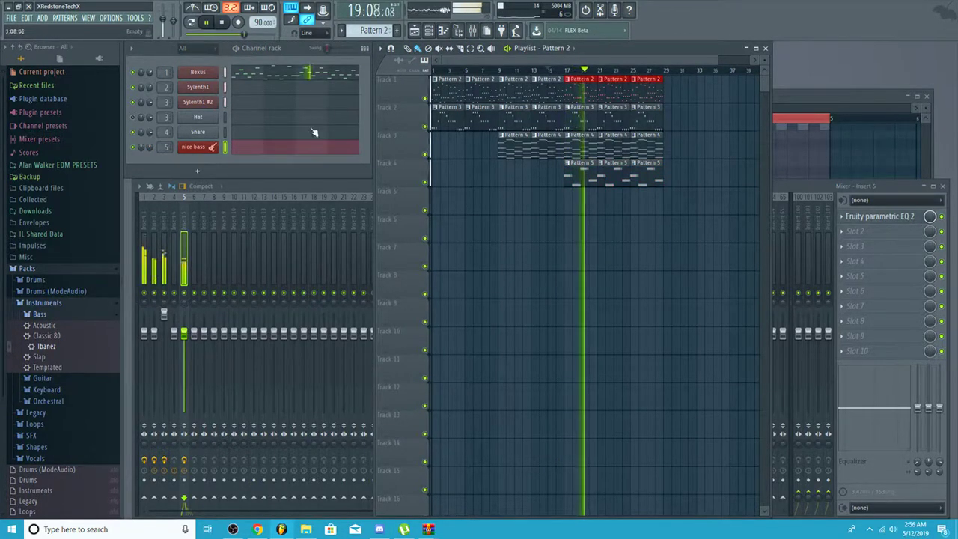
- Make the three Pattern 3 clips on Track 2 from bar 17 a unique pattern and delete all its Sylenth1 notes
{"action": "left_click", "coordinate": [566, 117]}
{"action": "left_click", "coordinate": [608, 164]}
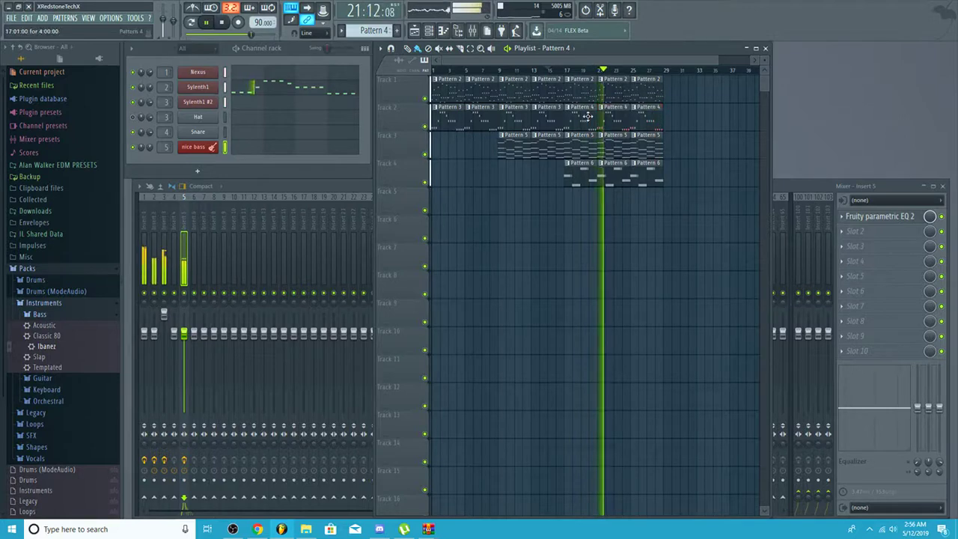
{"action": "double_click", "coordinate": [654, 118]}
{"action": "scroll", "coordinate": [558, 240], "scroll_direction": "up", "scroll_amount": 6}
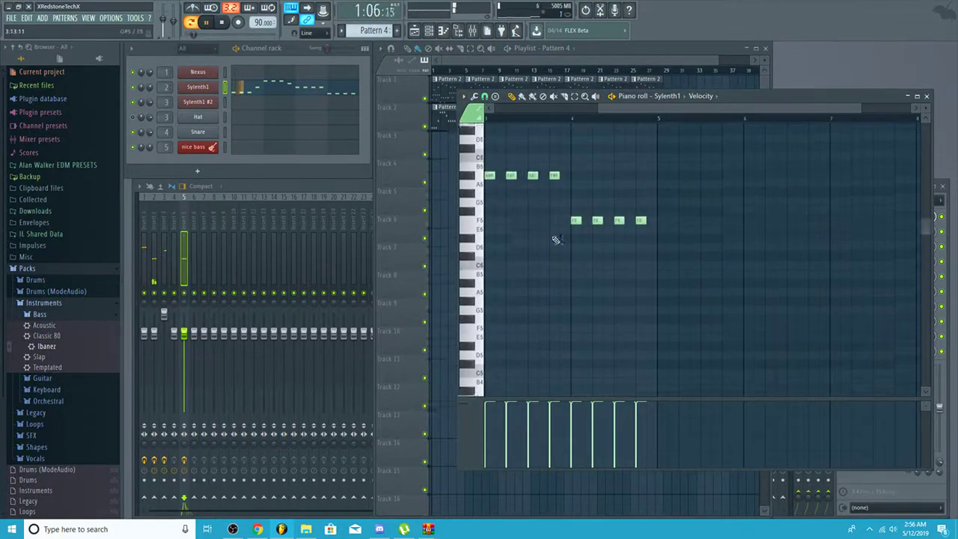
{"action": "left_click_drag", "start_coordinate": [598, 110], "coordinate": [488, 110]}
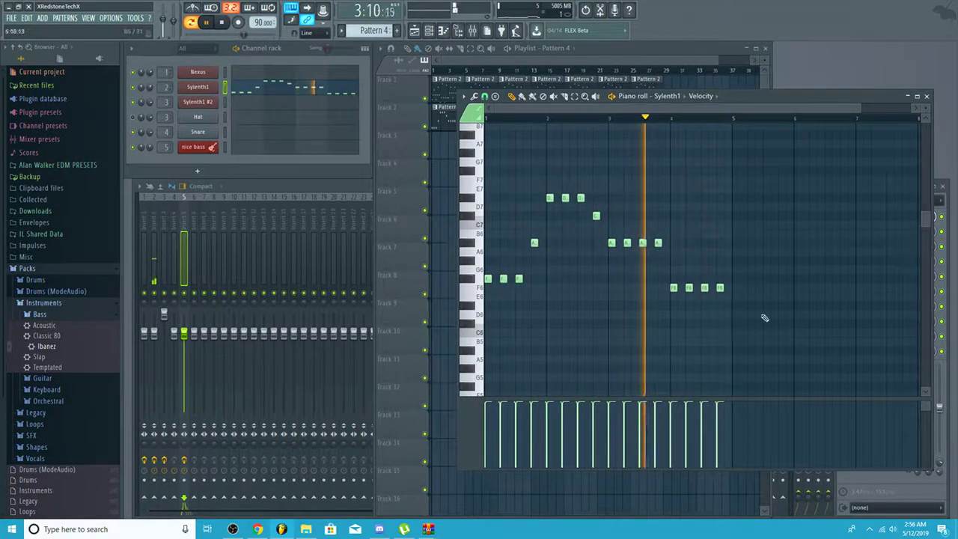
{"action": "left_click_drag", "start_coordinate": [786, 342], "coordinate": [457, 191]}
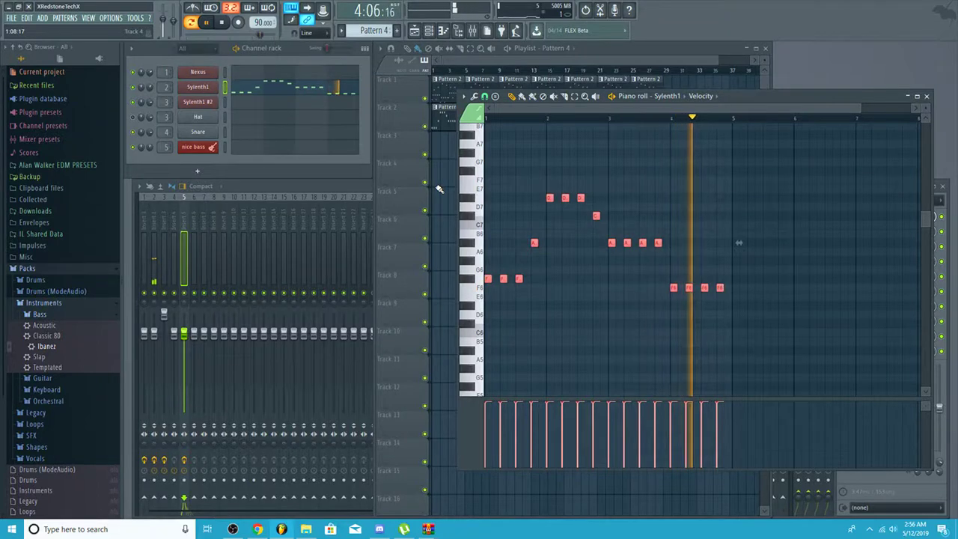
{"action": "key", "text": "Delete"}
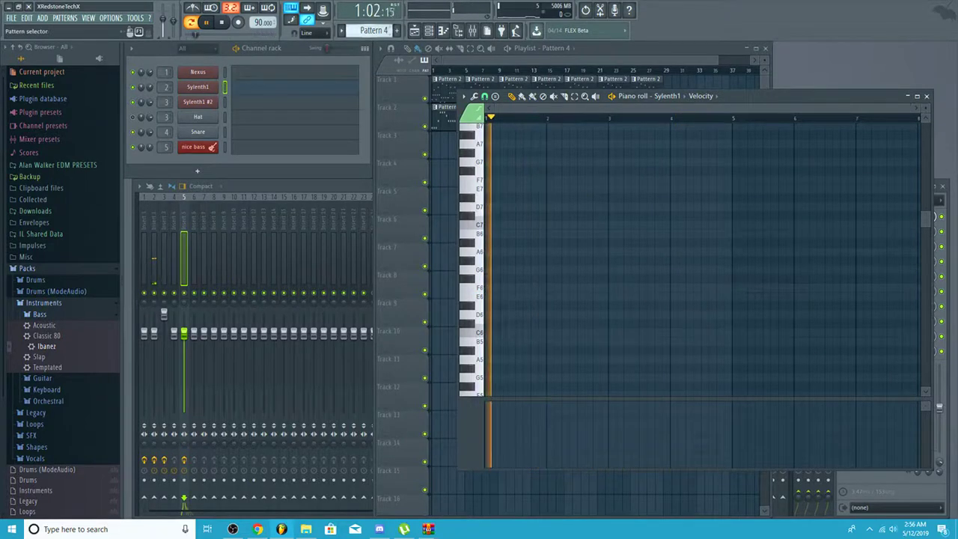
- Copy the top-octave melody notes of Sylenth1 #2 in Pattern 5 and paste them into the Sylenth1 channel of Pattern 4
{"action": "scroll", "coordinate": [386, 31], "scroll_direction": "up", "scroll_amount": 2}
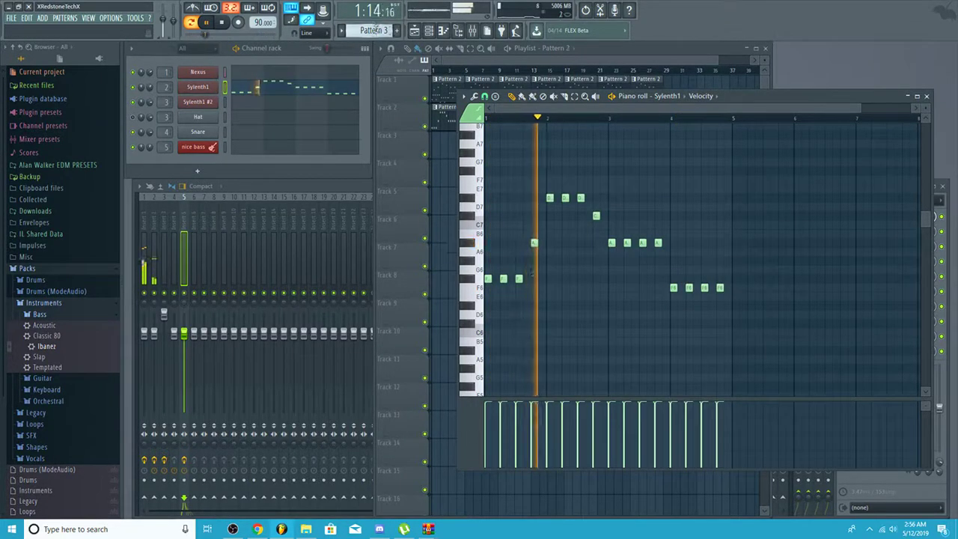
{"action": "scroll", "coordinate": [386, 32], "scroll_direction": "down", "scroll_amount": 2}
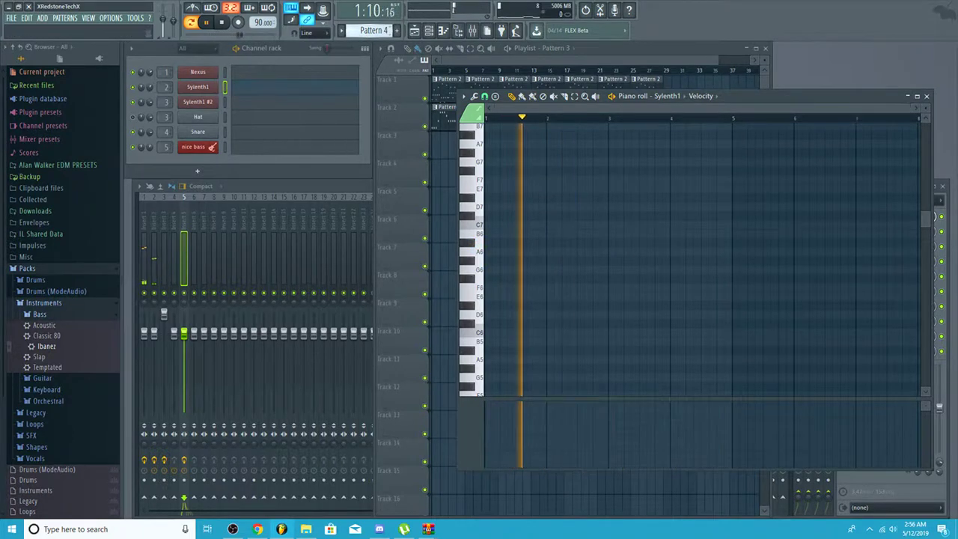
{"action": "scroll", "coordinate": [387, 32], "scroll_direction": "down", "scroll_amount": 1}
{"action": "left_click", "coordinate": [334, 103]}
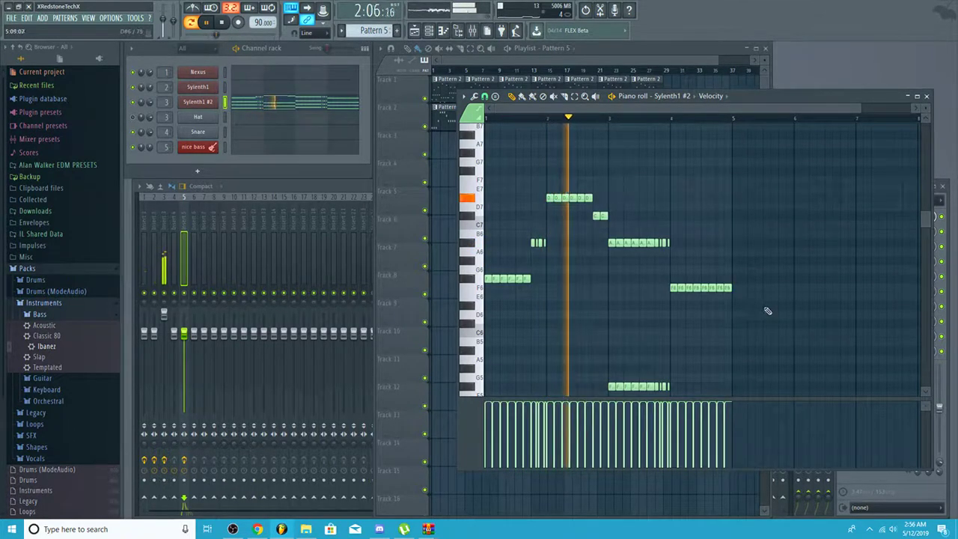
{"action": "left_click_drag", "start_coordinate": [765, 310], "coordinate": [479, 178], "text": "ctrl"}
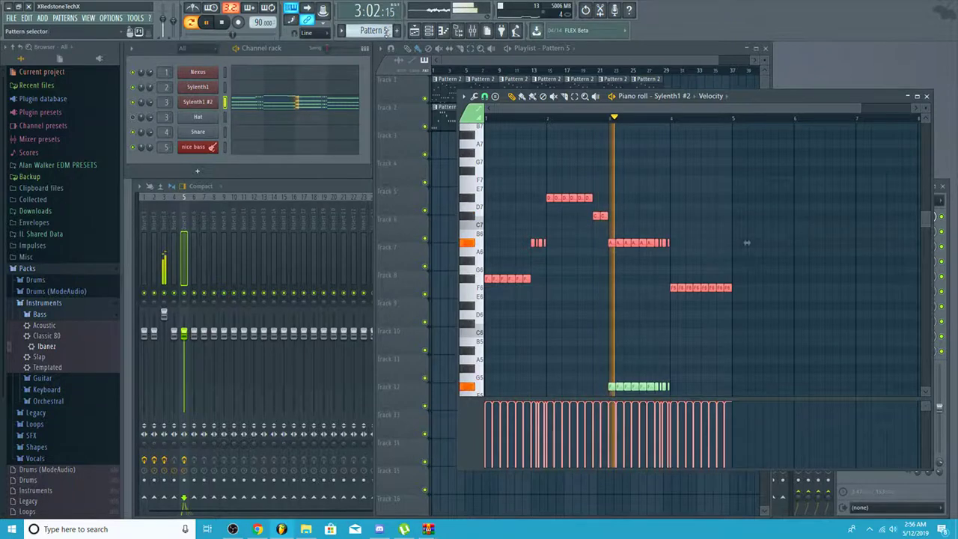
{"action": "scroll", "coordinate": [379, 31], "scroll_direction": "up", "scroll_amount": 1}
{"action": "key", "text": "ctrl+v"}
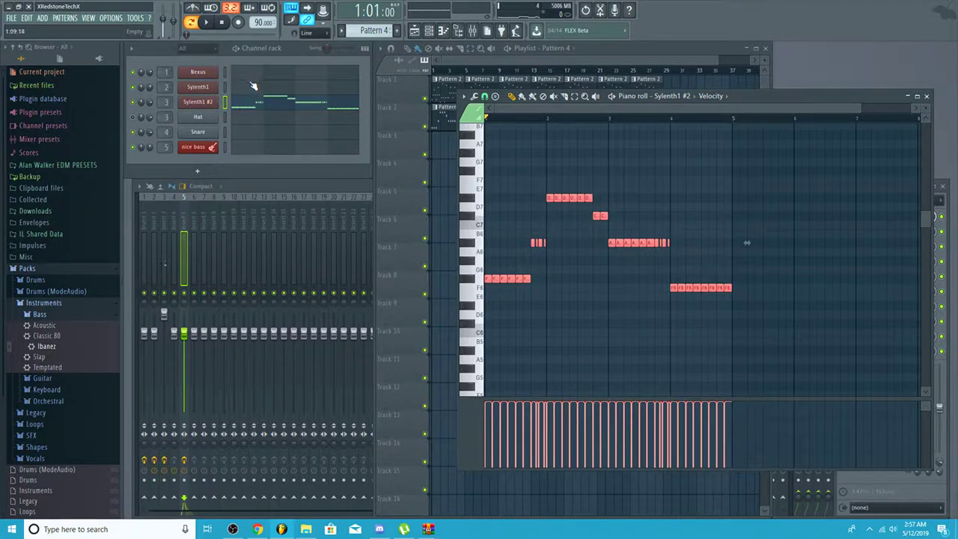
{"action": "key", "text": "Delete"}
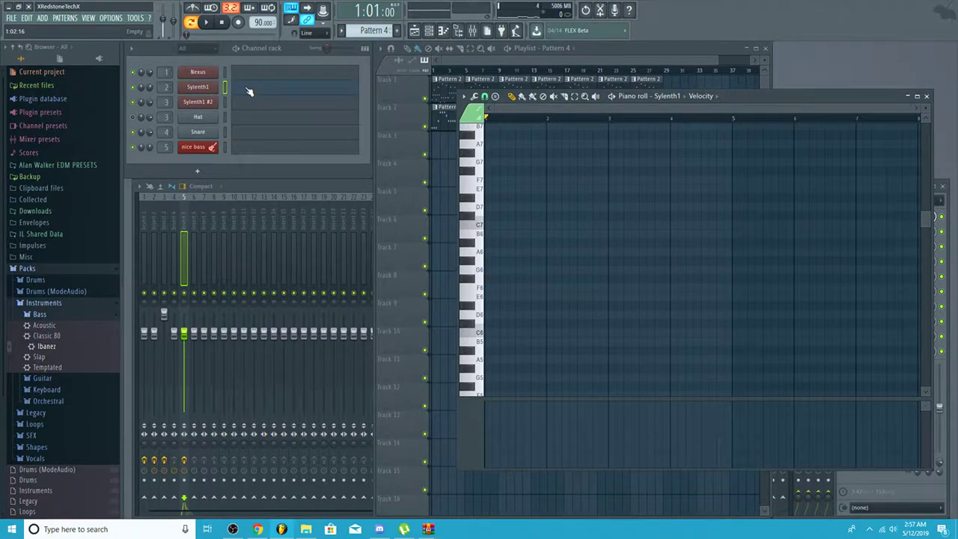
{"action": "key", "text": "ctrl+v"}
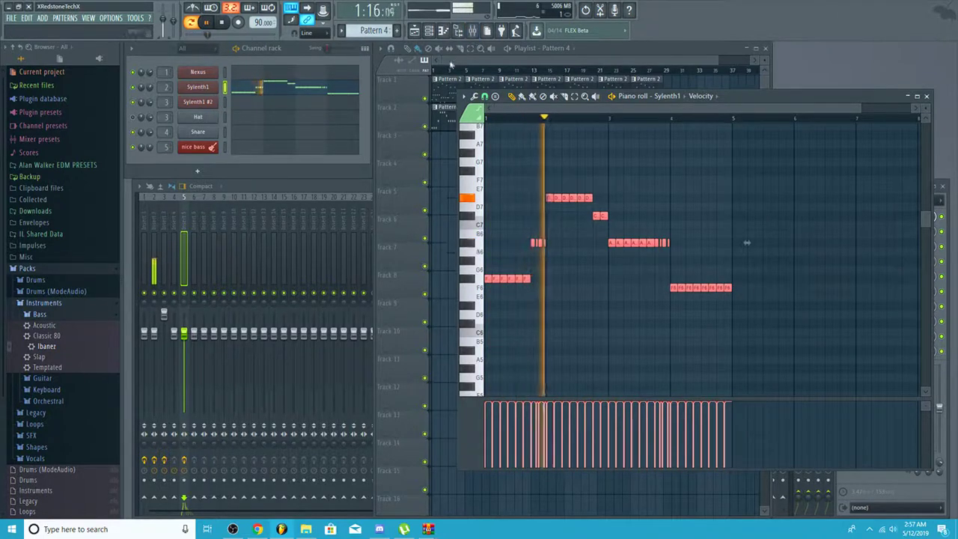
- Play the song from bar 17 and slightly lower the nice bass channel volume
{"action": "left_click", "coordinate": [516, 100]}
{"action": "left_click", "coordinate": [567, 73]}
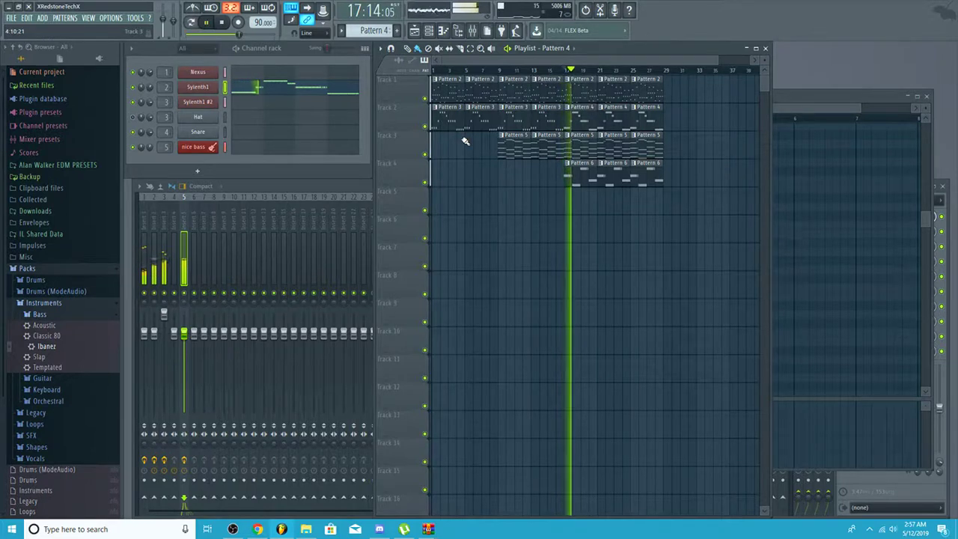
{"action": "scroll", "coordinate": [599, 67], "scroll_direction": "up", "scroll_amount": 1}
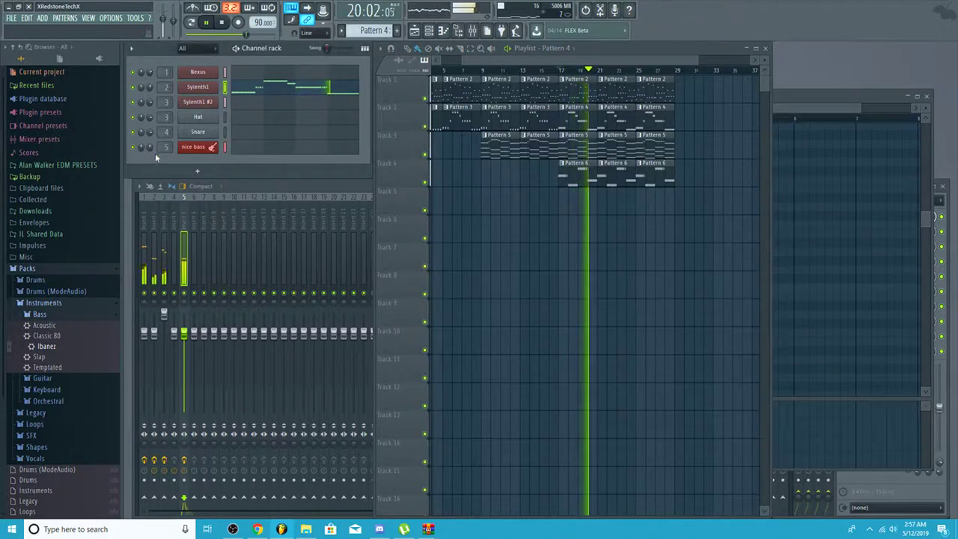
{"action": "left_click_drag", "start_coordinate": [151, 149], "coordinate": [151, 155]}
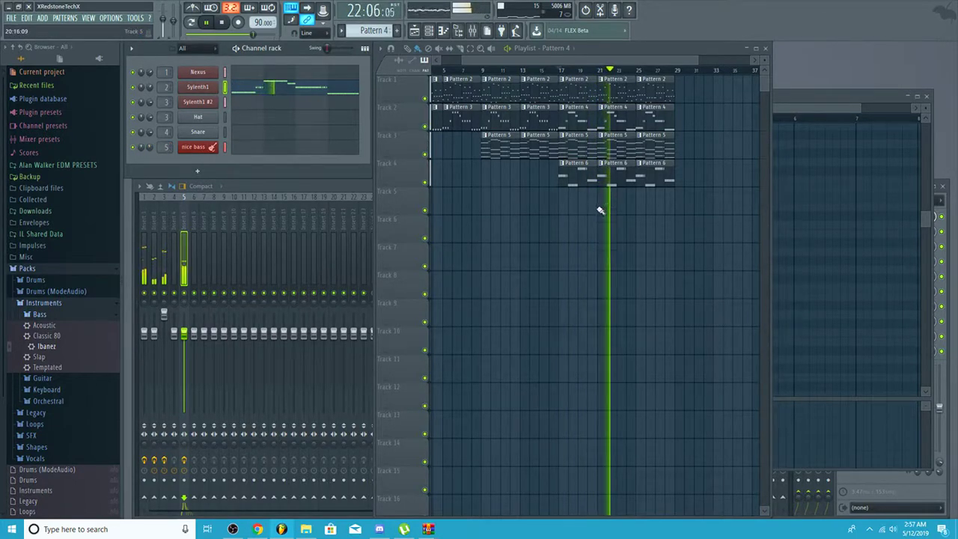
- Play the song from about bar 8, open Pattern 5, and load Soundgoodizer in slot 2 of the Sylenth1 #2 mixer track
{"action": "left_click", "coordinate": [479, 71]}
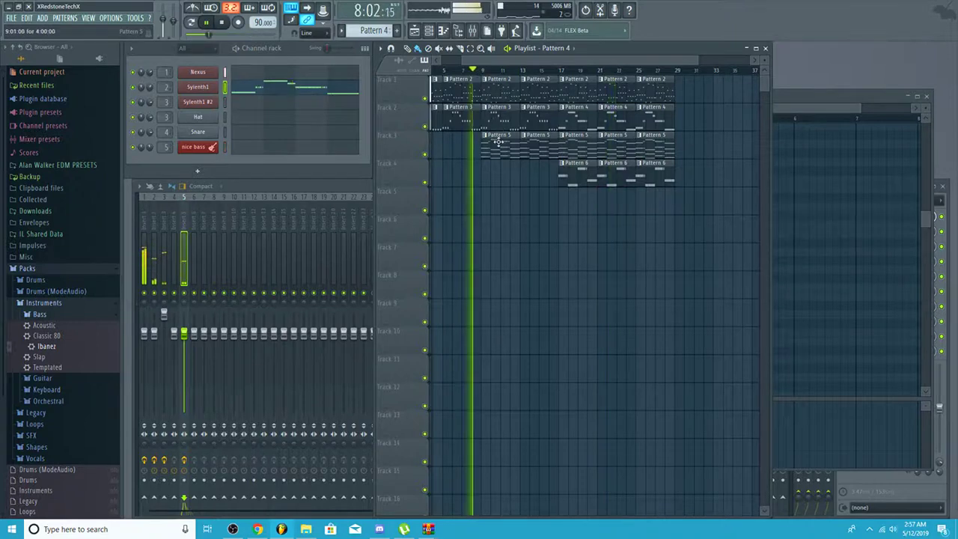
{"action": "double_click", "coordinate": [498, 140]}
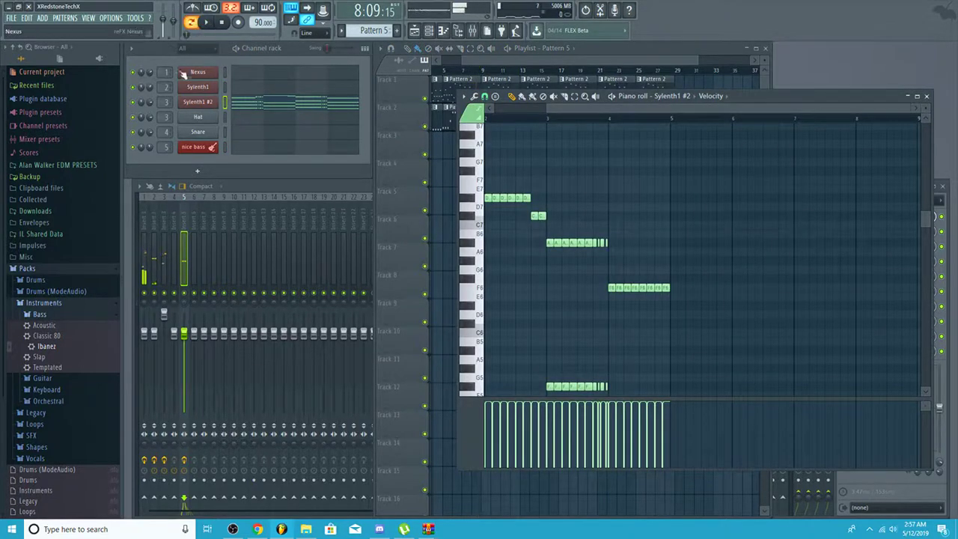
{"action": "double_click", "coordinate": [166, 102]}
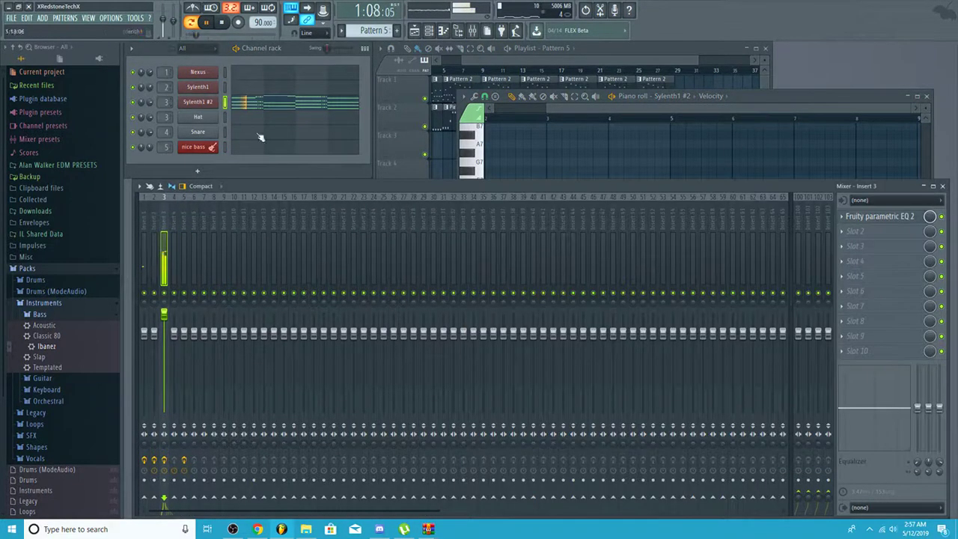
{"action": "left_click", "coordinate": [857, 234]}
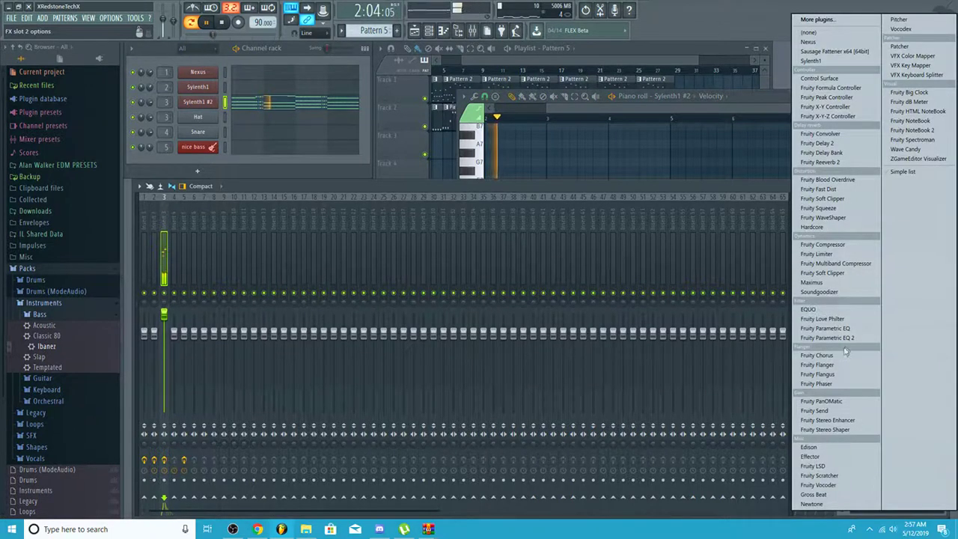
{"action": "left_click", "coordinate": [821, 292]}
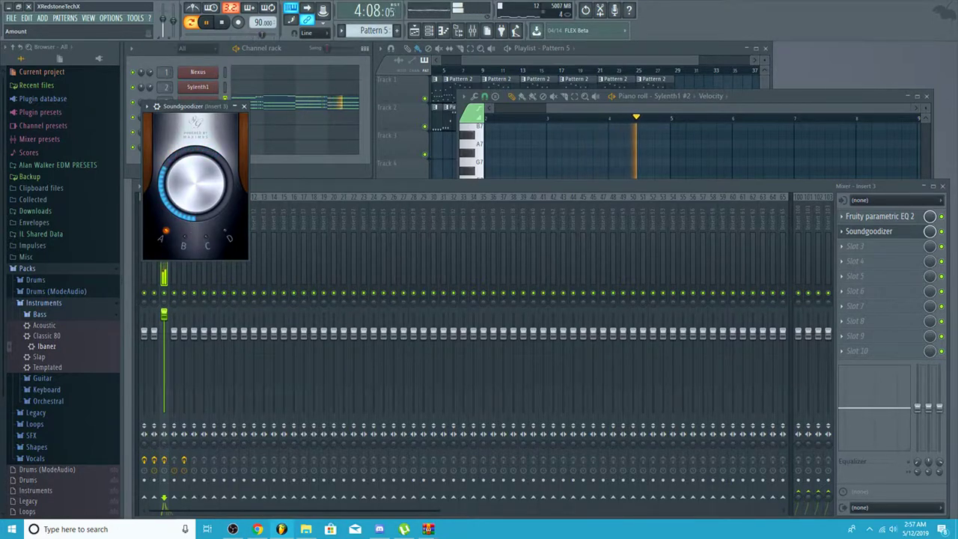
{"action": "left_click", "coordinate": [243, 105]}
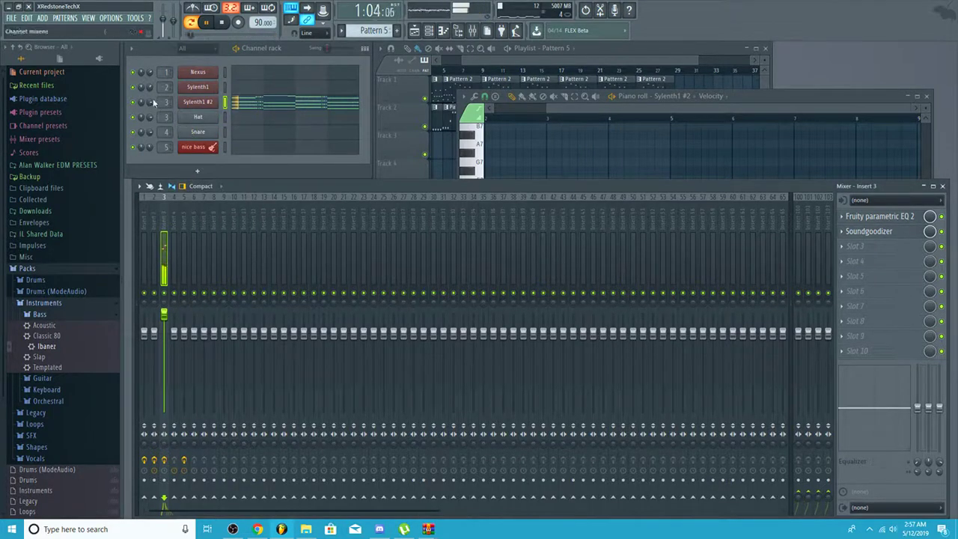
- While the song plays from about bar 8, pan Sylenth1 #2 about 4% left and adjust its EQ's band 1 low shelf to about 367 Hz
{"action": "left_click", "coordinate": [474, 73]}
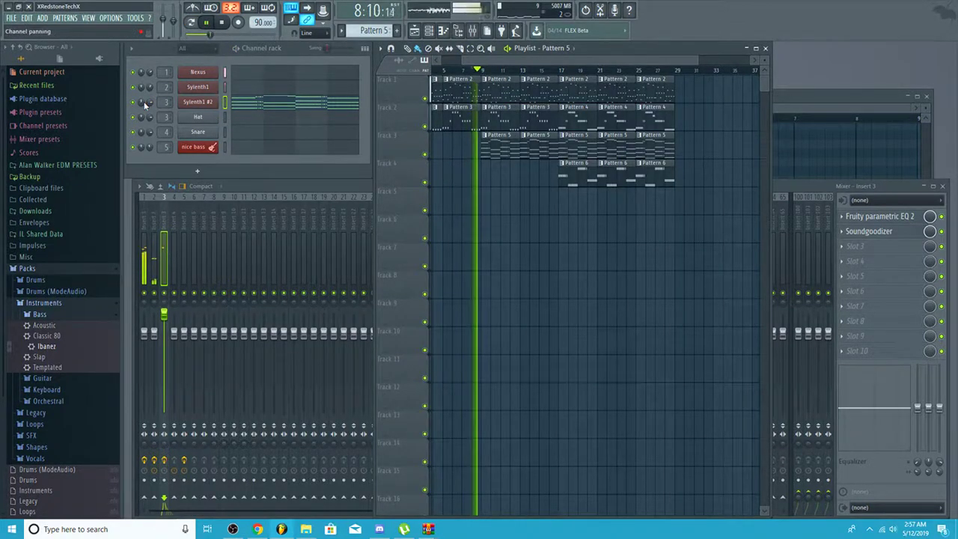
{"action": "left_click_drag", "start_coordinate": [143, 103], "coordinate": [143, 106]}
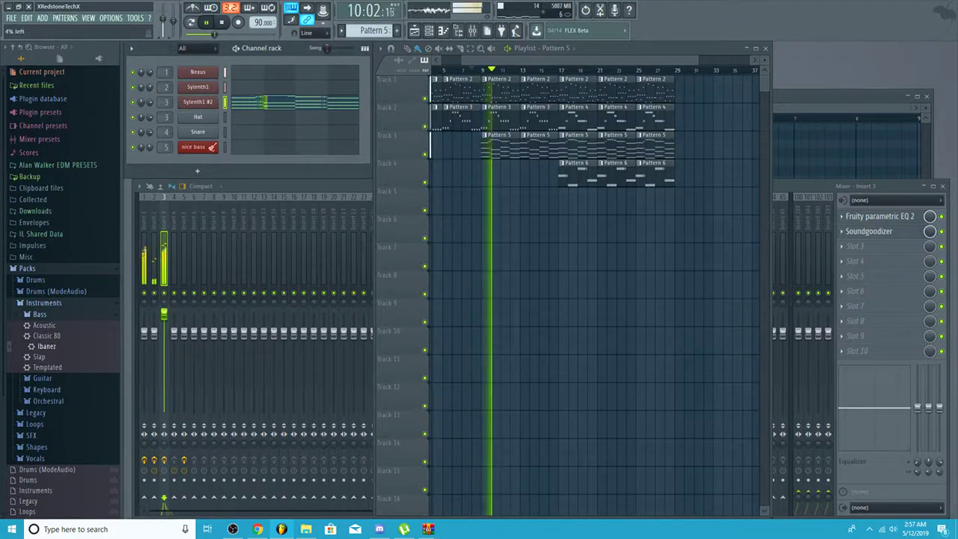
{"action": "double_click", "coordinate": [167, 103]}
{"action": "left_click", "coordinate": [904, 216]}
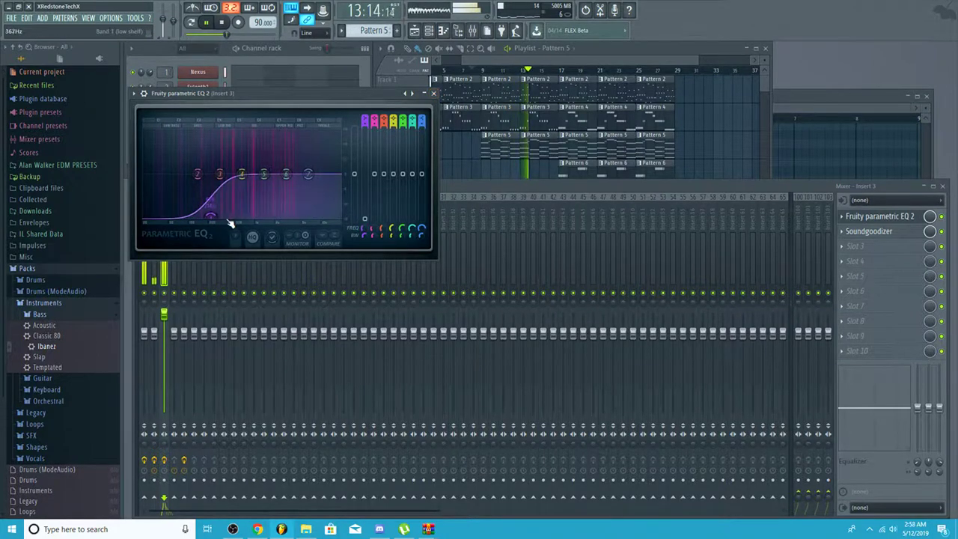
{"action": "left_click", "coordinate": [434, 94]}
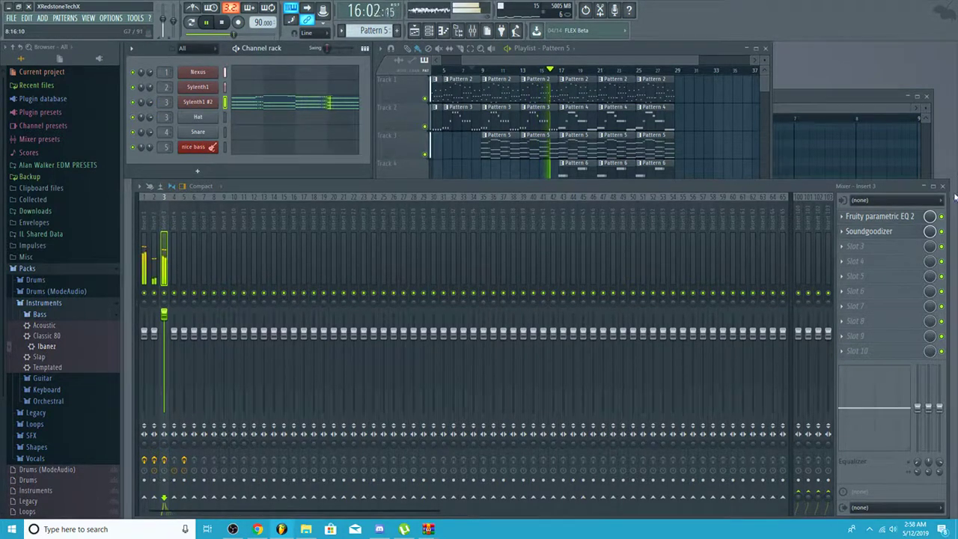
{"action": "left_click", "coordinate": [943, 186]}
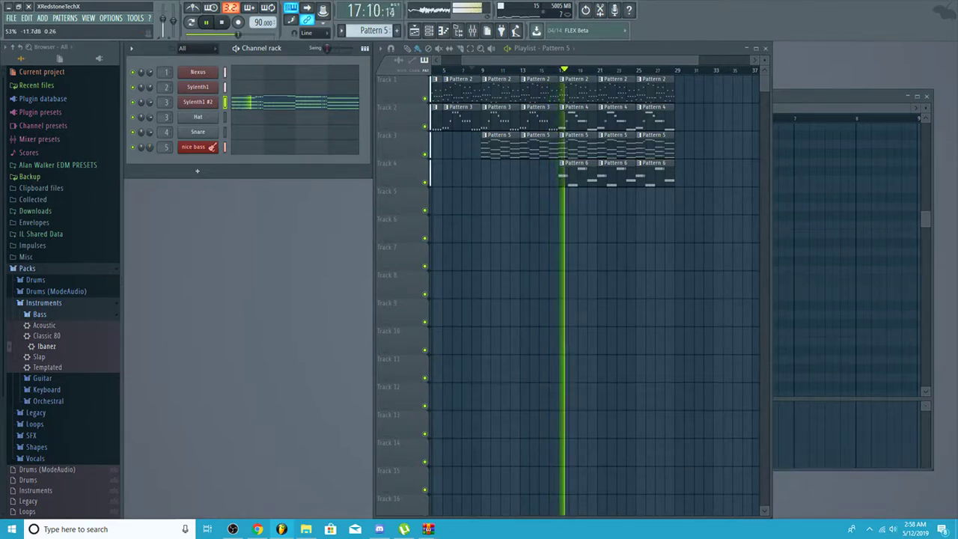
- In the nice bass EQ, bring the band 7 high shelf back near 0 dB and dip band 3 to about -1.4 dB
{"action": "double_click", "coordinate": [167, 148]}
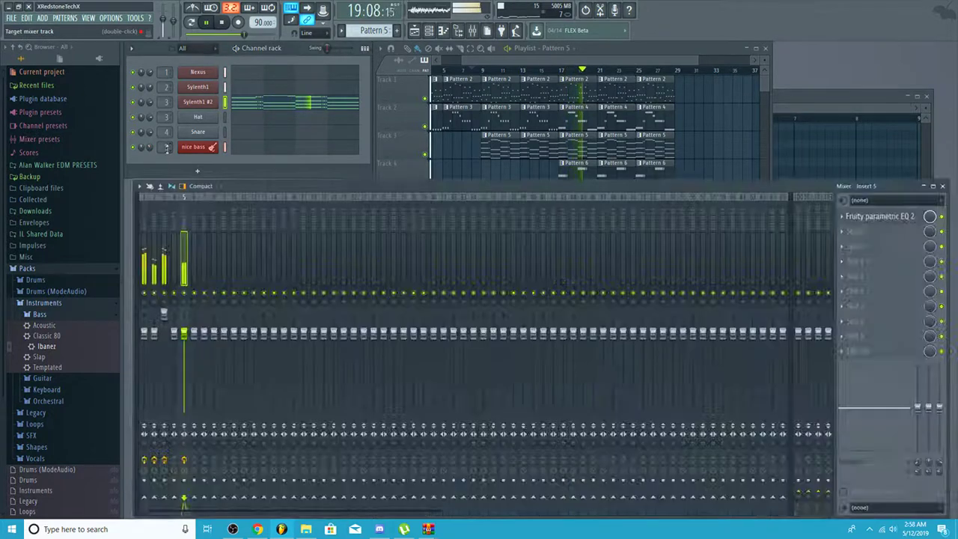
{"action": "left_click", "coordinate": [897, 224]}
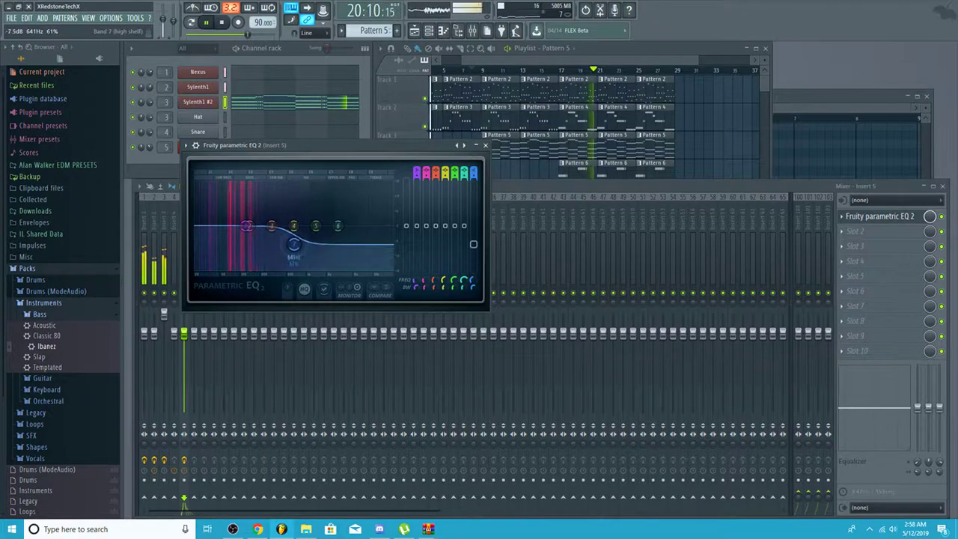
{"action": "mouse_move", "coordinate": [284, 230]}
{"action": "left_mouse_down"}
{"action": "mouse_move", "coordinate": [277, 220]}
{"action": "mouse_move", "coordinate": [299, 189]}
{"action": "mouse_move", "coordinate": [322, 193]}
{"action": "mouse_move", "coordinate": [297, 186]}
{"action": "mouse_move", "coordinate": [360, 187]}
{"action": "mouse_move", "coordinate": [274, 233]}
{"action": "left_mouse_up"}
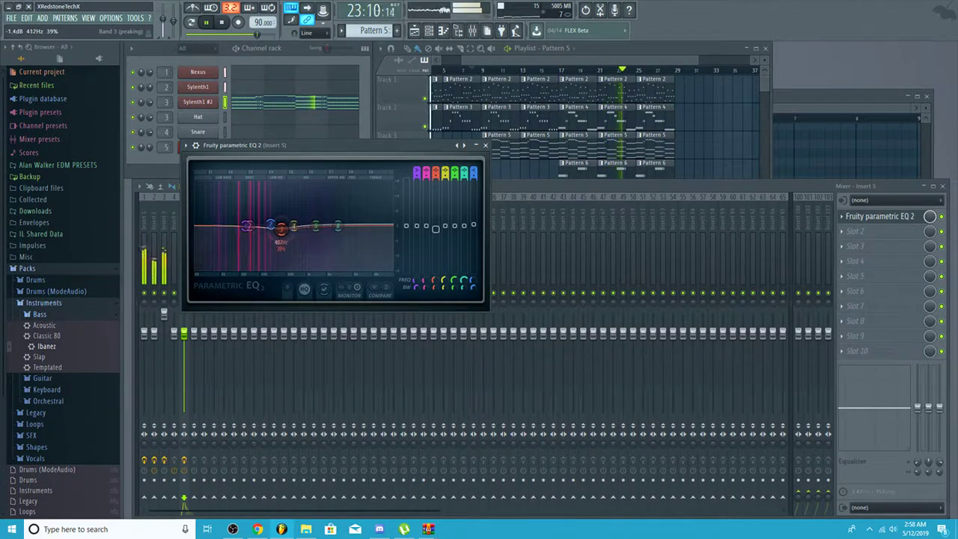
{"action": "left_click", "coordinate": [486, 145]}
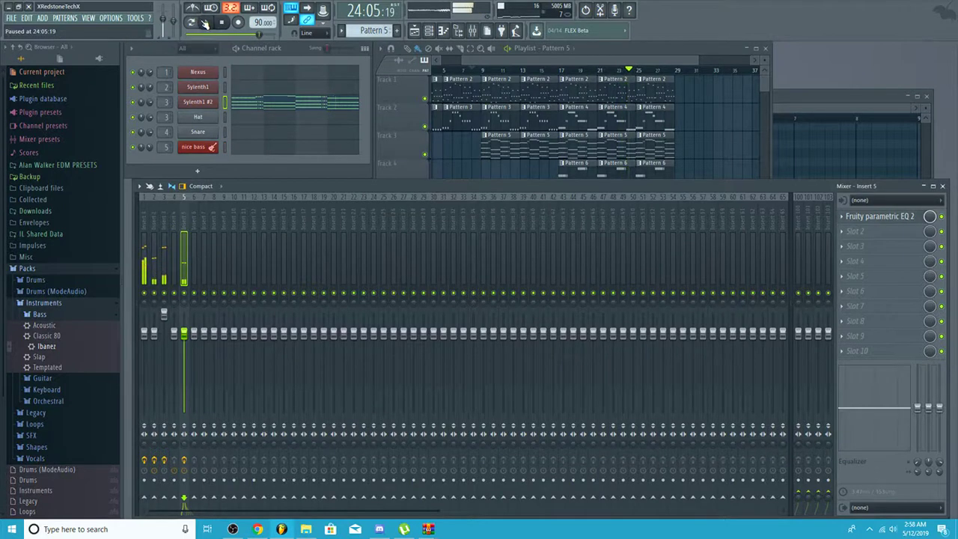
- Move the song position to bar 9, select Pattern 5 for pattern playback, and open the Sylenth1 #2 synth editor
{"action": "left_click", "coordinate": [397, 151]}
{"action": "left_click", "coordinate": [481, 71]}
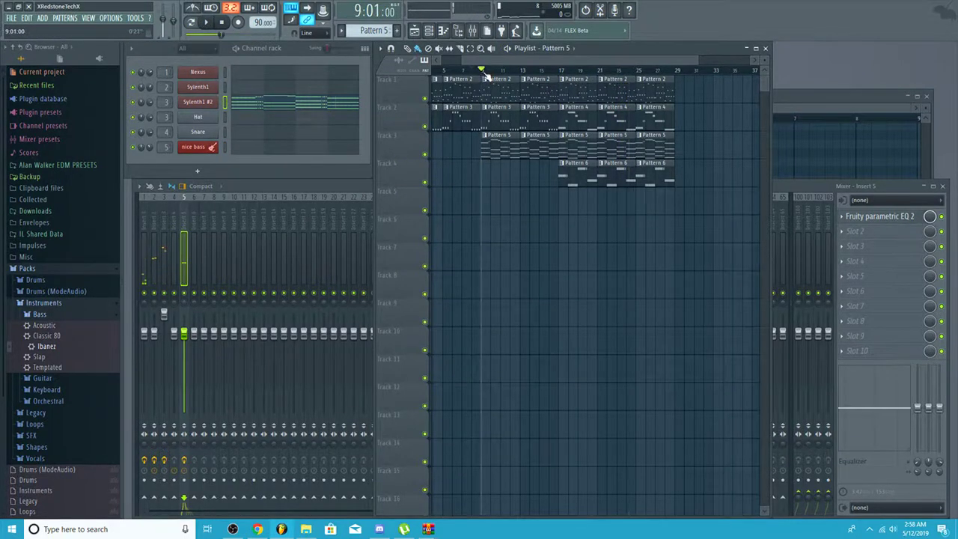
{"action": "double_click", "coordinate": [507, 149]}
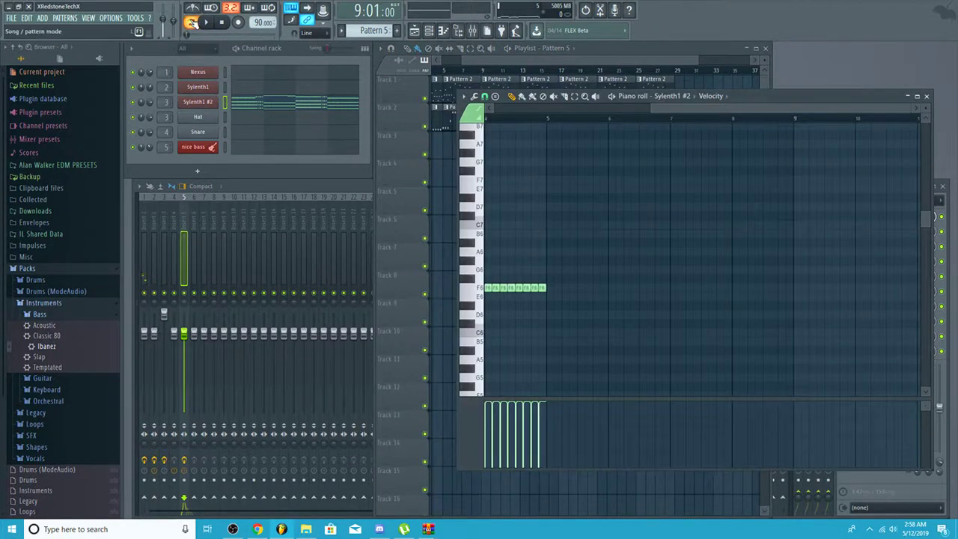
{"action": "left_click", "coordinate": [927, 97]}
{"action": "left_click", "coordinate": [198, 103]}
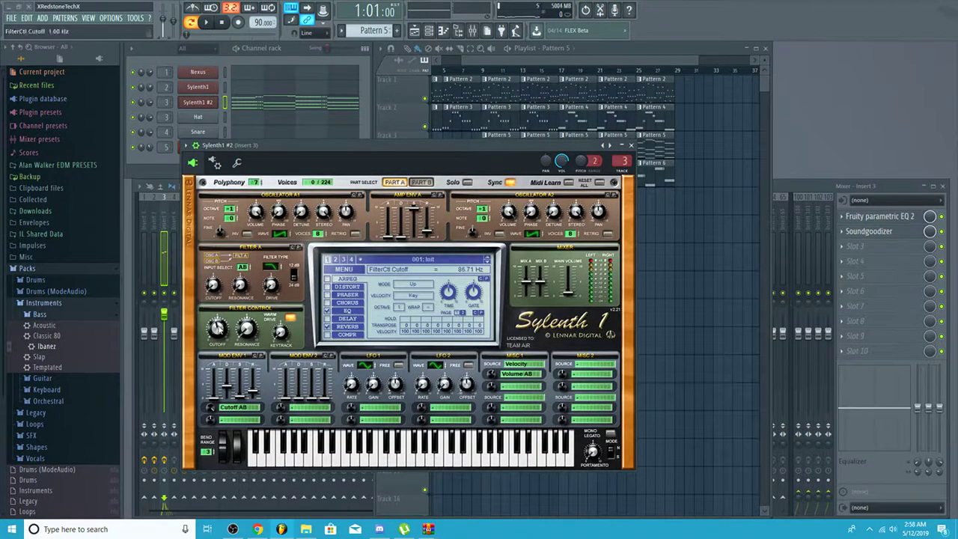
- Create an automation clip for the last tweaked parameter, Sylenth1 #2's FilterCtl Cutoff
{"action": "left_click", "coordinate": [110, 17]}
{"action": "mouse_move", "coordinate": [134, 17]}
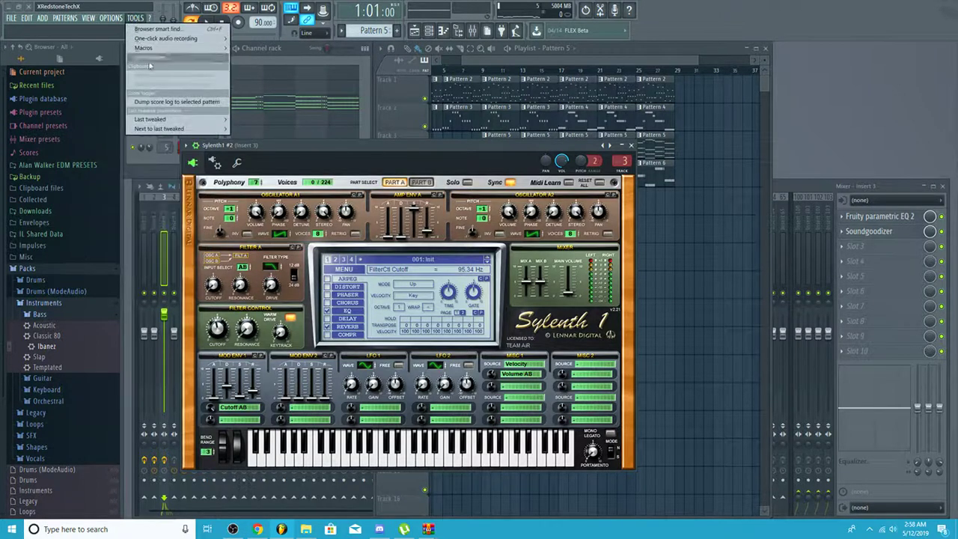
{"action": "mouse_move", "coordinate": [163, 120]}
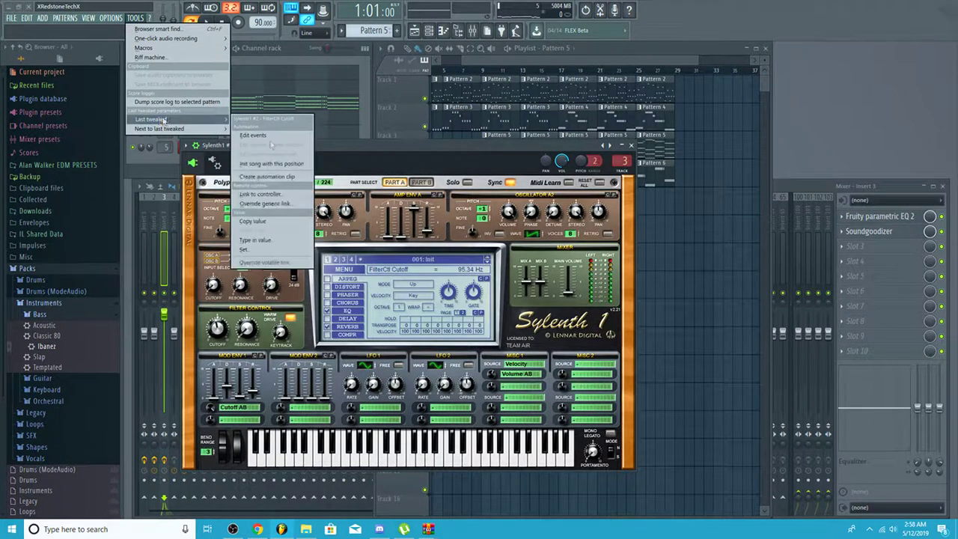
{"action": "left_click", "coordinate": [268, 177]}
{"action": "left_click", "coordinate": [400, 109]}
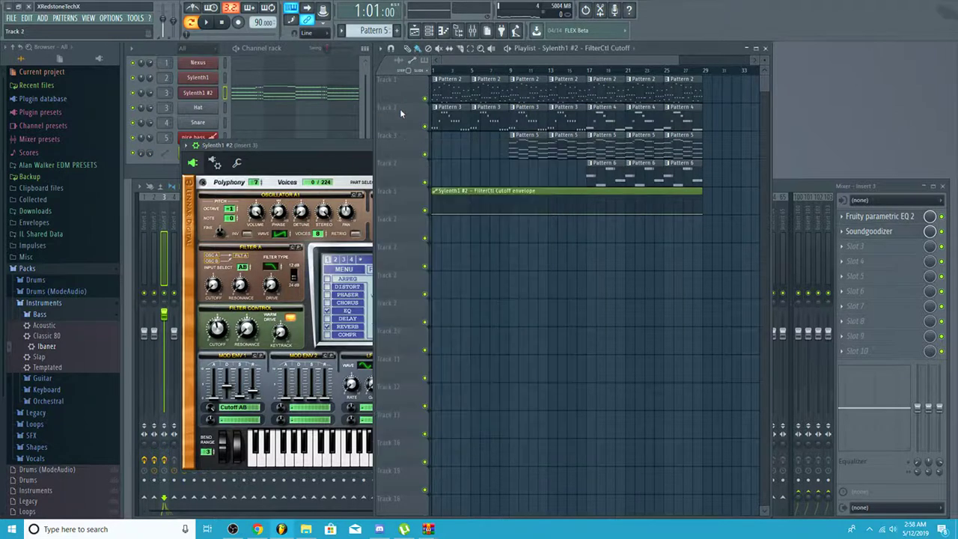
- Play the song from bar 9, add a raised point at bar 9 in the cutoff envelope, and make Track 5 taller
{"action": "key", "text": "space"}
{"action": "left_click", "coordinate": [509, 70]}
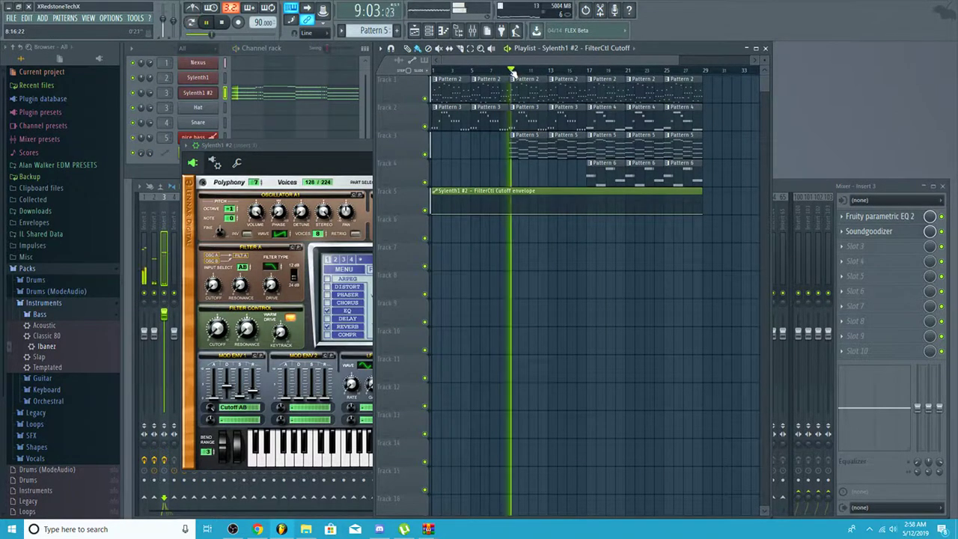
{"action": "left_click", "coordinate": [511, 218]}
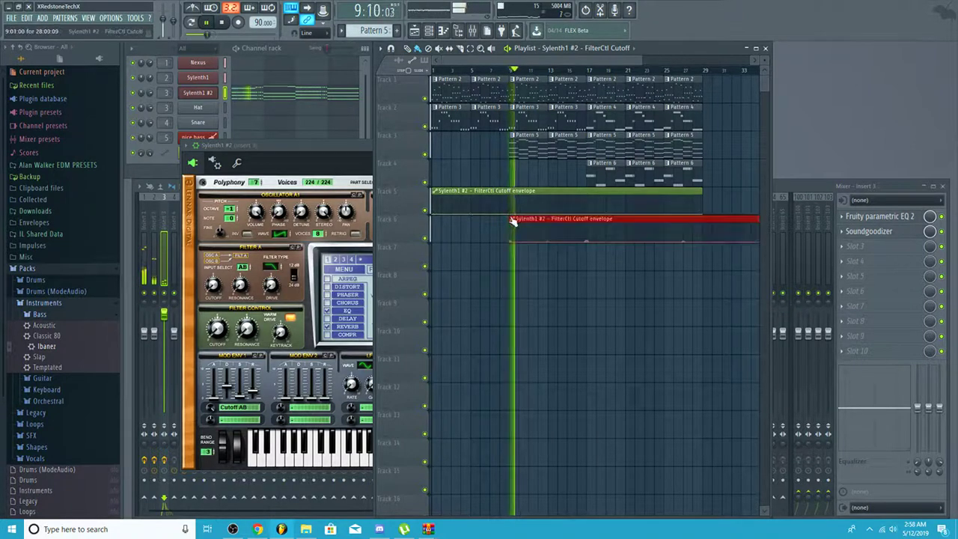
{"action": "right_click", "coordinate": [523, 217]}
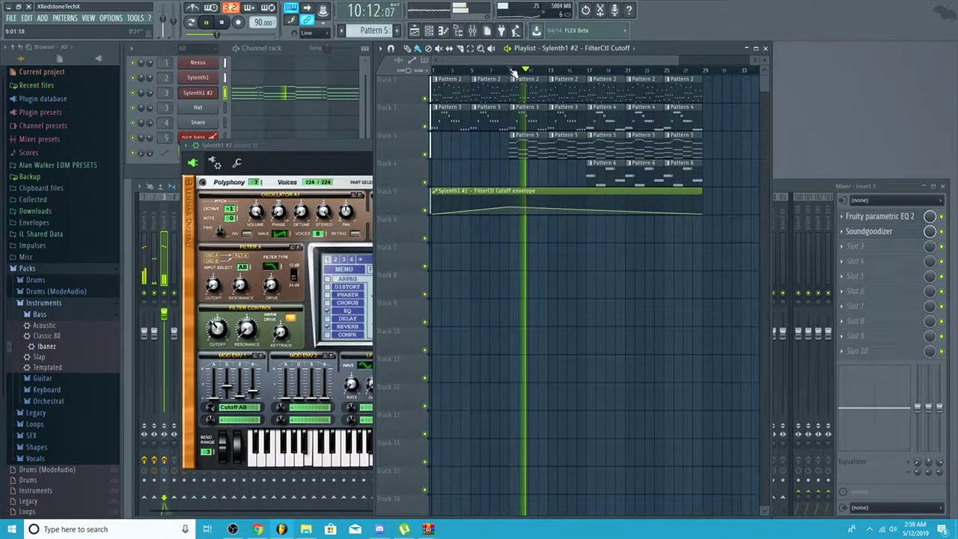
{"action": "left_click_drag", "start_coordinate": [407, 212], "coordinate": [444, 349]}
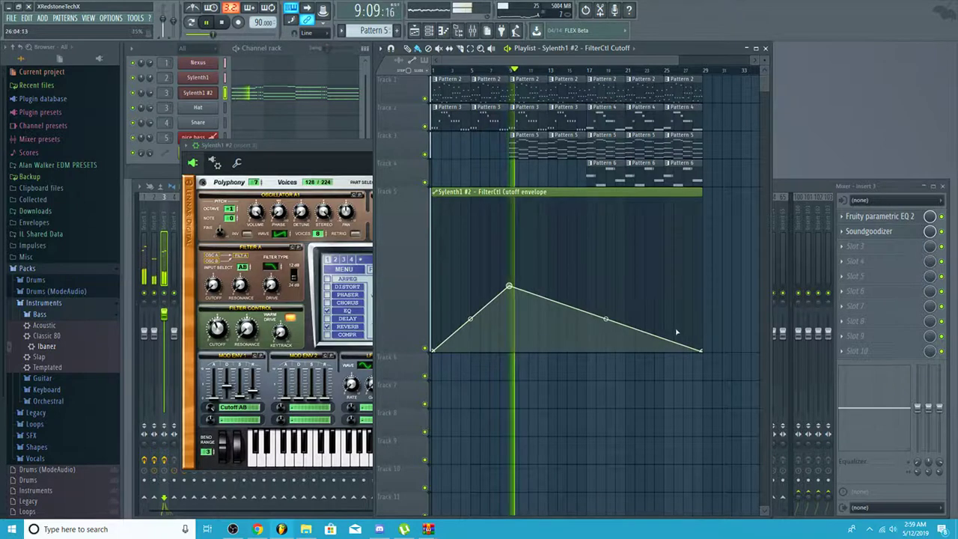
- Delete the cutoff envelope's end point at bar 29 and extend the shortened clip back to bar 29
{"action": "right_click", "coordinate": [703, 351]}
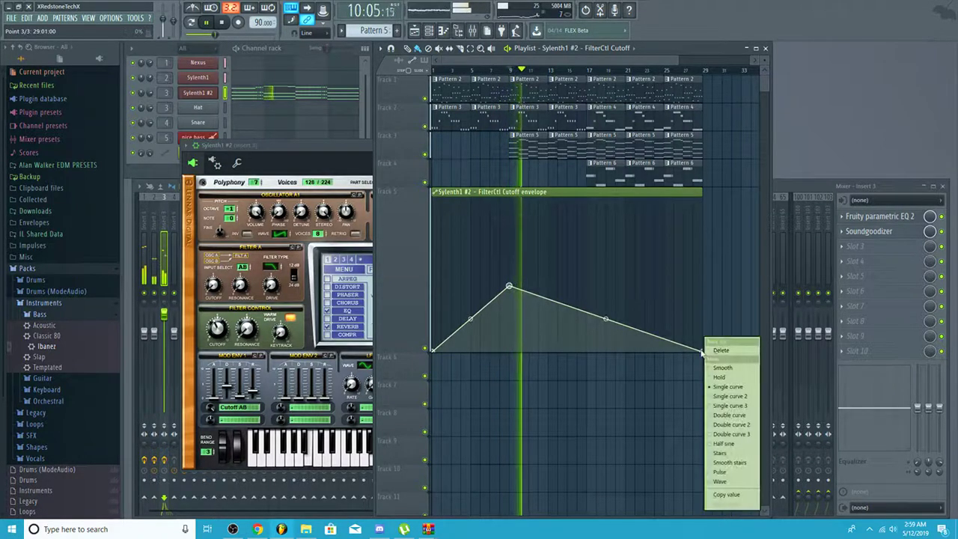
{"action": "left_click", "coordinate": [713, 351]}
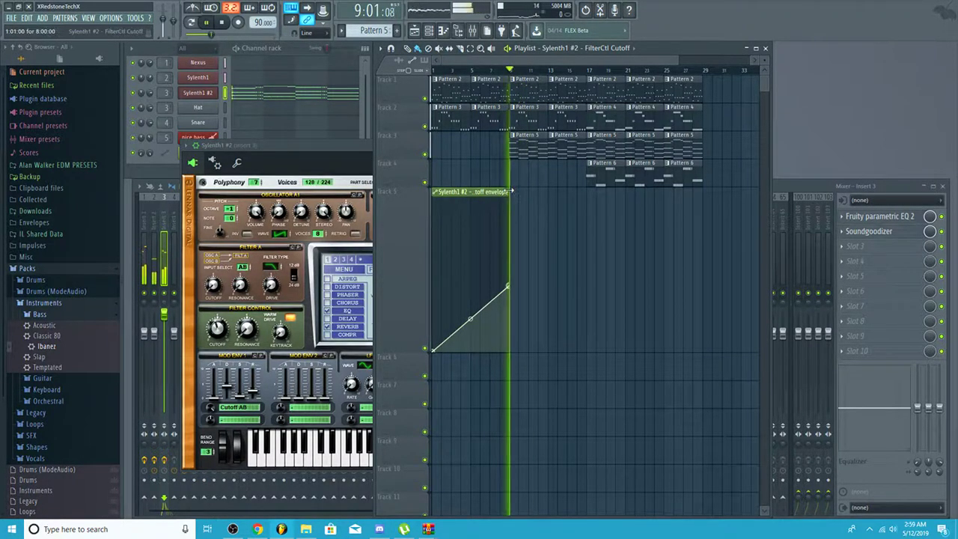
{"action": "left_click_drag", "start_coordinate": [511, 191], "coordinate": [711, 201]}
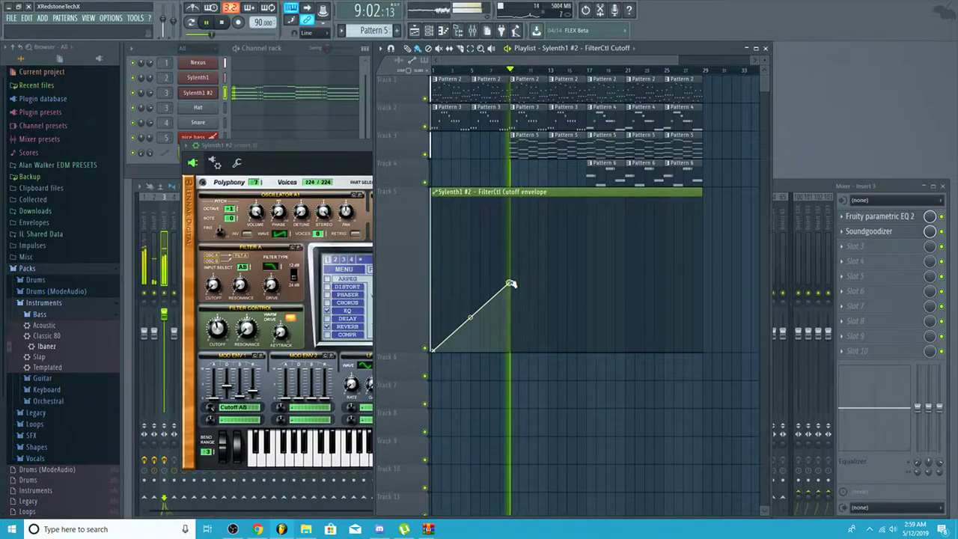
- Hold the cutoff envelope level from bar 9 to bar 13, then curve it upward to its maximum at bar 17
{"action": "right_click", "coordinate": [587, 278]}
{"action": "left_click_drag", "start_coordinate": [587, 279], "coordinate": [584, 285]}
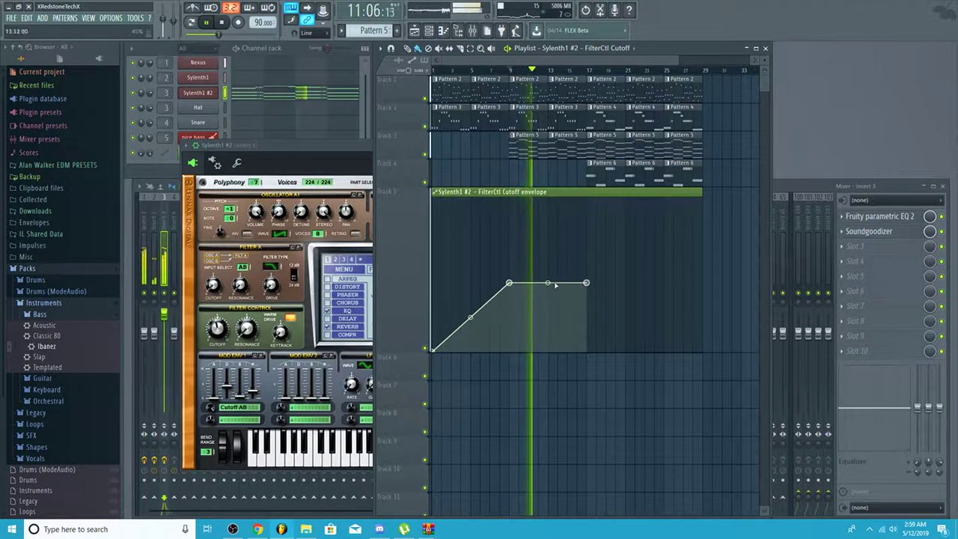
{"action": "right_click", "coordinate": [567, 283]}
{"action": "left_click_drag", "start_coordinate": [566, 283], "coordinate": [587, 199]}
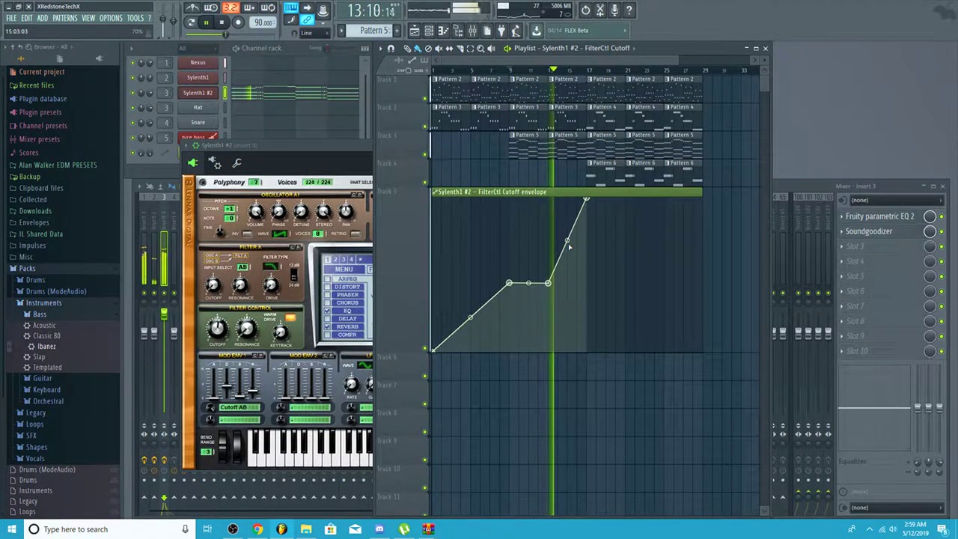
{"action": "left_click_drag", "start_coordinate": [567, 242], "coordinate": [559, 271]}
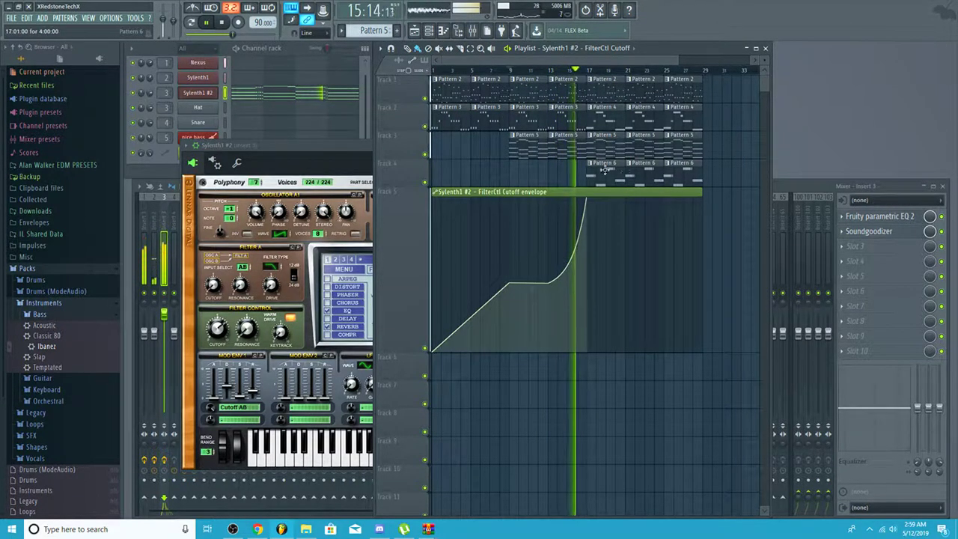
- Add a vertical drop to about 51% in the cutoff envelope at bar 17 and replay from just before it
{"action": "left_click_drag", "start_coordinate": [586, 263], "coordinate": [581, 283]}
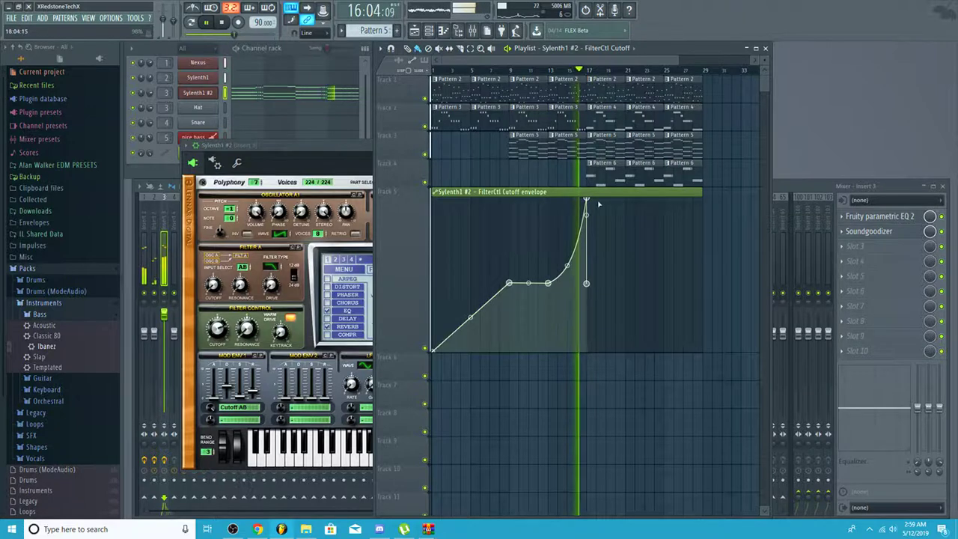
{"action": "scroll", "coordinate": [597, 75], "scroll_direction": "up", "scroll_amount": 5}
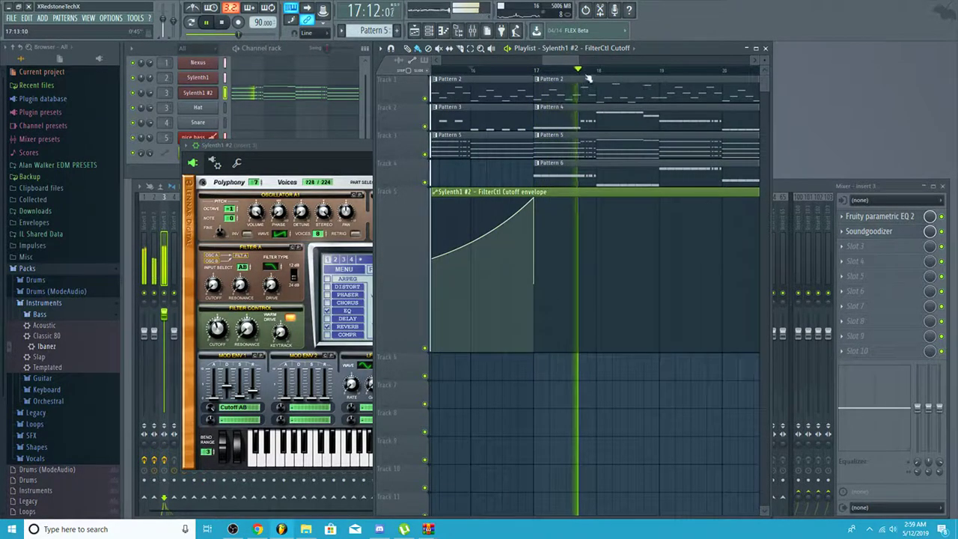
{"action": "scroll", "coordinate": [578, 62], "scroll_direction": "down", "scroll_amount": 5}
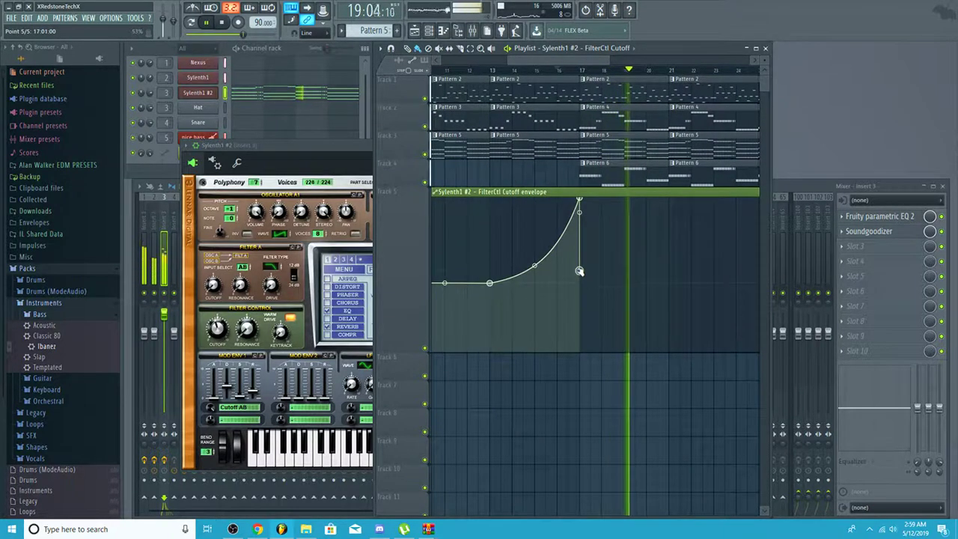
{"action": "left_click", "coordinate": [569, 72]}
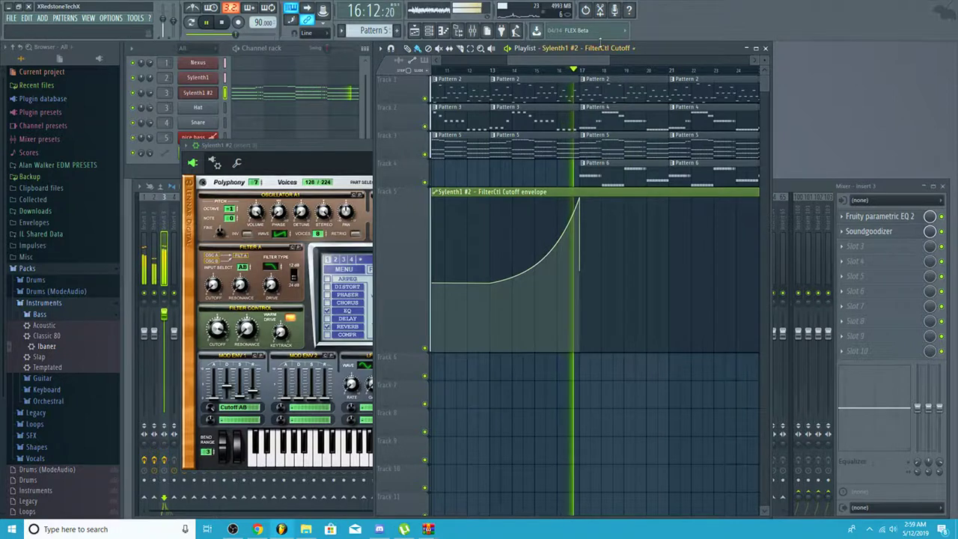
- Add a final cutoff envelope point near maximum at bar 29 and bend the rise from bar 17 into an upward-accelerating curve
{"action": "scroll", "coordinate": [604, 71], "scroll_direction": "down", "scroll_amount": 4}
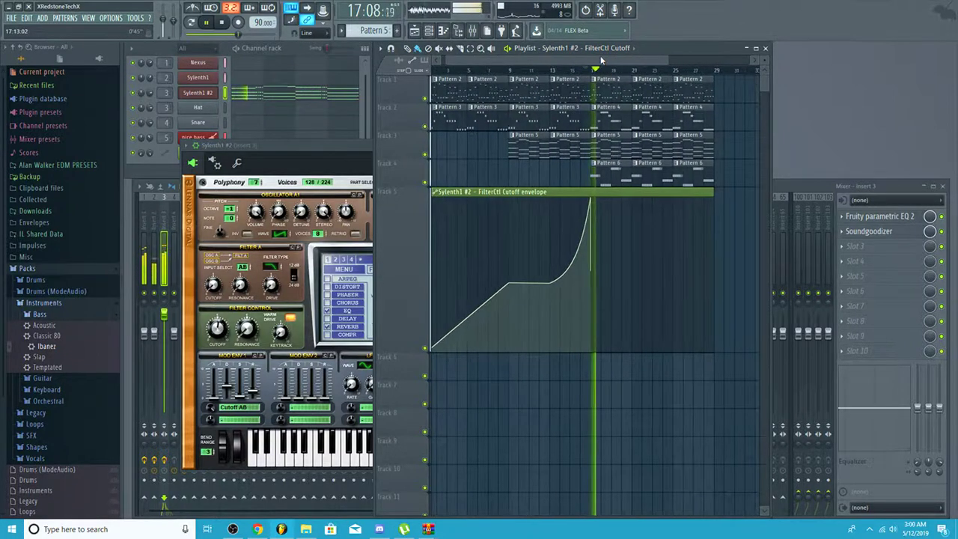
{"action": "left_click", "coordinate": [648, 267]}
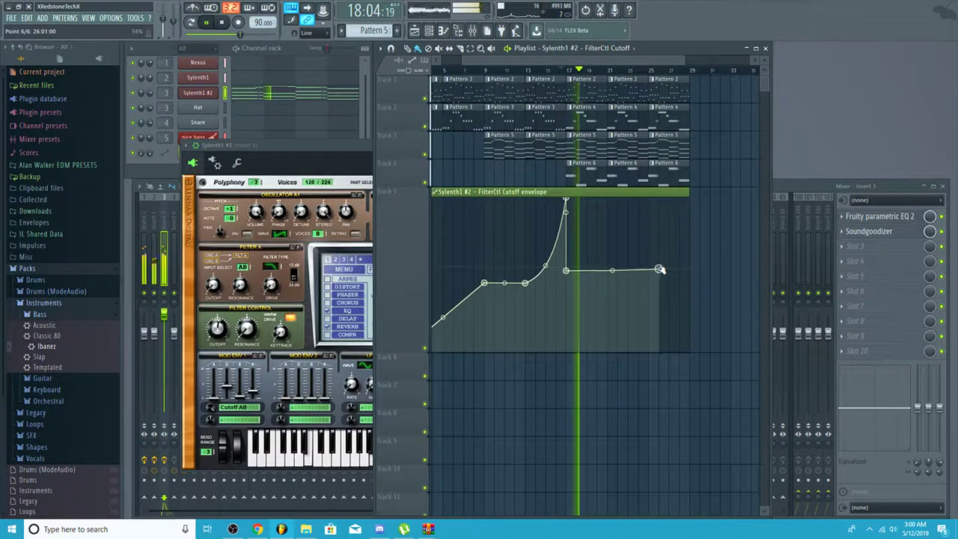
{"action": "left_click_drag", "start_coordinate": [660, 269], "coordinate": [688, 251]}
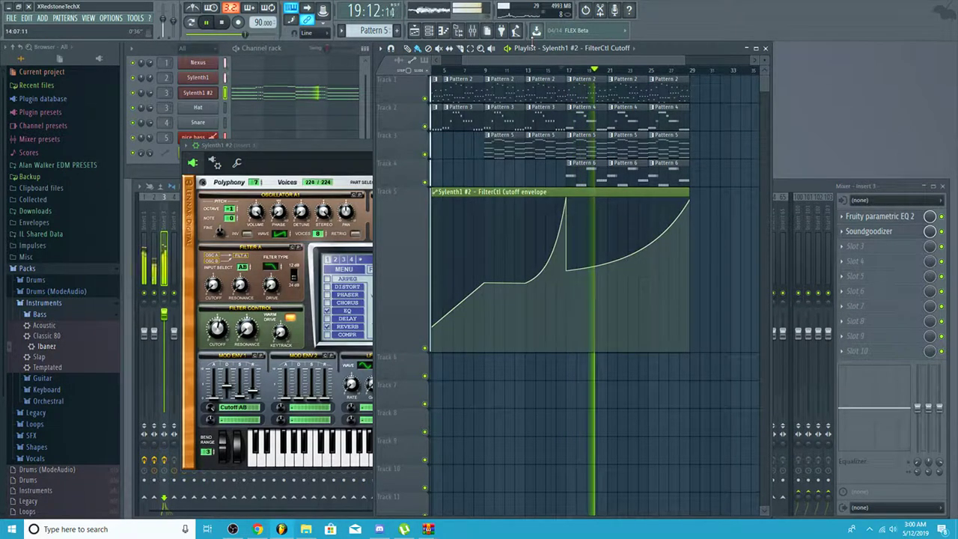
{"action": "left_click_drag", "start_coordinate": [545, 60], "coordinate": [561, 66]}
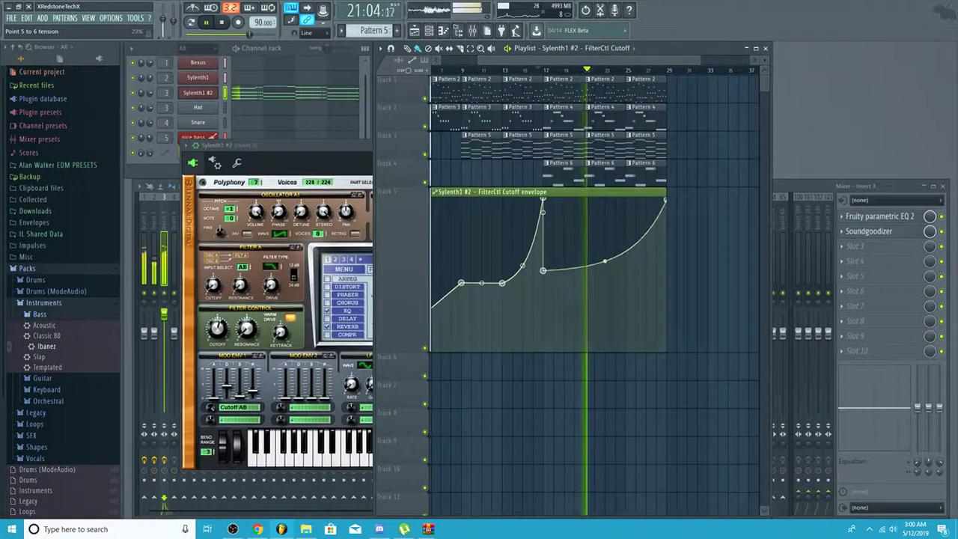
{"action": "left_click_drag", "start_coordinate": [536, 67], "coordinate": [588, 66]}
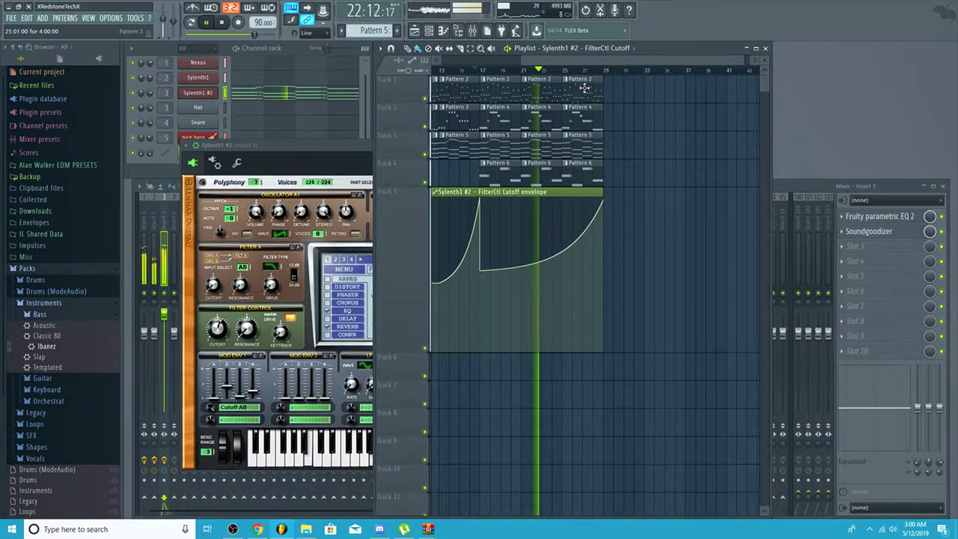
{"action": "left_click", "coordinate": [584, 88]}
{"action": "left_click", "coordinate": [610, 86]}
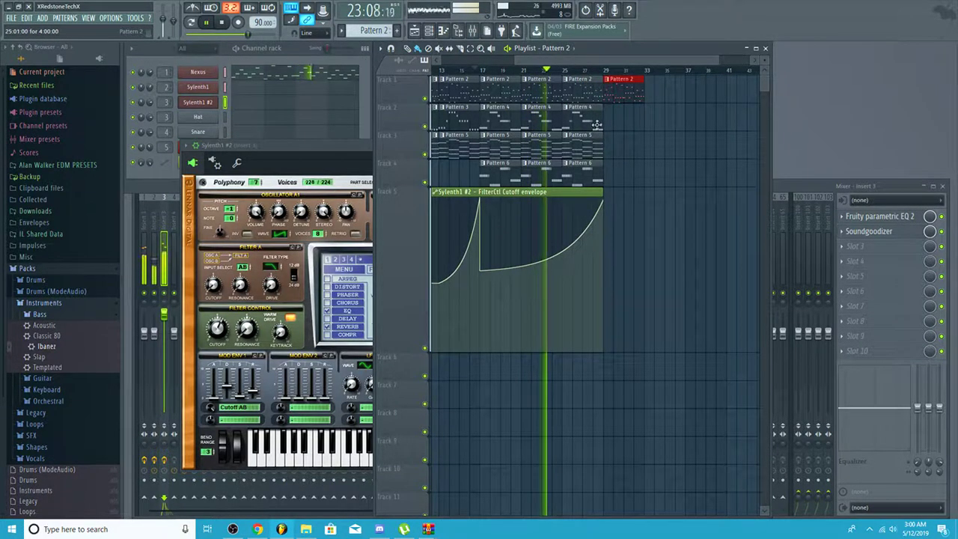
{"action": "left_click", "coordinate": [596, 125]}
{"action": "left_click", "coordinate": [610, 122]}
{"action": "left_click", "coordinate": [587, 145]}
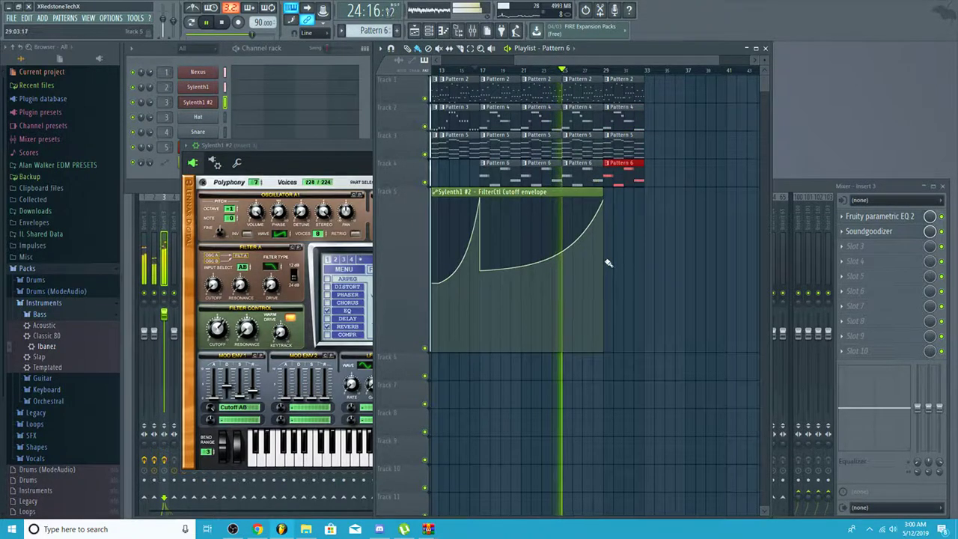
{"action": "right_click", "coordinate": [623, 170]}
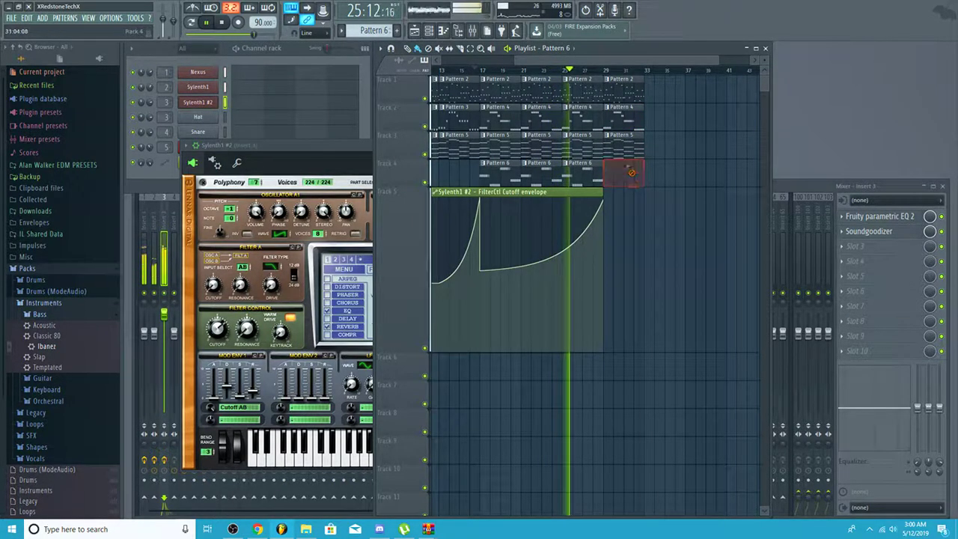
{"action": "right_click", "coordinate": [621, 145]}
{"action": "right_click", "coordinate": [621, 119]}
{"action": "right_click", "coordinate": [620, 91]}
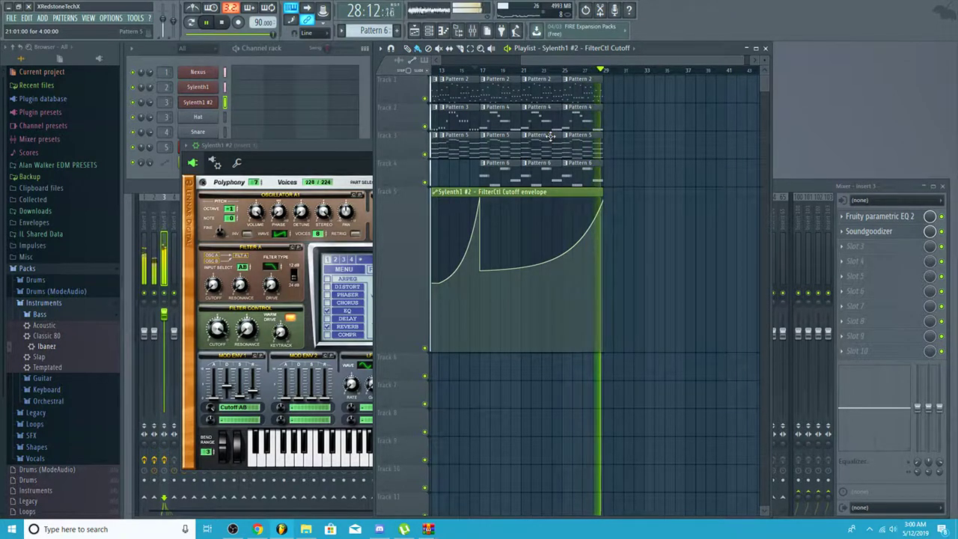
- Slightly lower the Sylenth1 #2 cutoff envelope's point at bar 17 during playback and close the synth window
{"action": "left_click", "coordinate": [482, 69]}
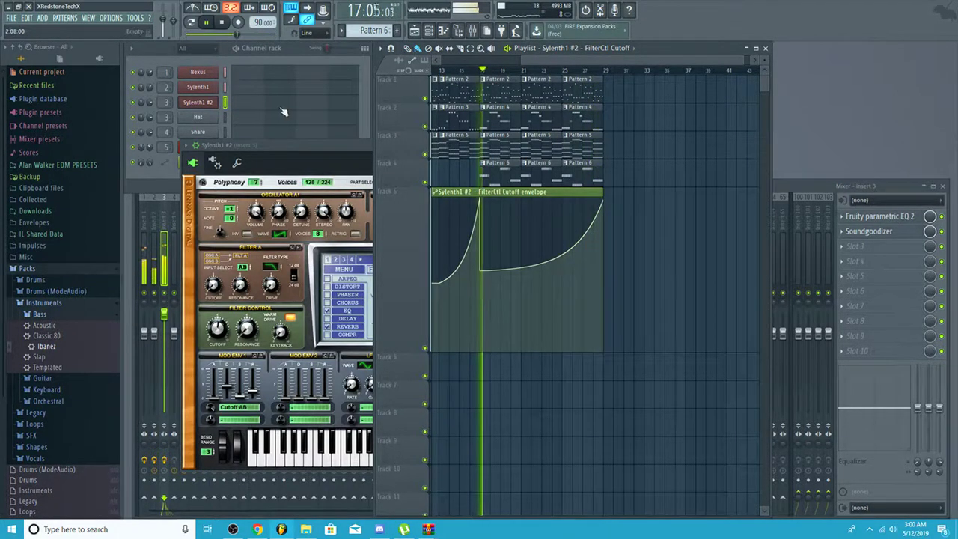
{"action": "left_click_drag", "start_coordinate": [482, 271], "coordinate": [480, 201]}
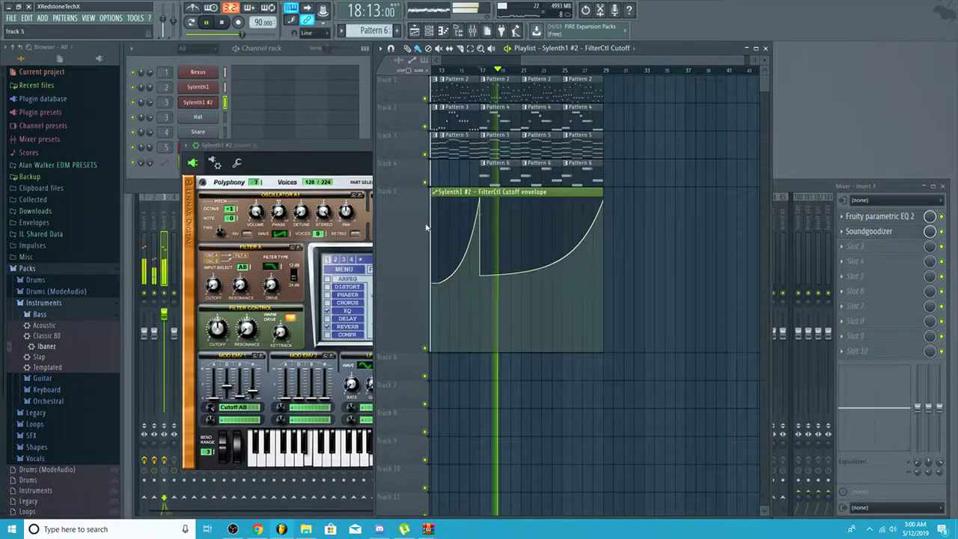
{"action": "left_click_drag", "start_coordinate": [355, 152], "coordinate": [318, 173]}
{"action": "left_click", "coordinate": [594, 166]}
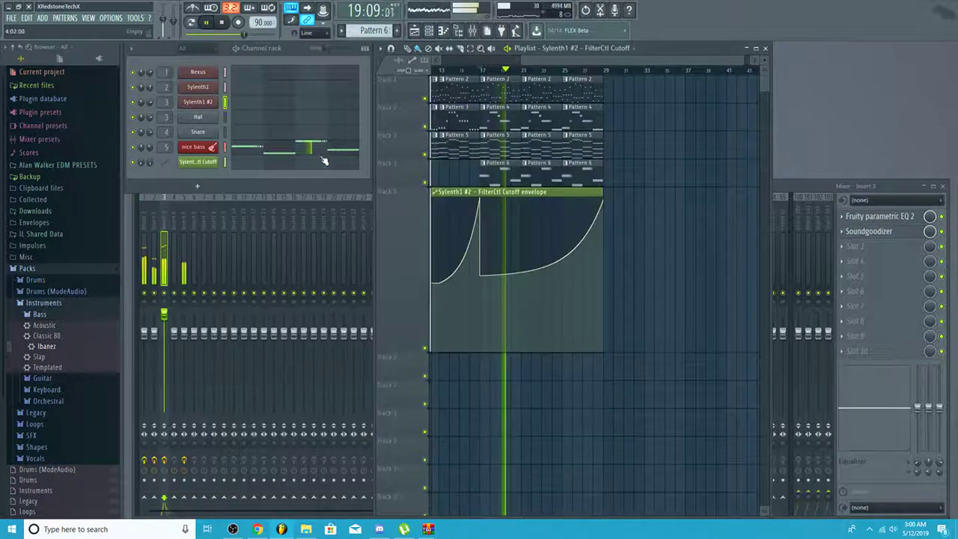
- Audition the Sylenth1 part of Pattern 4 in pattern mode with the plugin window open, and close the window
{"action": "left_click", "coordinate": [198, 86]}
{"action": "left_click", "coordinate": [203, 23]}
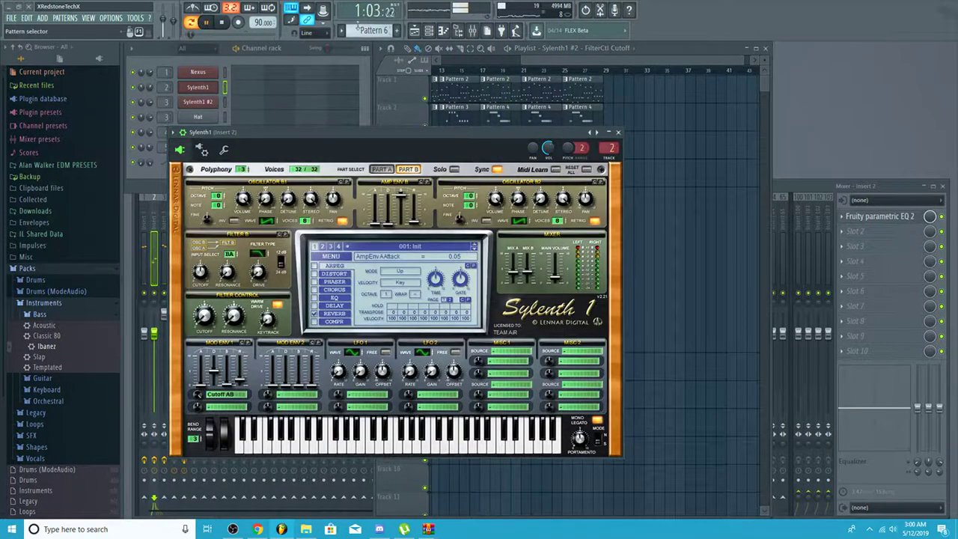
{"action": "left_click_drag", "start_coordinate": [375, 30], "coordinate": [375, 42]}
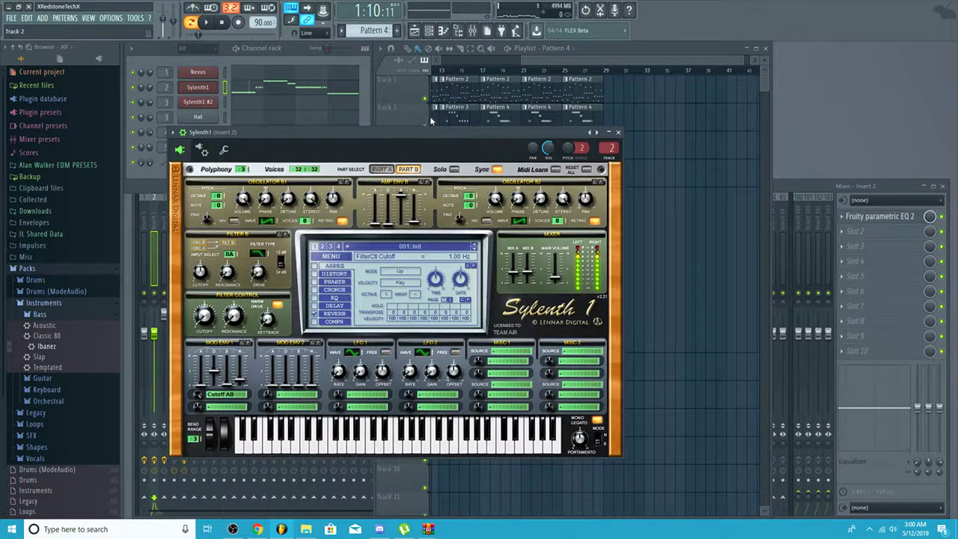
{"action": "left_click_drag", "start_coordinate": [450, 132], "coordinate": [446, 155]}
{"action": "left_click", "coordinate": [614, 157]}
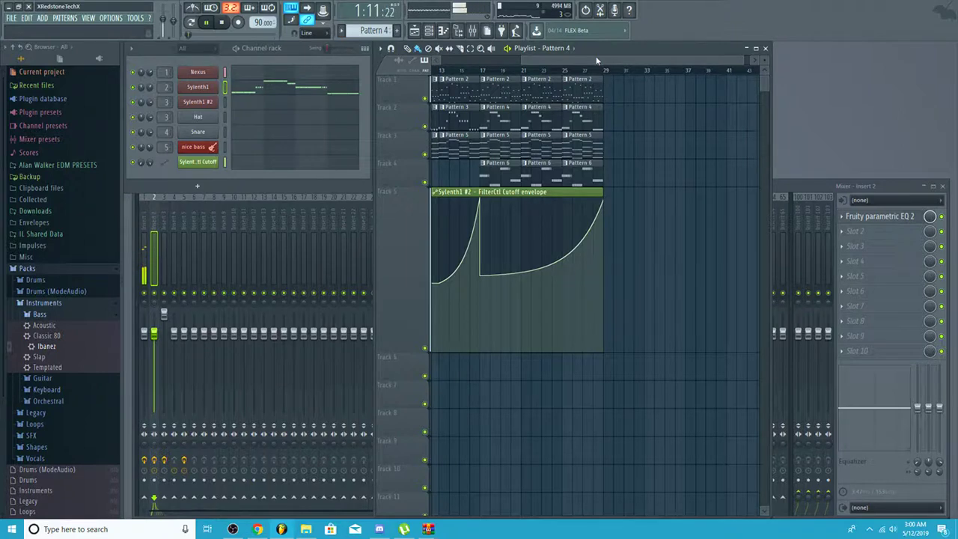
- Play the song from bar 9 and find the lead preset in the browser's Alan Walker EDM PRESETS folder
{"action": "left_click", "coordinate": [516, 66]}
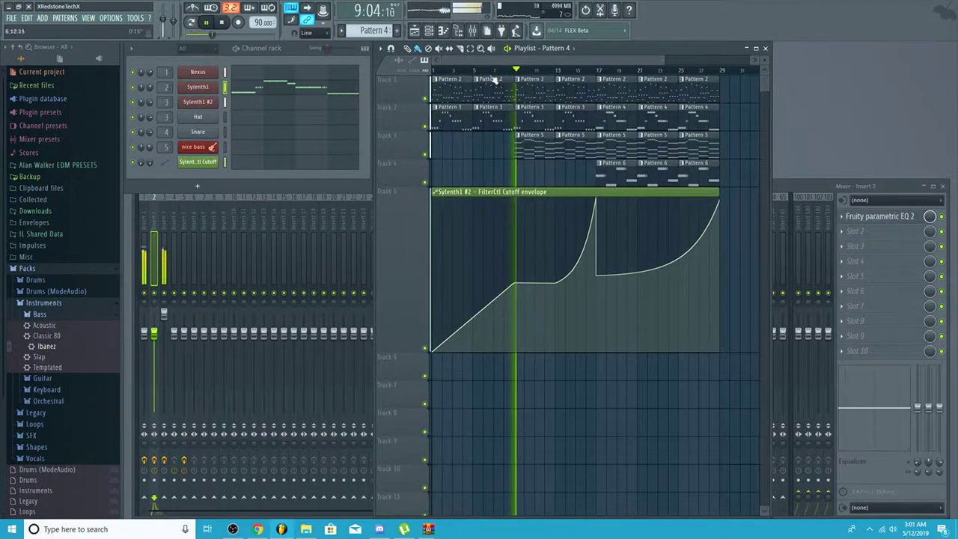
{"action": "right_click", "coordinate": [199, 90]}
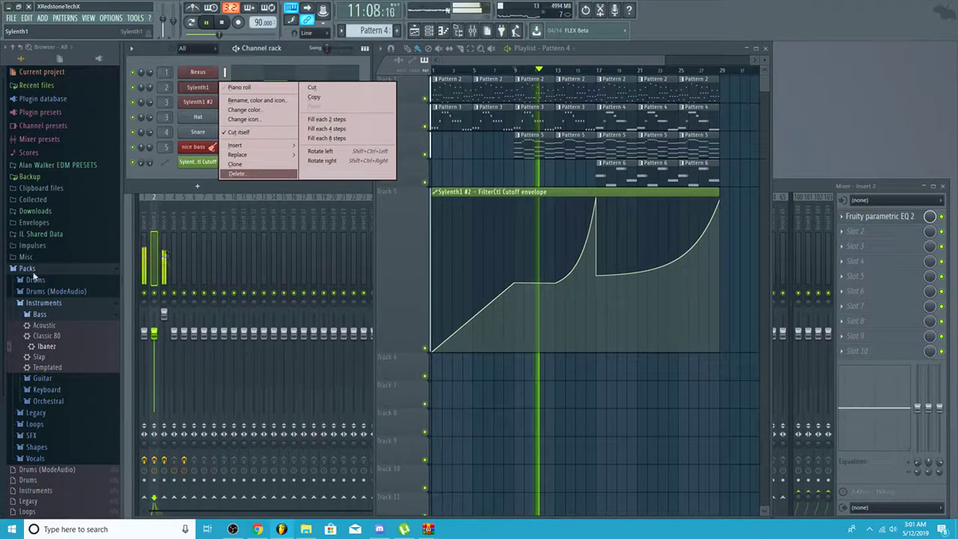
{"action": "left_click", "coordinate": [45, 303]}
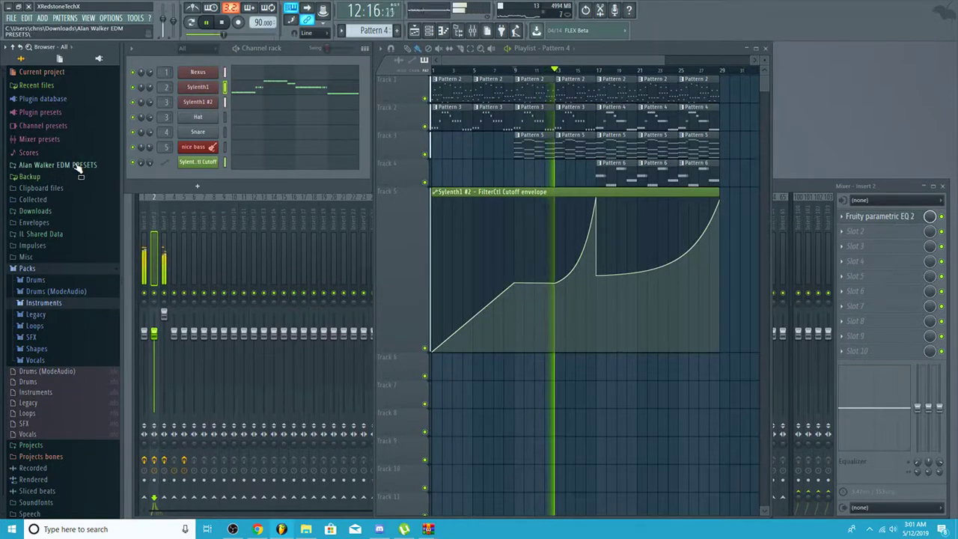
{"action": "left_click", "coordinate": [77, 168]}
{"action": "left_click_drag", "start_coordinate": [24, 177], "coordinate": [224, 90]}
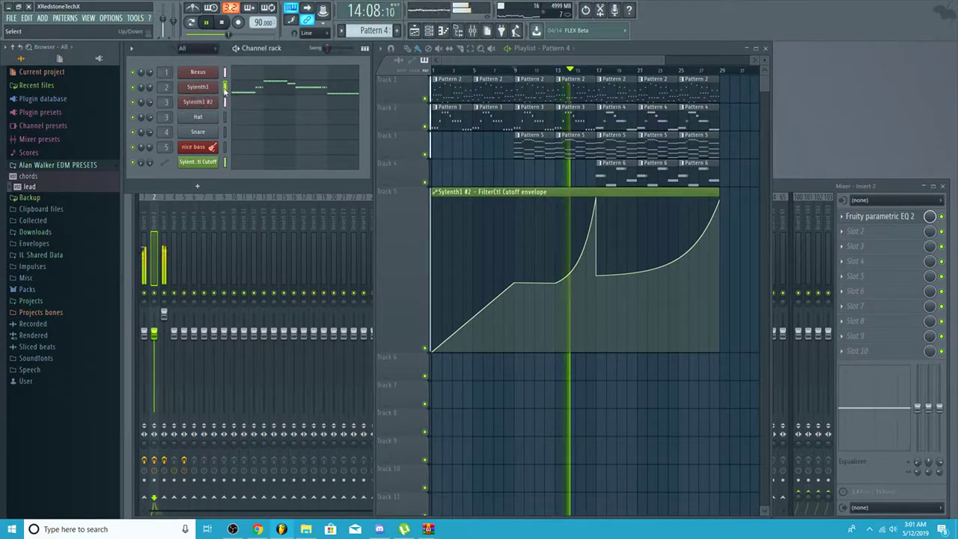
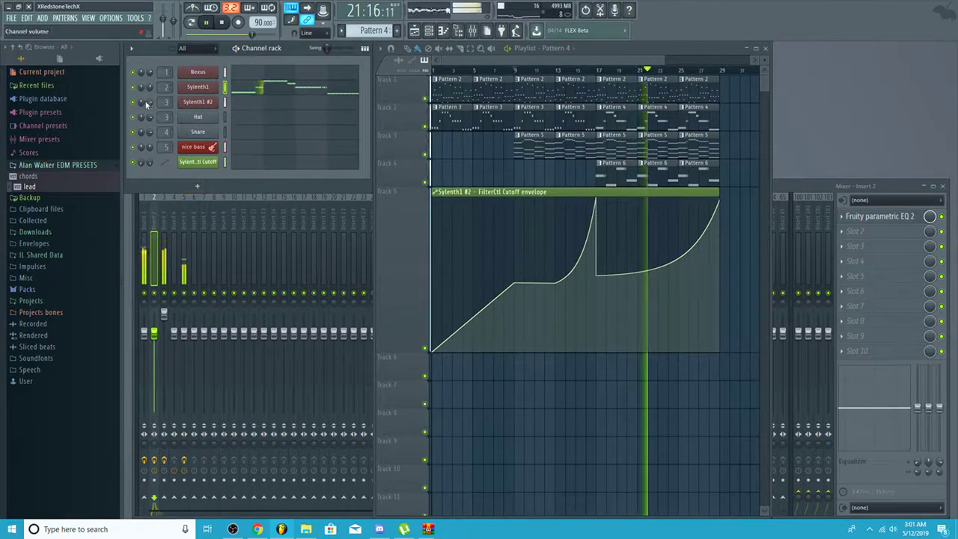
- Stop playback, clone the Sylenth1 channel, and load the lead preset onto the Sylenth1 #2 channel
{"action": "left_click", "coordinate": [205, 24]}
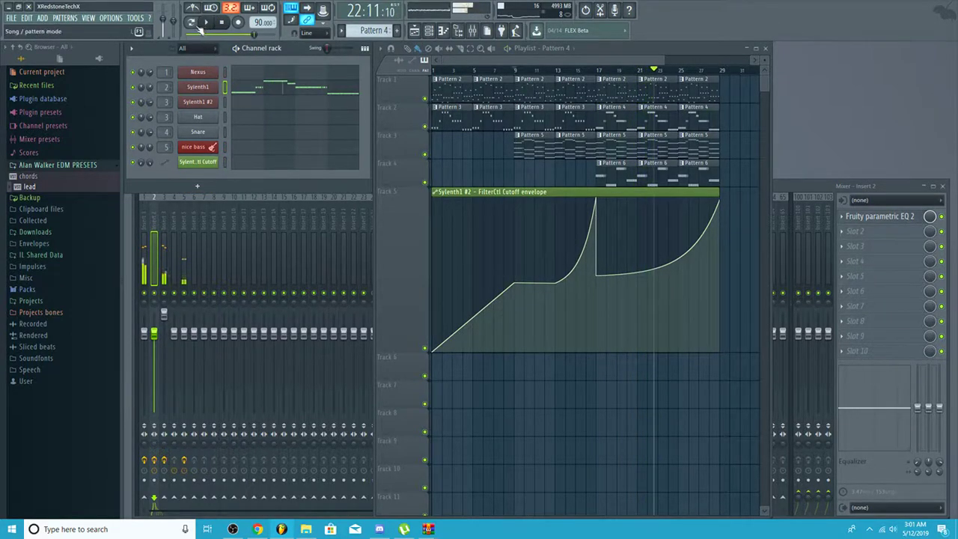
{"action": "right_click", "coordinate": [214, 94]}
{"action": "left_click", "coordinate": [236, 164]}
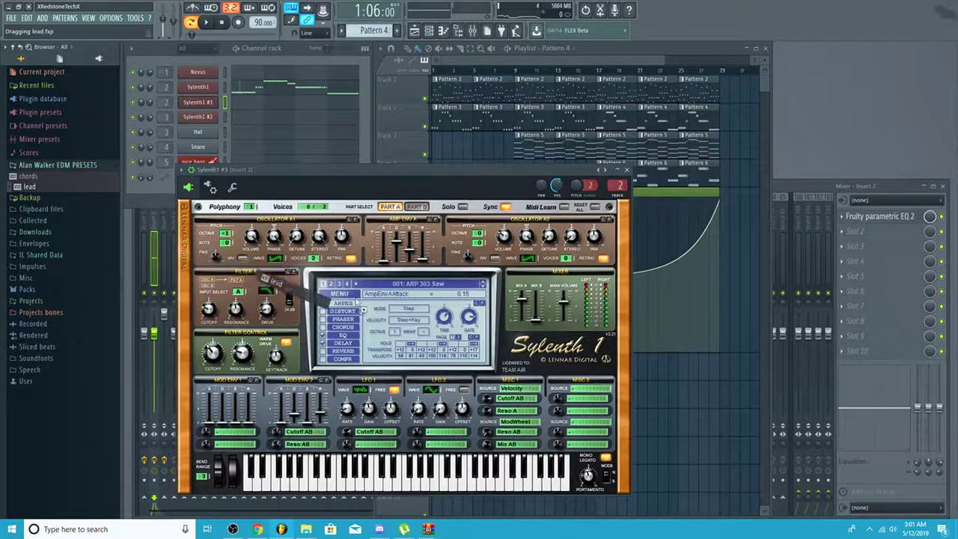
{"action": "left_click_drag", "start_coordinate": [357, 301], "coordinate": [209, 119]}
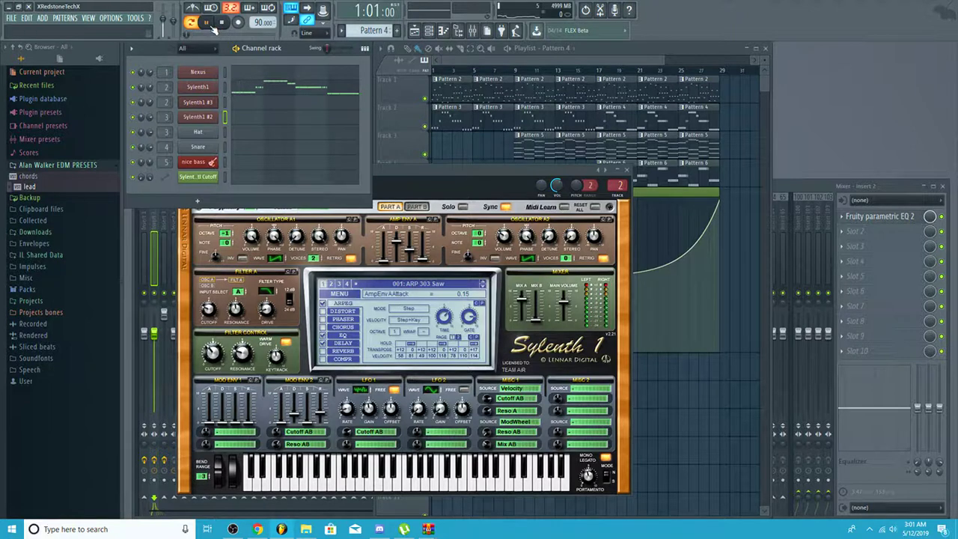
- Copy all Sylenth1 notes of Pattern 4 into the Sylenth1 #2 piano roll and play the pattern
{"action": "left_click", "coordinate": [254, 87]}
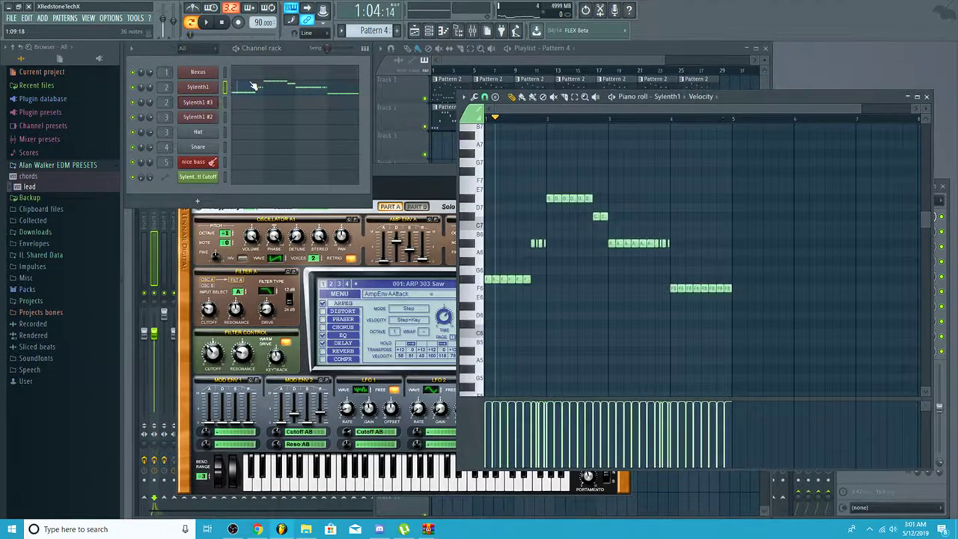
{"action": "key", "text": "ctrl+a"}
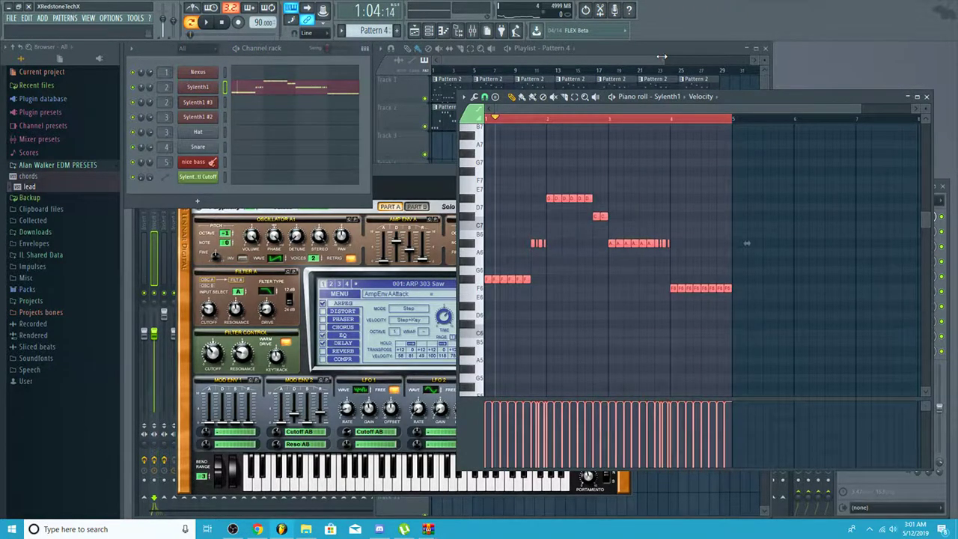
{"action": "left_click", "coordinate": [927, 97]}
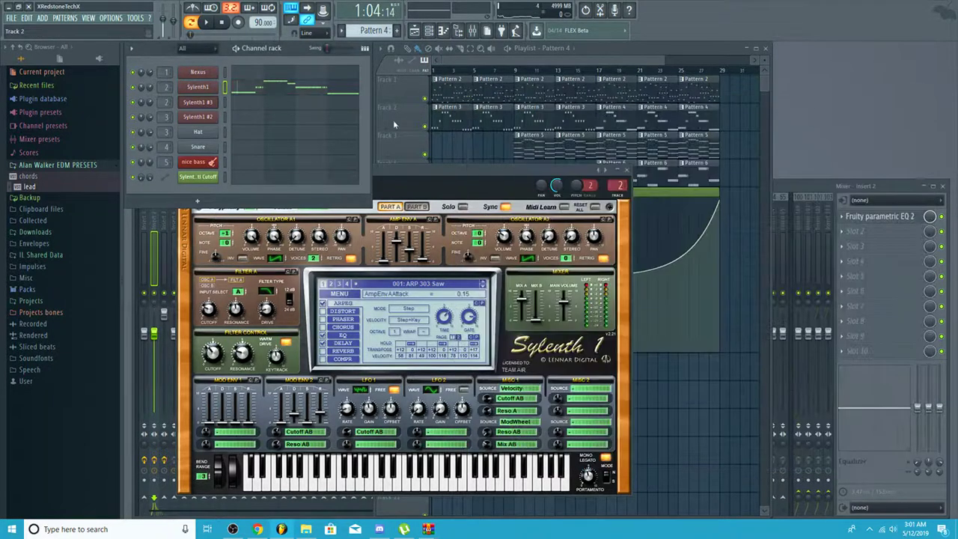
{"action": "left_click", "coordinate": [272, 117]}
{"action": "key", "text": "ctrl+v"}
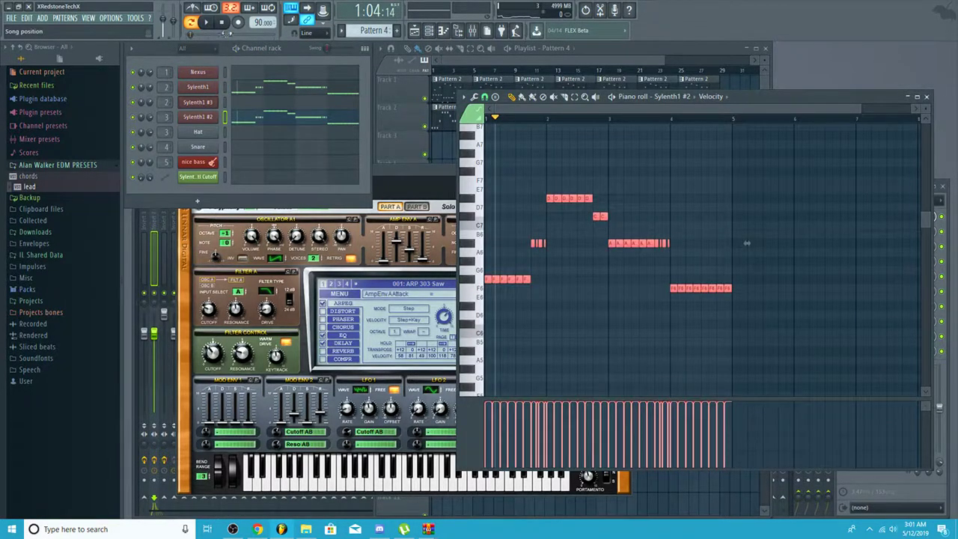
{"action": "key", "text": "space"}
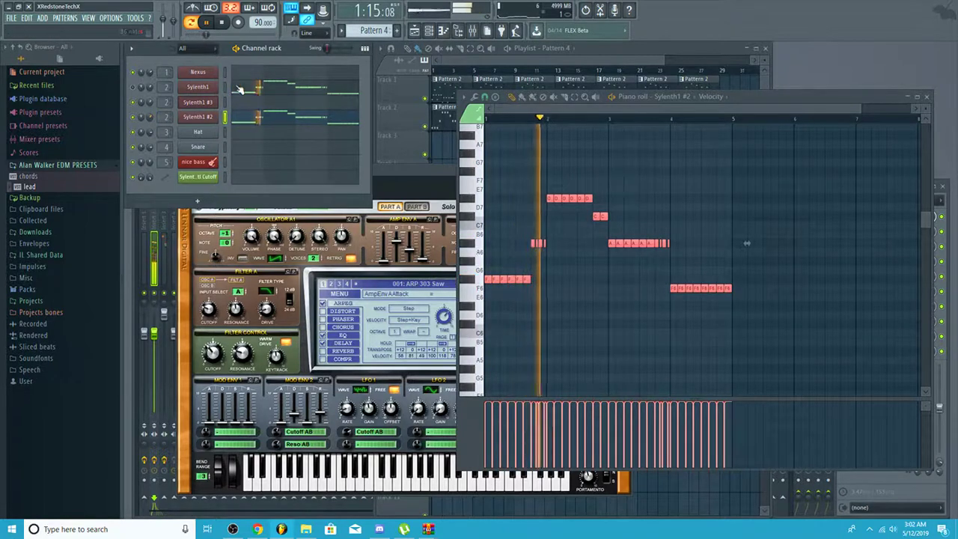
- Switch to Pattern 3 and copy all of its Sylenth1 notes into the Sylenth1 #2 piano roll
{"action": "scroll", "coordinate": [370, 29], "scroll_direction": "up", "scroll_amount": 1}
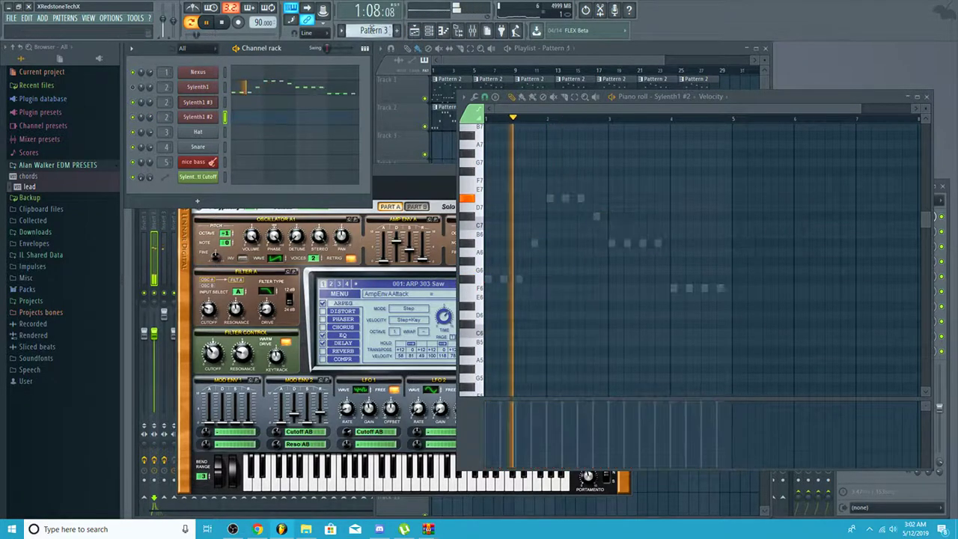
{"action": "left_click", "coordinate": [270, 91]}
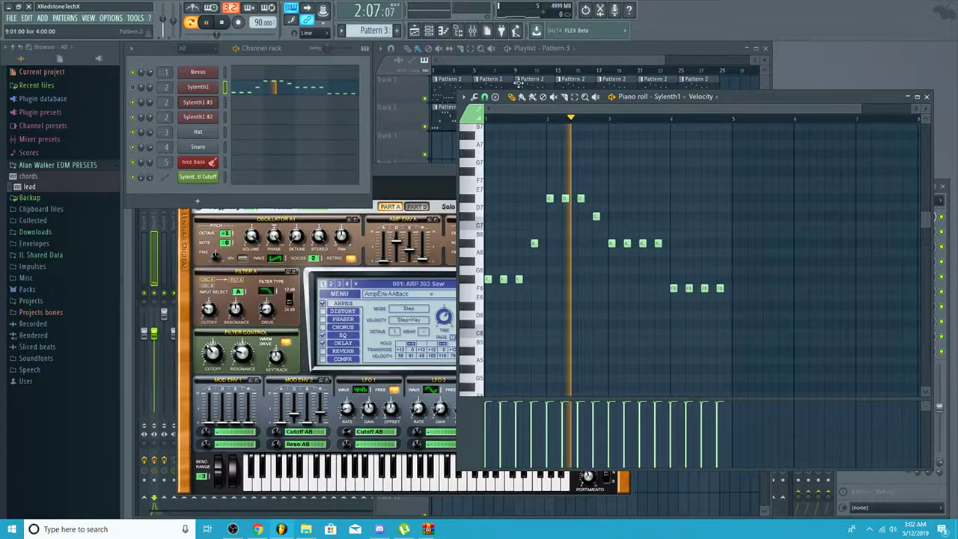
{"action": "key", "text": "ctrl+a"}
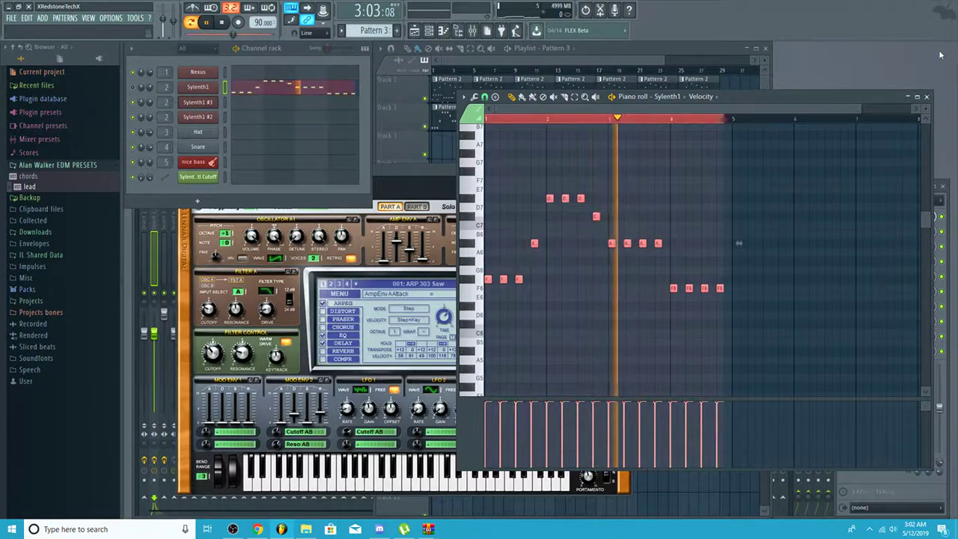
{"action": "left_click", "coordinate": [927, 98]}
{"action": "left_click", "coordinate": [252, 123]}
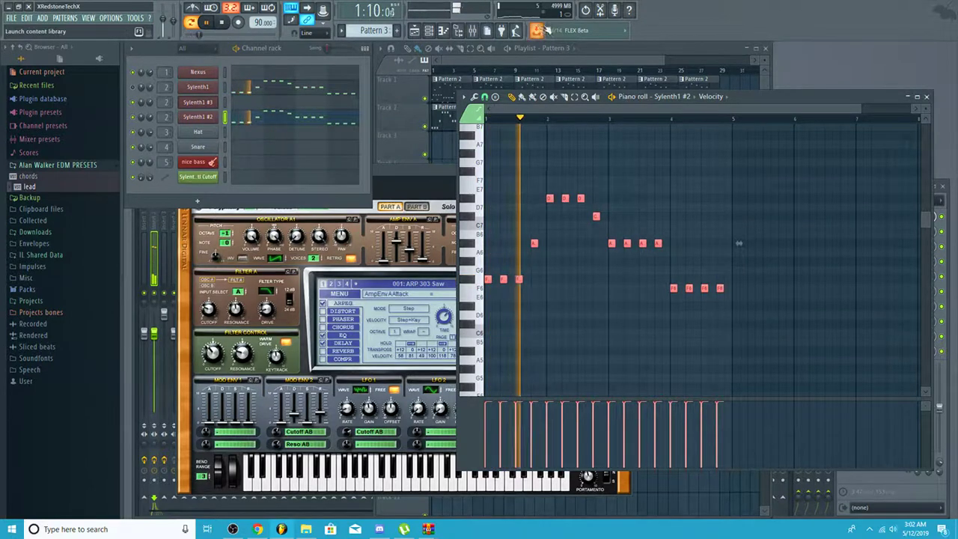
- Switch to song mode and play the playlist arrangement from the start
{"action": "left_click", "coordinate": [435, 73]}
{"action": "left_click", "coordinate": [442, 70]}
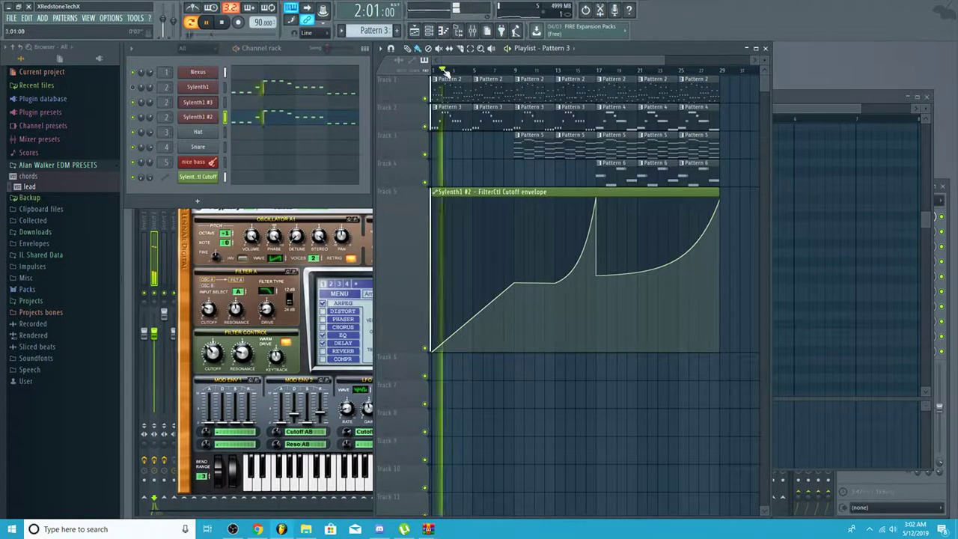
{"action": "left_click", "coordinate": [434, 70]}
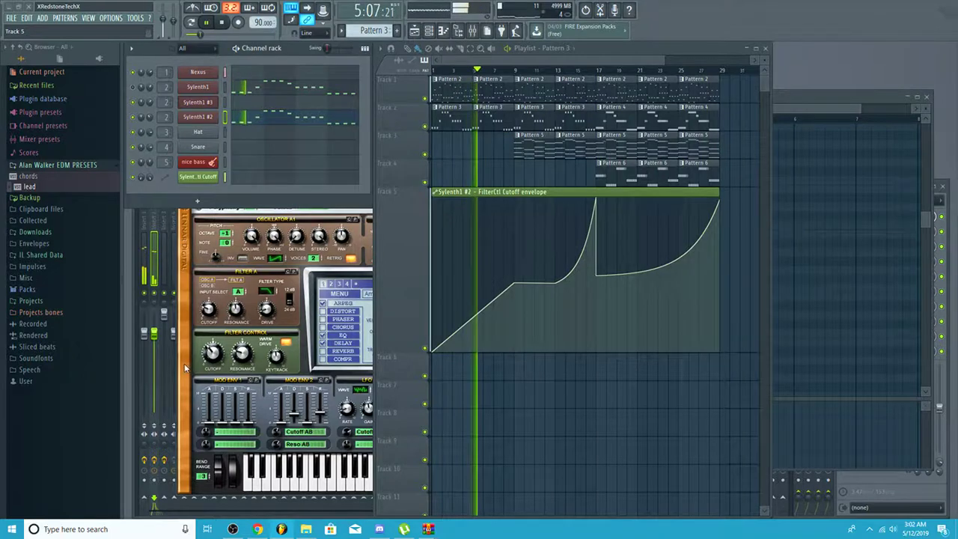
- Rearrange the channel rack and the Sylenth1 #3 plugin window so that the channels remain accessible beside the synth
{"action": "left_click_drag", "start_coordinate": [294, 56], "coordinate": [153, 66]}
{"action": "left_click_drag", "start_coordinate": [325, 173], "coordinate": [317, 79]}
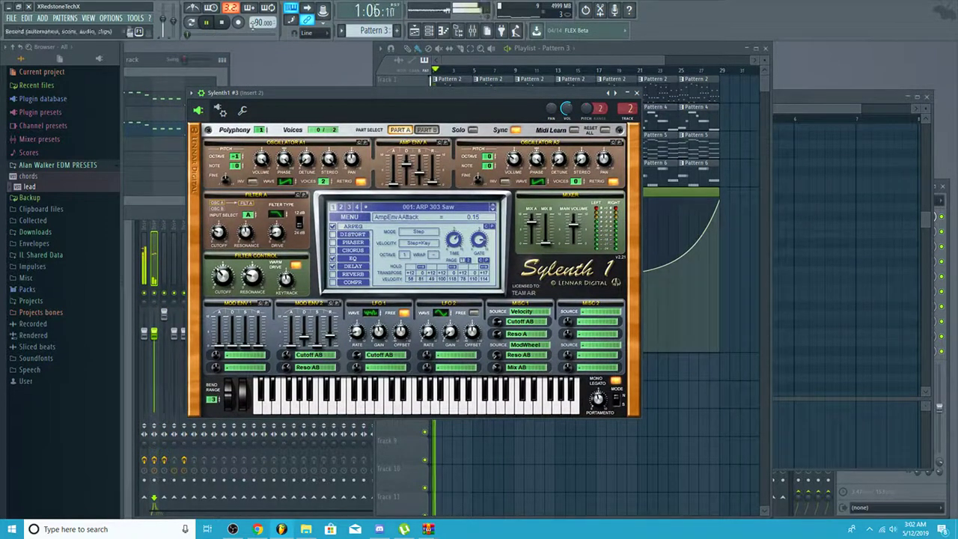
{"action": "left_click_drag", "start_coordinate": [390, 90], "coordinate": [459, 147]}
{"action": "left_click_drag", "start_coordinate": [601, 253], "coordinate": [421, 152]}
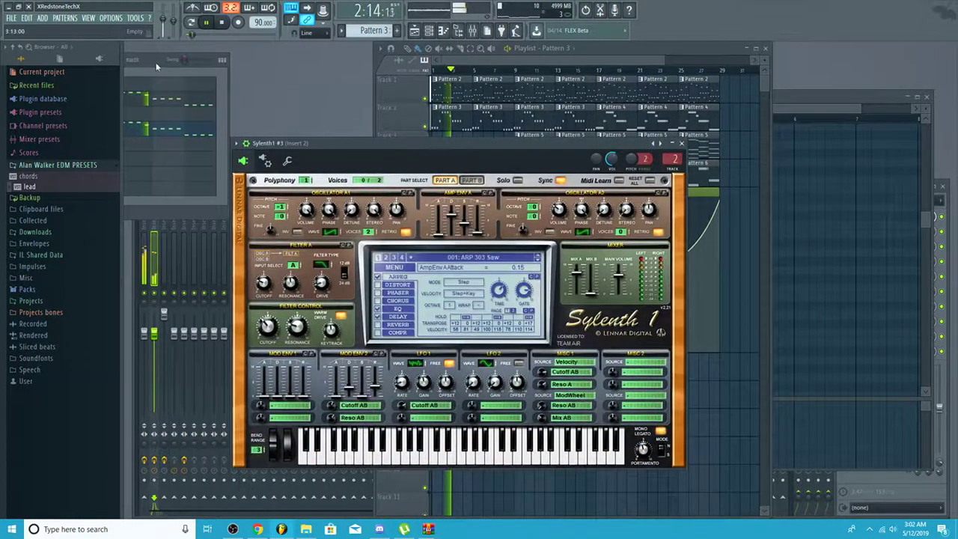
{"action": "left_click_drag", "start_coordinate": [157, 56], "coordinate": [277, 81]}
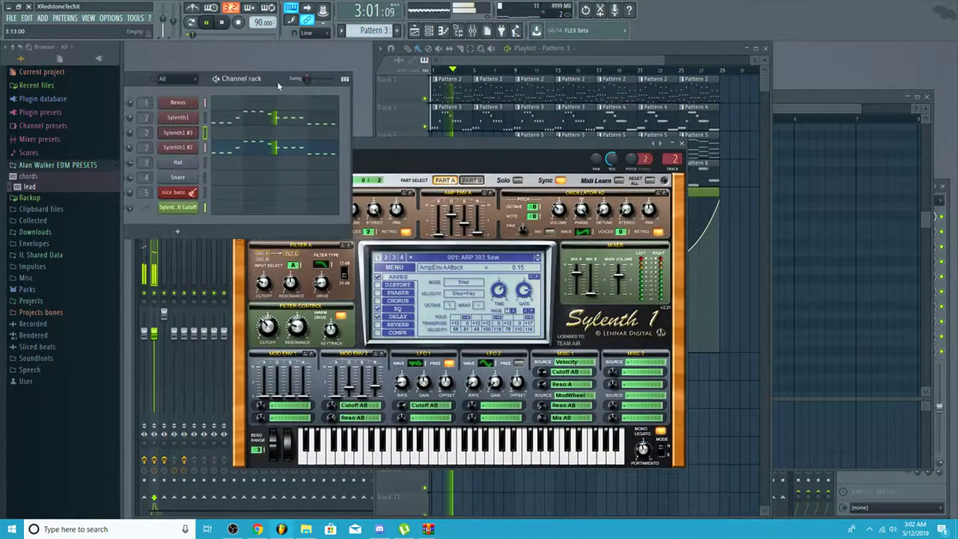
- Play the song from about bar 9 and mute playlist Track 2
{"action": "left_click", "coordinate": [528, 78]}
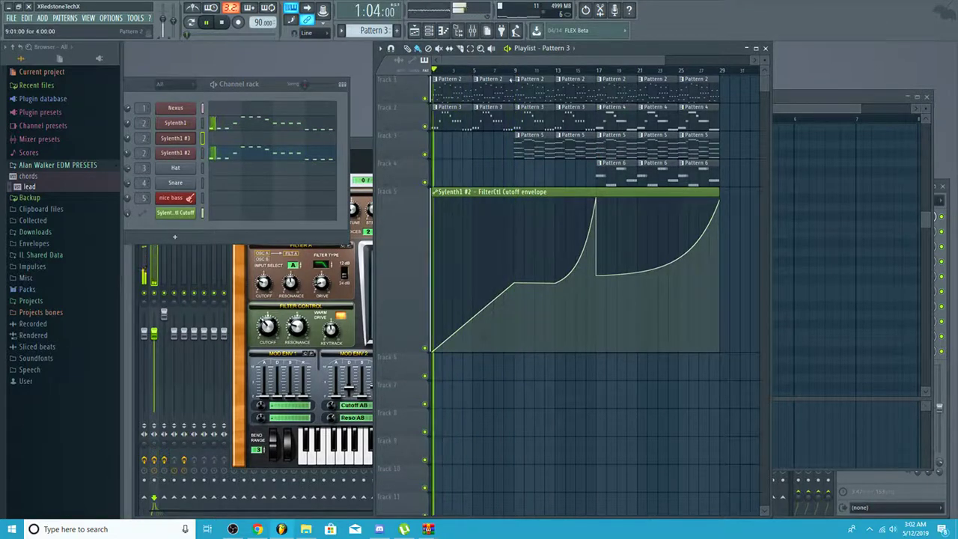
{"action": "left_click", "coordinate": [426, 127]}
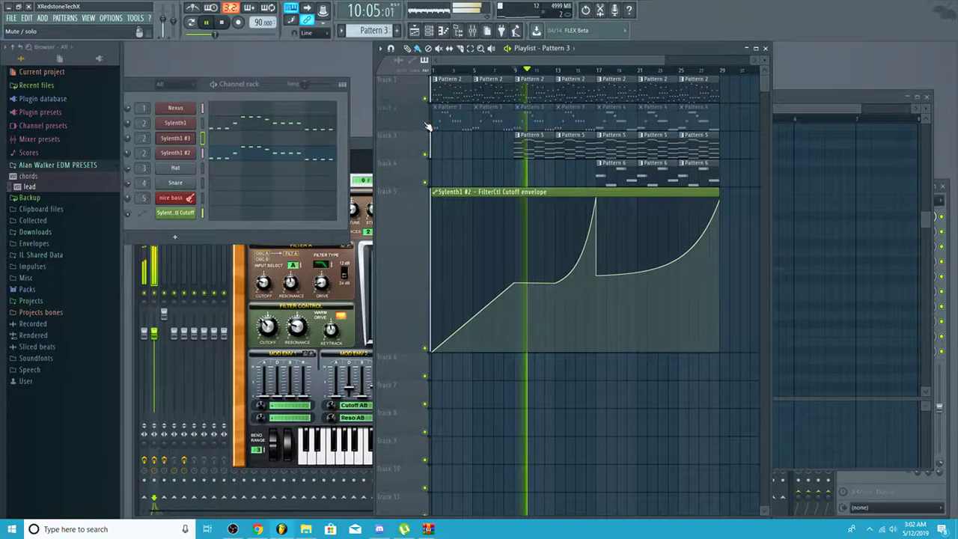
- Play the song from the start and inspect the synth settings of Sylenth1 #2 and Sylenth1 #3
{"action": "left_click", "coordinate": [435, 70]}
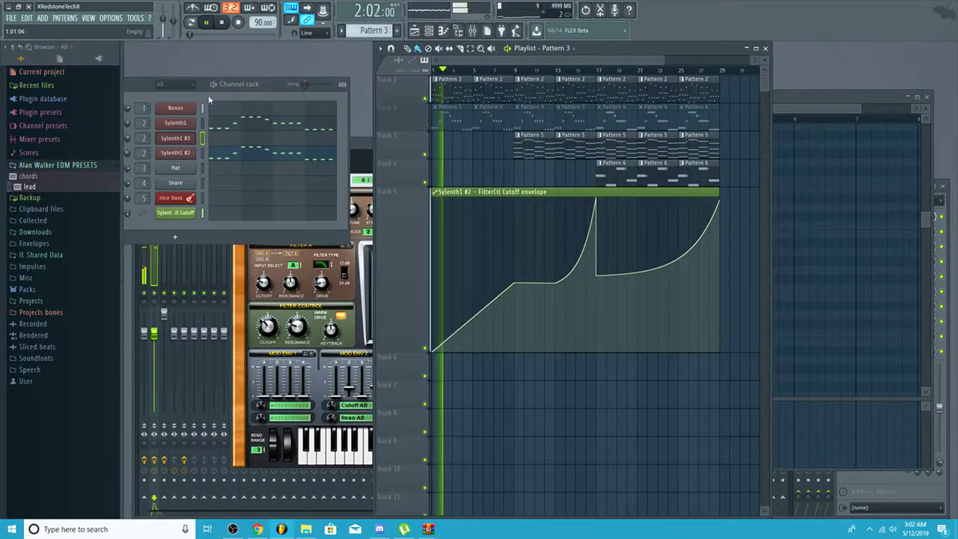
{"action": "left_click_drag", "start_coordinate": [140, 93], "coordinate": [232, 97]}
{"action": "left_click", "coordinate": [284, 159]}
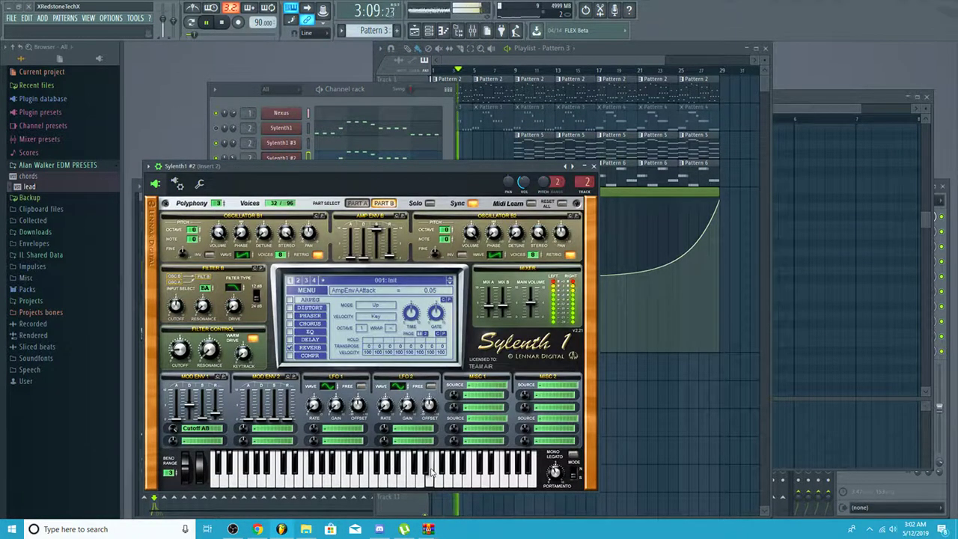
{"action": "left_click", "coordinate": [593, 166]}
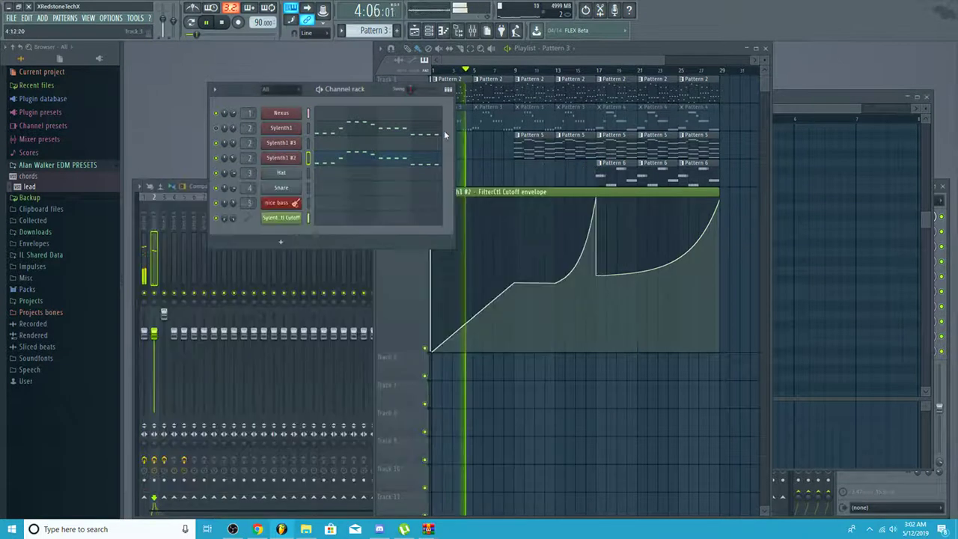
{"action": "left_click", "coordinate": [282, 142]}
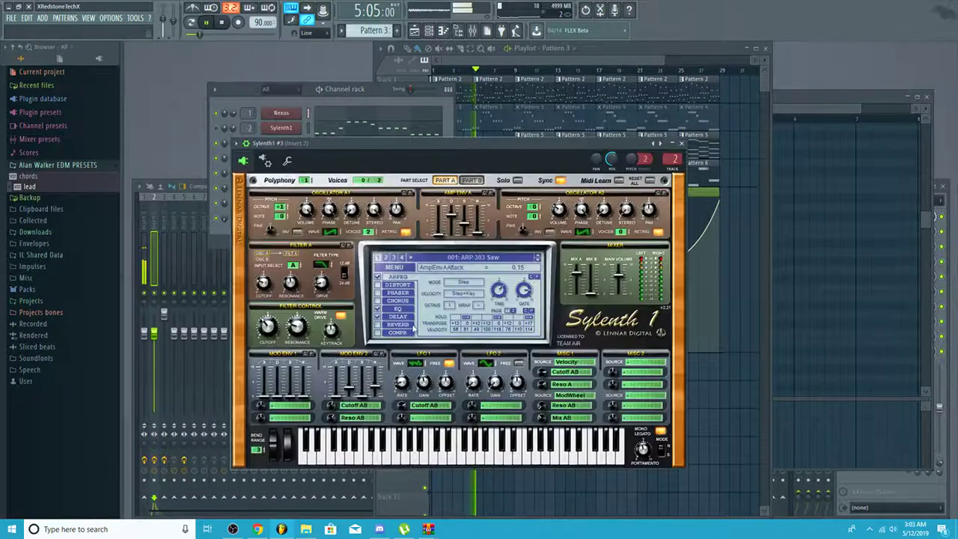
{"action": "left_click", "coordinate": [681, 143]}
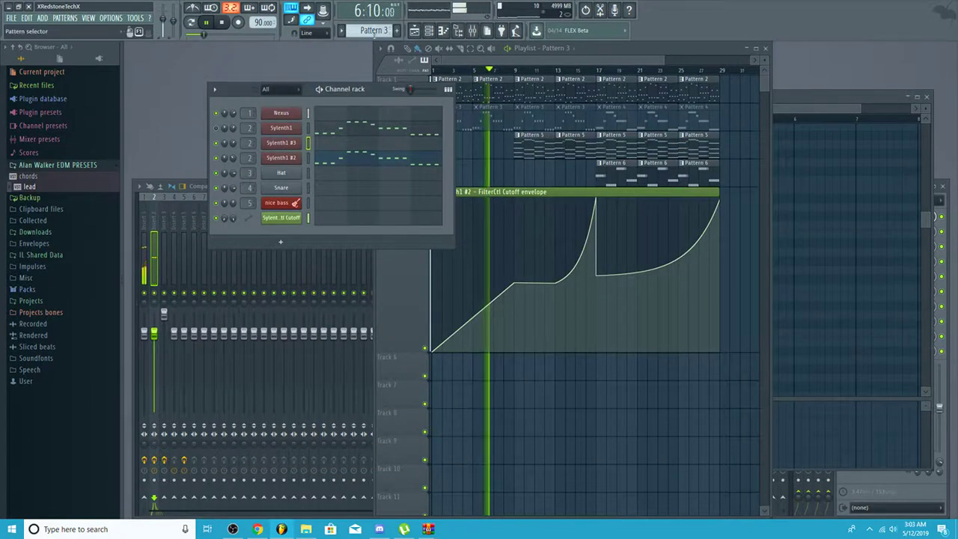
- In pattern mode, copy all Pattern 3 notes from Sylenth1 #2 into the Sylenth1 #3 piano roll
{"action": "left_click", "coordinate": [198, 22]}
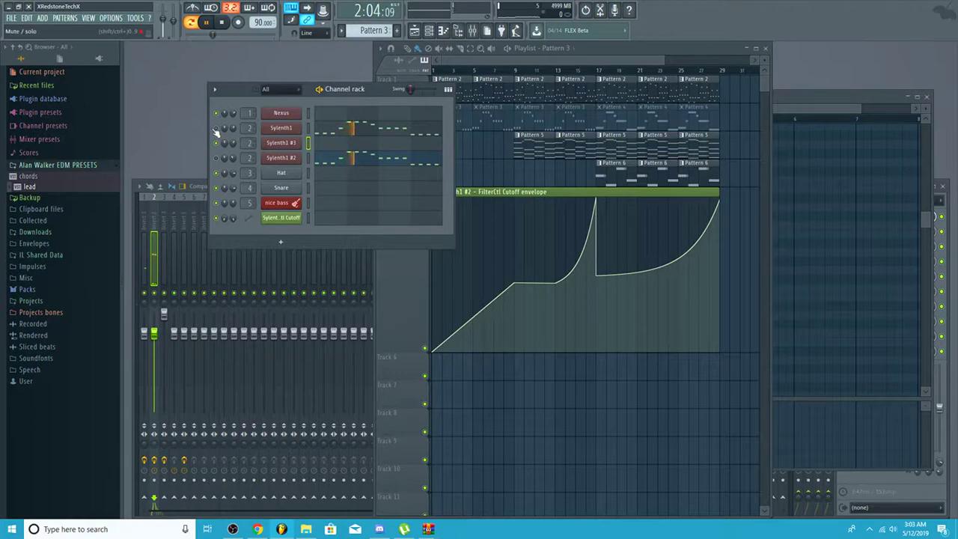
{"action": "left_click", "coordinate": [341, 158]}
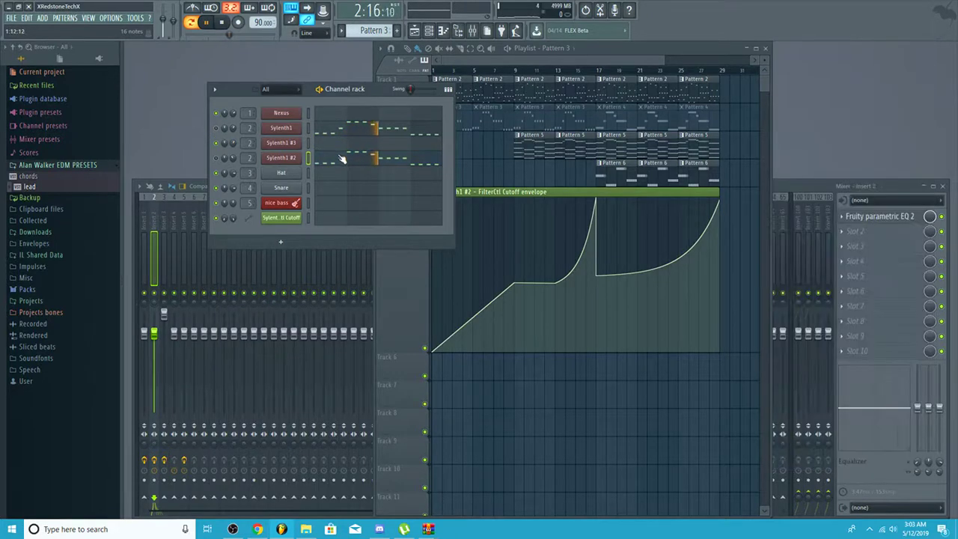
{"action": "left_click", "coordinate": [352, 158]}
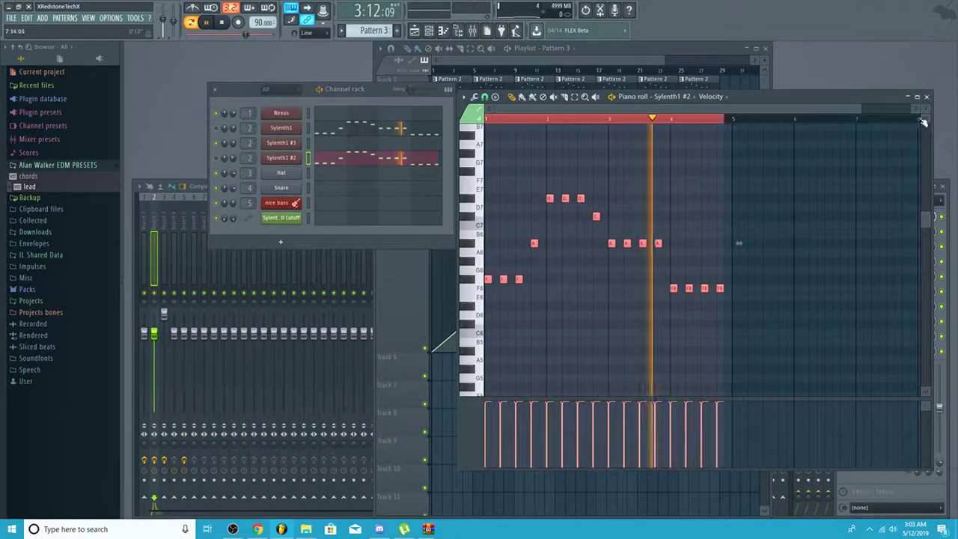
{"action": "key", "text": "space"}
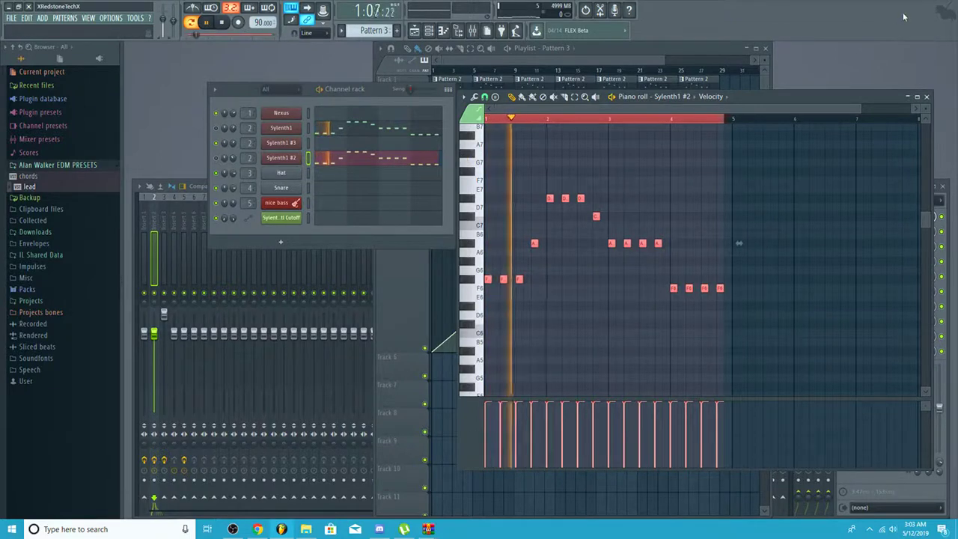
{"action": "left_click", "coordinate": [927, 98]}
{"action": "left_click", "coordinate": [384, 145]}
{"action": "key", "text": "ctrl+v"}
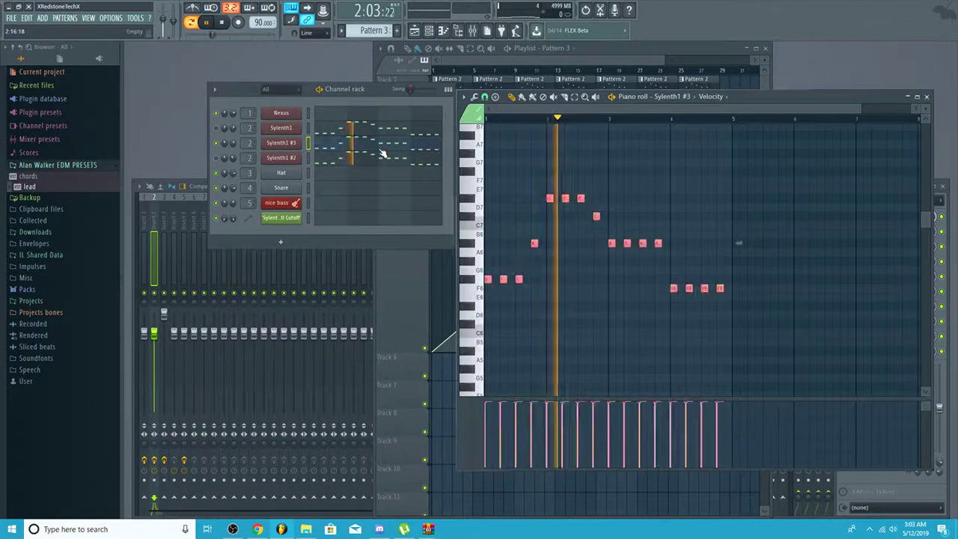
{"action": "key", "text": "space"}
{"action": "key", "text": "space"}
{"action": "left_click", "coordinate": [929, 97]}
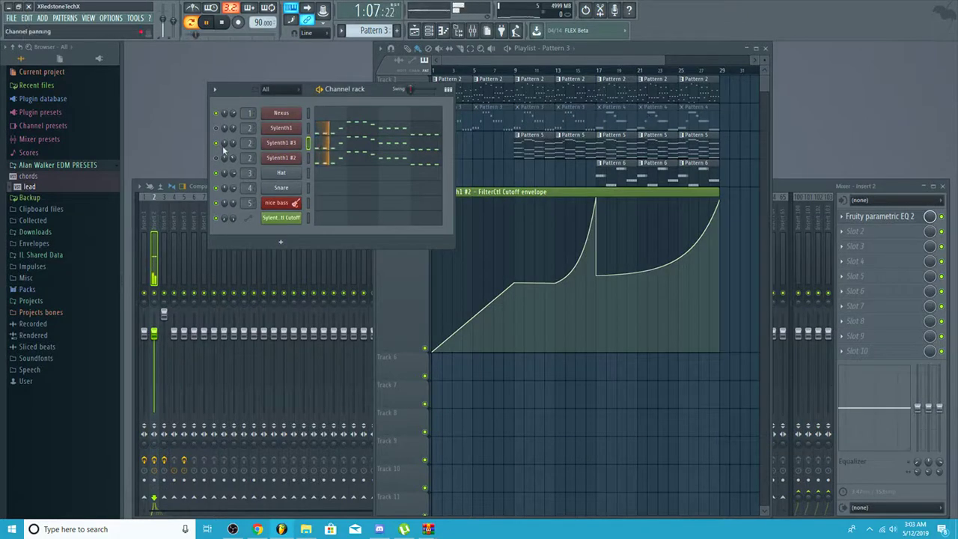
- Load the lead preset onto Sylenth1 #3 and the chords preset onto Sylenth1 #2 from the browser
{"action": "left_click_drag", "start_coordinate": [135, 183], "coordinate": [2, 222]}
{"action": "left_click_drag", "start_coordinate": [43, 185], "coordinate": [268, 159]}
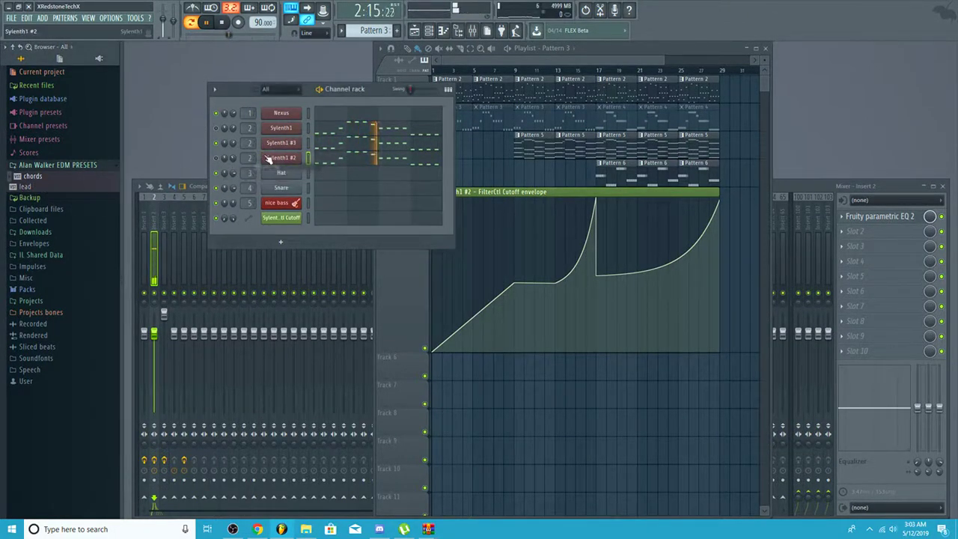
- Delete all Pattern 3 notes from the Sylenth1 #2 and Sylenth1 channels
{"action": "left_click", "coordinate": [333, 161]}
{"action": "key", "text": "ctrl+a"}
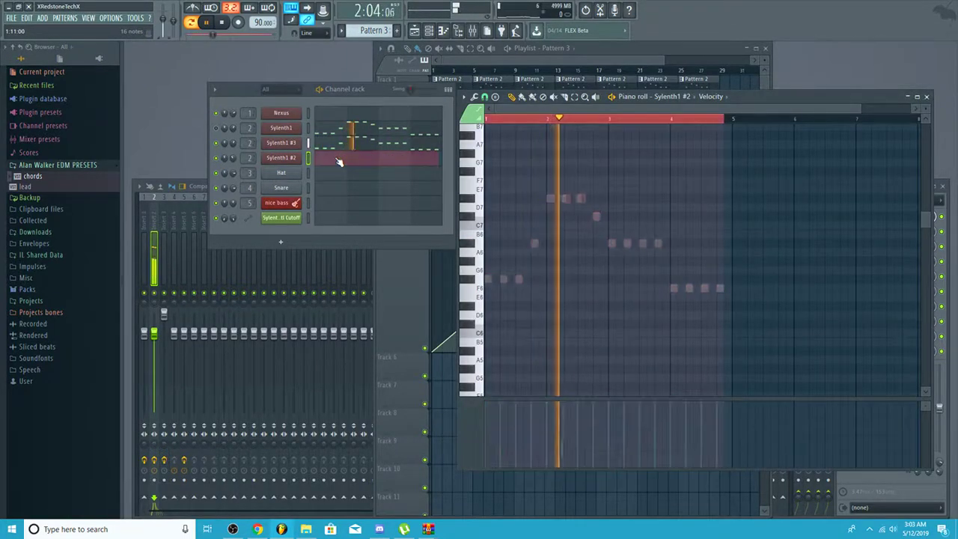
{"action": "left_click", "coordinate": [339, 136]}
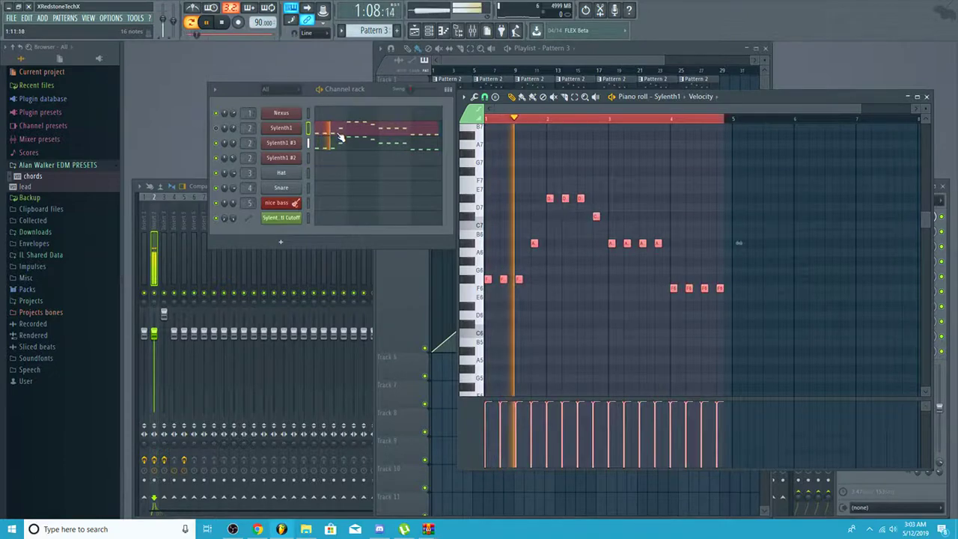
{"action": "key", "text": "Delete"}
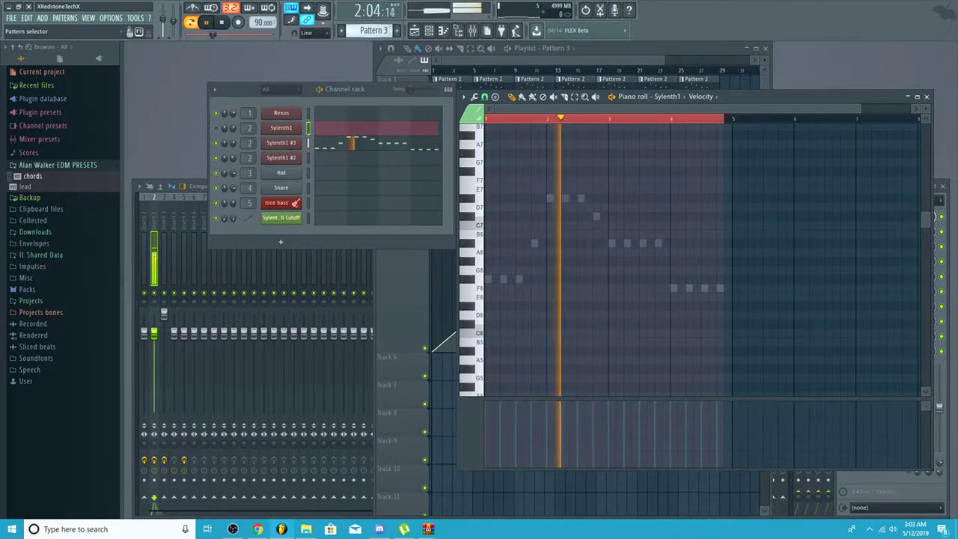
- Switch to Pattern 4 and delete all notes of the Sylenth1 channel
{"action": "scroll", "coordinate": [372, 31], "scroll_direction": "up", "scroll_amount": 1}
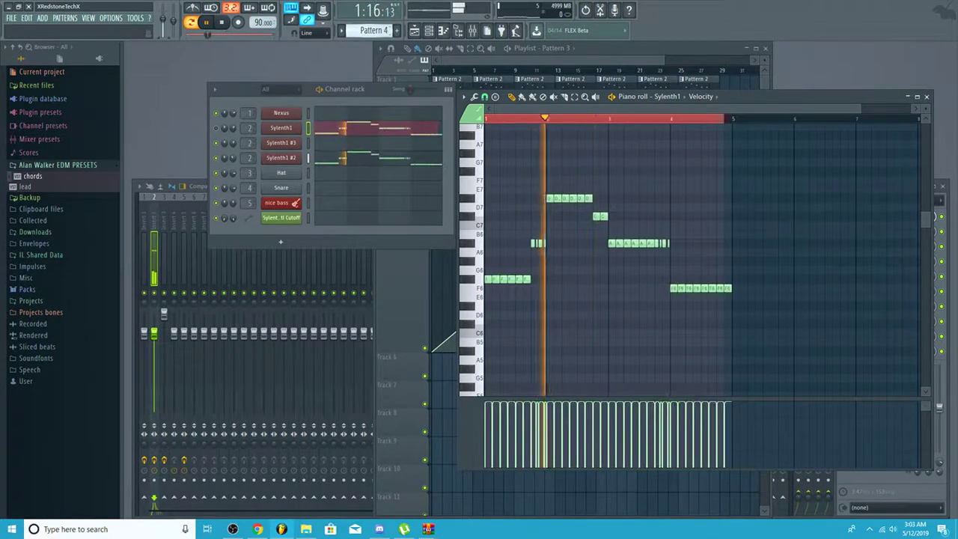
{"action": "left_click", "coordinate": [381, 133]}
{"action": "left_click", "coordinate": [381, 134]}
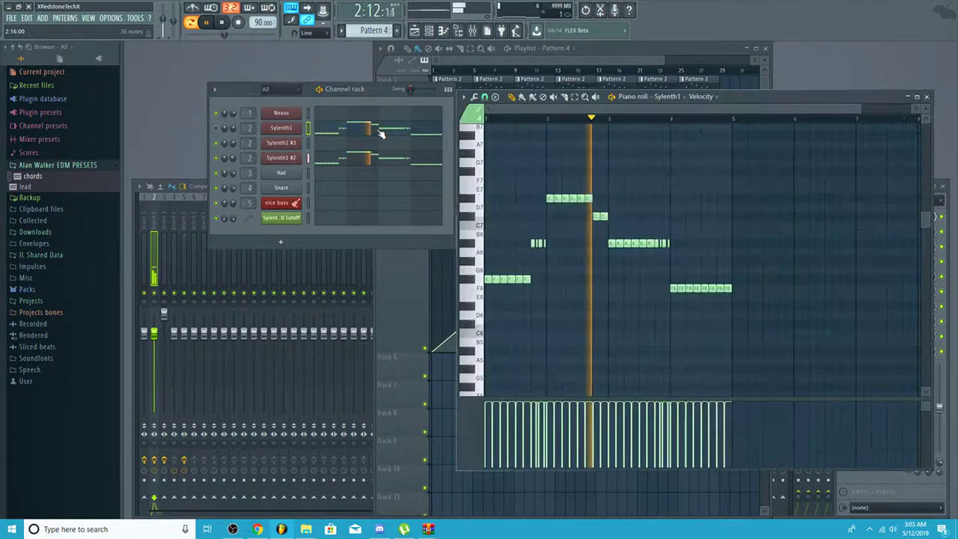
{"action": "key", "text": "ctrl+a"}
{"action": "key", "text": "Delete"}
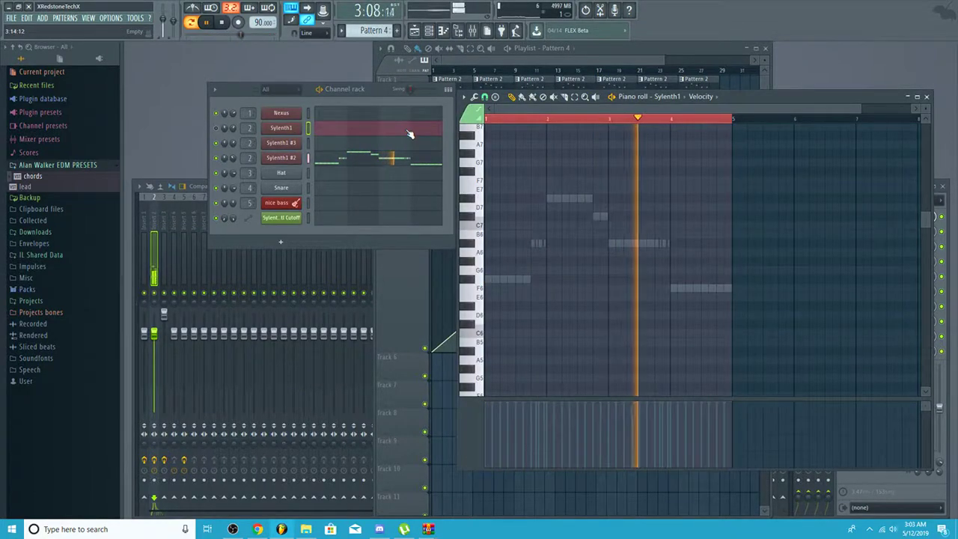
- Copy the Pattern 4 notes of Sylenth1 #2 into Sylenth1 #3 and delete them from Sylenth1 #2
{"action": "left_click", "coordinate": [341, 155]}
{"action": "key", "text": "ctrl+a"}
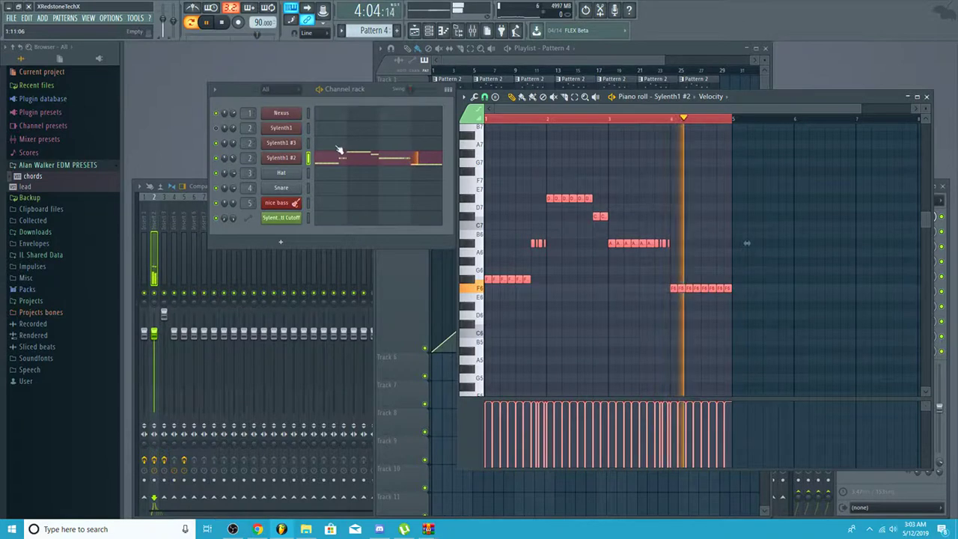
{"action": "left_click", "coordinate": [338, 148]}
{"action": "key", "text": "ctrl+v"}
{"action": "left_click", "coordinate": [345, 164]}
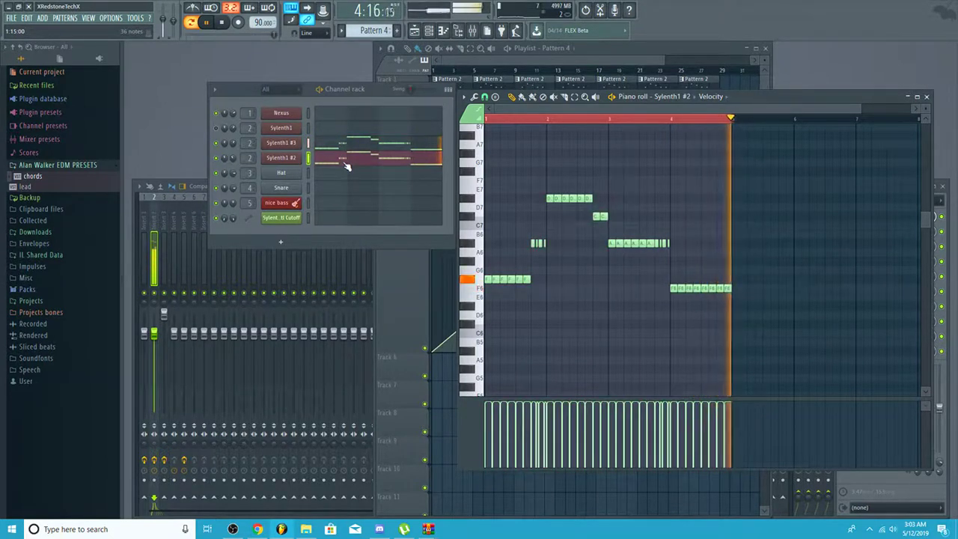
{"action": "key", "text": "ctrl+a"}
{"action": "key", "text": "Delete"}
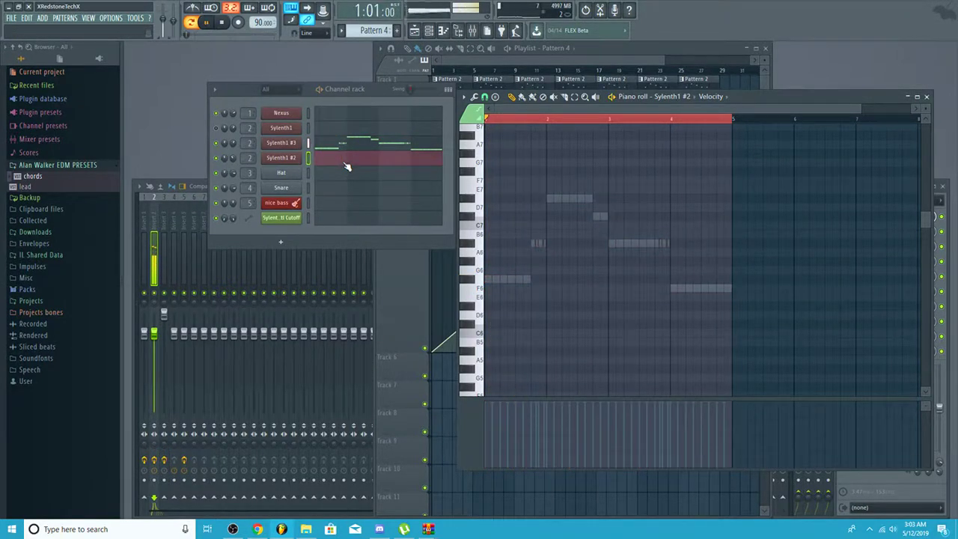
- Route Sylenth1 #2 to mixer track 3 and play Pattern 5
{"action": "key", "text": "space"}
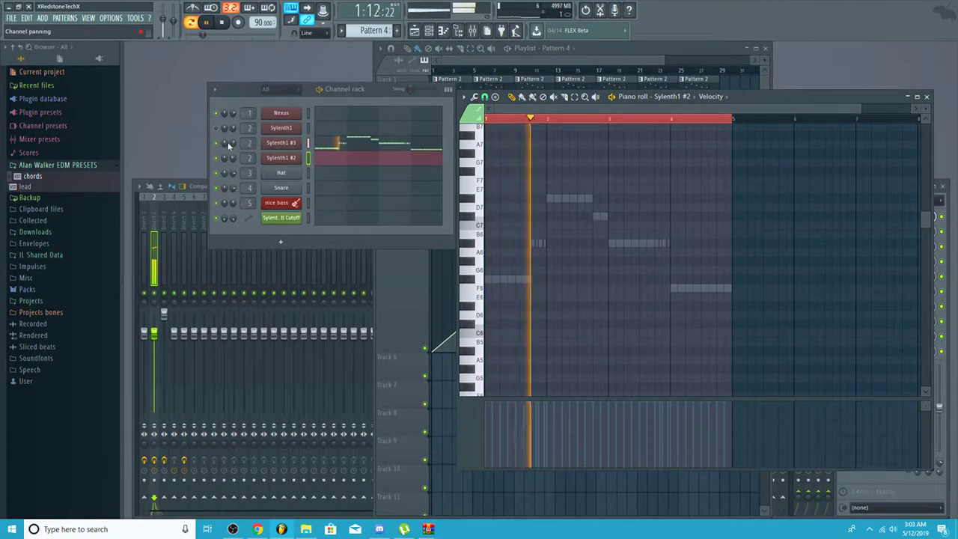
{"action": "left_click_drag", "start_coordinate": [250, 158], "coordinate": [250, 152]}
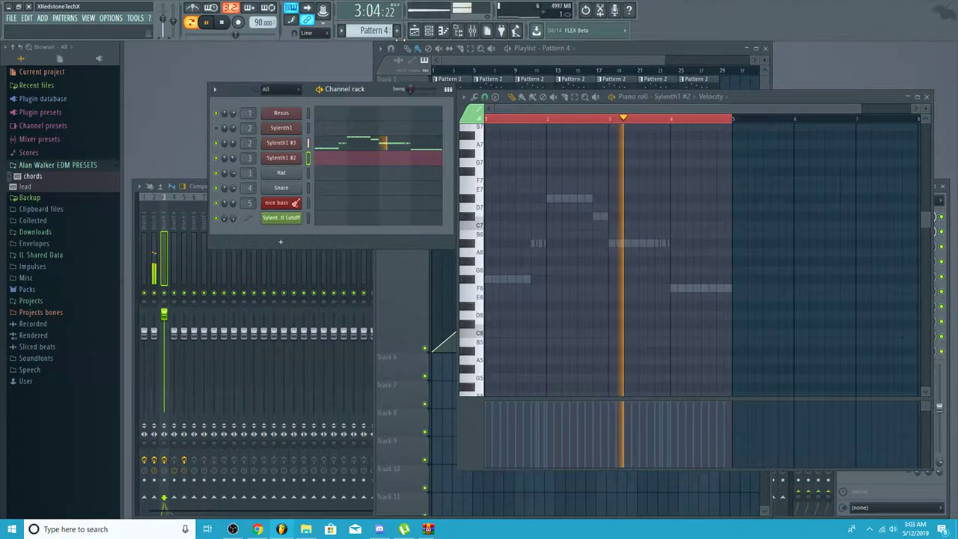
{"action": "scroll", "coordinate": [381, 32], "scroll_direction": "down", "scroll_amount": 1}
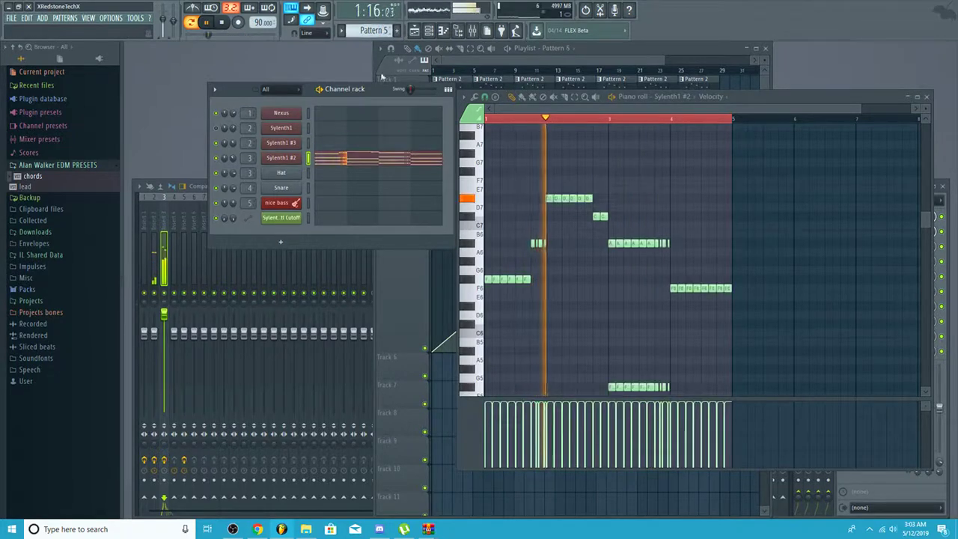
{"action": "key", "text": "space"}
{"action": "key", "text": "space"}
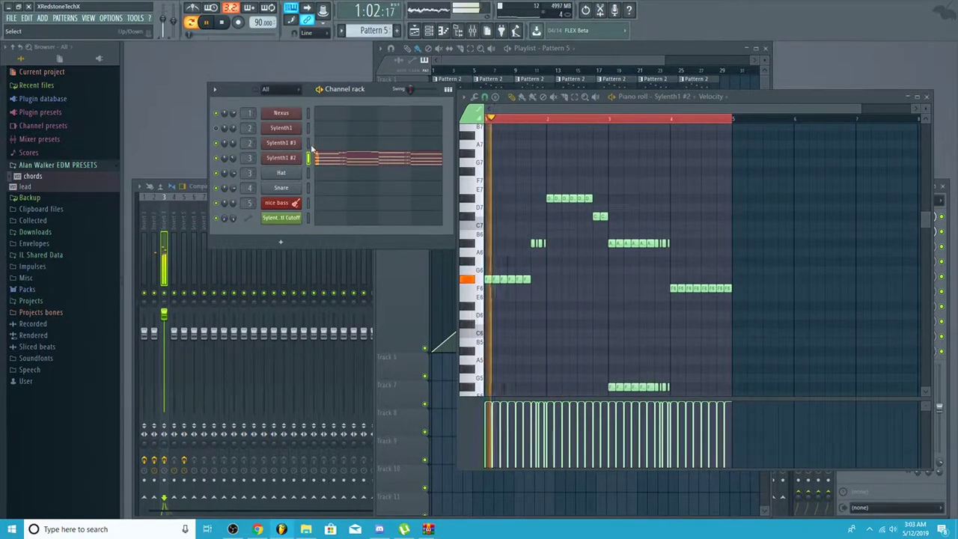
- Play the arrangement in song mode from about bars 5 and 8 and unmute playlist Track 2
{"action": "left_click", "coordinate": [422, 33]}
{"action": "left_click", "coordinate": [478, 71]}
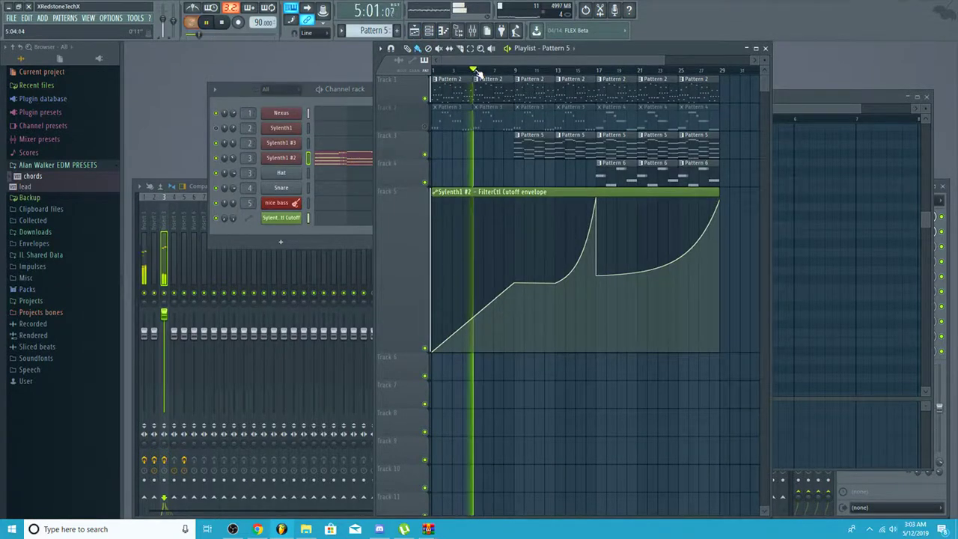
{"action": "left_click", "coordinate": [509, 72]}
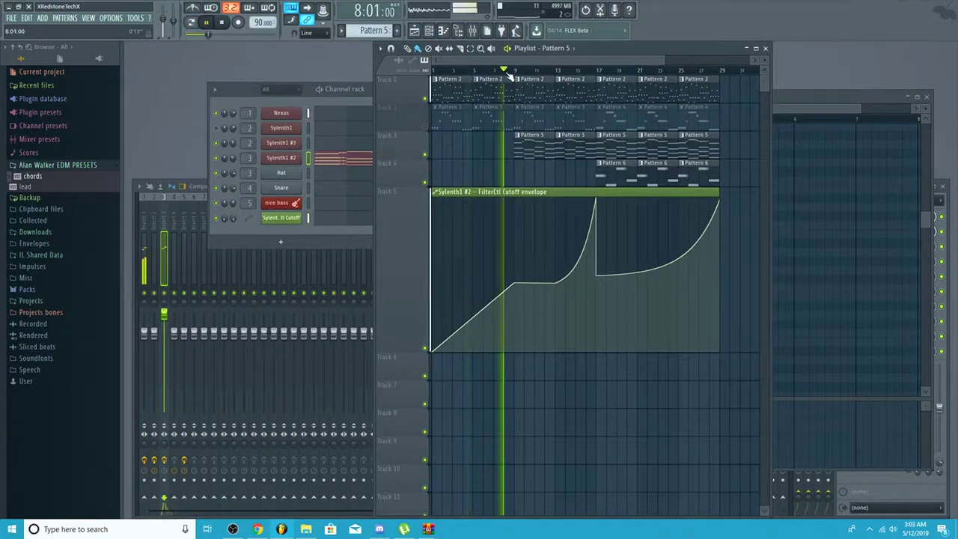
{"action": "left_click", "coordinate": [426, 127]}
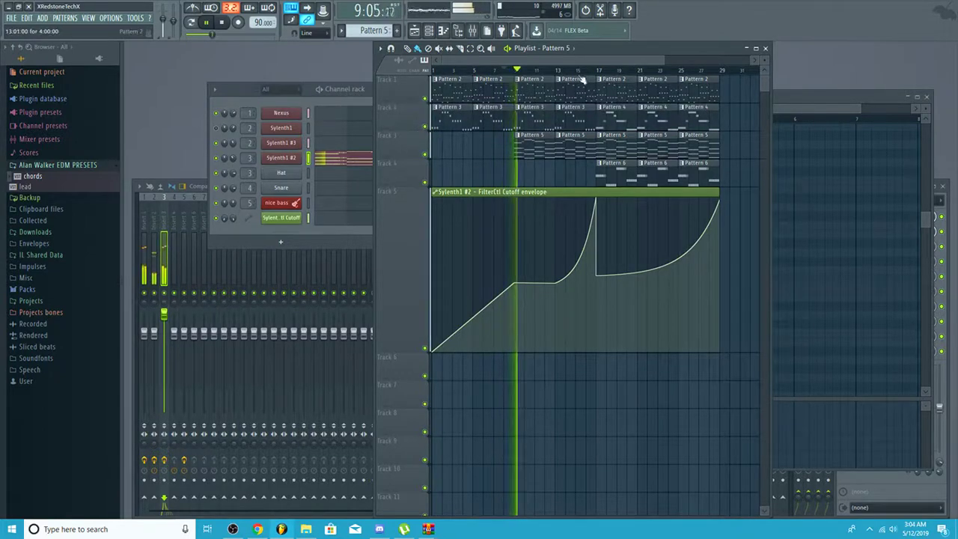
- Listen to the arrangement from about bars 13, 18 and 16, then from bar 9
{"action": "left_click", "coordinate": [557, 72]}
{"action": "left_click", "coordinate": [606, 71]}
{"action": "left_click", "coordinate": [589, 72]}
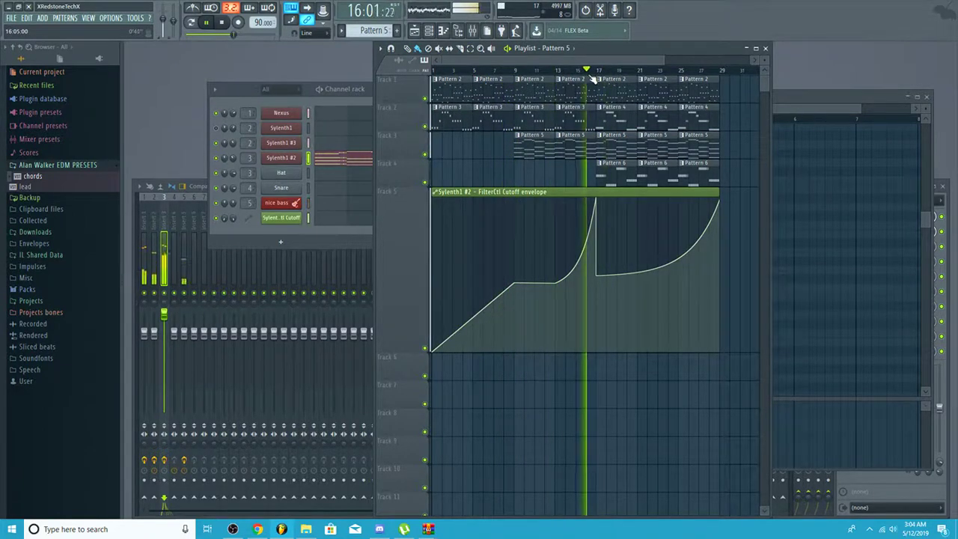
{"action": "left_click", "coordinate": [516, 70]}
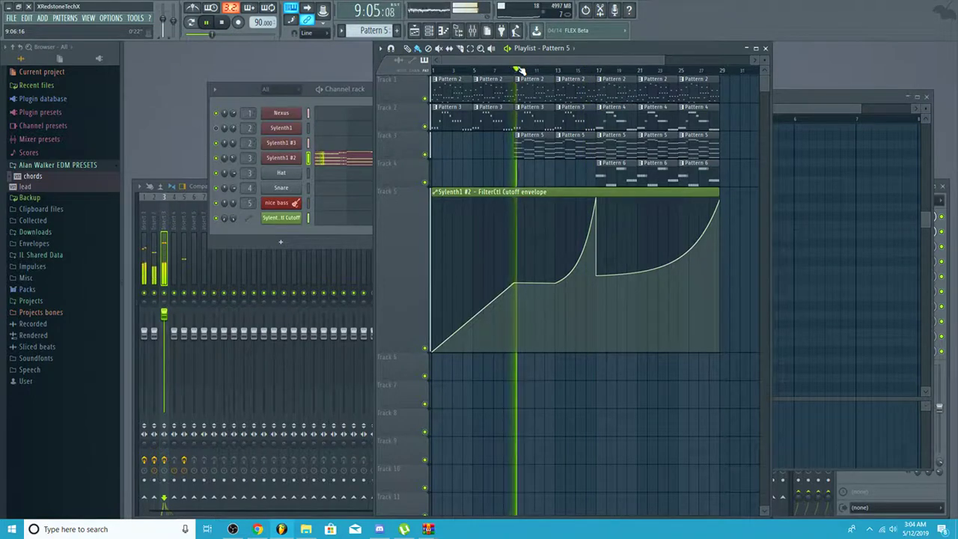
- Lower the main volume of Sylenth1 #3 to 2.07 and close its plugin window
{"action": "left_click", "coordinate": [225, 96]}
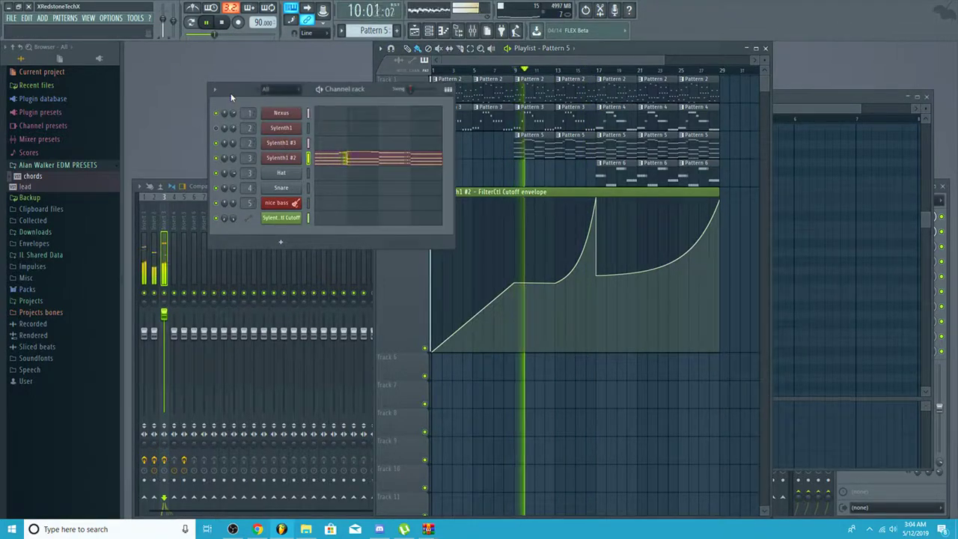
{"action": "left_click", "coordinate": [282, 144]}
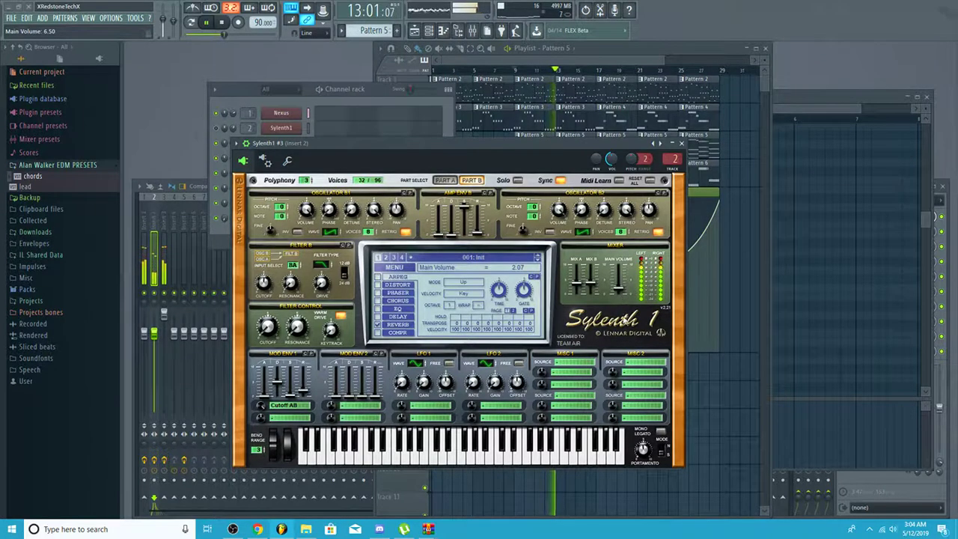
{"action": "left_click", "coordinate": [681, 144]}
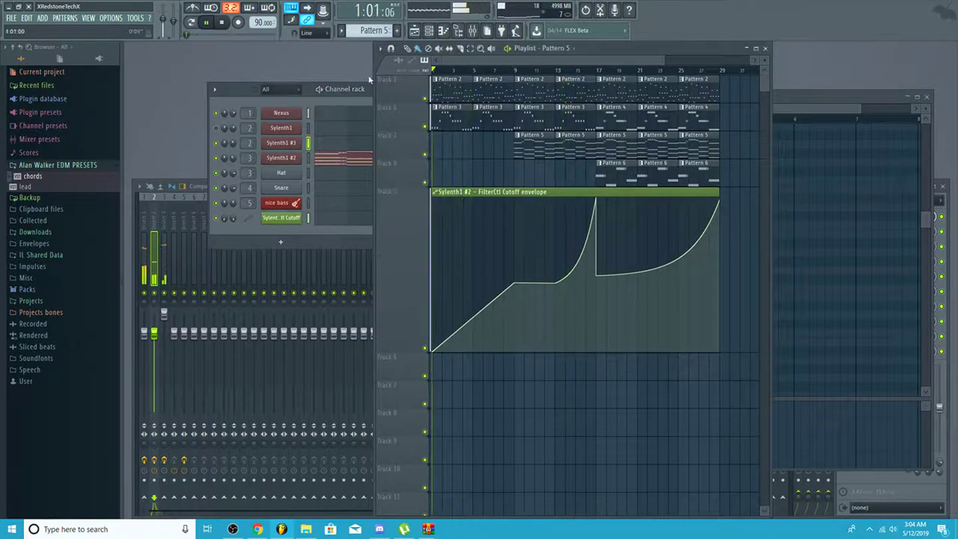
- Bring the channel rack forward and play the song from about bar 9
{"action": "left_click", "coordinate": [307, 130]}
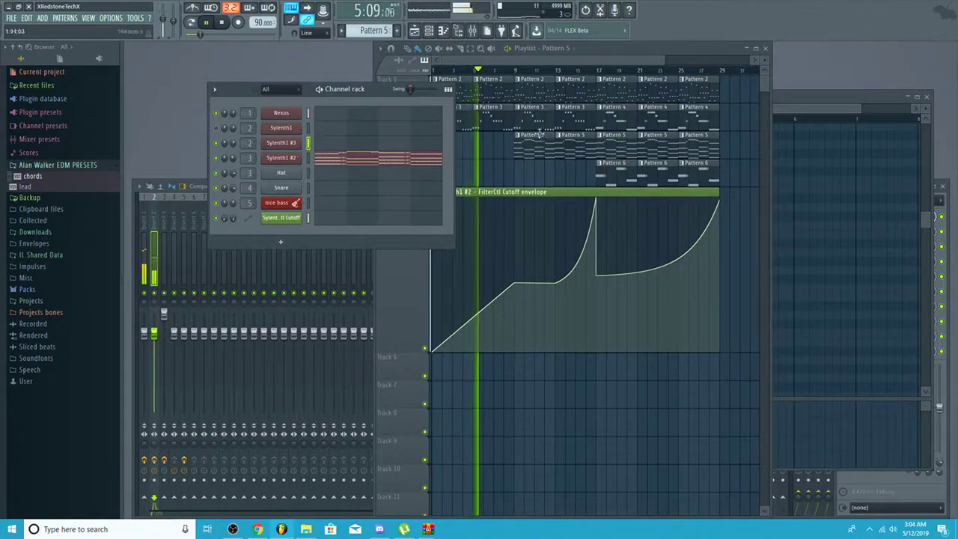
{"action": "left_click", "coordinate": [516, 70]}
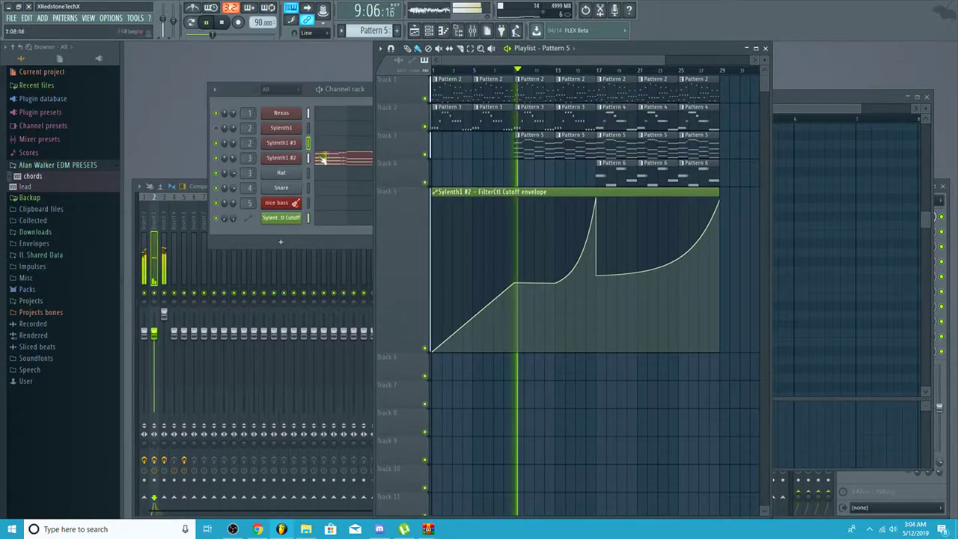
- Listen to the arrangement from about bar 17, then again from about bars 15 and 13
{"action": "left_click", "coordinate": [234, 159]}
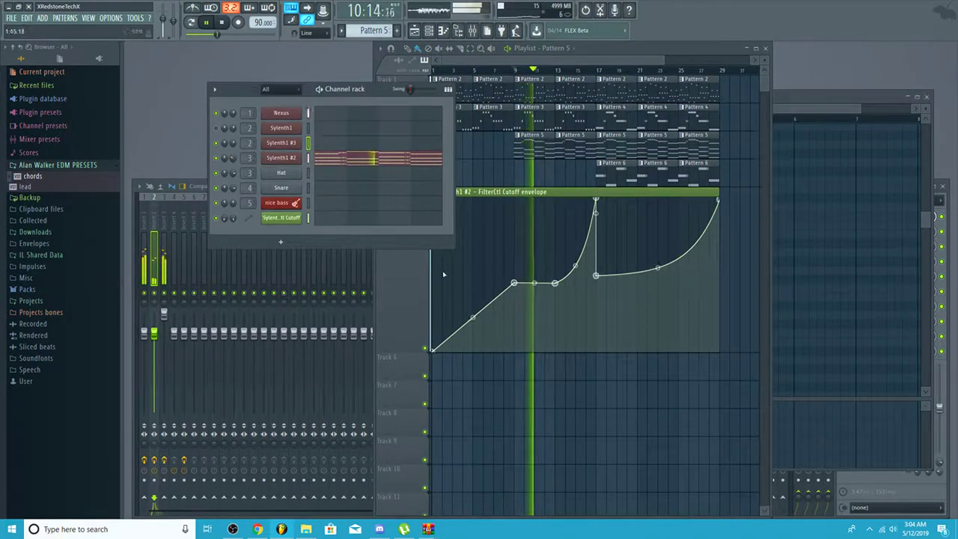
{"action": "left_click", "coordinate": [399, 271]}
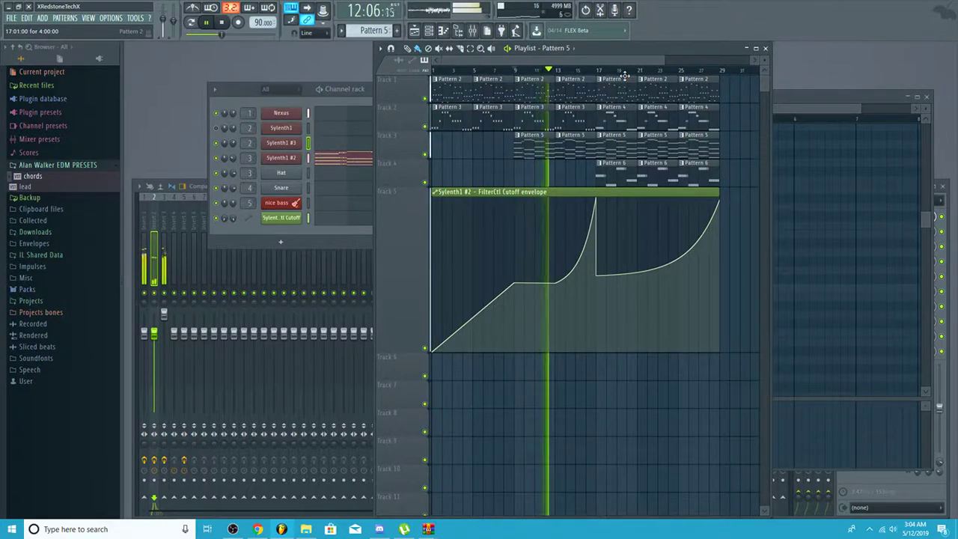
{"action": "left_click", "coordinate": [589, 73]}
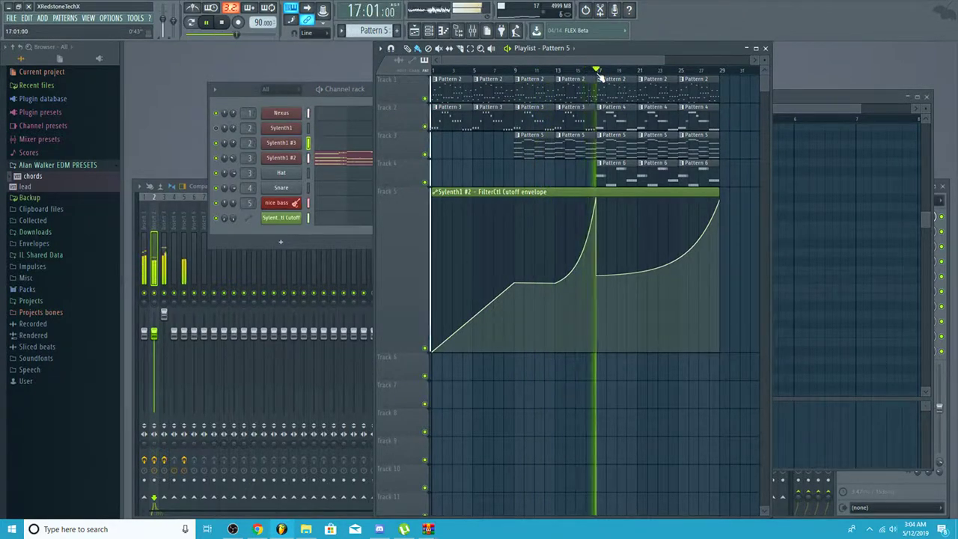
{"action": "left_click", "coordinate": [582, 73]}
{"action": "left_click", "coordinate": [577, 72]}
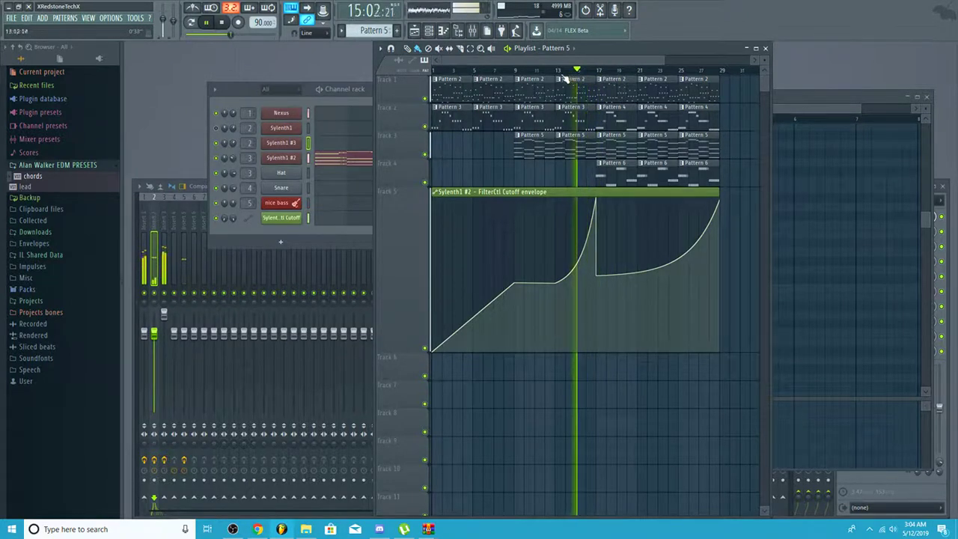
{"action": "left_click", "coordinate": [556, 73]}
{"action": "left_click", "coordinate": [567, 72]}
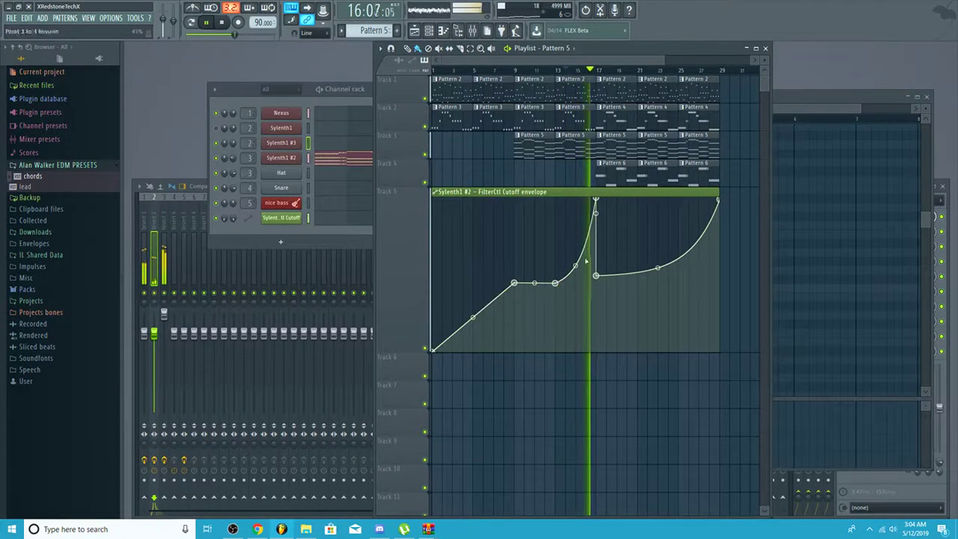
- Turn down the Sylenth1 #2 channel volume in the channel rack and pause the song around bar 20
{"action": "left_click_drag", "start_coordinate": [233, 158], "coordinate": [233, 211]}
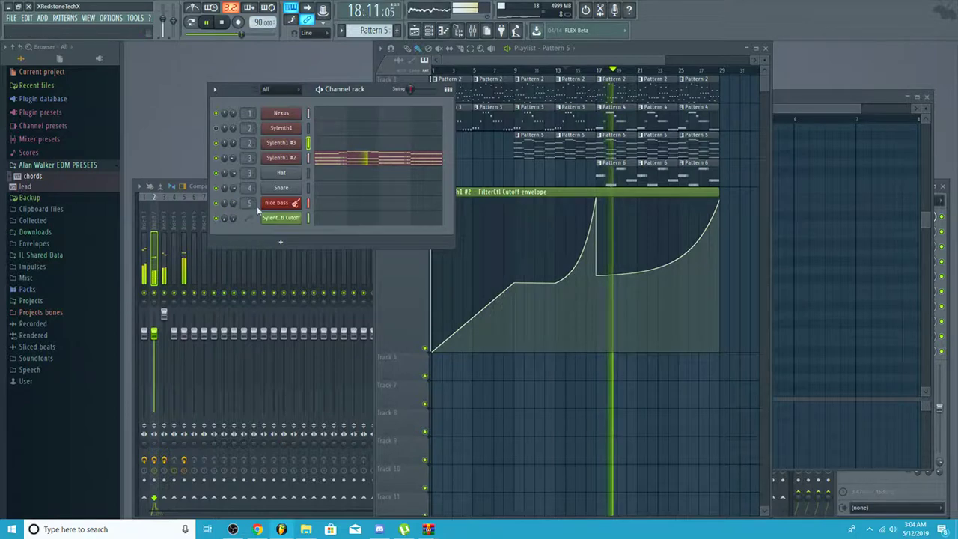
{"action": "left_click", "coordinate": [421, 250]}
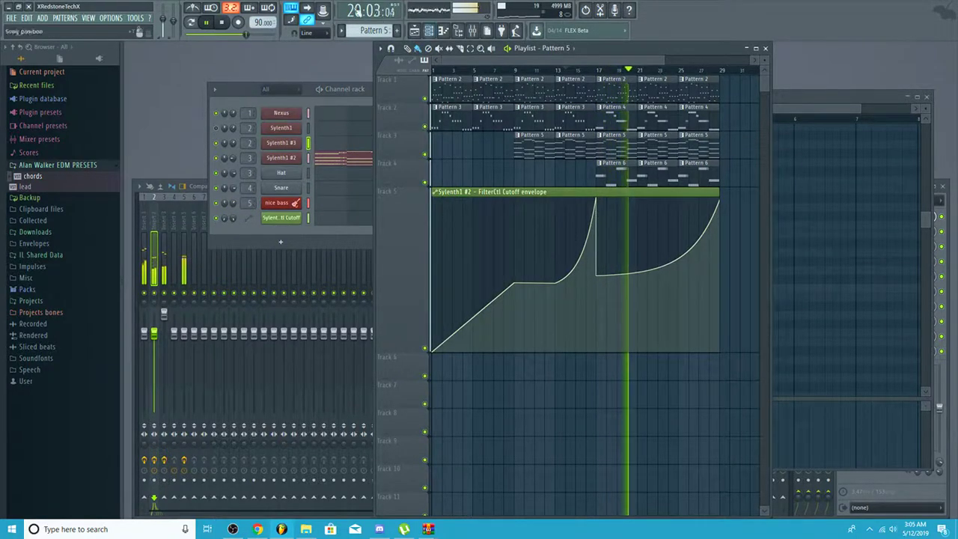
{"action": "left_click", "coordinate": [209, 23]}
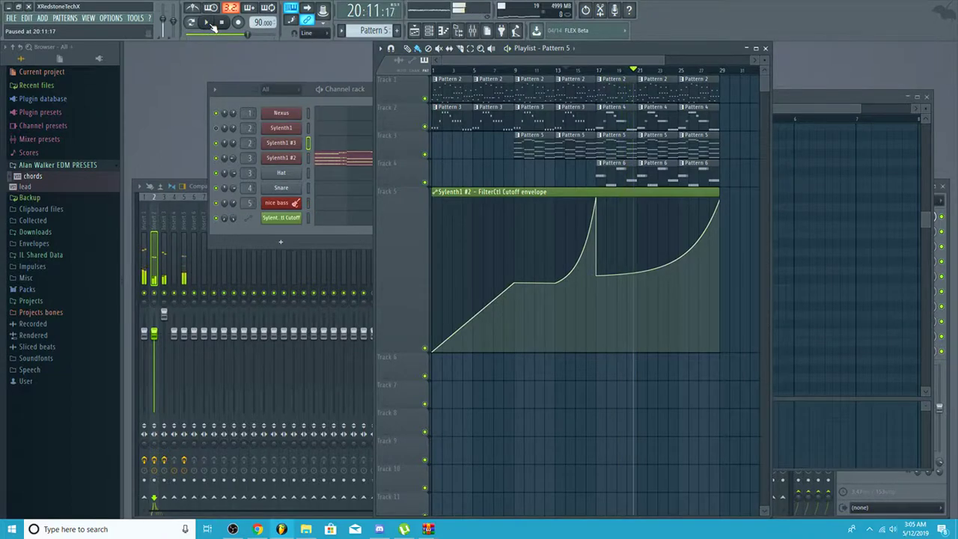
- Look through the Loops and Legacy FX packs, auditioning samples such as FX_GhH and FLS_Glass Break_02
{"action": "left_click", "coordinate": [55, 291]}
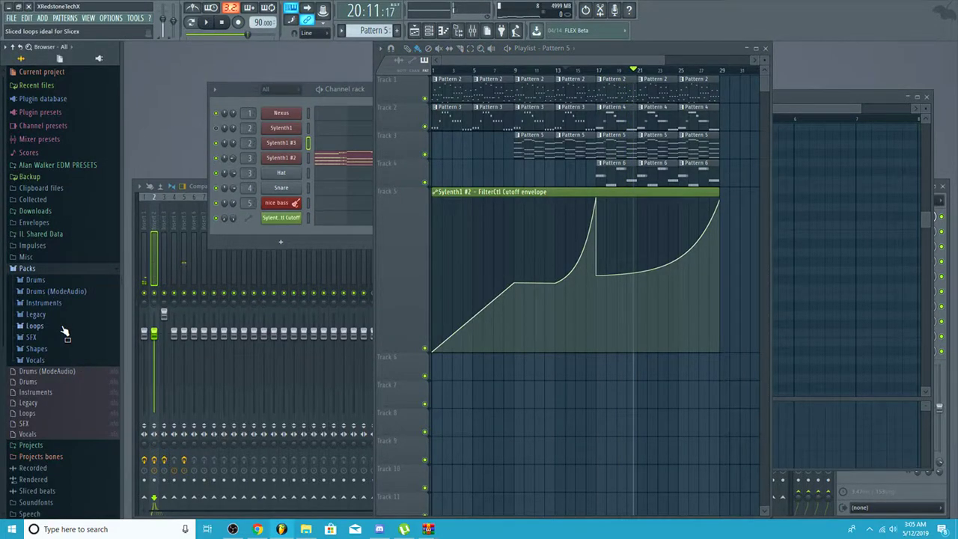
{"action": "left_click", "coordinate": [35, 326]}
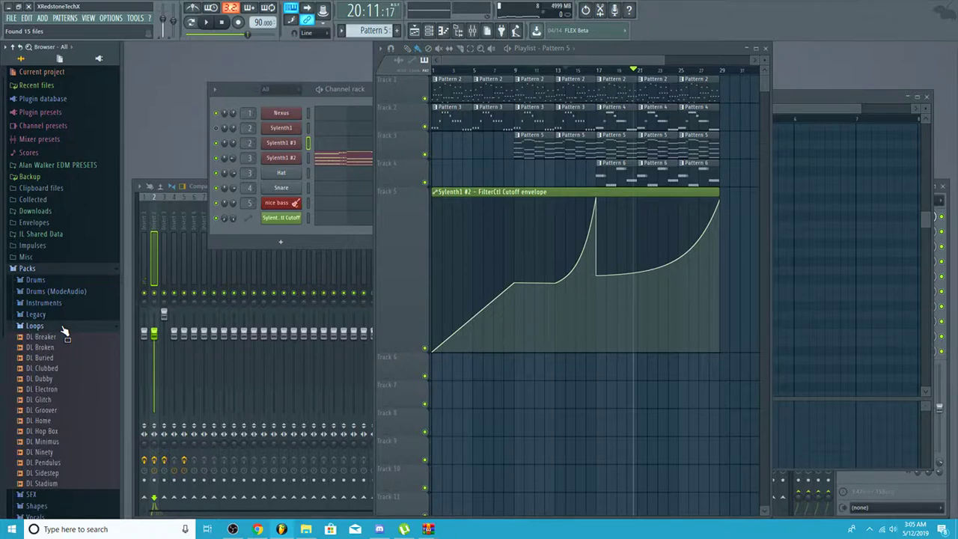
{"action": "left_click", "coordinate": [64, 329]}
{"action": "left_click", "coordinate": [64, 316]}
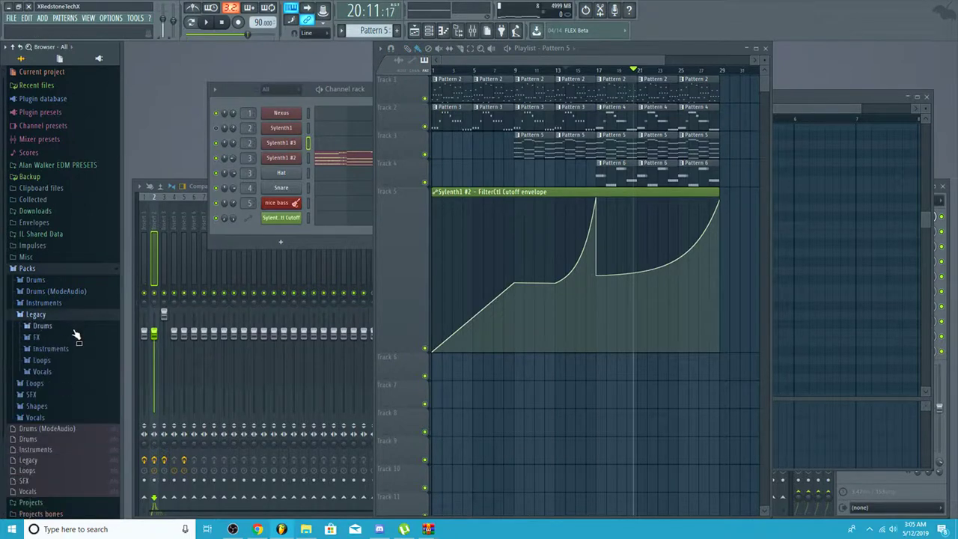
{"action": "left_click", "coordinate": [37, 337]}
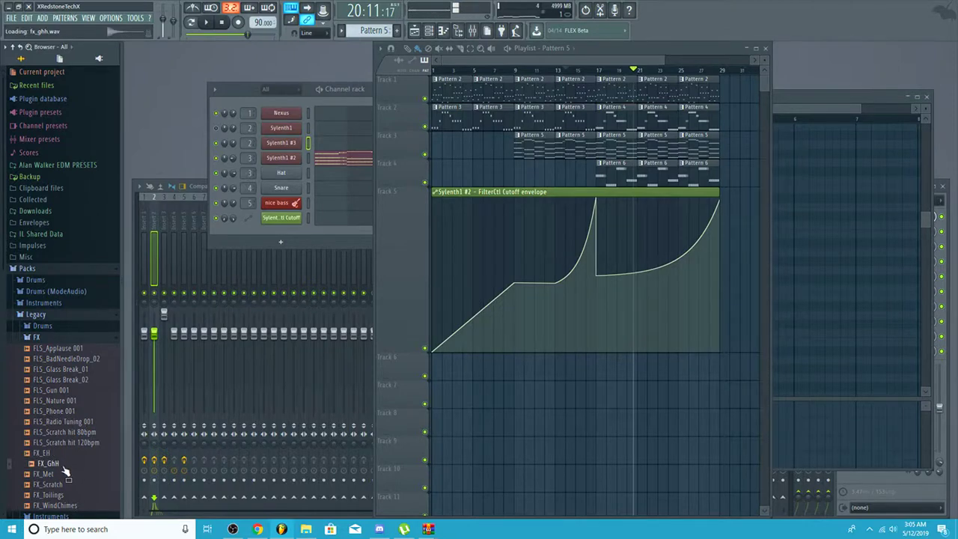
{"action": "left_click", "coordinate": [46, 370]}
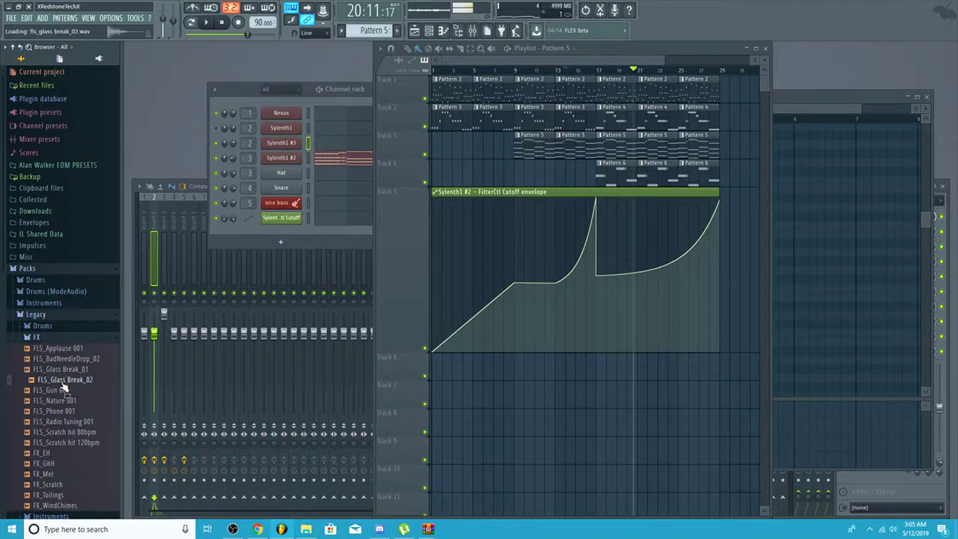
{"action": "left_click", "coordinate": [65, 338]}
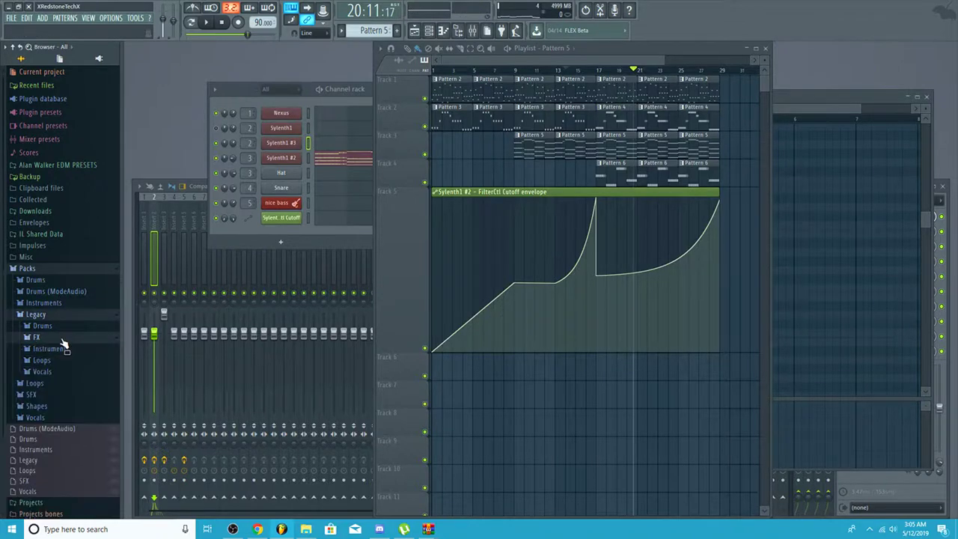
- Audition impact sounds in the SFX pack, including SFX 8bit Drop, SFX Thunder Sheet, SFX Thunder Tube and SFX Bass Sweep Drop
{"action": "left_click", "coordinate": [59, 396]}
{"action": "scroll", "coordinate": [75, 419], "scroll_direction": "down", "scroll_amount": 3}
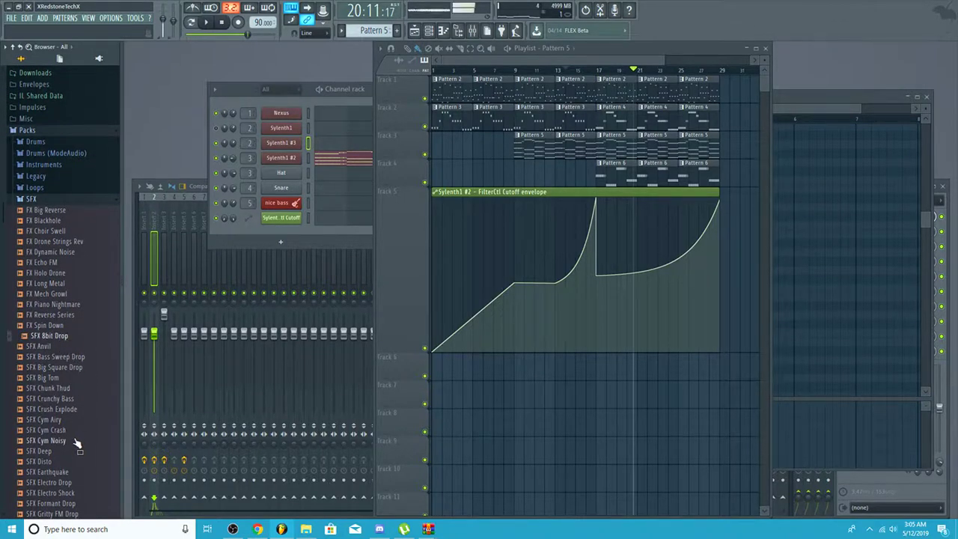
{"action": "scroll", "coordinate": [75, 438], "scroll_direction": "down", "scroll_amount": 4}
{"action": "left_click", "coordinate": [78, 430]}
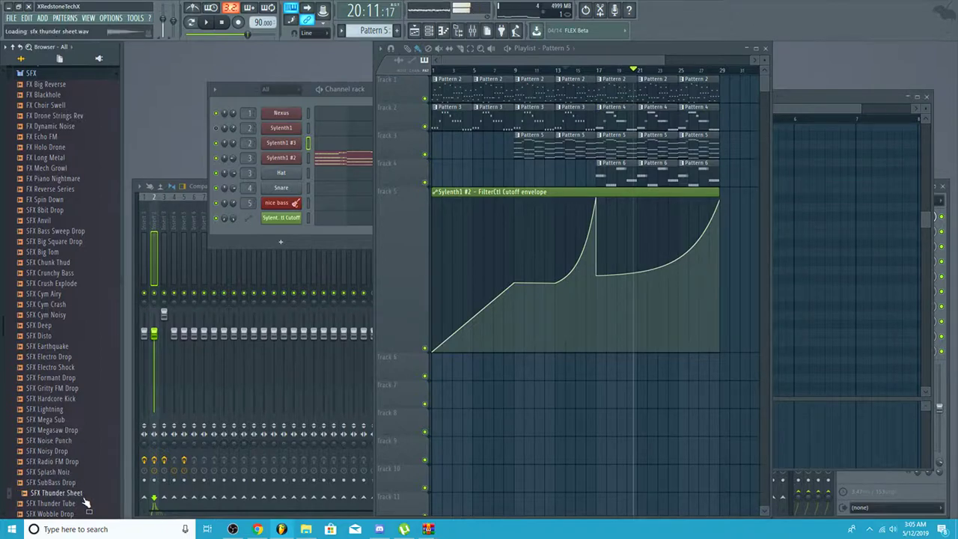
{"action": "scroll", "coordinate": [86, 503], "scroll_direction": "down", "scroll_amount": 4}
{"action": "left_click", "coordinate": [64, 381]}
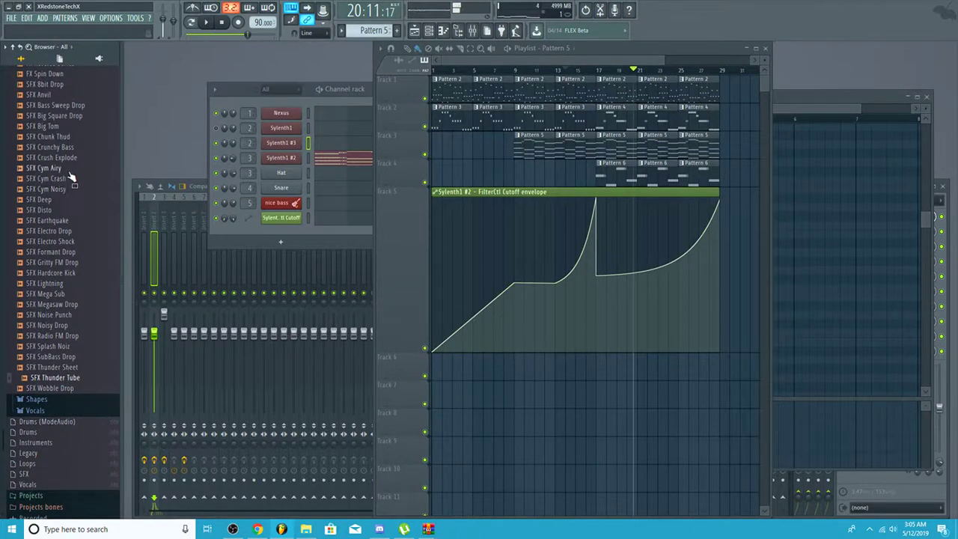
{"action": "scroll", "coordinate": [75, 237], "scroll_direction": "up", "scroll_amount": 4}
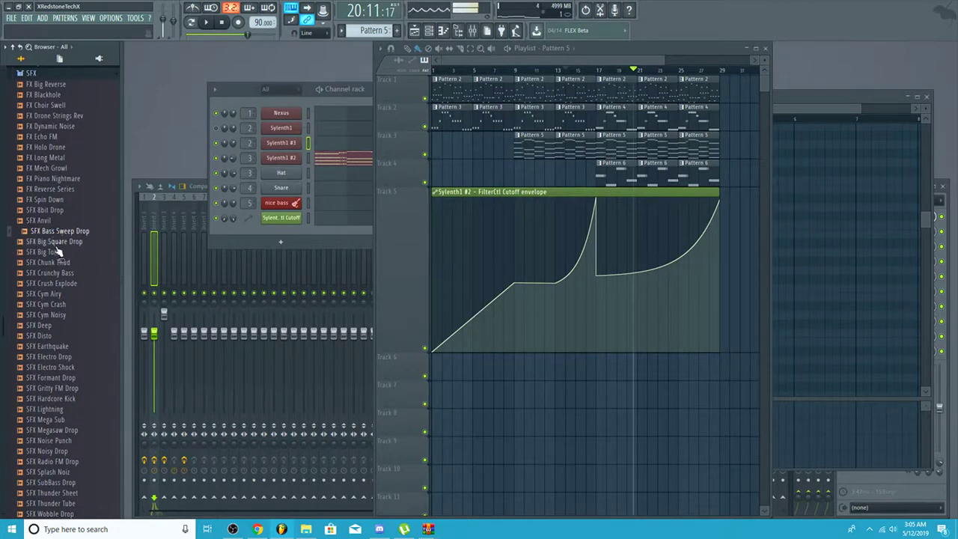
- Place SFX Big Tom on Track 6 and SFX Cym Airy on Track 7, both at bar 17 of the playlist
{"action": "key", "text": "Down"}
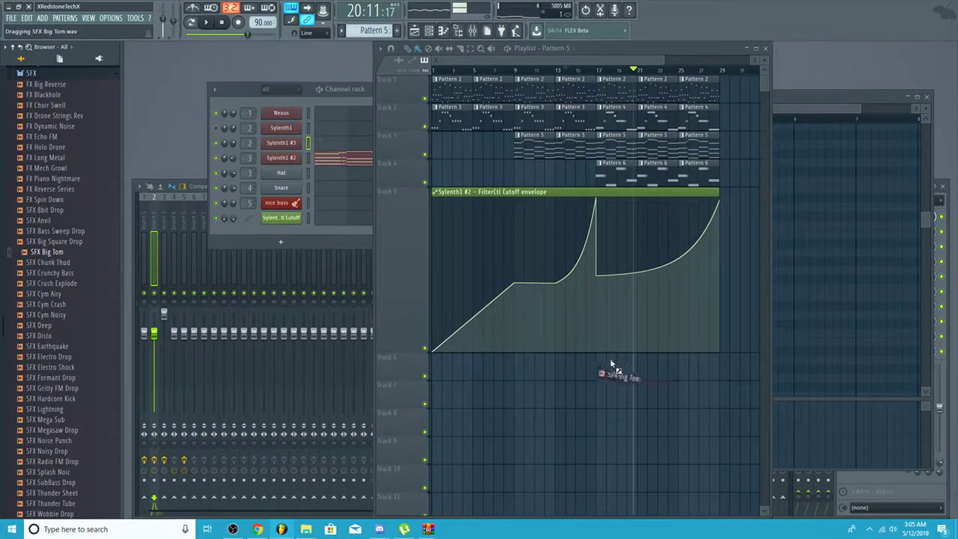
{"action": "left_click_drag", "start_coordinate": [610, 360], "coordinate": [599, 364]}
{"action": "left_click", "coordinate": [52, 284]}
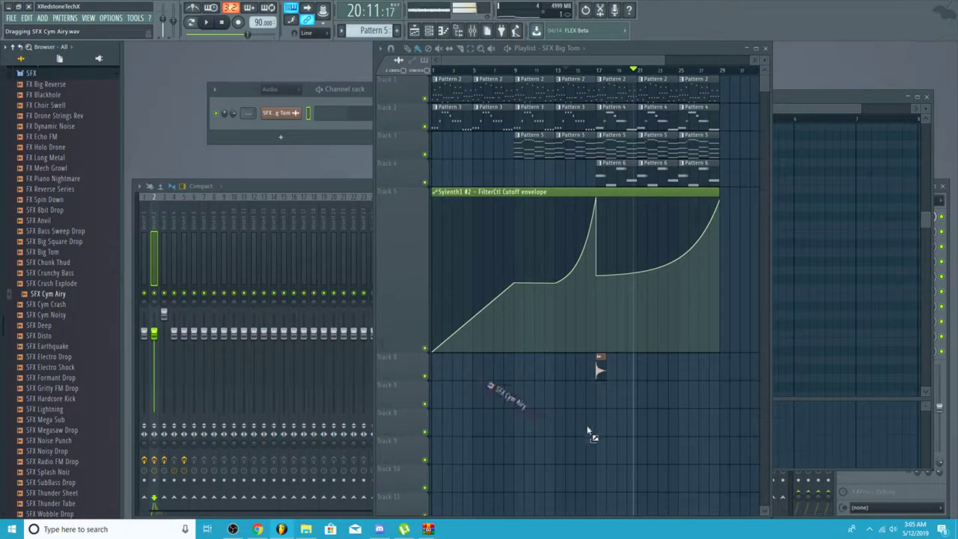
{"action": "left_click_drag", "start_coordinate": [596, 397], "coordinate": [598, 395]}
- Normalize the SFX Cym Airy sample, lower its channel volume and slightly lengthen its time stretch
{"action": "double_click", "coordinate": [599, 396]}
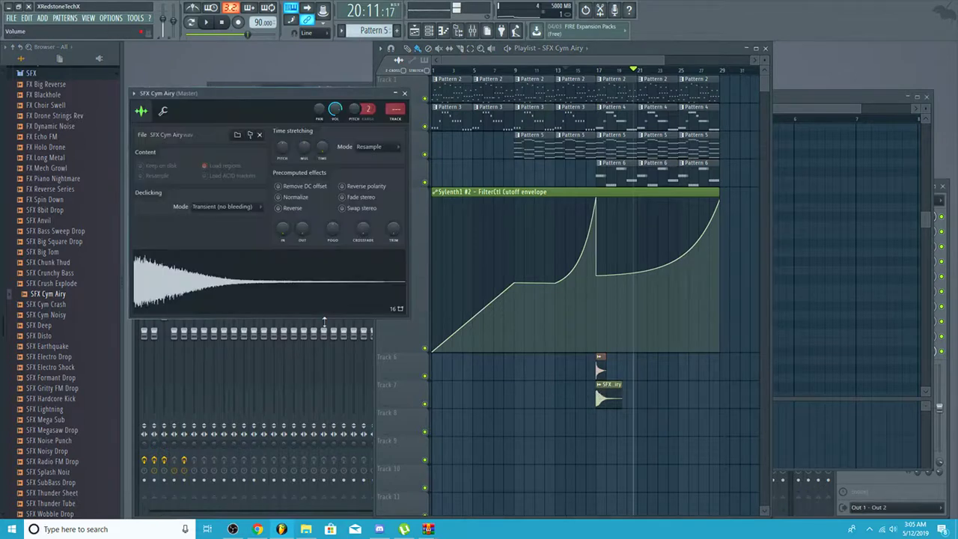
{"action": "left_click", "coordinate": [279, 197]}
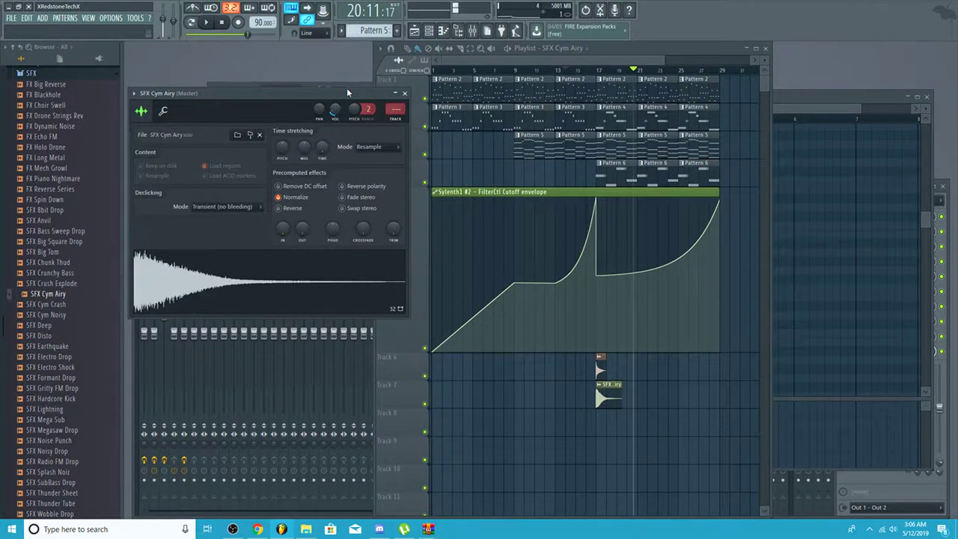
{"action": "left_click_drag", "start_coordinate": [335, 110], "coordinate": [335, 142]}
{"action": "left_click", "coordinate": [372, 149]}
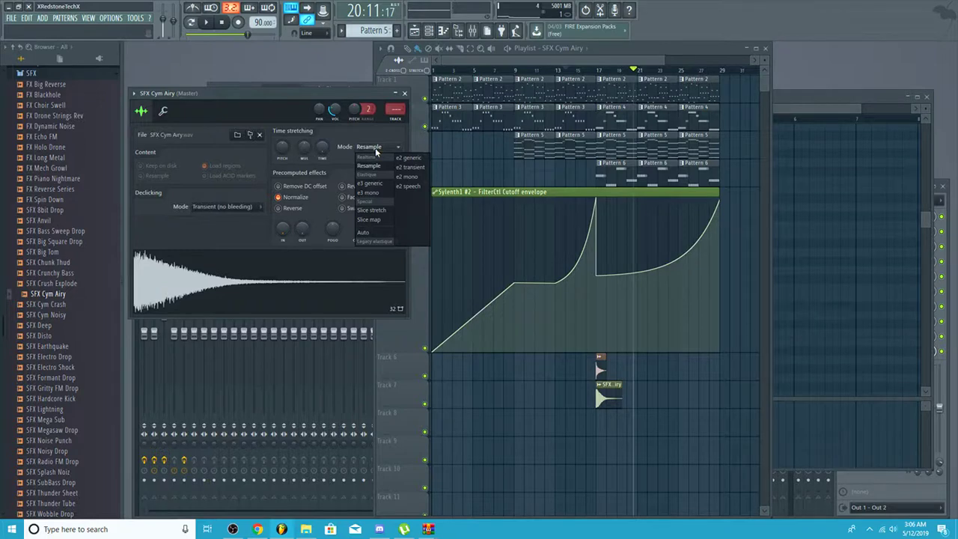
{"action": "left_click", "coordinate": [285, 132]}
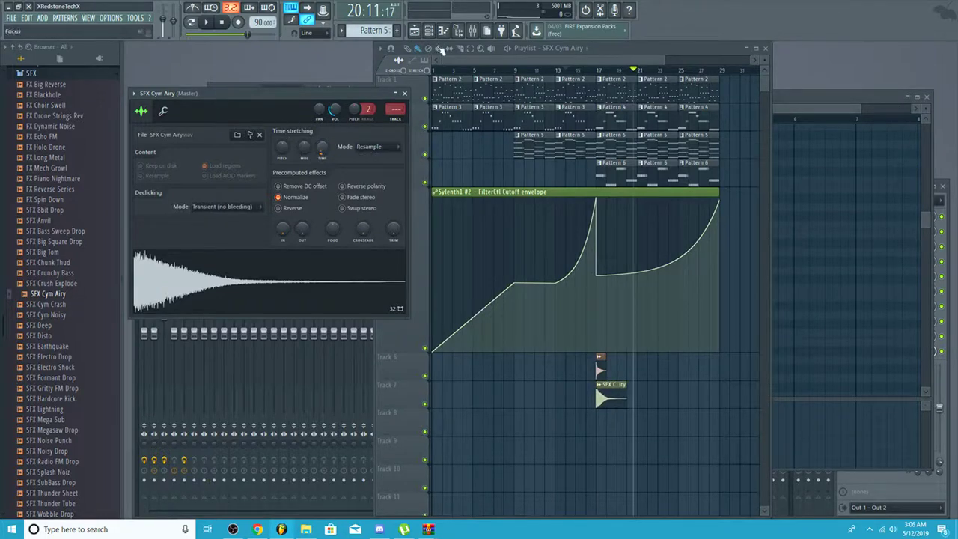
- Play the song from bar 17 and stretch the SFX Cym Airy sample until its clip spans 6 bars
{"action": "left_click", "coordinate": [598, 72]}
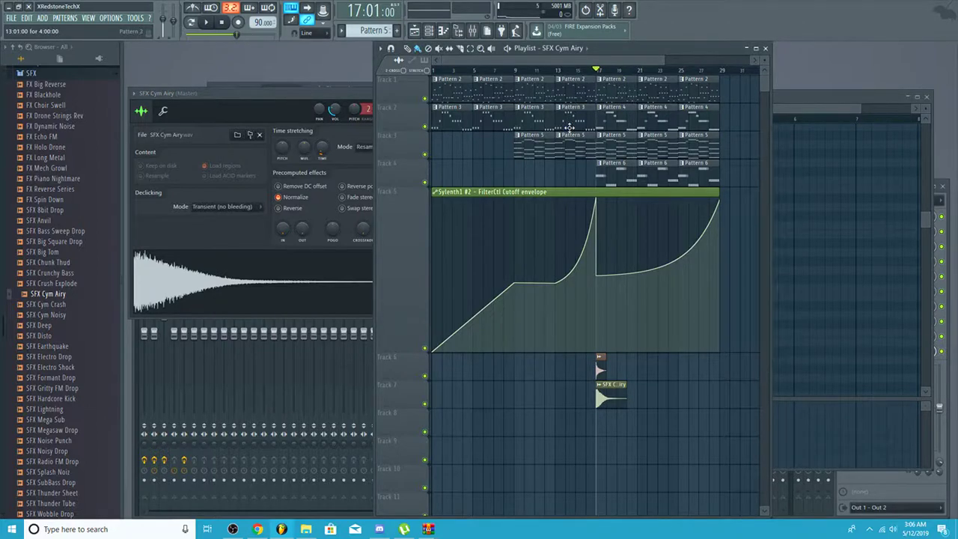
{"action": "key", "text": "space"}
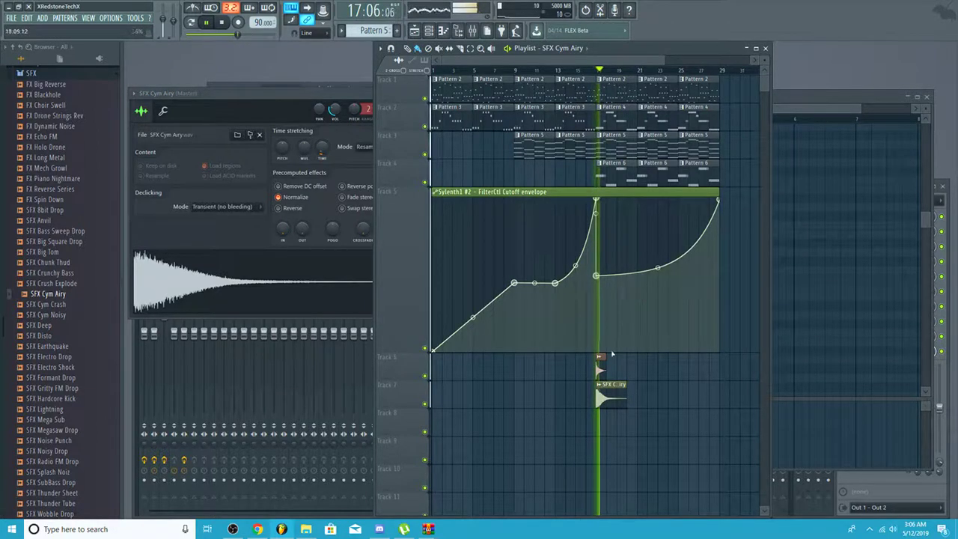
{"action": "double_click", "coordinate": [611, 397]}
{"action": "key", "text": "space"}
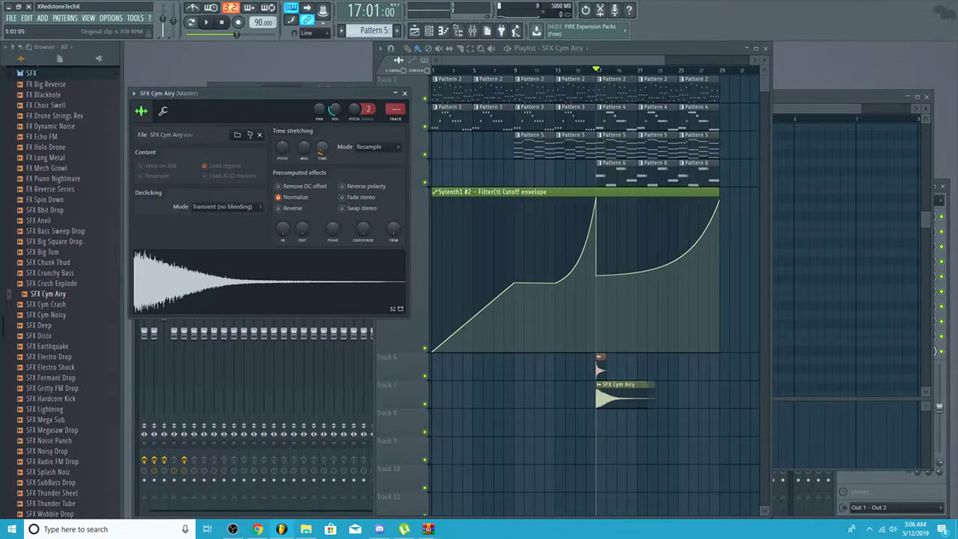
{"action": "key", "text": "space"}
{"action": "key", "text": "space"}
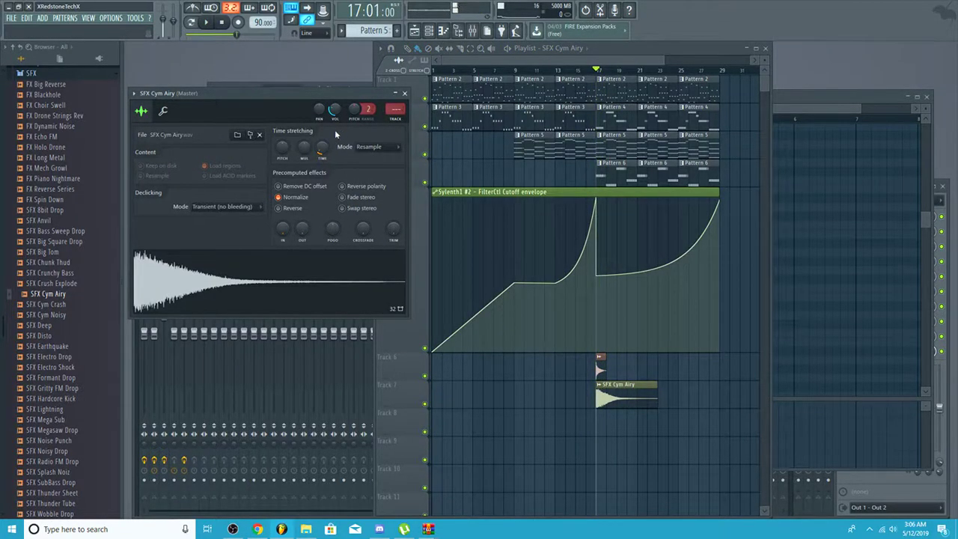
- Set SFX Cym Airy's stretch mode to Auto, adjust its pitch shift, add a fade-out and close its settings window
{"action": "key", "text": "space"}
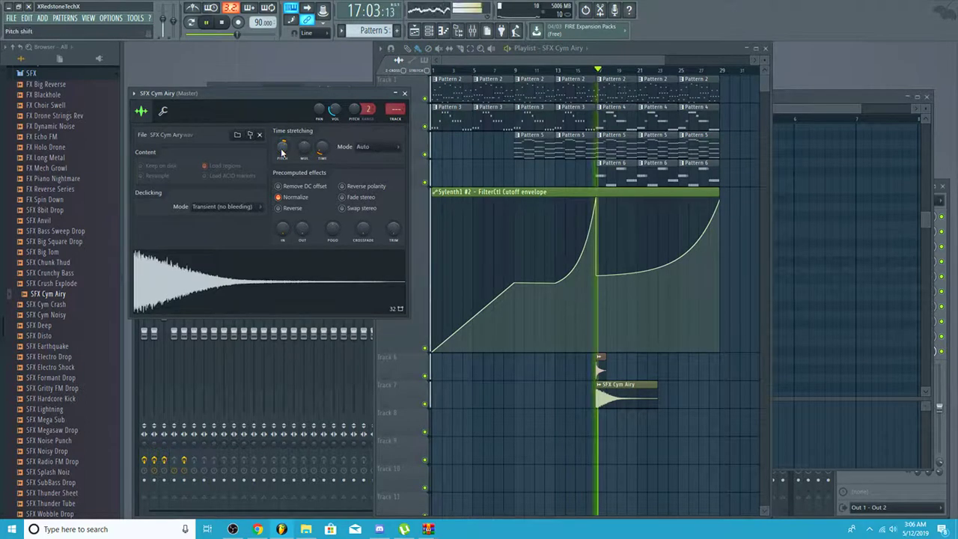
{"action": "key", "text": "space"}
{"action": "key", "text": "space"}
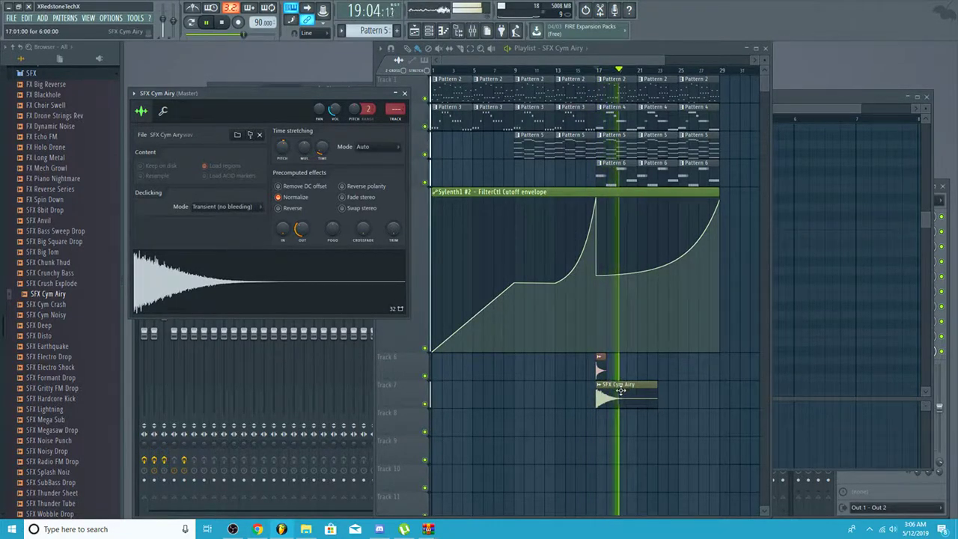
{"action": "left_click", "coordinate": [405, 93]}
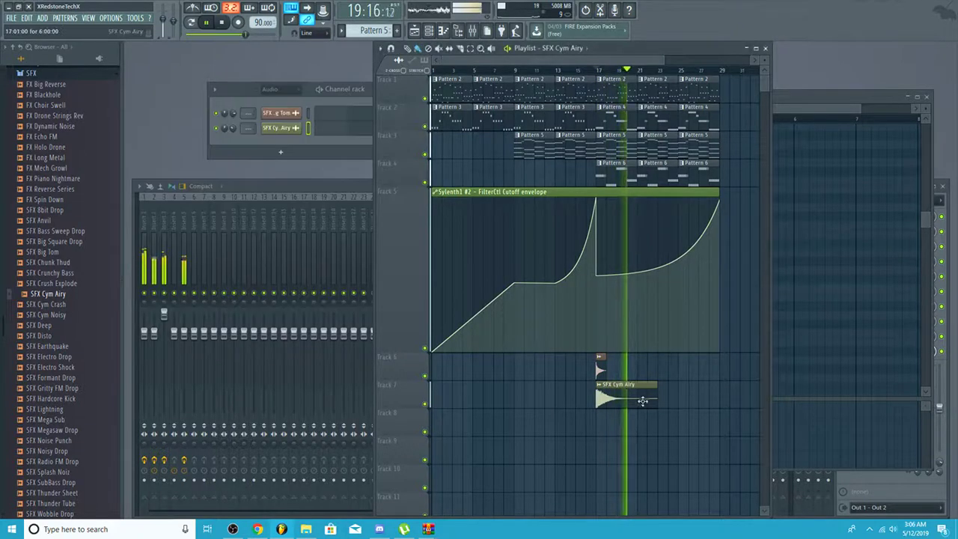
- Add SFX Cym Airy clips at bar 25 on Track 7 and bar 21 on Track 6, and set the sample's volume to about 26%
{"action": "left_click", "coordinate": [681, 400]}
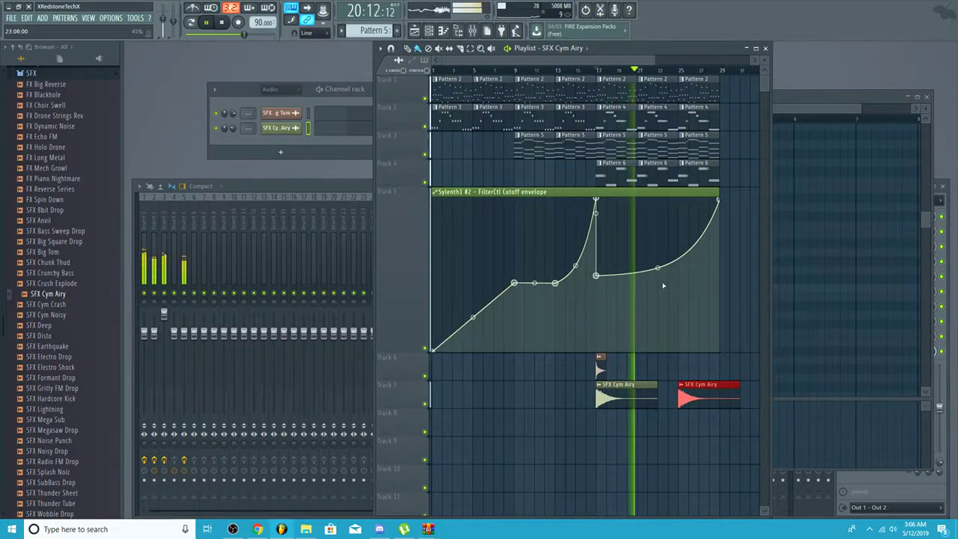
{"action": "left_click", "coordinate": [639, 369]}
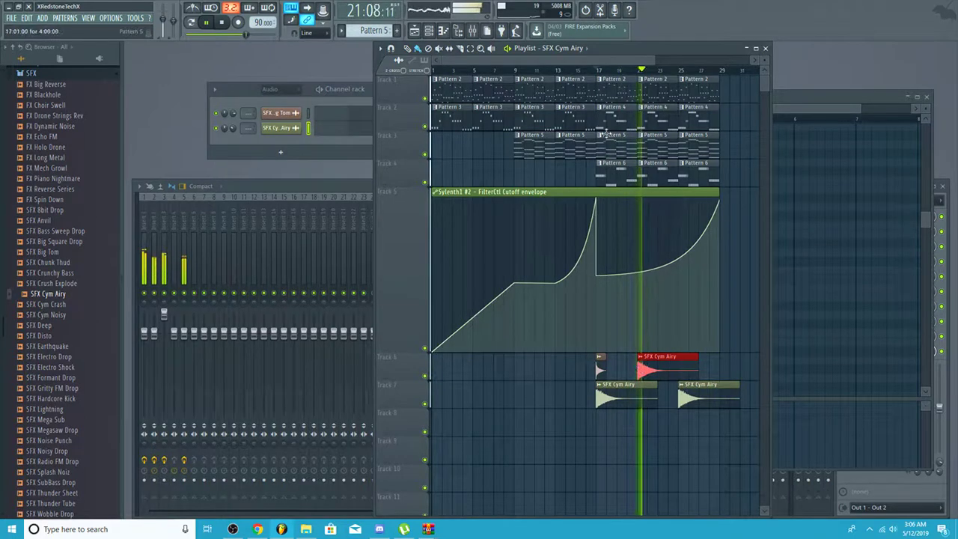
{"action": "double_click", "coordinate": [679, 369]}
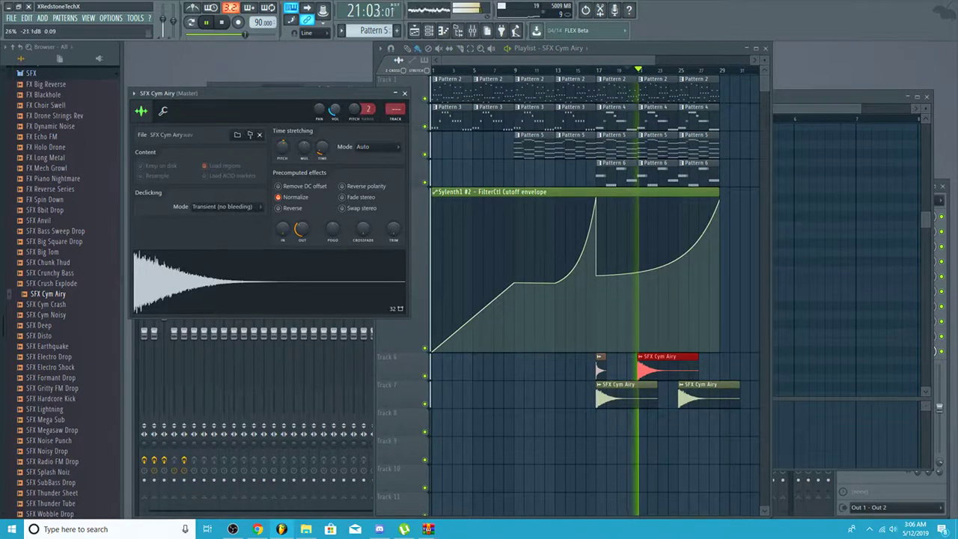
{"action": "left_click", "coordinate": [404, 93]}
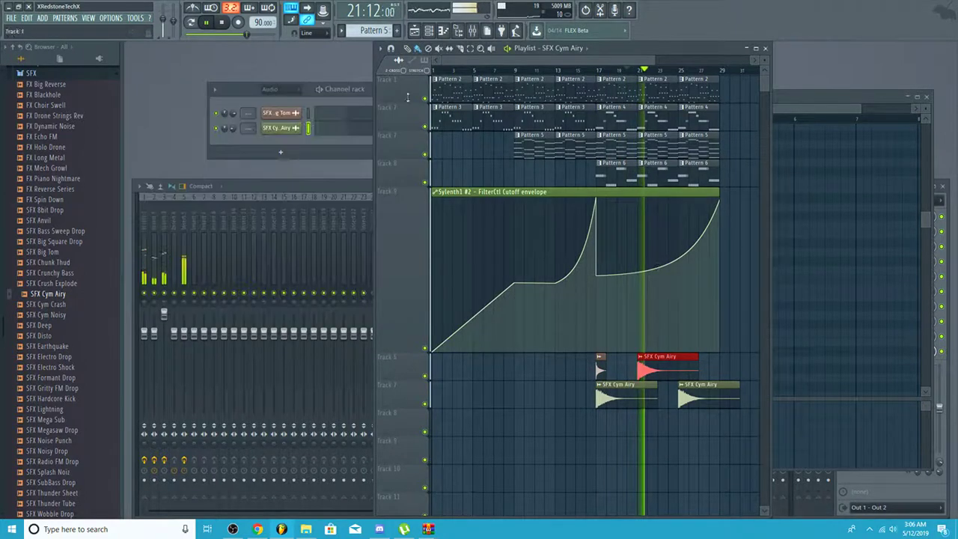
- Stop playback and add an SFX Big Tom clip at bar 25 on Track 8
{"action": "double_click", "coordinate": [601, 369]}
{"action": "key", "text": "space"}
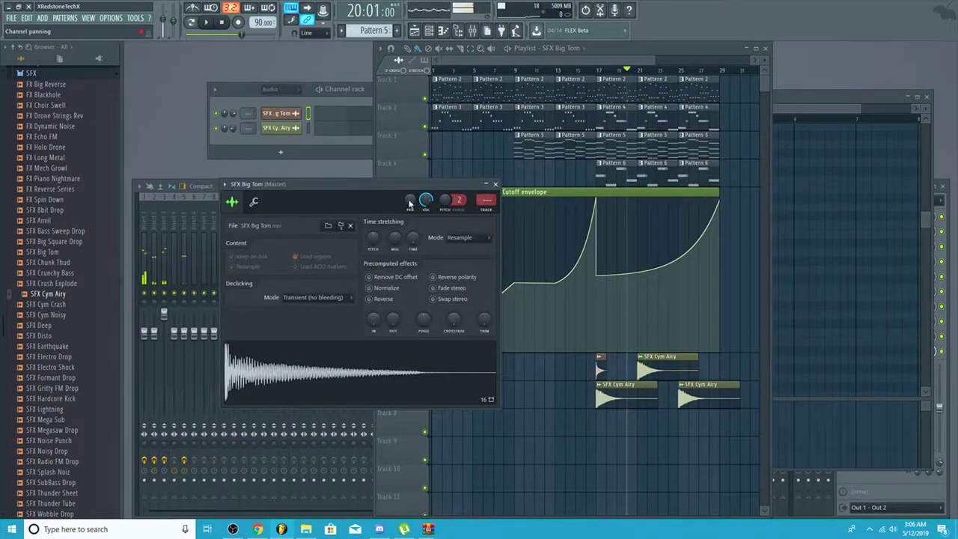
{"action": "left_click", "coordinate": [600, 364]}
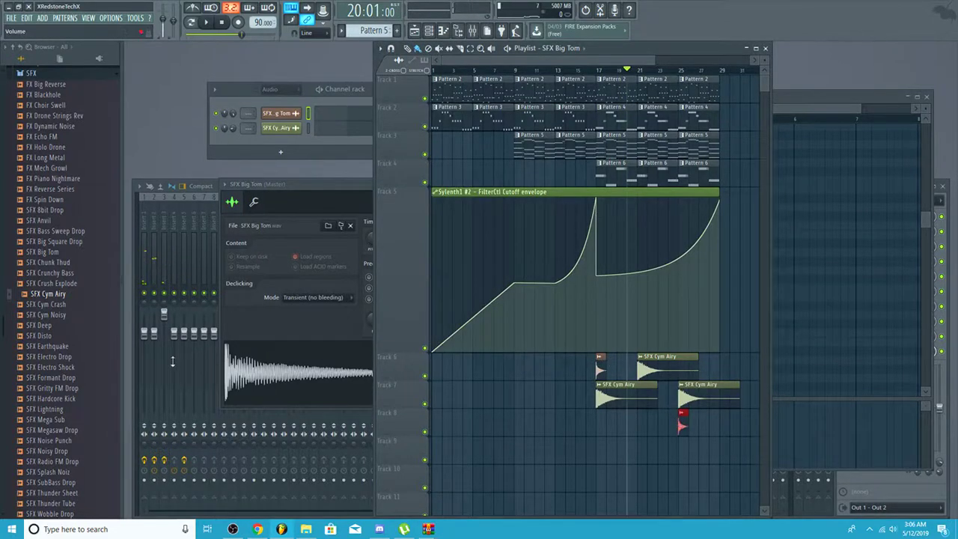
- Audition the Cymbals samples in the Drums (ModeAudio) pack and place HouseGen Crash 06 at bars 25 and 17 on Track 9
{"action": "scroll", "coordinate": [39, 333], "scroll_direction": "up", "scroll_amount": 8}
{"action": "left_click", "coordinate": [41, 296]}
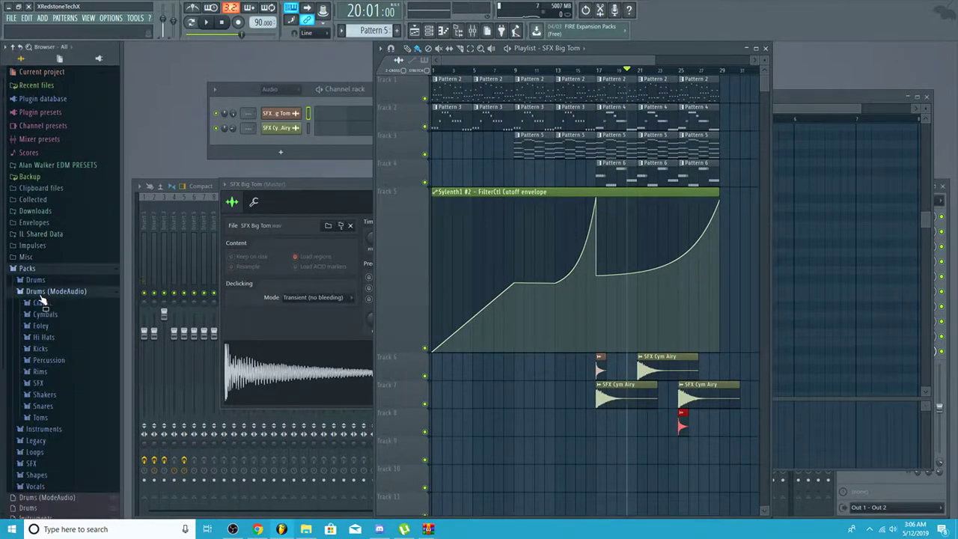
{"action": "left_click", "coordinate": [47, 315]}
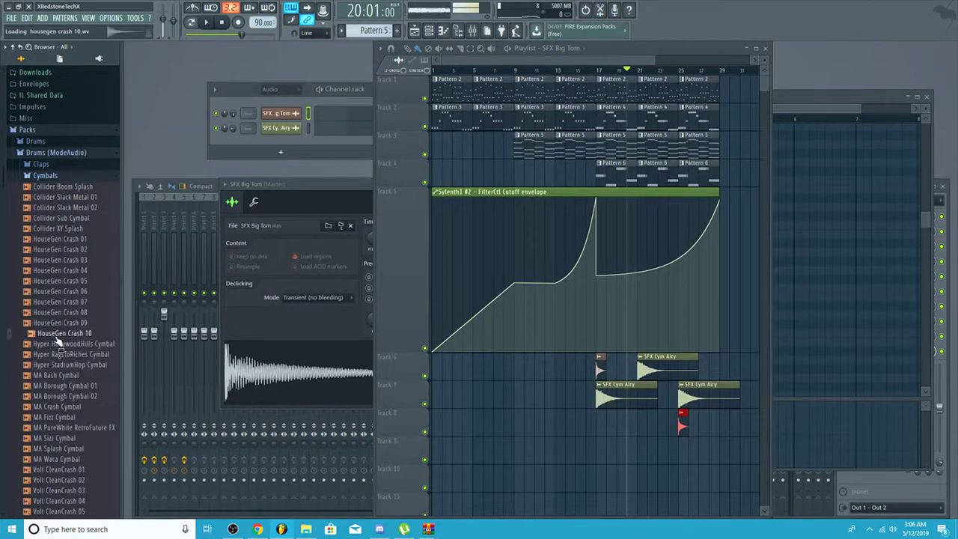
{"action": "left_click", "coordinate": [78, 449]}
{"action": "scroll", "coordinate": [71, 434], "scroll_direction": "down", "scroll_amount": 4}
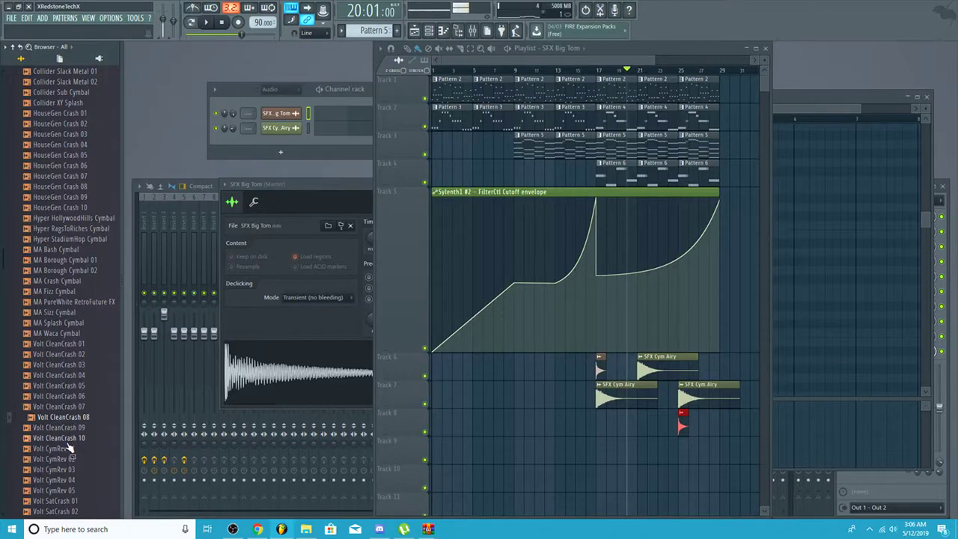
{"action": "left_click", "coordinate": [60, 431]}
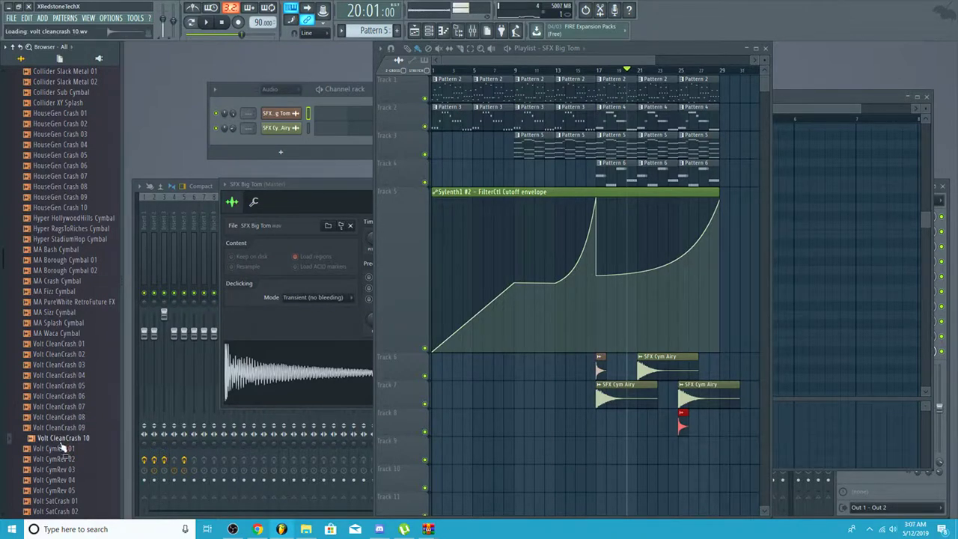
{"action": "left_click", "coordinate": [41, 196]}
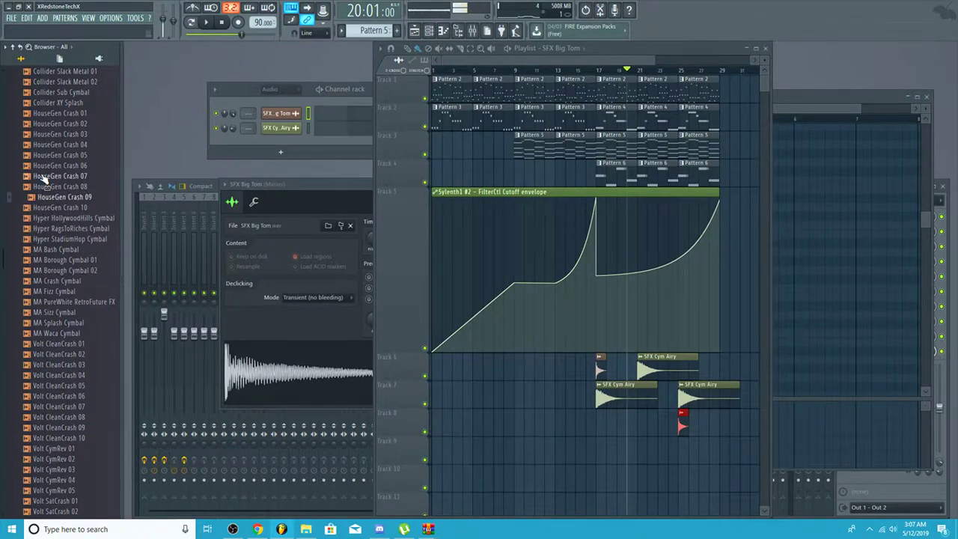
{"action": "left_click", "coordinate": [45, 177]}
{"action": "left_click", "coordinate": [43, 167]}
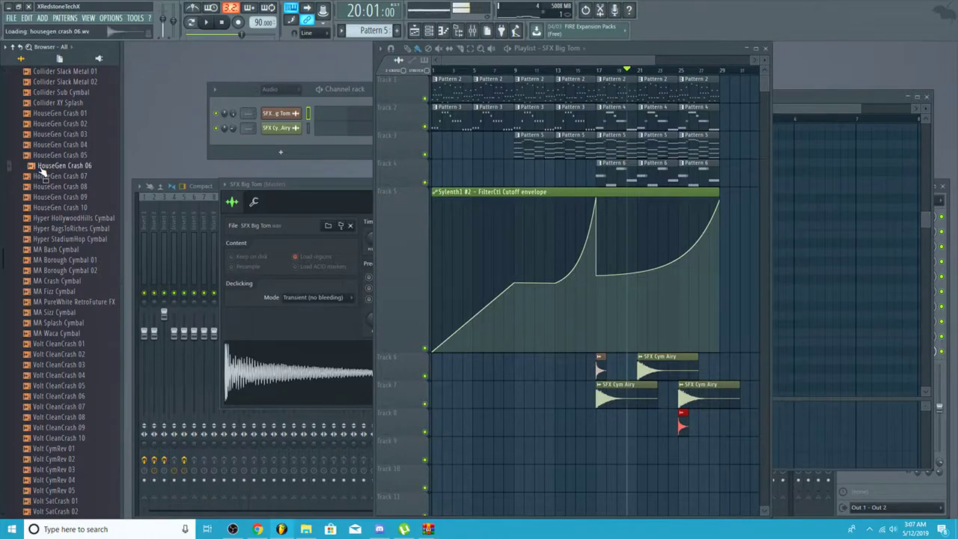
{"action": "left_click_drag", "start_coordinate": [686, 453], "coordinate": [679, 455]}
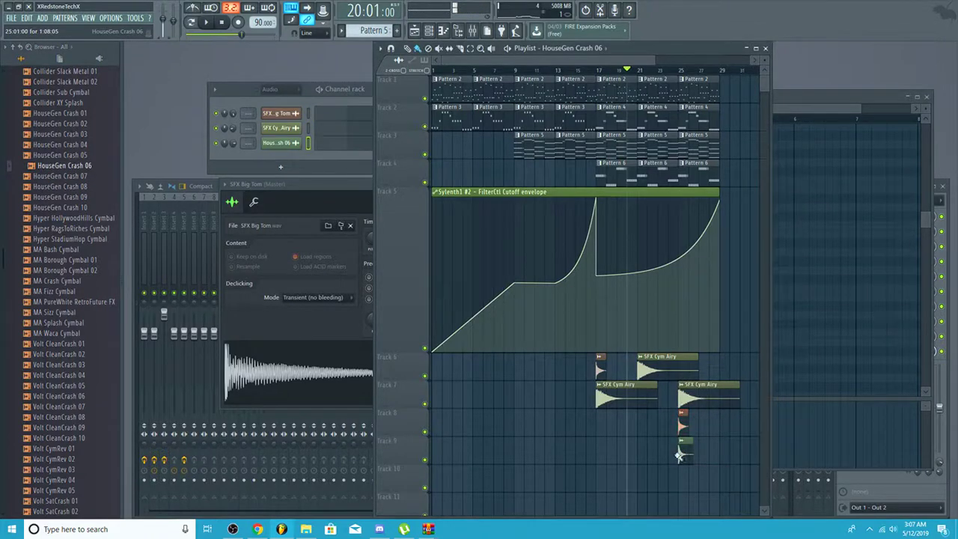
{"action": "left_click", "coordinate": [592, 72]}
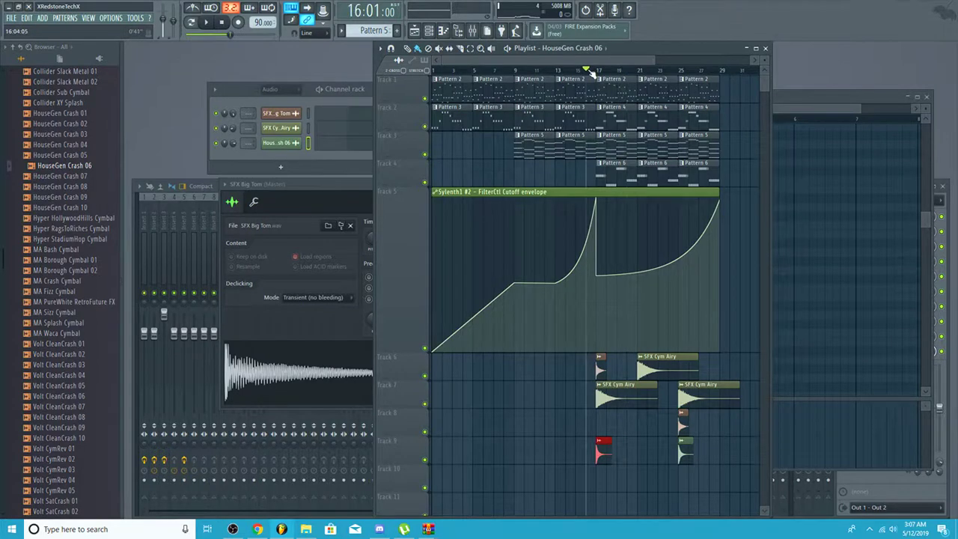
{"action": "key", "text": "space"}
{"action": "double_click", "coordinate": [611, 403]}
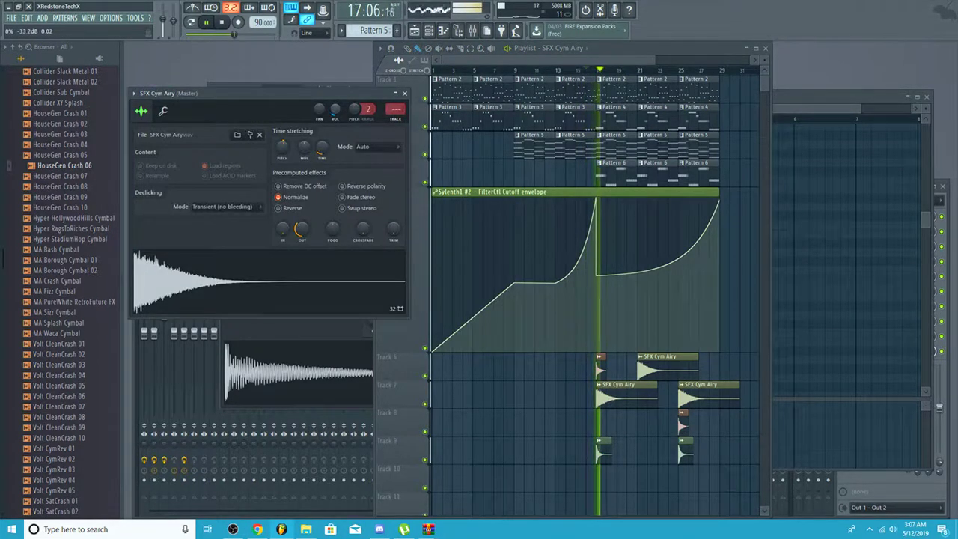
{"action": "left_click", "coordinate": [405, 94]}
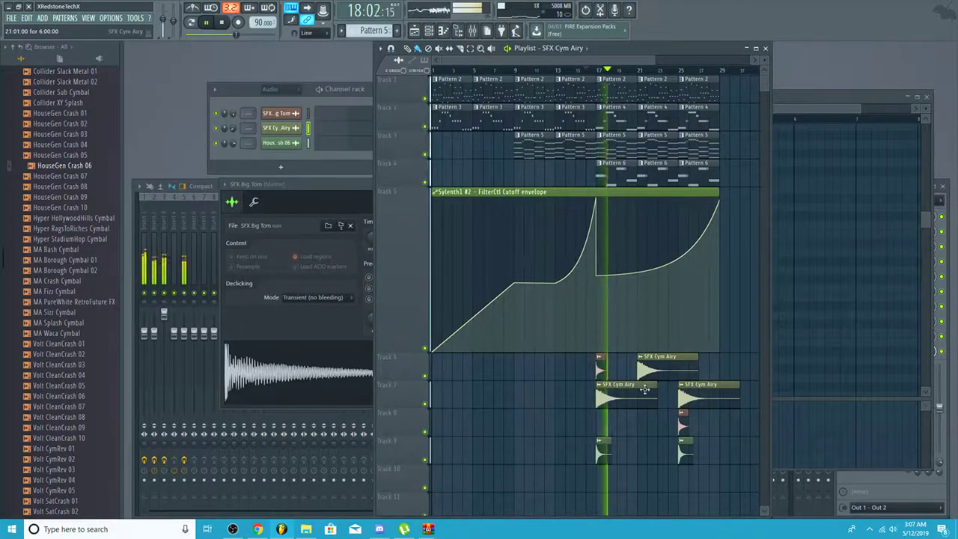
{"action": "key", "text": "space"}
- Stretch HouseGen Crash 06 to about 3 bars, raise its pitch shift, set its stretch mode to Auto and close its settings window
{"action": "double_click", "coordinate": [605, 453]}
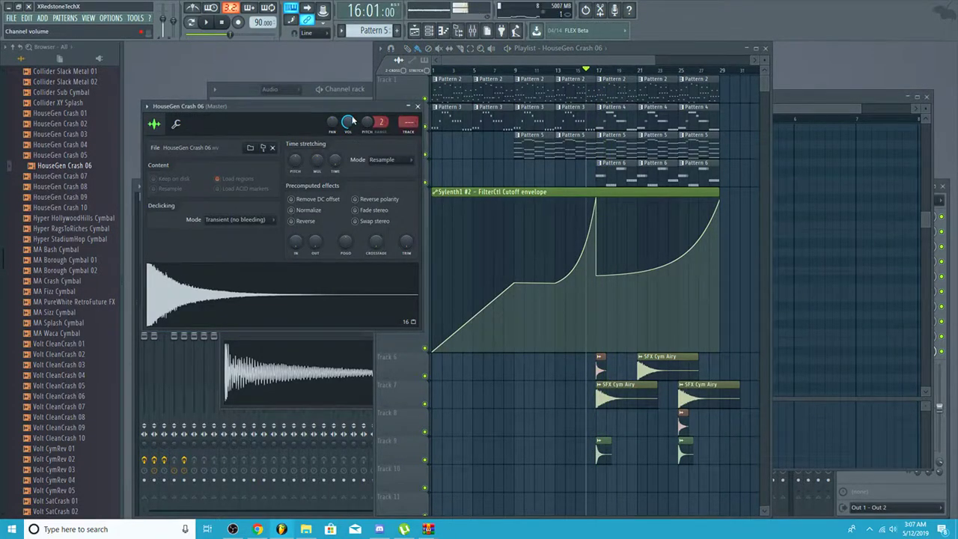
{"action": "key", "text": "space"}
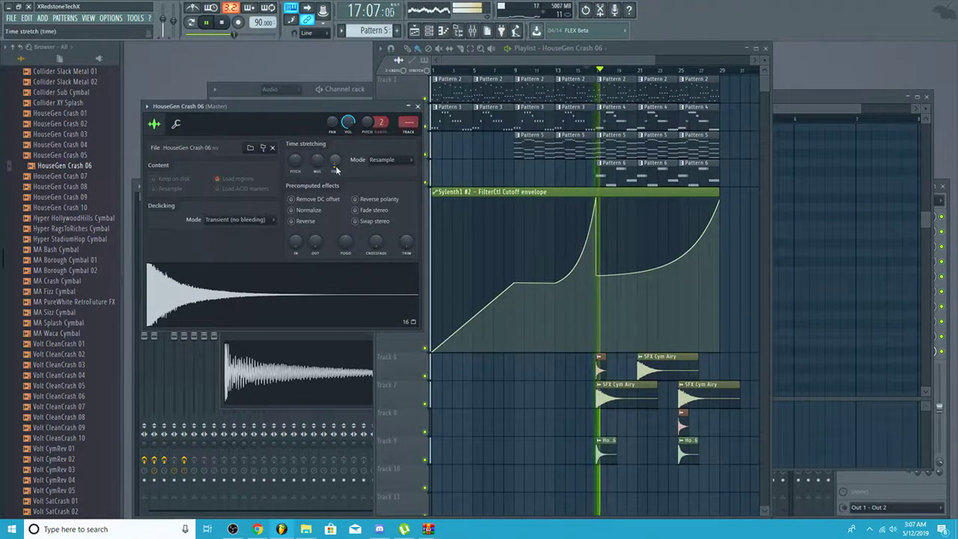
{"action": "key", "text": "space"}
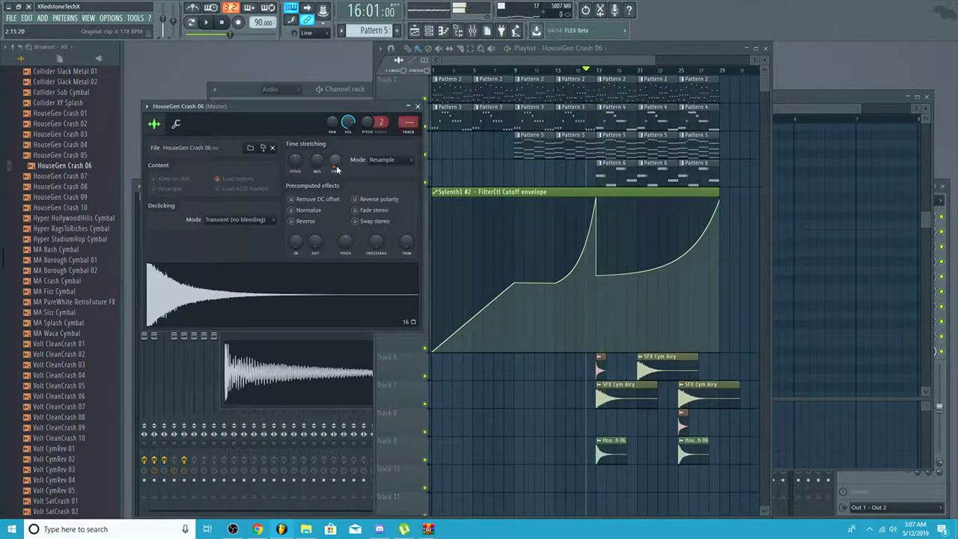
{"action": "key", "text": "space"}
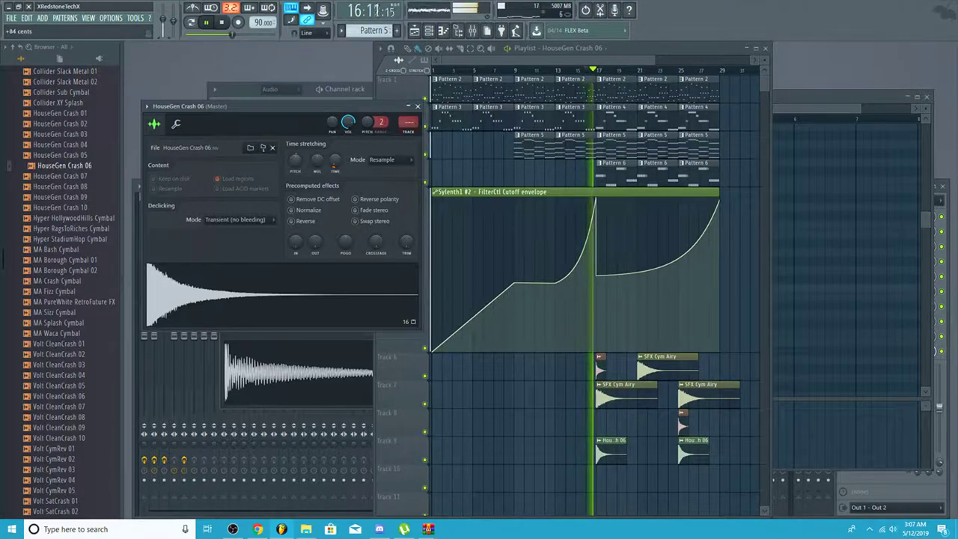
{"action": "left_click_drag", "start_coordinate": [297, 162], "coordinate": [297, 155]}
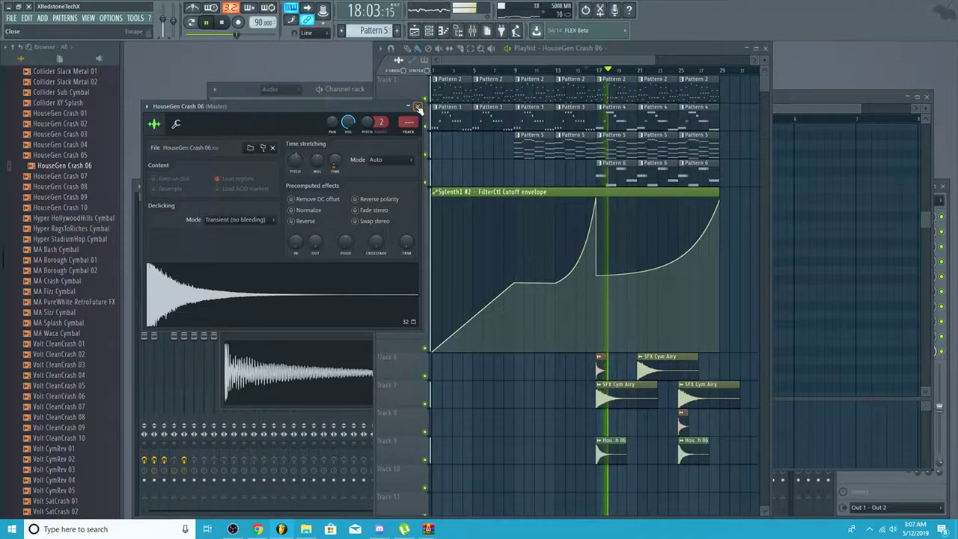
{"action": "left_click", "coordinate": [417, 107]}
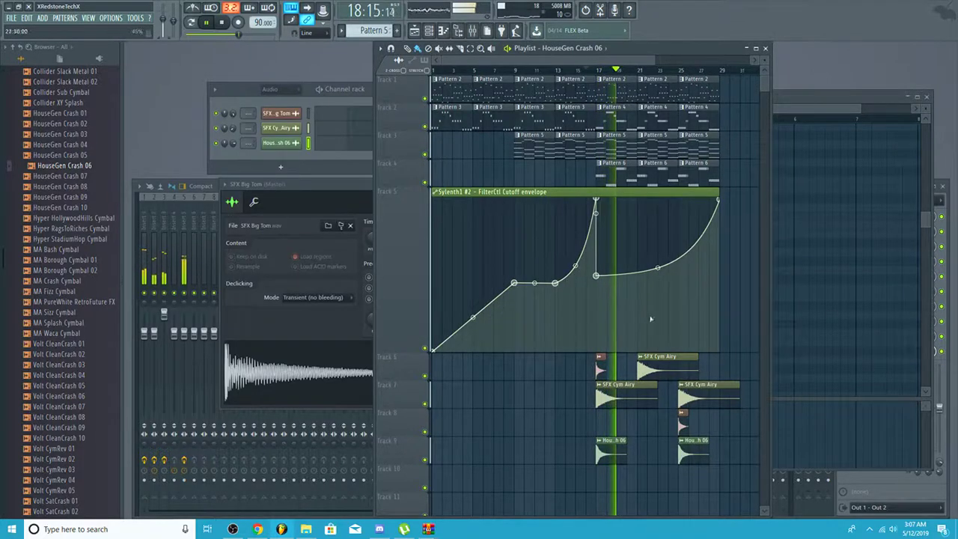
{"action": "double_click", "coordinate": [645, 363]}
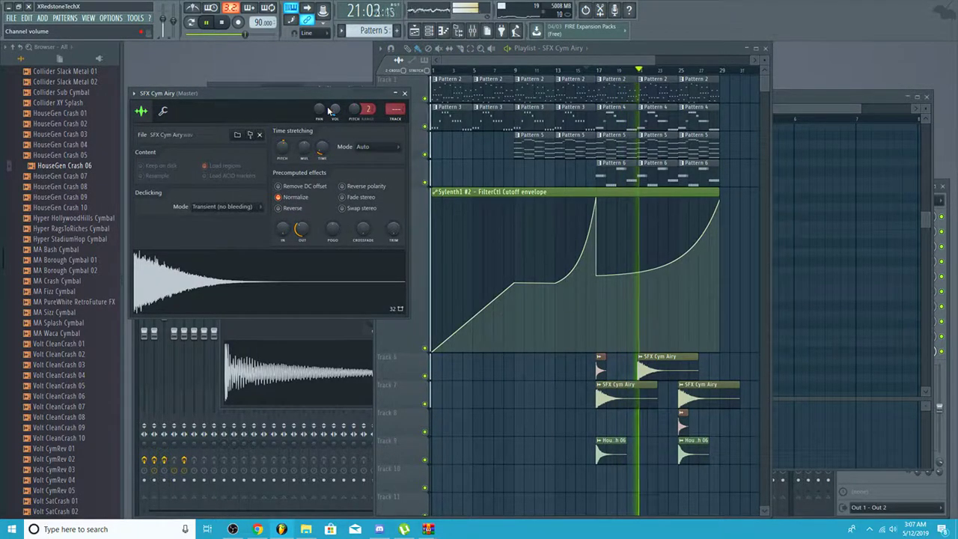
{"action": "left_click", "coordinate": [398, 93]}
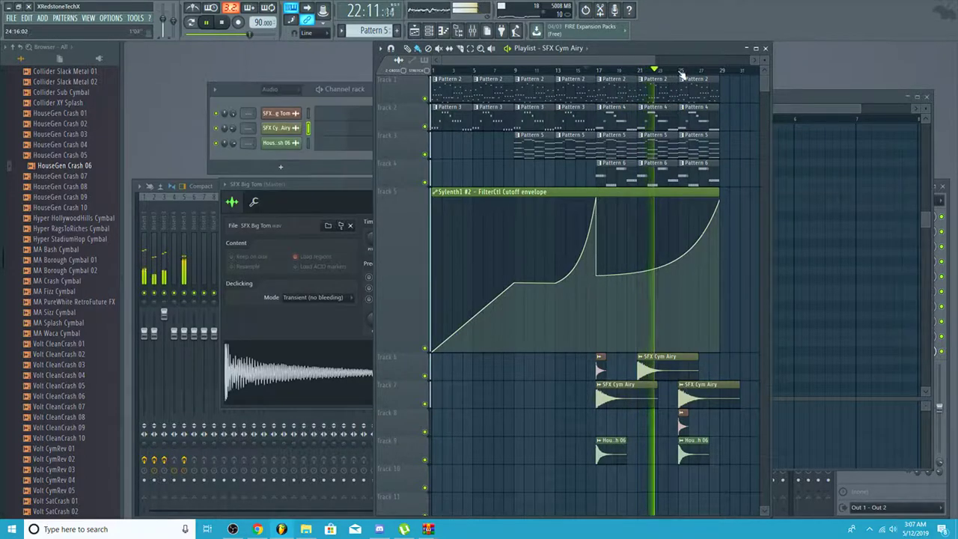
{"action": "scroll", "coordinate": [524, 187], "scroll_direction": "down", "scroll_amount": 3}
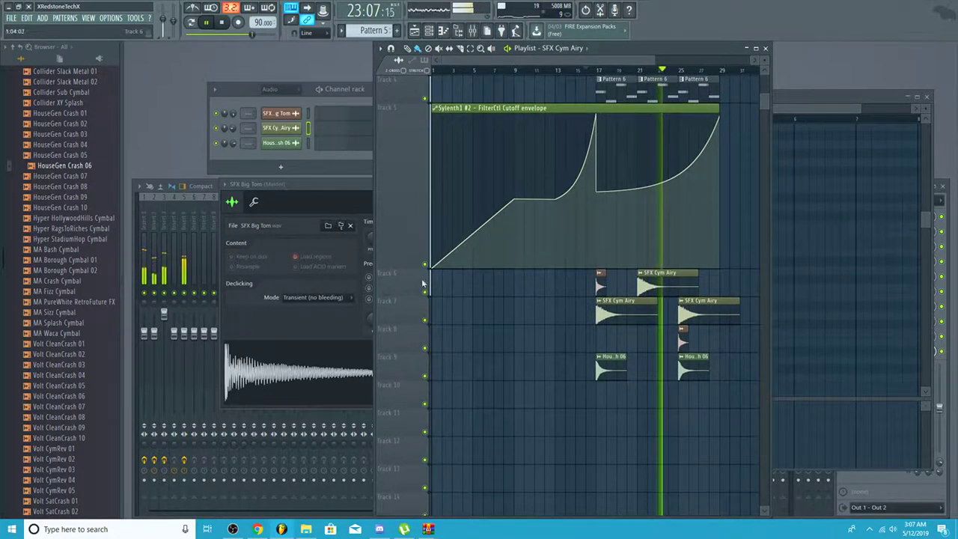
- Collapse the Cymbals folder and open the Snares folder of the Drums (ModeAudio) pack
{"action": "scroll", "coordinate": [44, 247], "scroll_direction": "up", "scroll_amount": 10}
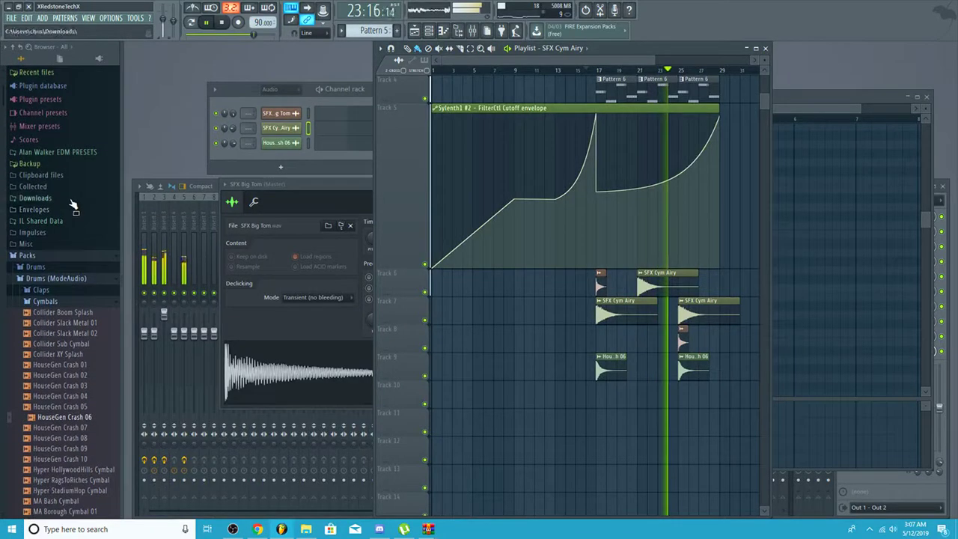
{"action": "left_click", "coordinate": [52, 301]}
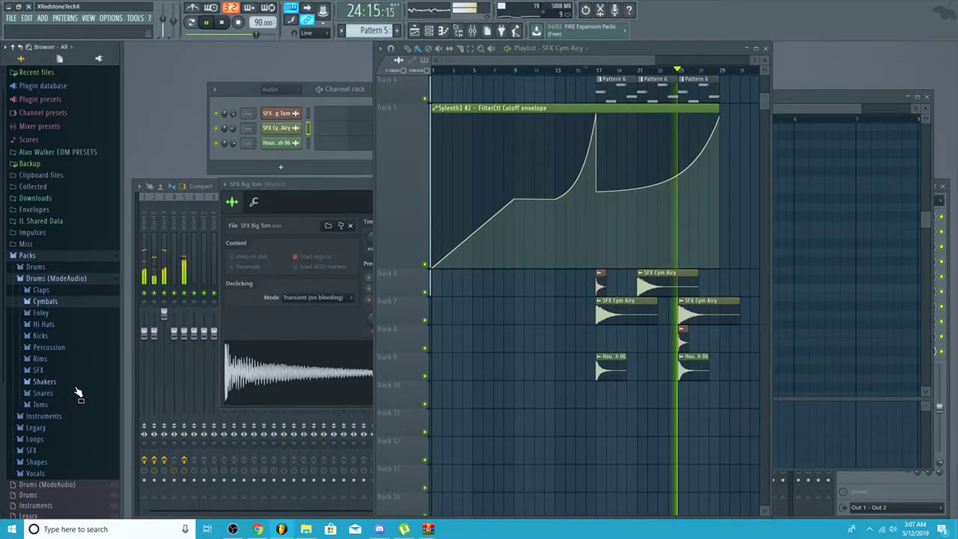
{"action": "left_click", "coordinate": [60, 393]}
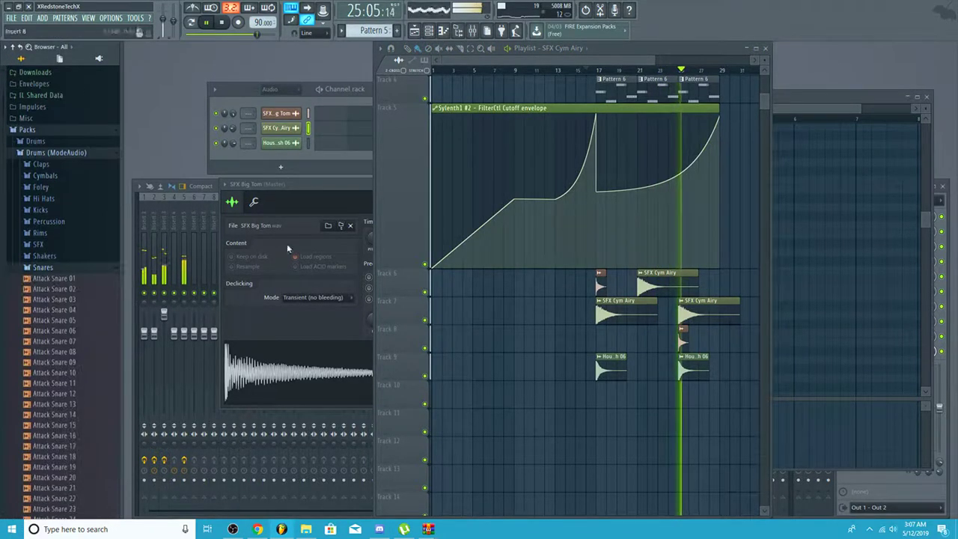
- Check SFX Big Tom's volume, replay the hit at bar 25 and lower HouseGen Crash 06's channel volume to about 44%
{"action": "left_click", "coordinate": [682, 338]}
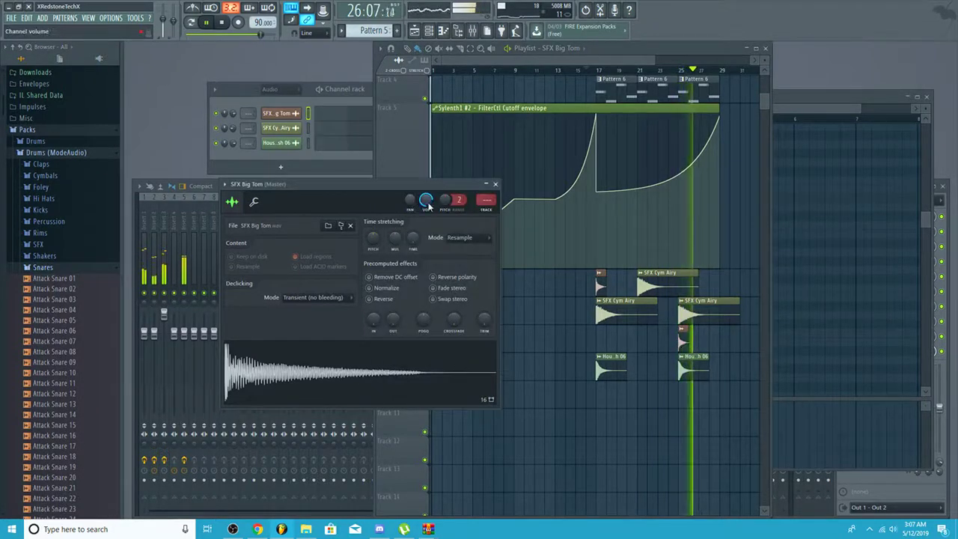
{"action": "left_click", "coordinate": [684, 78]}
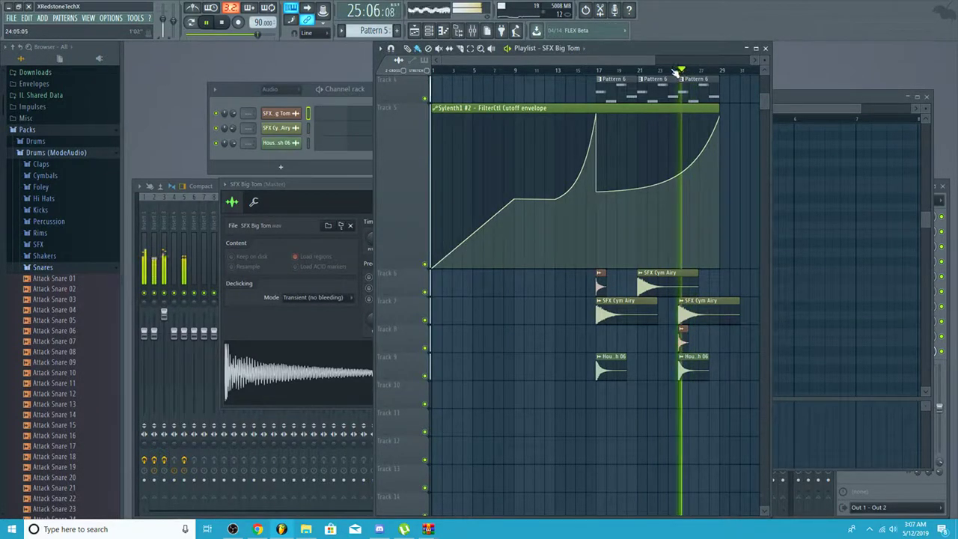
{"action": "double_click", "coordinate": [692, 366]}
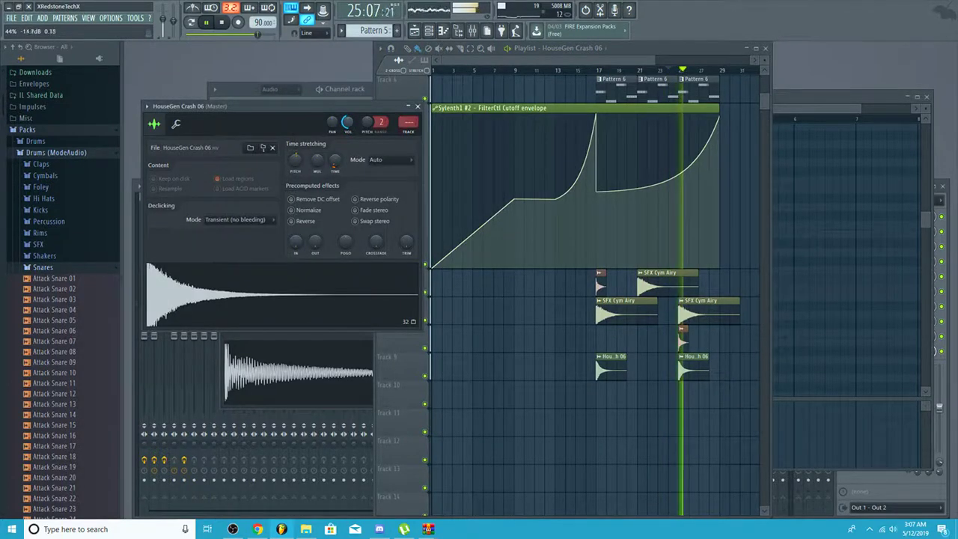
{"action": "left_click", "coordinate": [680, 61]}
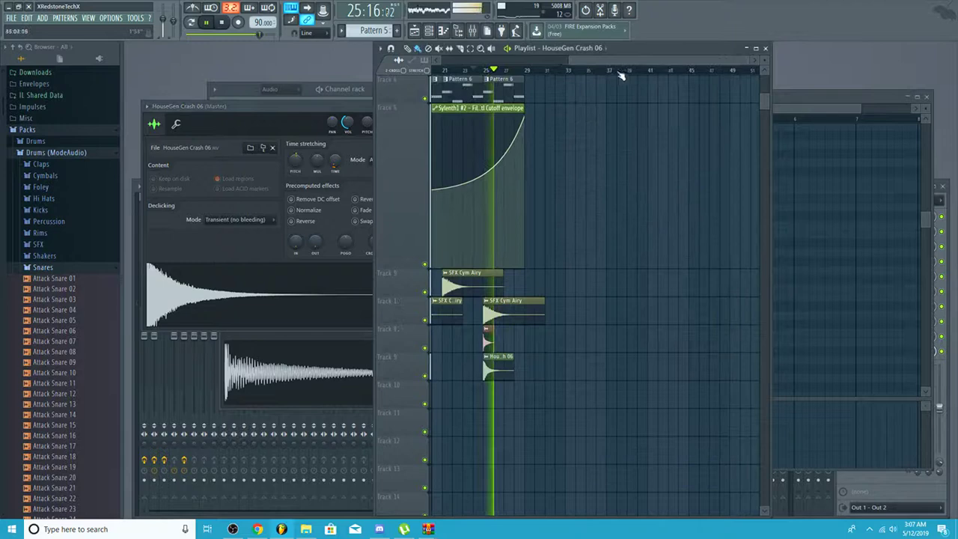
{"action": "left_click", "coordinate": [484, 70]}
{"action": "left_click", "coordinate": [474, 71]}
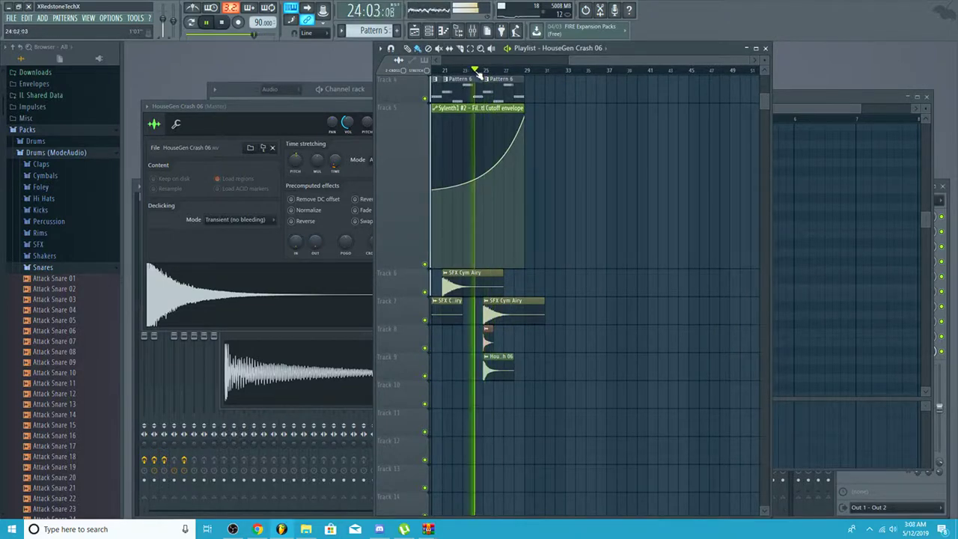
{"action": "double_click", "coordinate": [490, 346]}
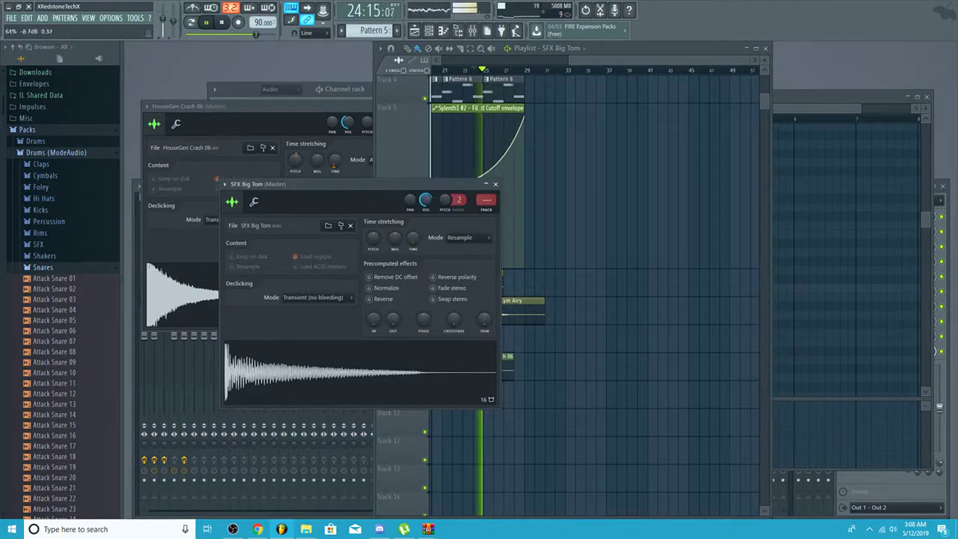
{"action": "left_click", "coordinate": [494, 186]}
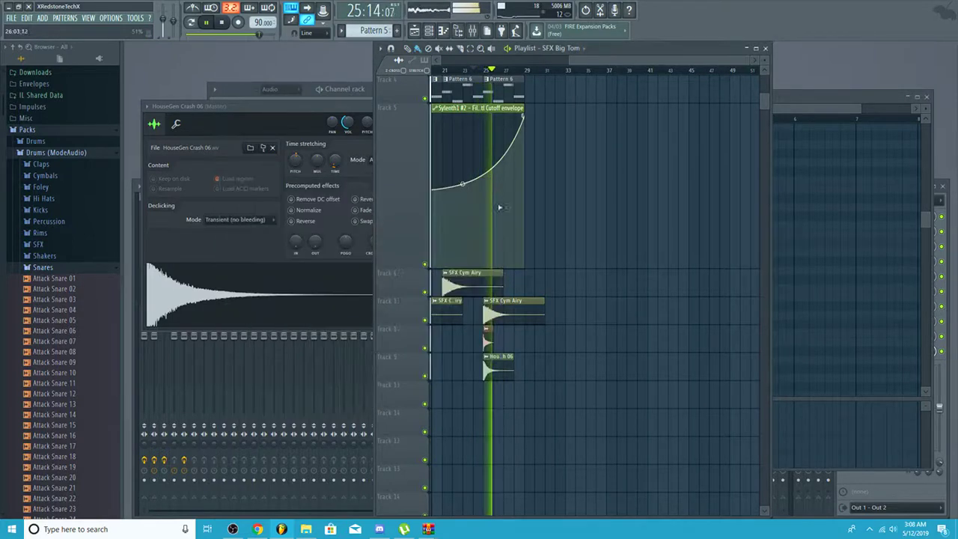
- Replay the song from about bar 21, stop it and preview samples among the Attack Snares up to Attack Snare 55
{"action": "left_click", "coordinate": [443, 73]}
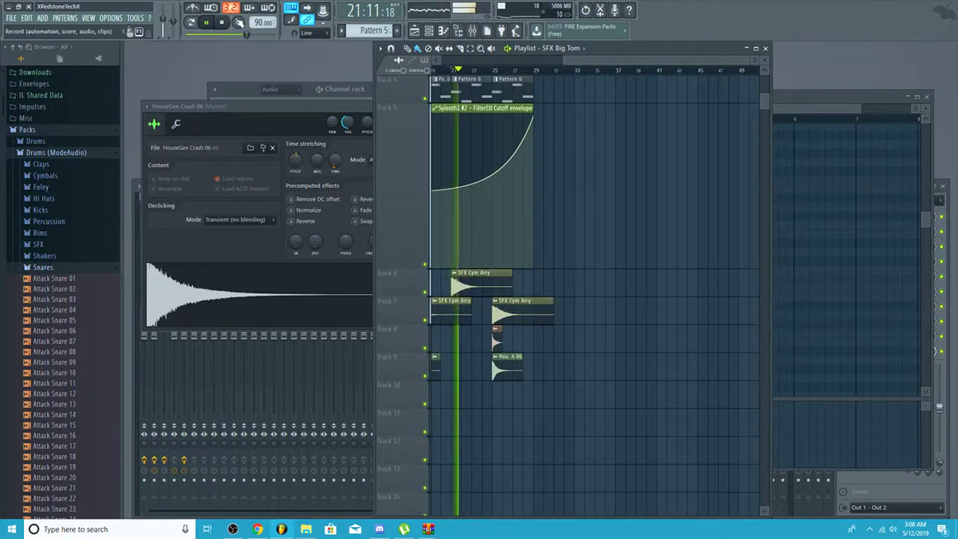
{"action": "left_click", "coordinate": [208, 23]}
{"action": "left_click", "coordinate": [73, 405]}
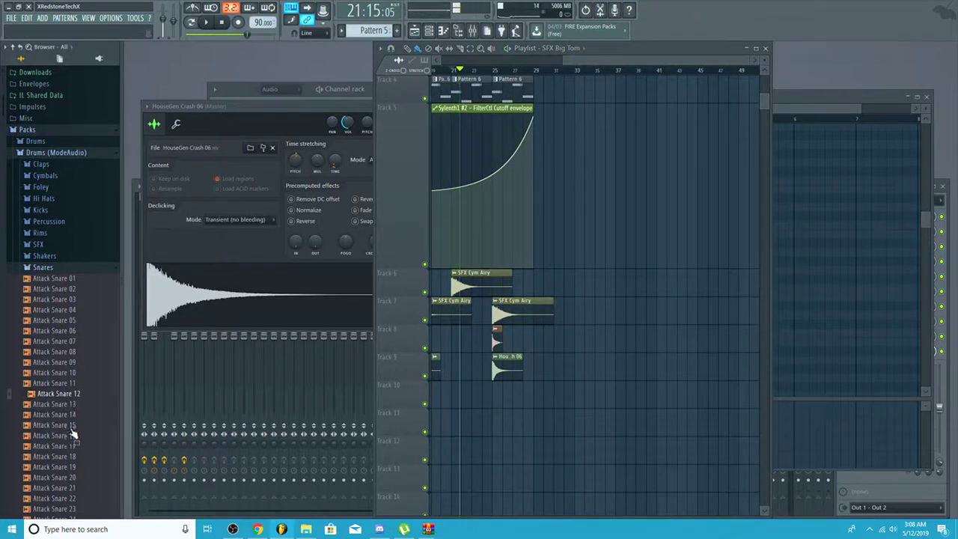
{"action": "left_click", "coordinate": [70, 498]}
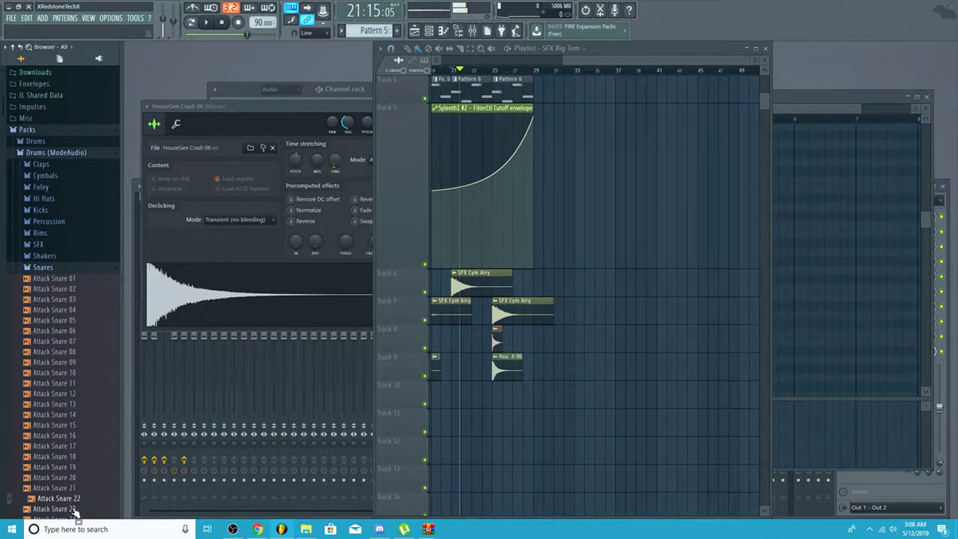
{"action": "left_click", "coordinate": [77, 510]}
{"action": "scroll", "coordinate": [79, 472], "scroll_direction": "down", "scroll_amount": 4}
{"action": "left_click", "coordinate": [67, 458]}
{"action": "scroll", "coordinate": [68, 458], "scroll_direction": "down", "scroll_amount": 4}
{"action": "left_click", "coordinate": [71, 449]}
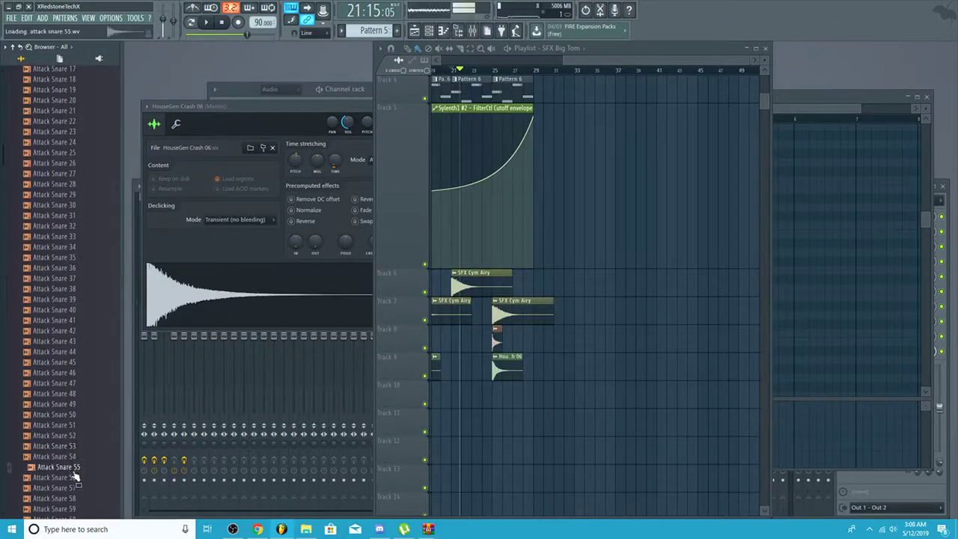
- Preview snare samples from the Collider and Fracture groups of the Snares folder
{"action": "scroll", "coordinate": [75, 477], "scroll_direction": "down", "scroll_amount": 5}
{"action": "left_click", "coordinate": [65, 395]}
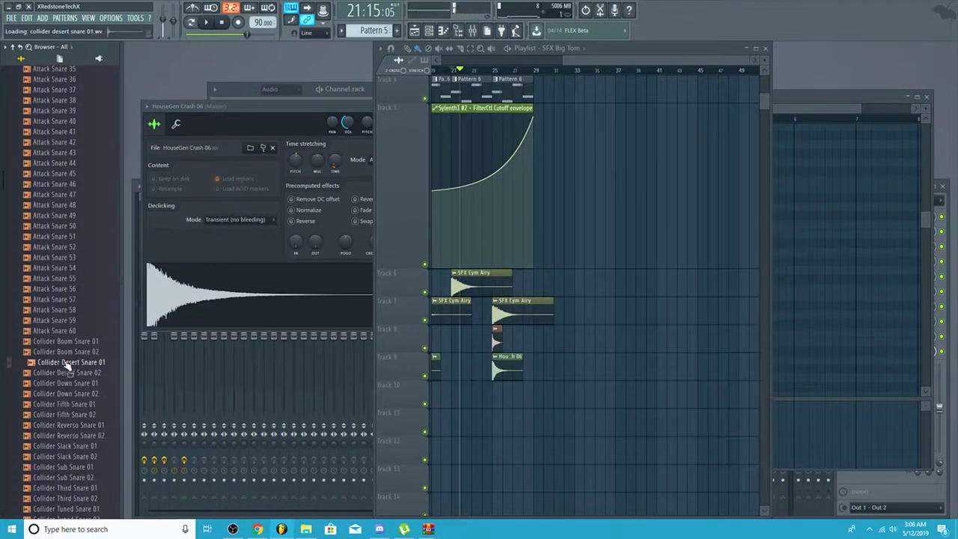
{"action": "left_click", "coordinate": [72, 435]}
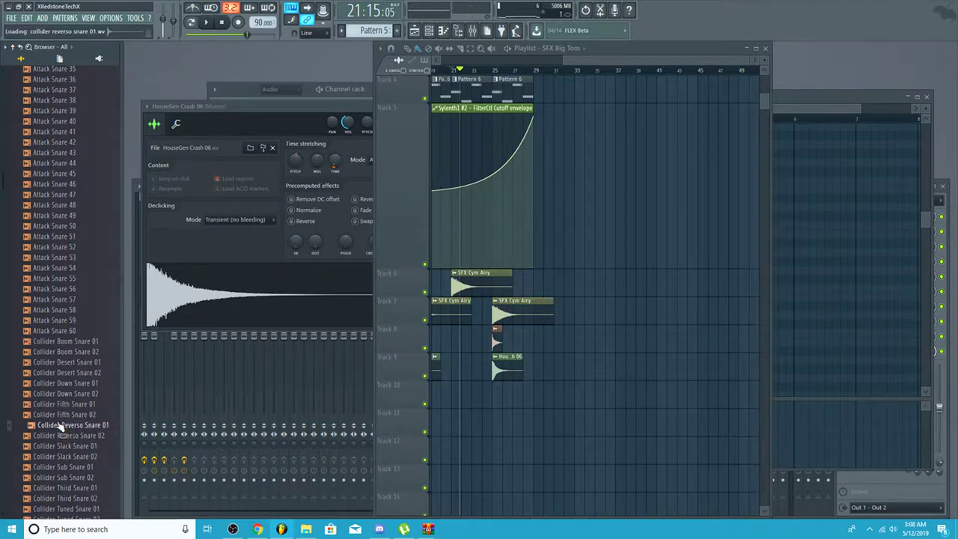
{"action": "scroll", "coordinate": [63, 421], "scroll_direction": "down", "scroll_amount": 6}
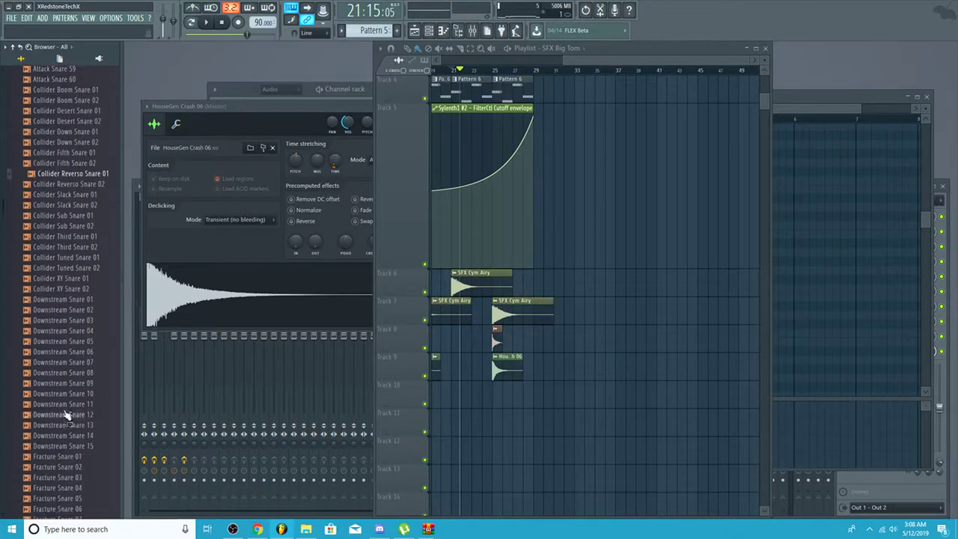
{"action": "left_click", "coordinate": [72, 467]}
{"action": "scroll", "coordinate": [68, 464], "scroll_direction": "down", "scroll_amount": 6}
{"action": "left_click", "coordinate": [59, 458]}
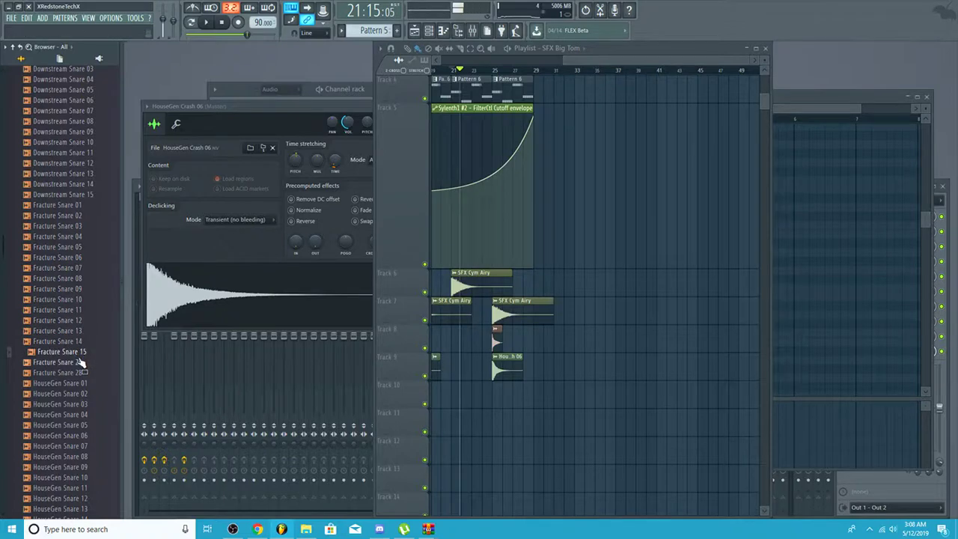
- Preview HouseGen Snare 02 and several Hyper snares, including RagsToRiches, HouseParty and GoldenDays
{"action": "left_click", "coordinate": [77, 395]}
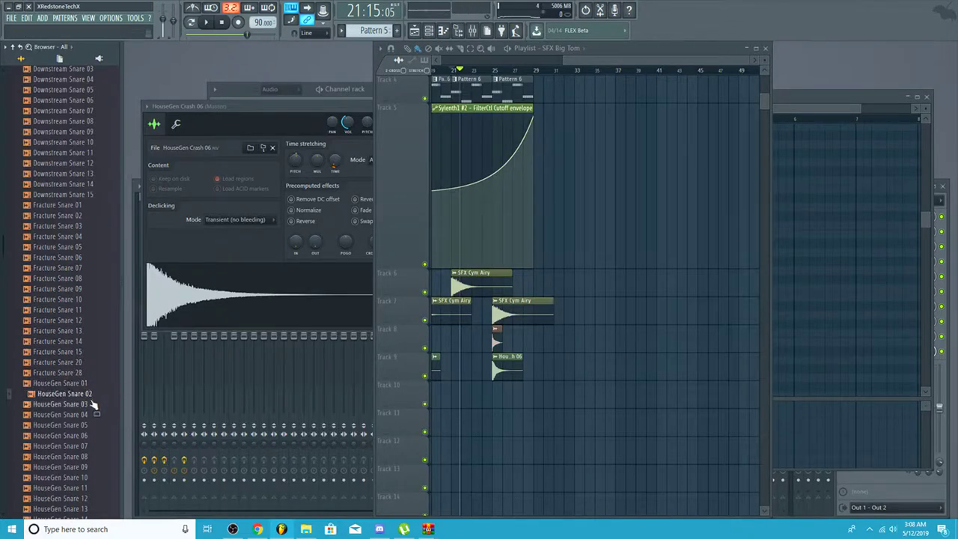
{"action": "scroll", "coordinate": [84, 437], "scroll_direction": "down", "scroll_amount": 10}
{"action": "left_click", "coordinate": [84, 435]}
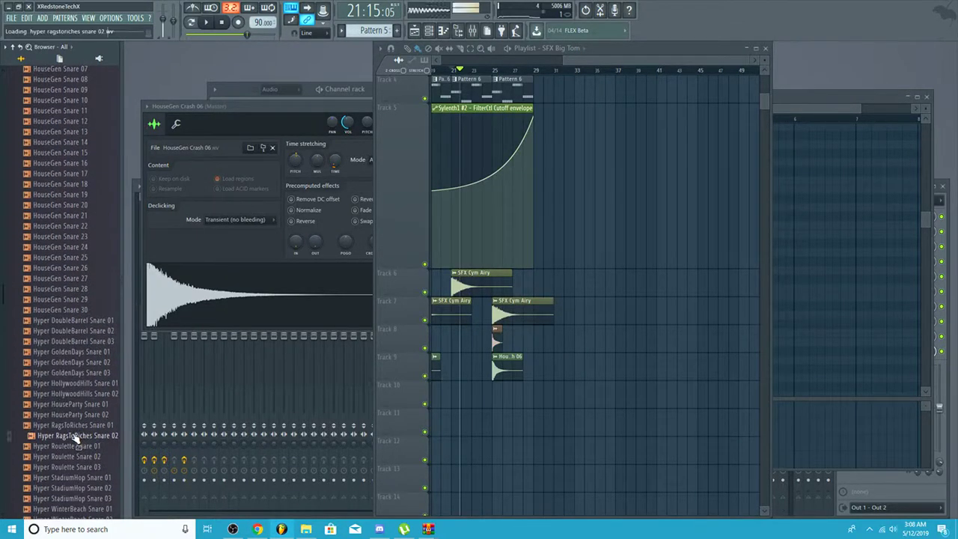
{"action": "left_click", "coordinate": [83, 457]}
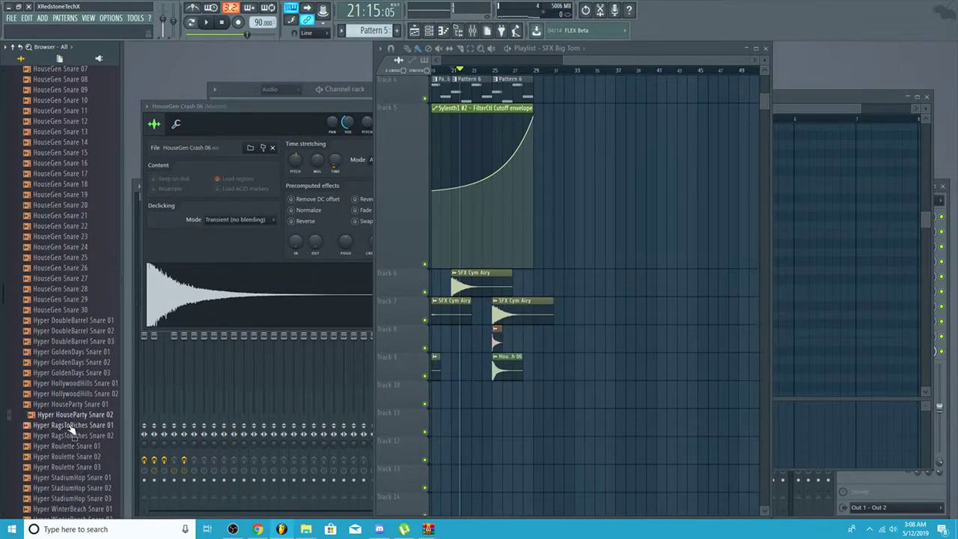
{"action": "left_click", "coordinate": [72, 426]}
{"action": "left_click", "coordinate": [79, 352]}
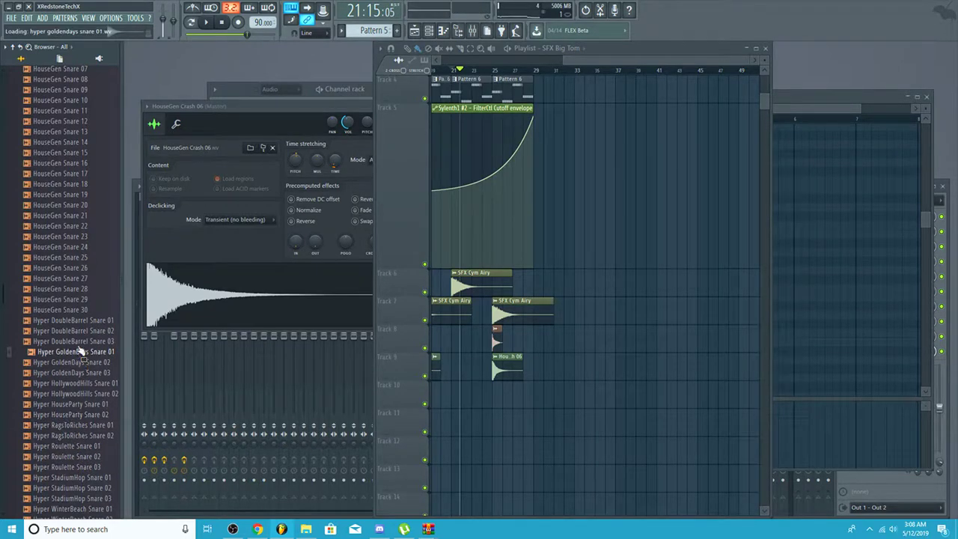
- Preview snare samples from the MA group, including MA Duck, GoldenGates, Skipper and Trunk Snare
{"action": "scroll", "coordinate": [85, 367], "scroll_direction": "down", "scroll_amount": 7}
{"action": "left_click", "coordinate": [89, 391]}
{"action": "left_click", "coordinate": [89, 415]}
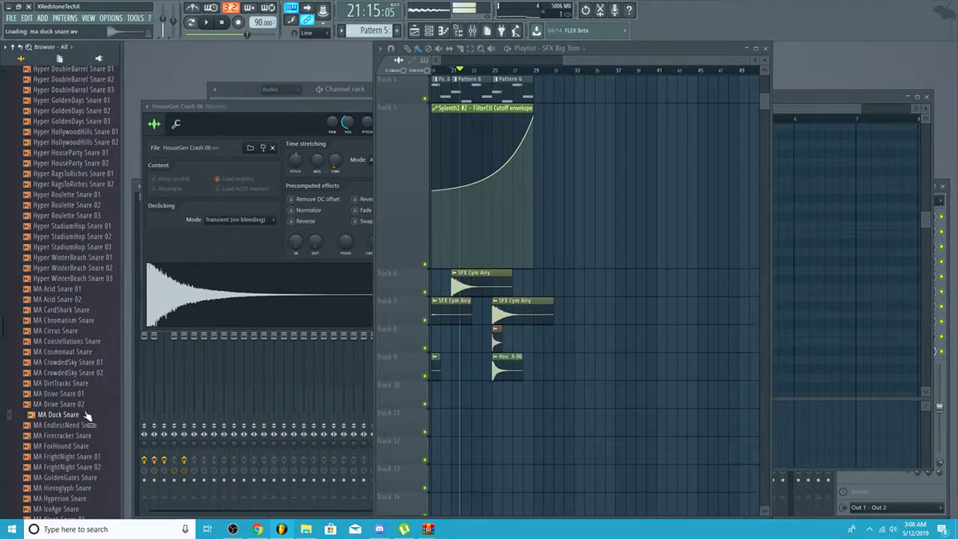
{"action": "scroll", "coordinate": [91, 464], "scroll_direction": "down", "scroll_amount": 5}
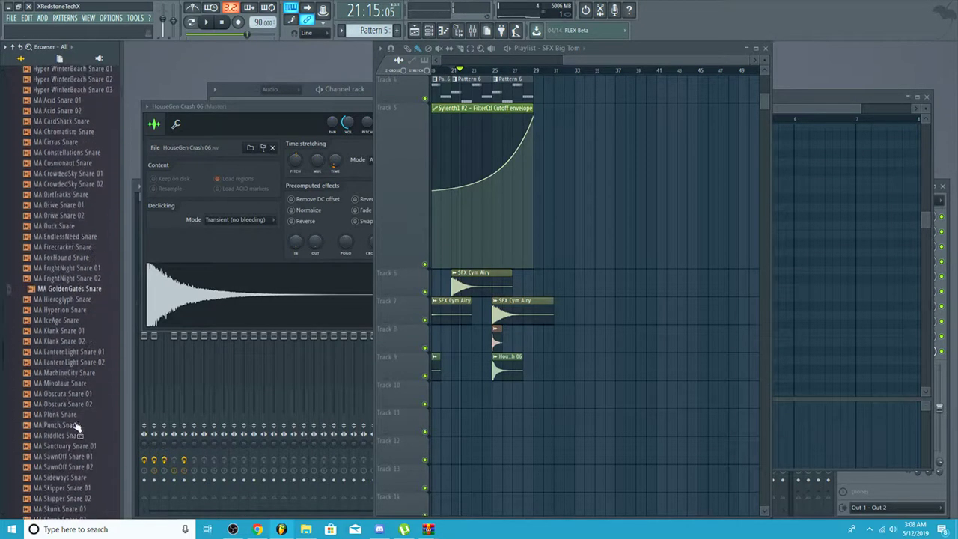
{"action": "left_click", "coordinate": [84, 446]}
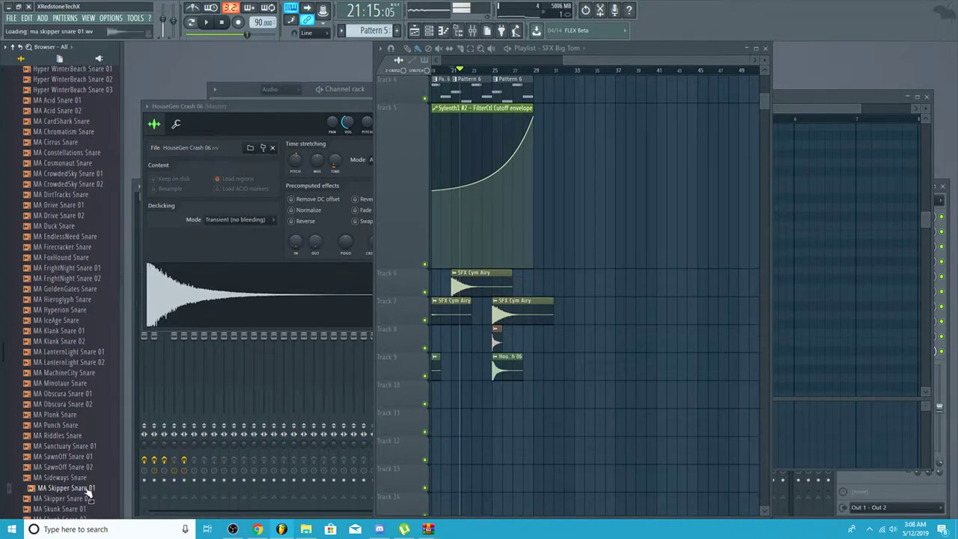
{"action": "scroll", "coordinate": [46, 447], "scroll_direction": "down", "scroll_amount": 5}
{"action": "left_click", "coordinate": [59, 426]}
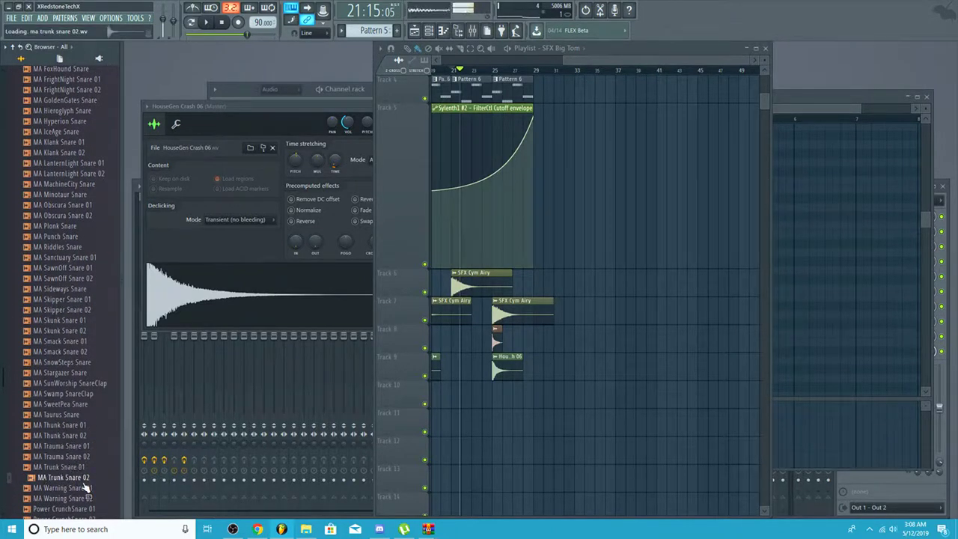
- Preview the Power Snare samples and place Power Snare 23 on Track 10 at bars 21 and 25
{"action": "scroll", "coordinate": [82, 472], "scroll_direction": "down", "scroll_amount": 7}
{"action": "scroll", "coordinate": [70, 449], "scroll_direction": "down", "scroll_amount": 6}
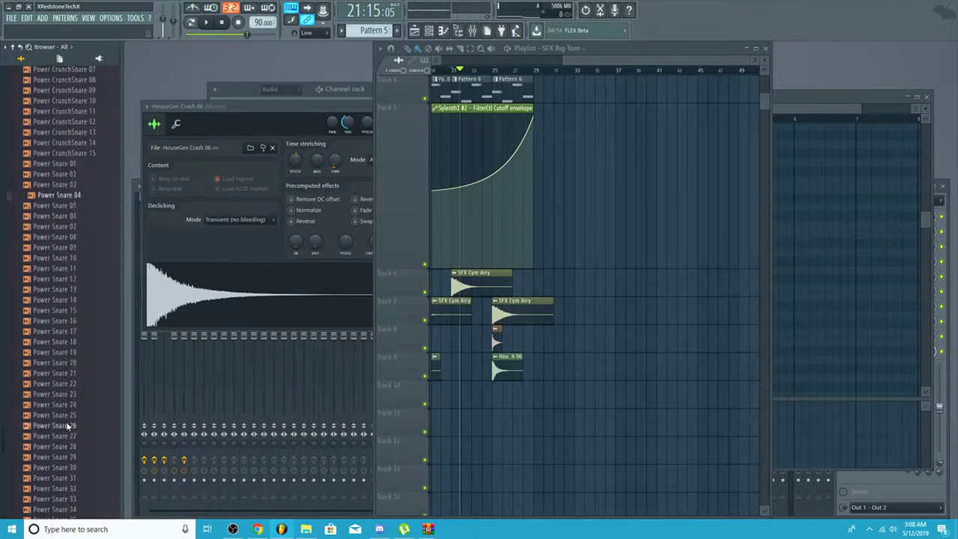
{"action": "left_click", "coordinate": [65, 374]}
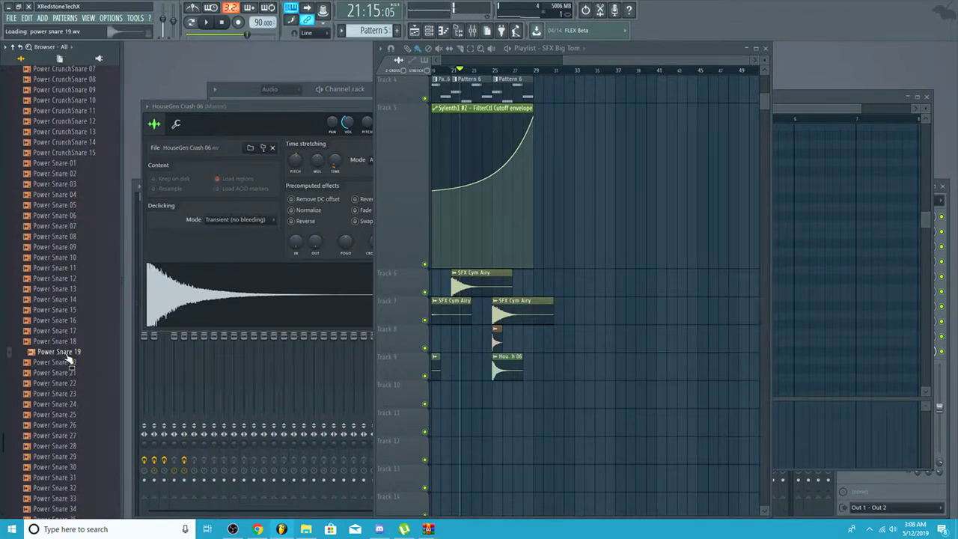
{"action": "left_click", "coordinate": [75, 383]}
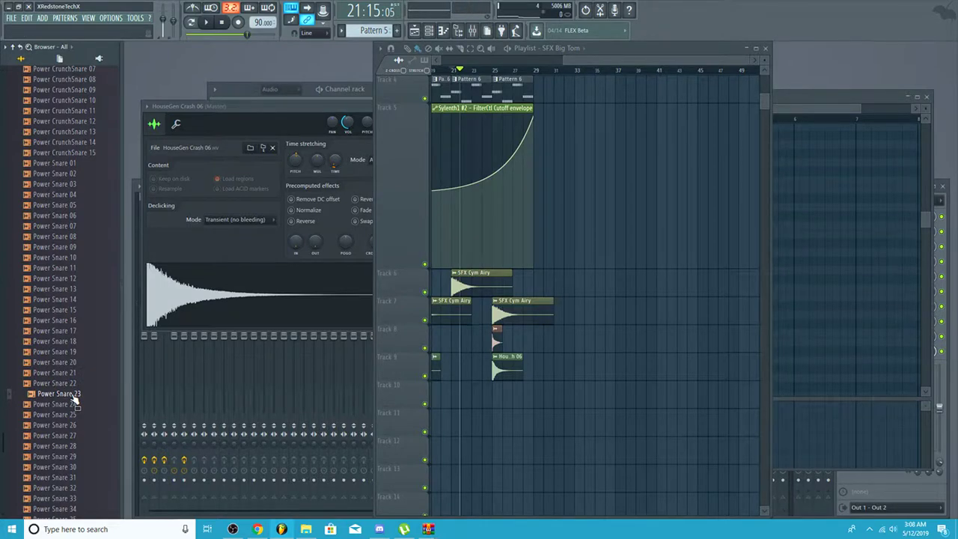
{"action": "left_click_drag", "start_coordinate": [533, 396], "coordinate": [494, 393]}
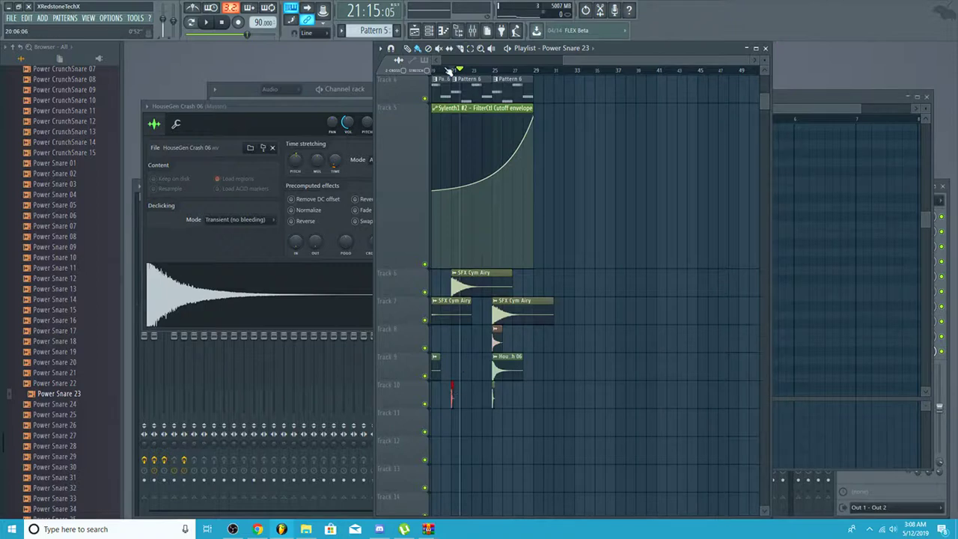
- Try Power Snare 23 clips at two spots within bar 21 on Track 10 during playback and delete them
{"action": "mouse_move", "coordinate": [447, 68]}
{"action": "left_mouse_down"}
{"action": "mouse_move", "coordinate": [433, 83]}
{"action": "mouse_move", "coordinate": [522, 91]}
{"action": "mouse_move", "coordinate": [588, 78]}
{"action": "left_mouse_up"}
{"action": "scroll", "coordinate": [610, 78], "scroll_direction": "up", "scroll_amount": 5}
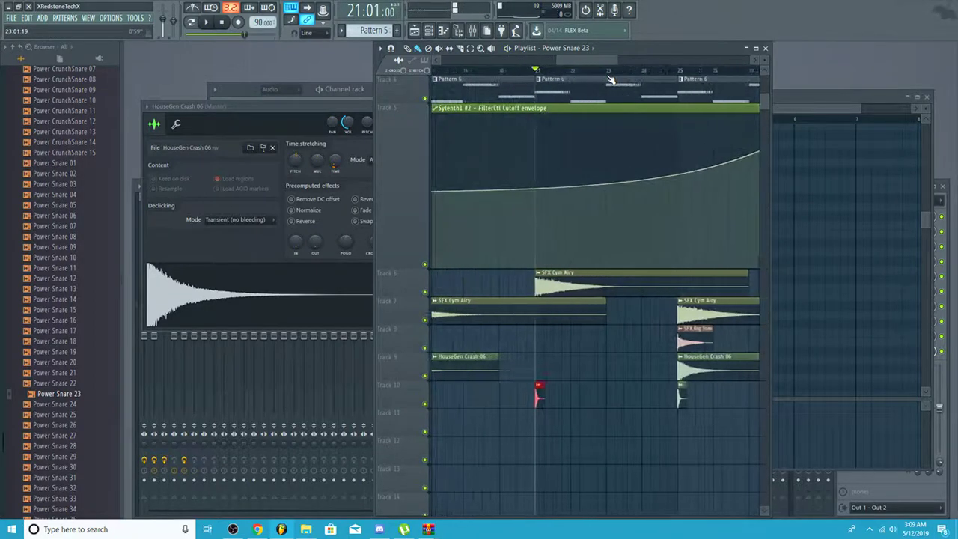
{"action": "scroll", "coordinate": [611, 79], "scroll_direction": "up", "scroll_amount": 3}
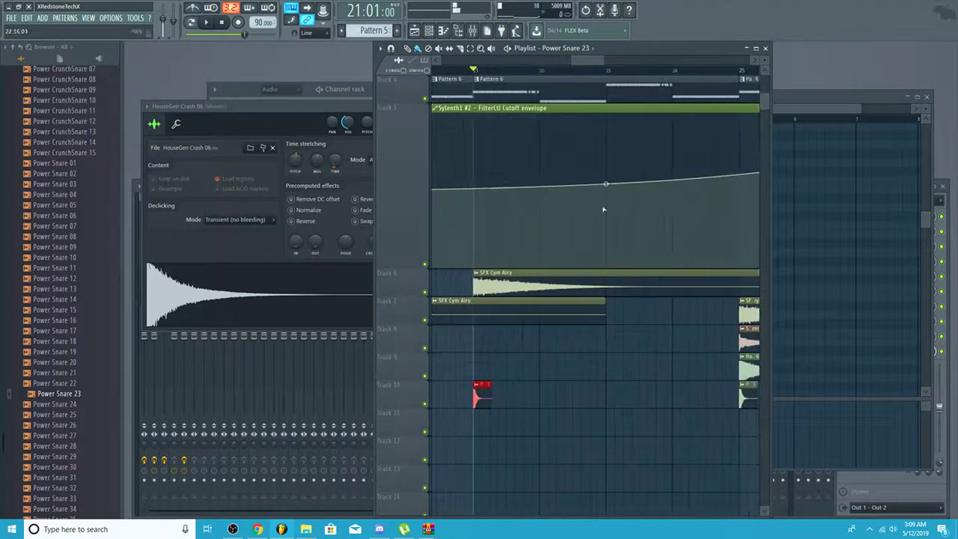
{"action": "key", "text": "space"}
{"action": "left_click", "coordinate": [525, 403]}
{"action": "double_click", "coordinate": [502, 400]}
{"action": "key", "text": "space"}
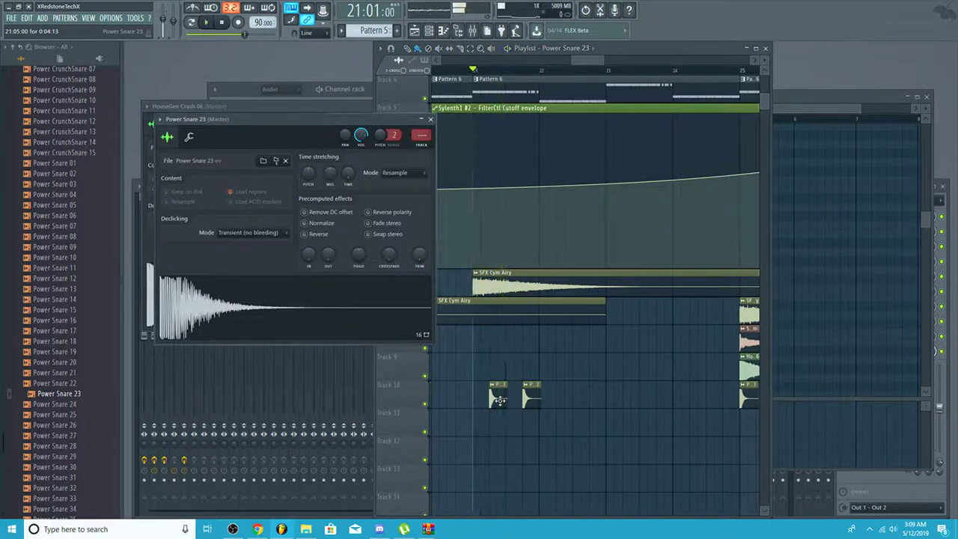
{"action": "right_click", "coordinate": [500, 401]}
{"action": "right_click", "coordinate": [528, 401]}
{"action": "key", "text": "space"}
- Try Power Snare 23 clips at the middle of bars 21, 22 and 23 on Track 10 and delete them
{"action": "left_click", "coordinate": [510, 399]}
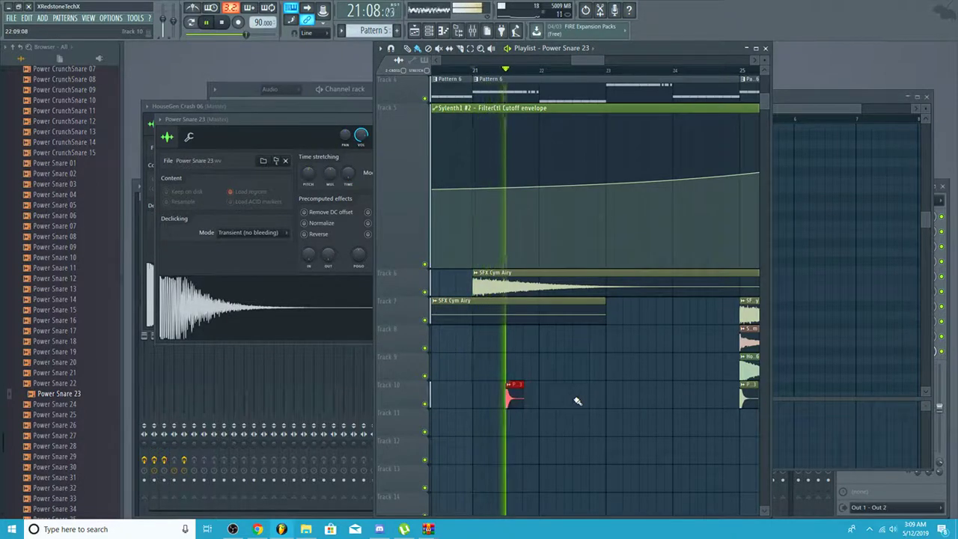
{"action": "left_click", "coordinate": [577, 400]}
{"action": "left_click", "coordinate": [643, 400]}
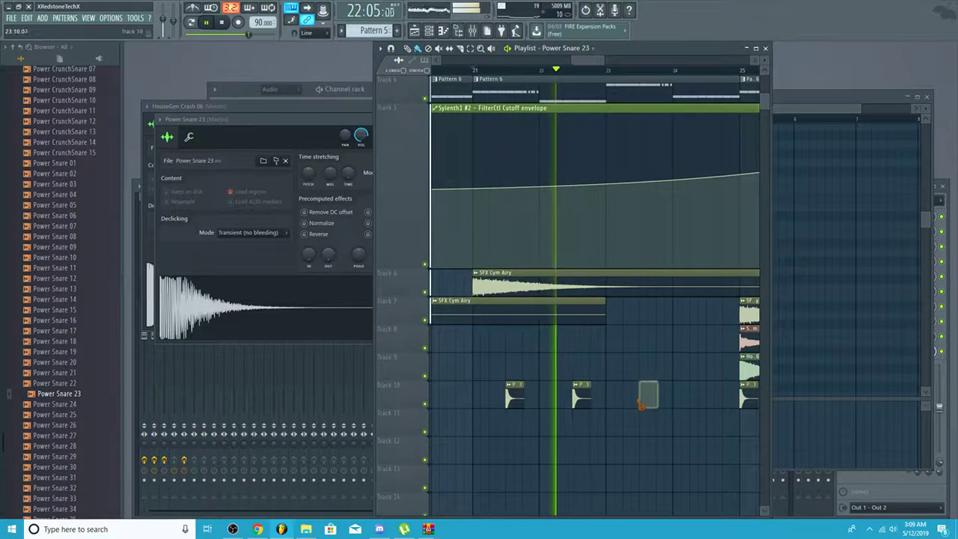
{"action": "right_click", "coordinate": [580, 398]}
{"action": "right_click", "coordinate": [509, 394]}
- Restart playback and place seven Power Snare 23 clips on Track 11, every half bar from mid-bar 21 to mid-bar 24
{"action": "key", "text": "space"}
{"action": "key", "text": "space"}
{"action": "left_click", "coordinate": [510, 419]}
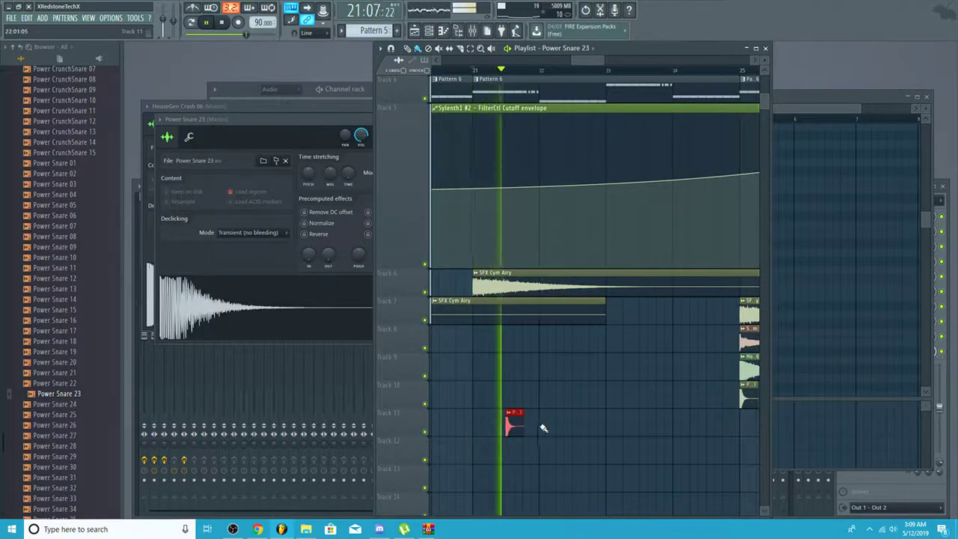
{"action": "left_click", "coordinate": [546, 424]}
{"action": "left_click", "coordinate": [580, 424]}
{"action": "left_click", "coordinate": [613, 424]}
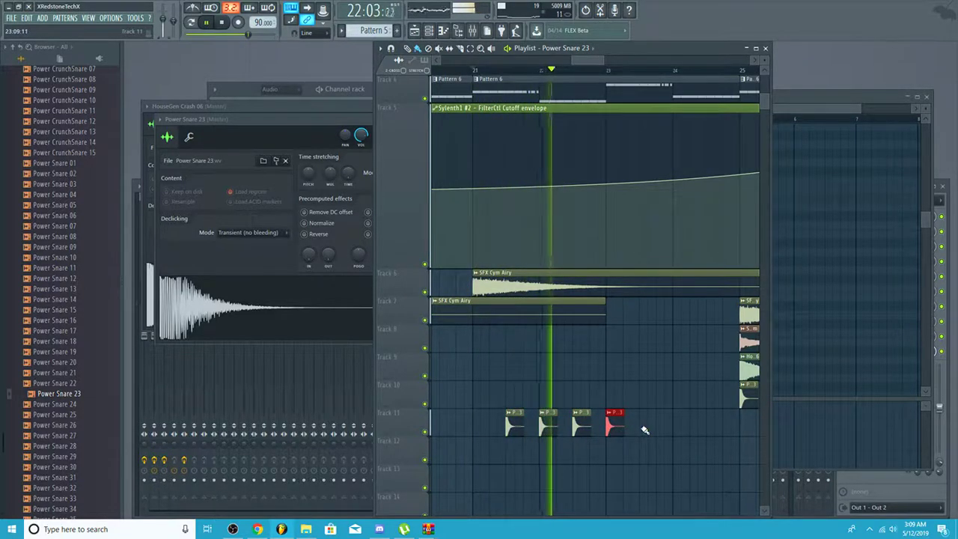
{"action": "left_click", "coordinate": [645, 425]}
{"action": "left_click", "coordinate": [680, 426]}
{"action": "left_click", "coordinate": [713, 432]}
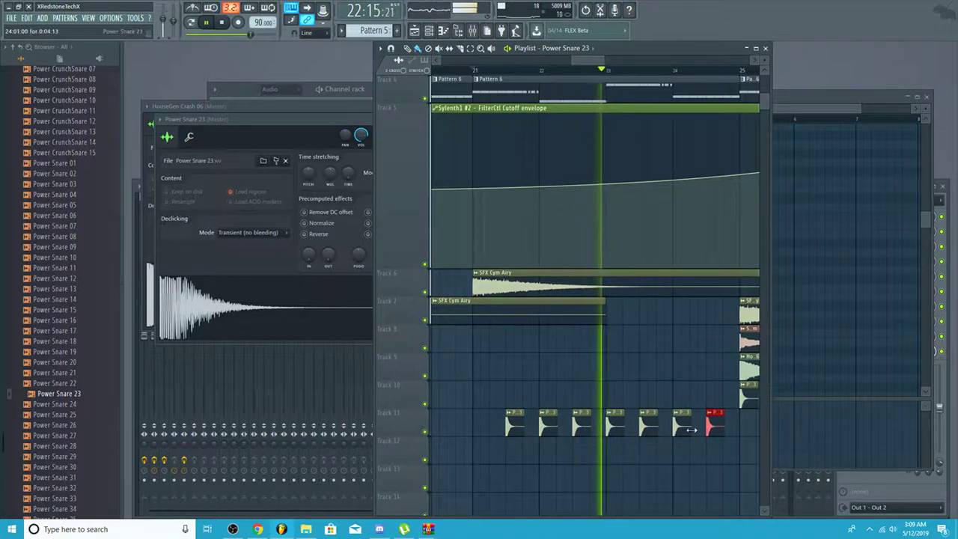
- Adjust Power Snare 23's channel pitch with a range of 3 during playback and close its settings window
{"action": "double_click", "coordinate": [678, 428]}
{"action": "key", "text": "space"}
{"action": "key", "text": "space"}
{"action": "left_click_drag", "start_coordinate": [380, 140], "coordinate": [380, 134]}
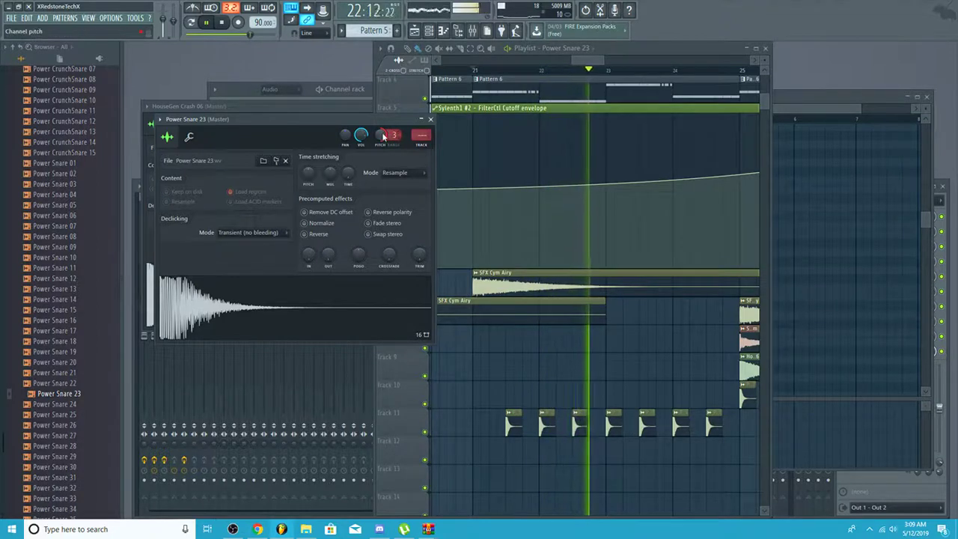
{"action": "left_click", "coordinate": [430, 119]}
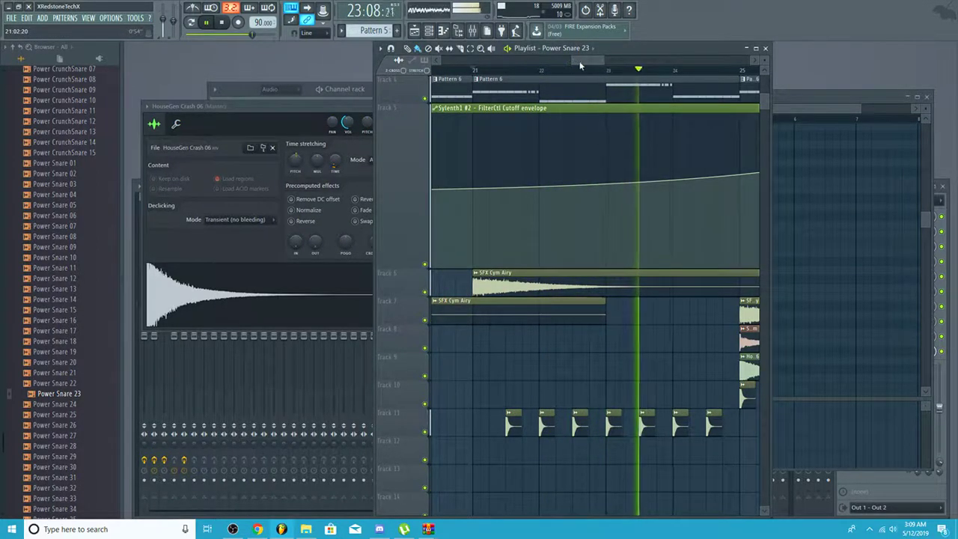
- Stop playback, reopen Power Snare 23's settings and route the channel to mixer track 6
{"action": "key", "text": "space"}
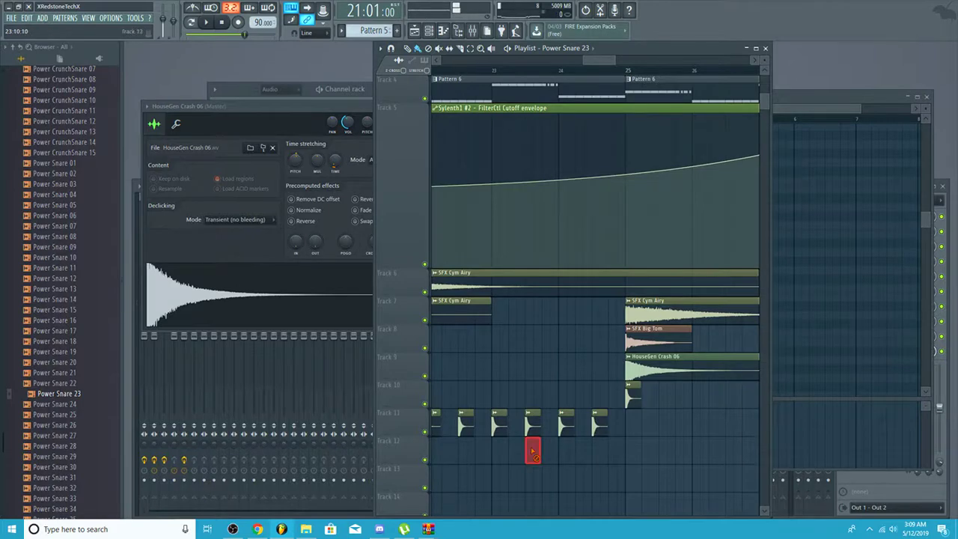
{"action": "double_click", "coordinate": [534, 422]}
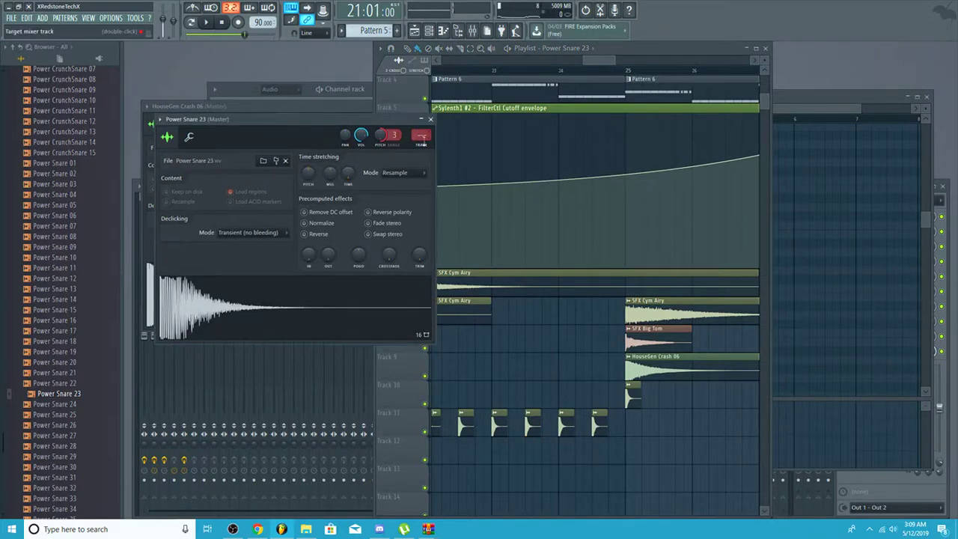
{"action": "double_click", "coordinate": [421, 138]}
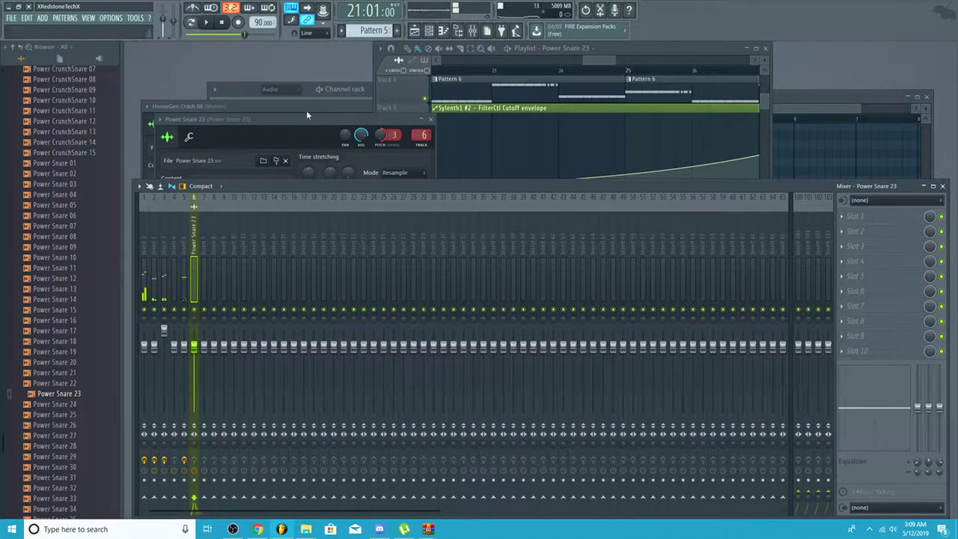
{"action": "left_click_drag", "start_coordinate": [306, 114], "coordinate": [325, 135]}
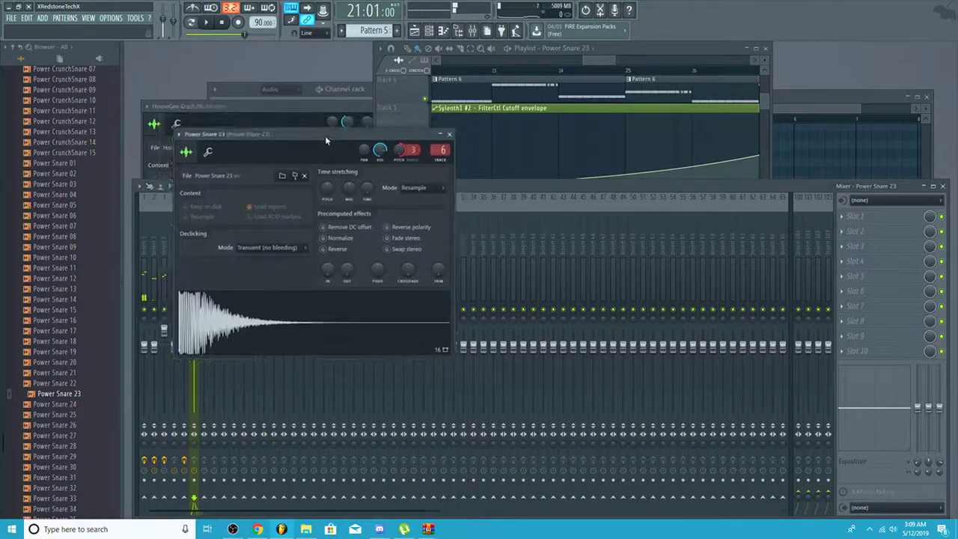
- Select the playlist from bar 22 onward and play that range to hear the snares
{"action": "left_click", "coordinate": [585, 73]}
{"action": "left_click_drag", "start_coordinate": [621, 67], "coordinate": [566, 133]}
{"action": "key", "text": "space"}
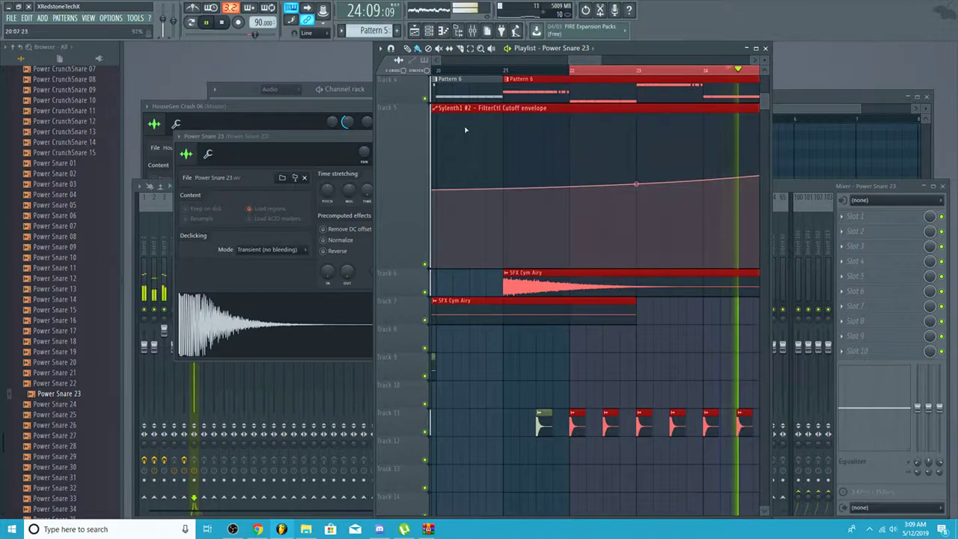
- Mute playlist Tracks 1 to 4 so the snares can be heard without the pattern clips
{"action": "left_click", "coordinate": [425, 98]}
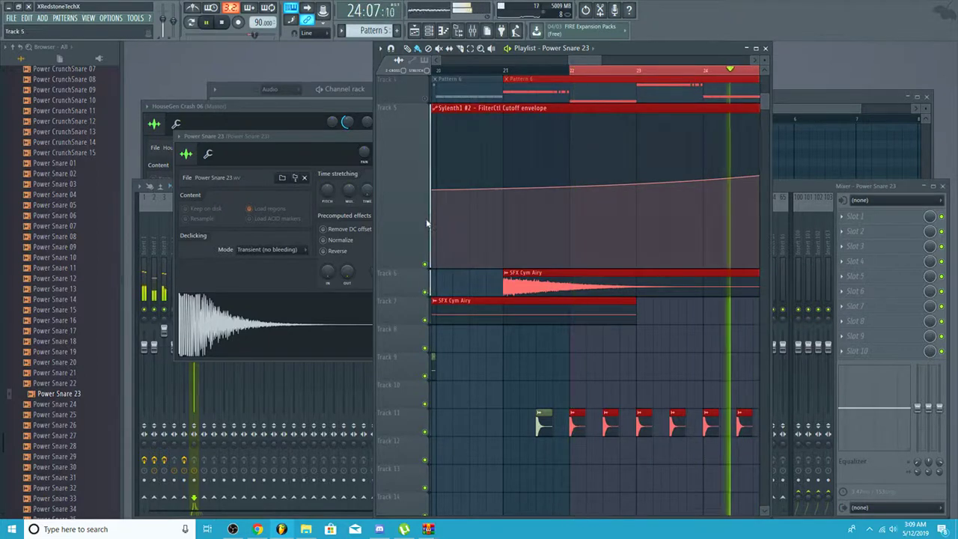
{"action": "scroll", "coordinate": [427, 165], "scroll_direction": "up", "scroll_amount": 3}
{"action": "left_click", "coordinate": [425, 153]}
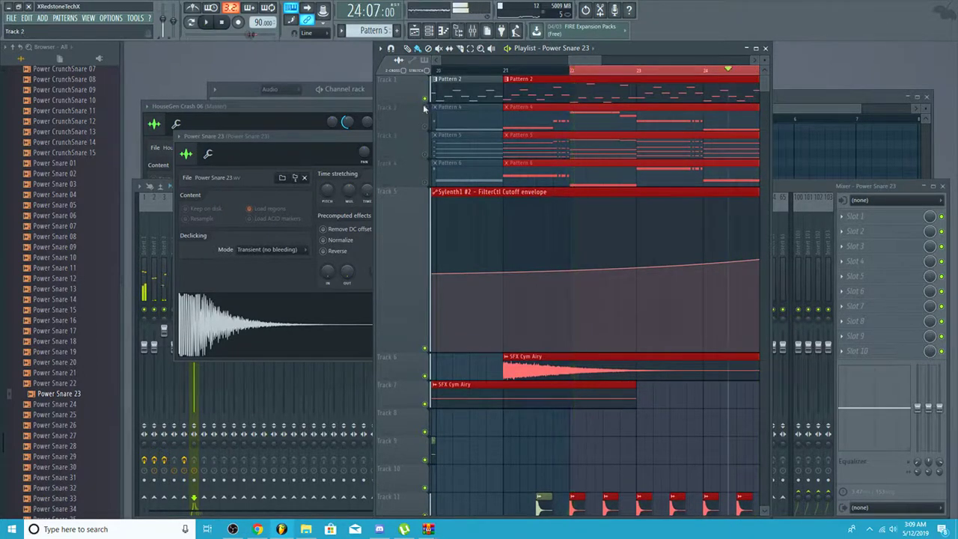
{"action": "left_click", "coordinate": [424, 98]}
- Open Power Snare 23's mixer track and load Fruity Parametric EQ 2 in its first effect slot
{"action": "left_click_drag", "start_coordinate": [308, 140], "coordinate": [240, 140]}
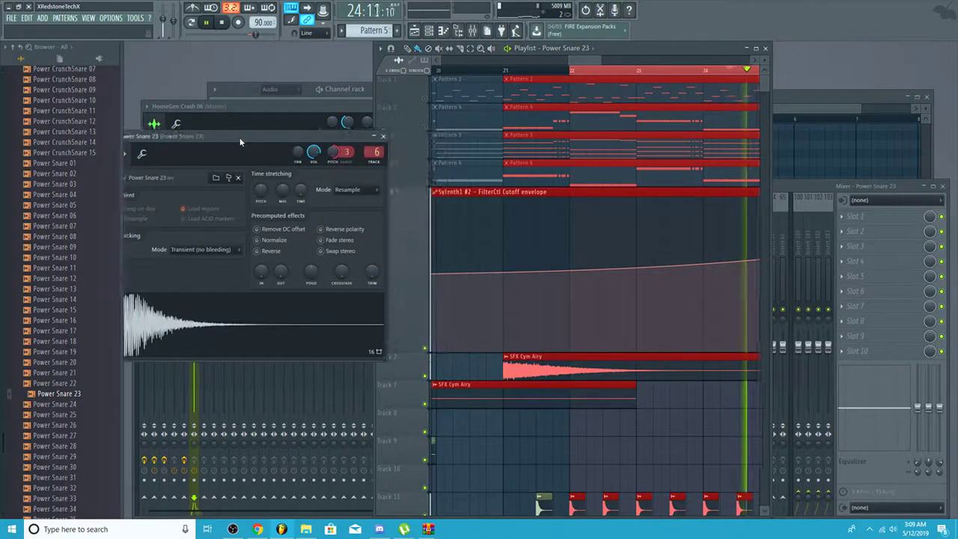
{"action": "double_click", "coordinate": [374, 152]}
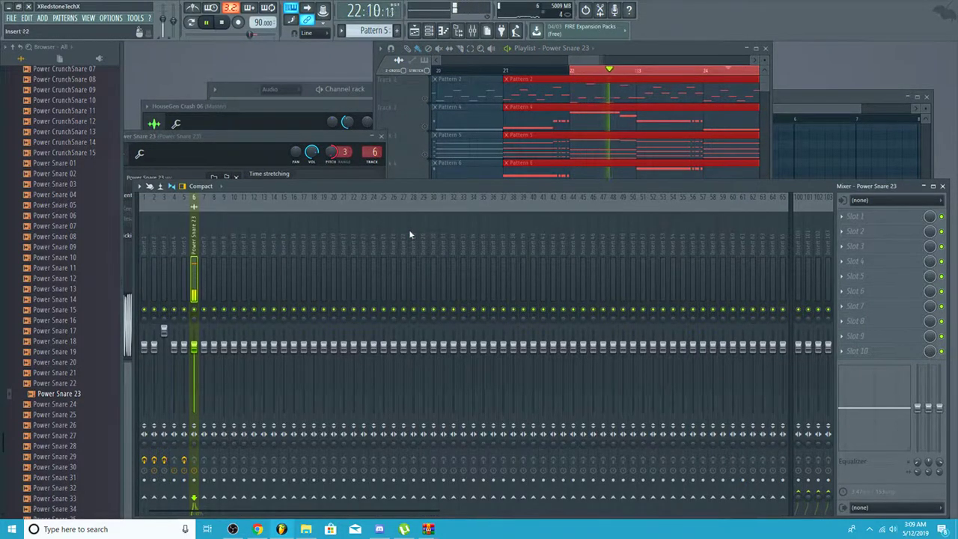
{"action": "left_click", "coordinate": [873, 217]}
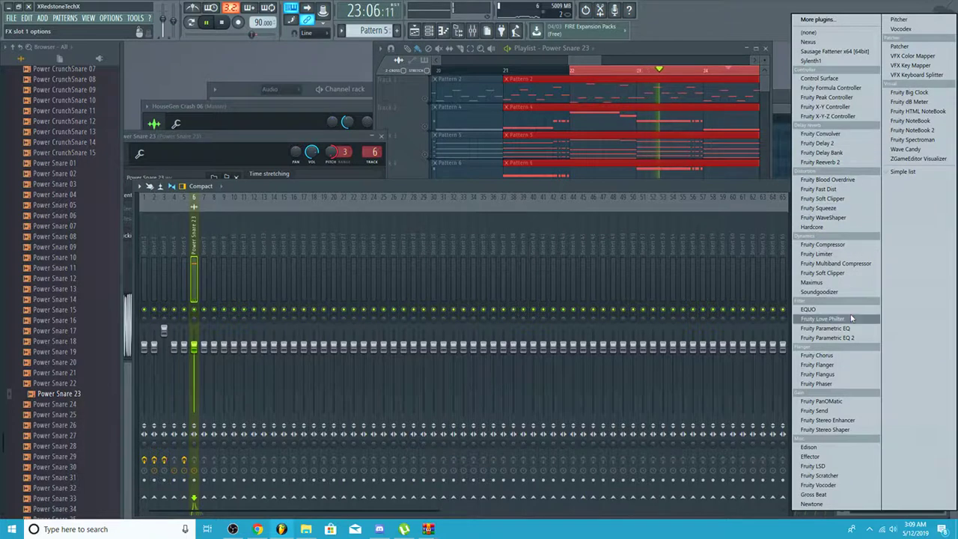
{"action": "left_click", "coordinate": [837, 338]}
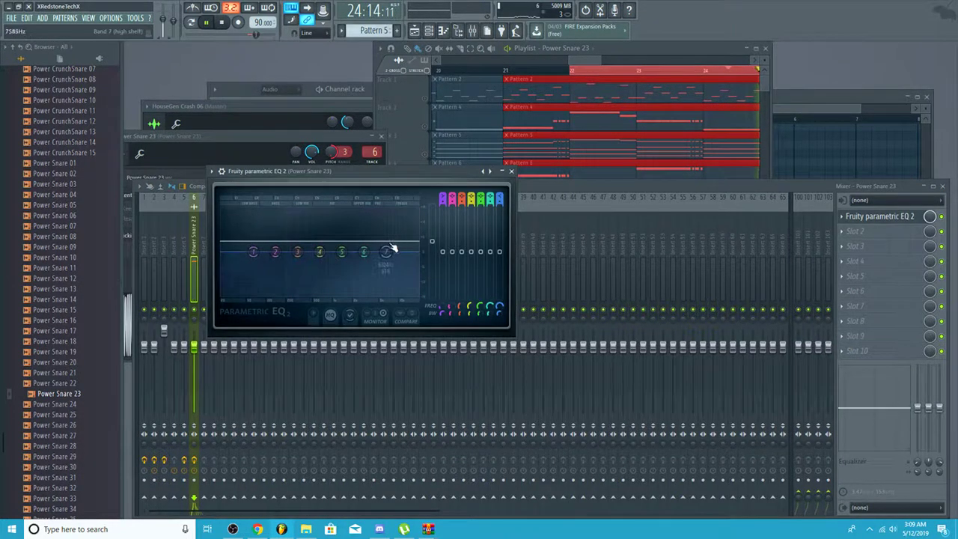
- Boost the snare's highs with band 7, cut band 1, slightly raise band 3, and lower its mixer fader to 68% (-7.7 dB)
{"action": "left_click_drag", "start_coordinate": [432, 241], "coordinate": [361, 242]}
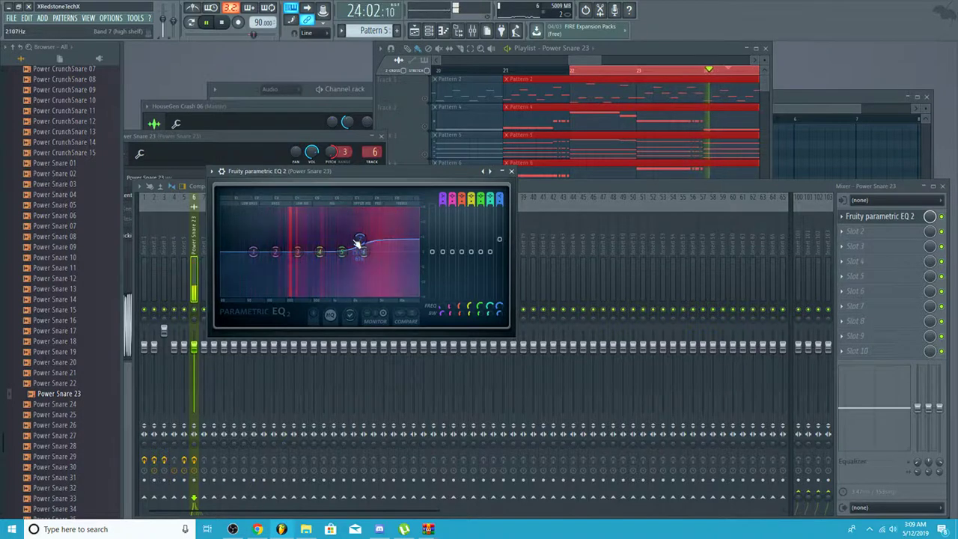
{"action": "left_click_drag", "start_coordinate": [253, 252], "coordinate": [262, 294]}
{"action": "mouse_move", "coordinate": [298, 253]}
{"action": "left_mouse_down"}
{"action": "mouse_move", "coordinate": [289, 234]}
{"action": "mouse_move", "coordinate": [288, 244]}
{"action": "left_mouse_up"}
{"action": "left_click", "coordinate": [194, 358]}
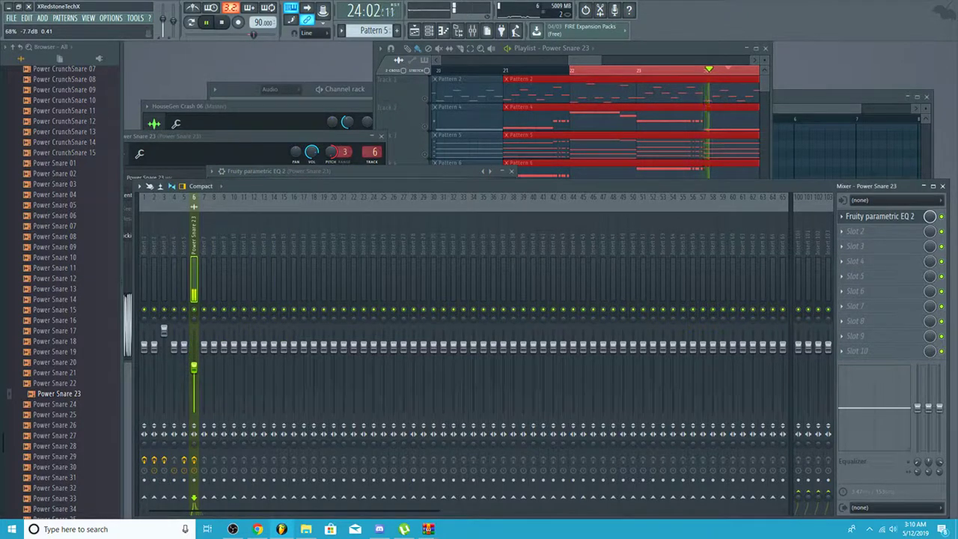
- Add Fruity Reeverb 2 to the snare track's second effect slot and close its window
{"action": "left_click", "coordinate": [886, 240]}
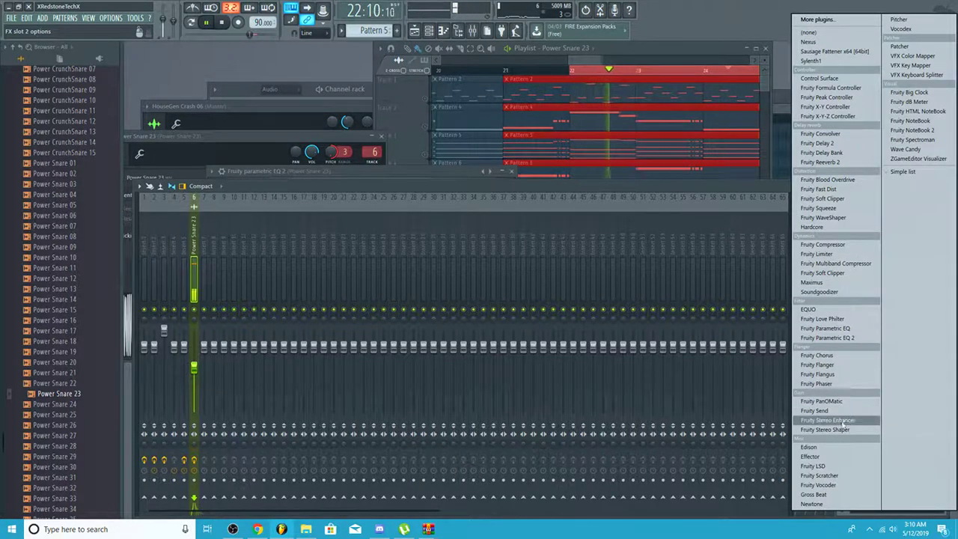
{"action": "left_click", "coordinate": [824, 162]}
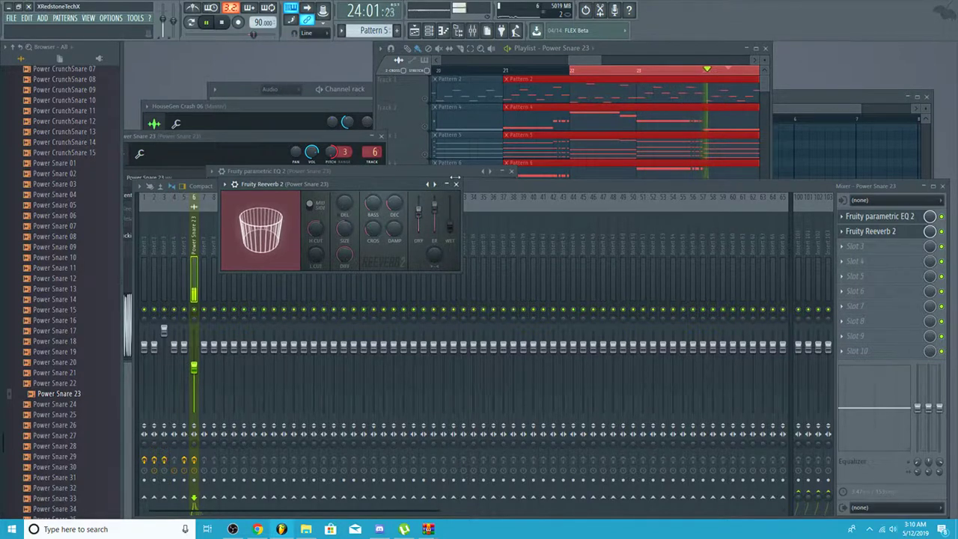
{"action": "left_click", "coordinate": [456, 184]}
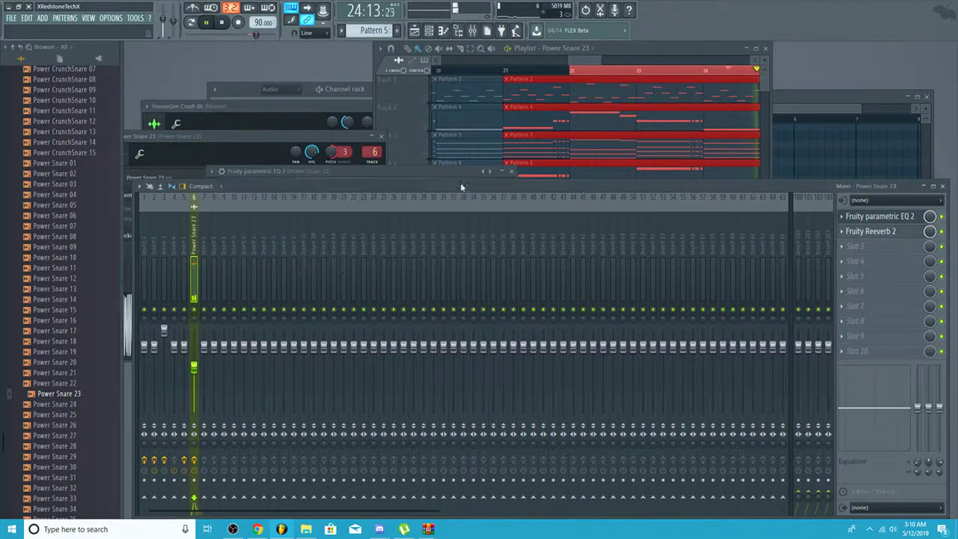
- Unmute all playlist tracks and play the arrangement from bar 21
{"action": "left_click", "coordinate": [506, 71]}
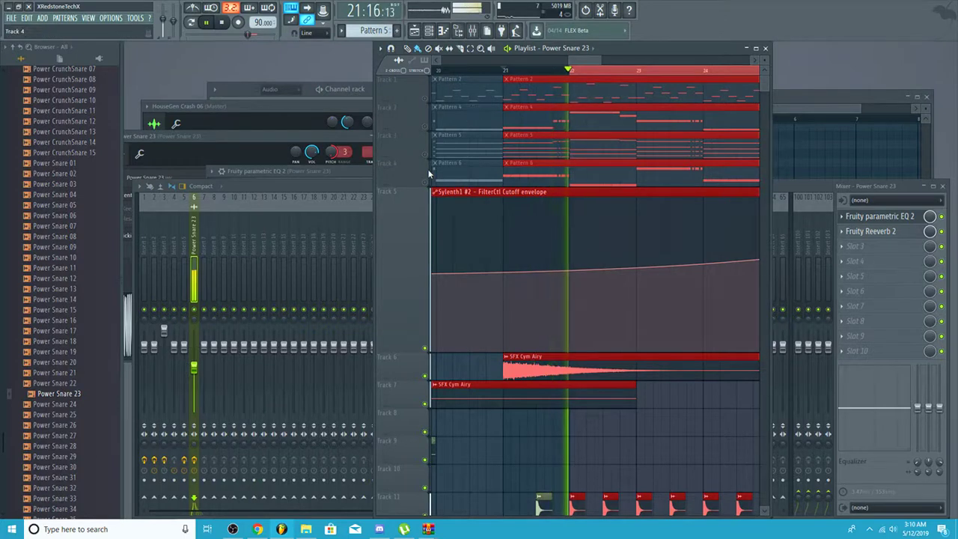
{"action": "key", "text": "space"}
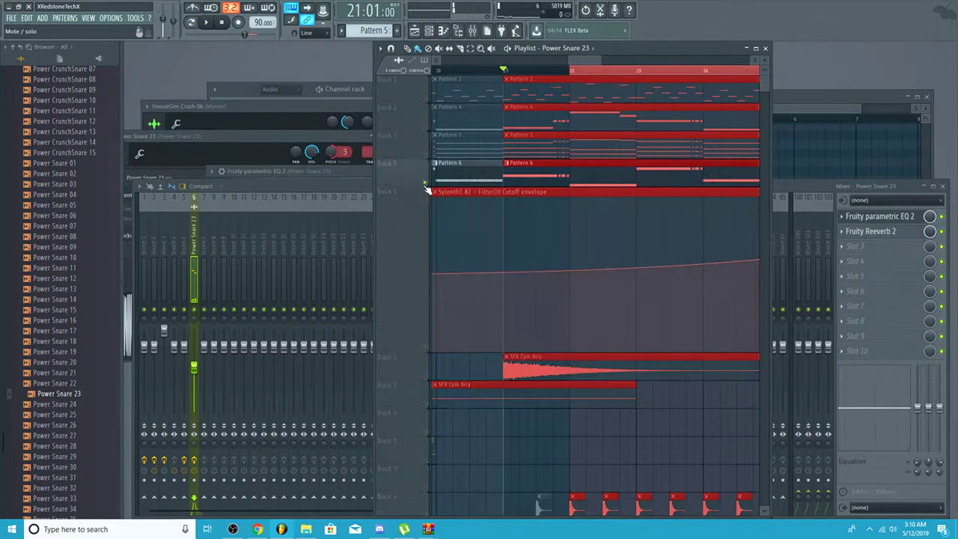
{"action": "left_click", "coordinate": [425, 191]}
{"action": "key", "text": "space"}
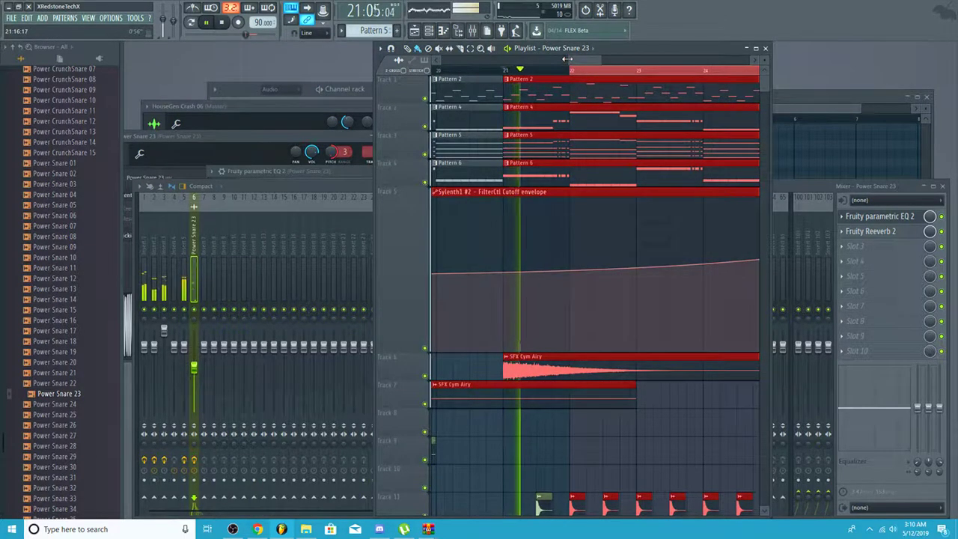
- Place four quarter-bar Power Snare 23 clips across bar 25 on Track 11 and one on Track 12 just before bar 25
{"action": "scroll", "coordinate": [586, 88], "scroll_direction": "down", "scroll_amount": 2}
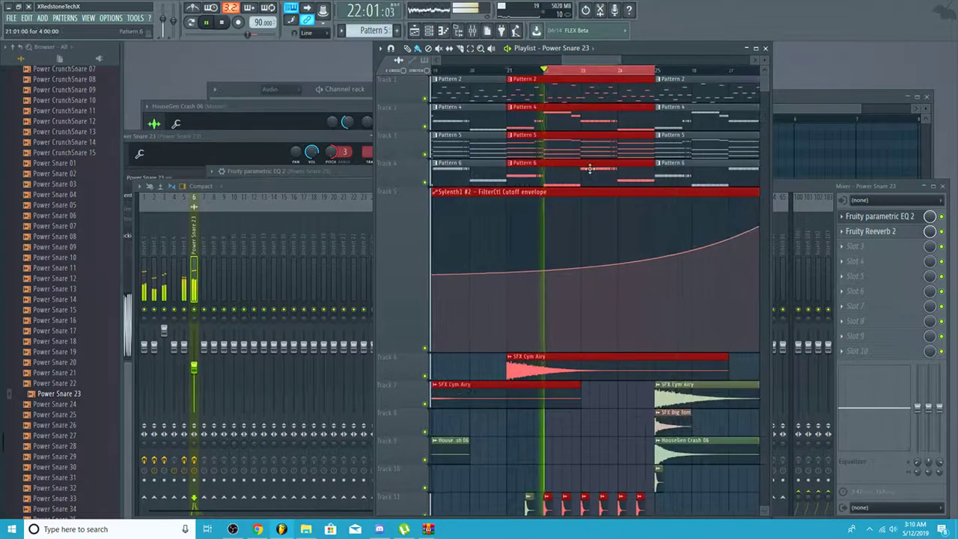
{"action": "scroll", "coordinate": [586, 88], "scroll_direction": "down", "scroll_amount": 3}
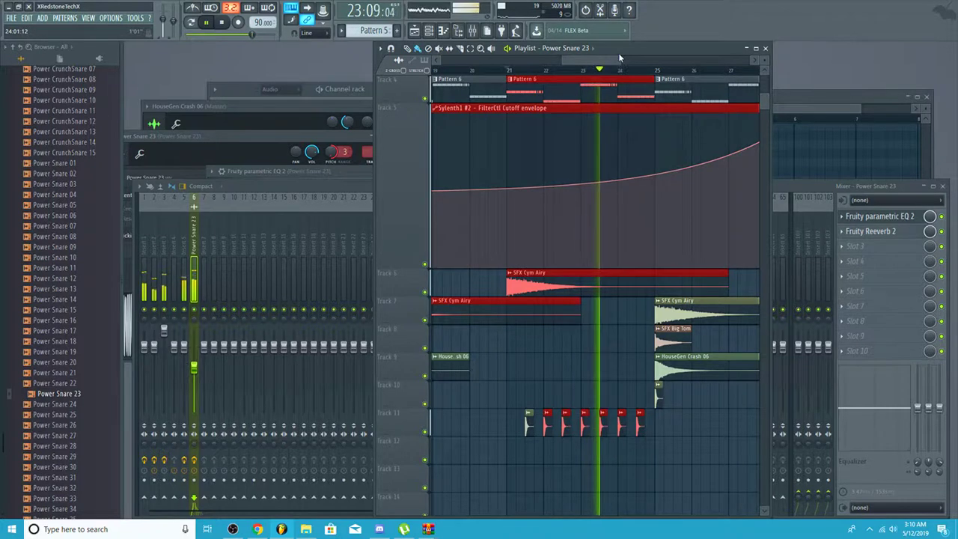
{"action": "left_click", "coordinate": [652, 439]}
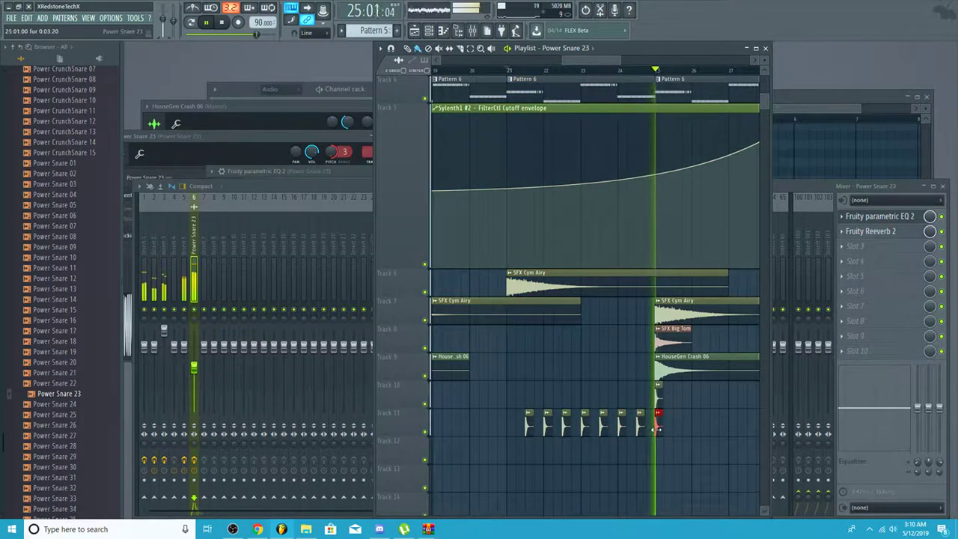
{"action": "left_click", "coordinate": [667, 432]}
{"action": "left_click", "coordinate": [679, 427]}
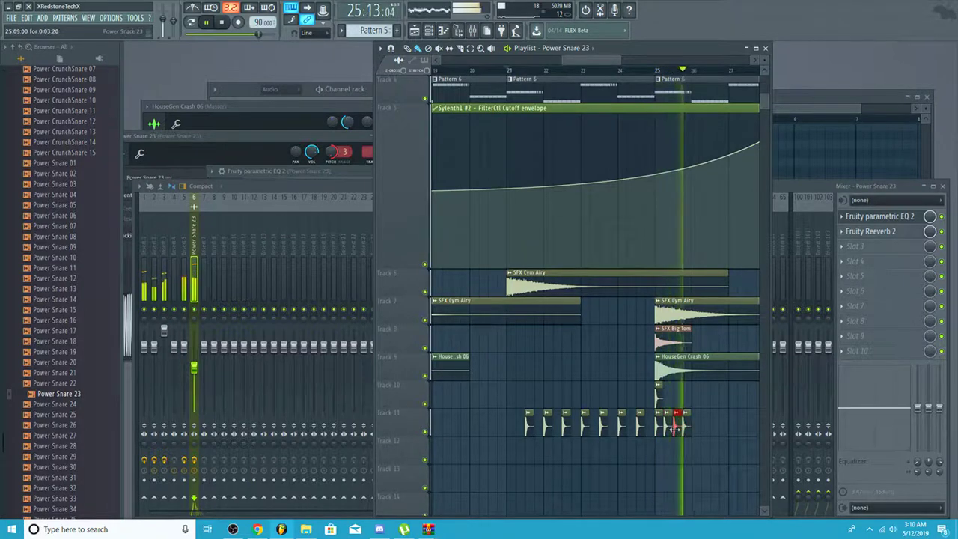
{"action": "key", "text": "space"}
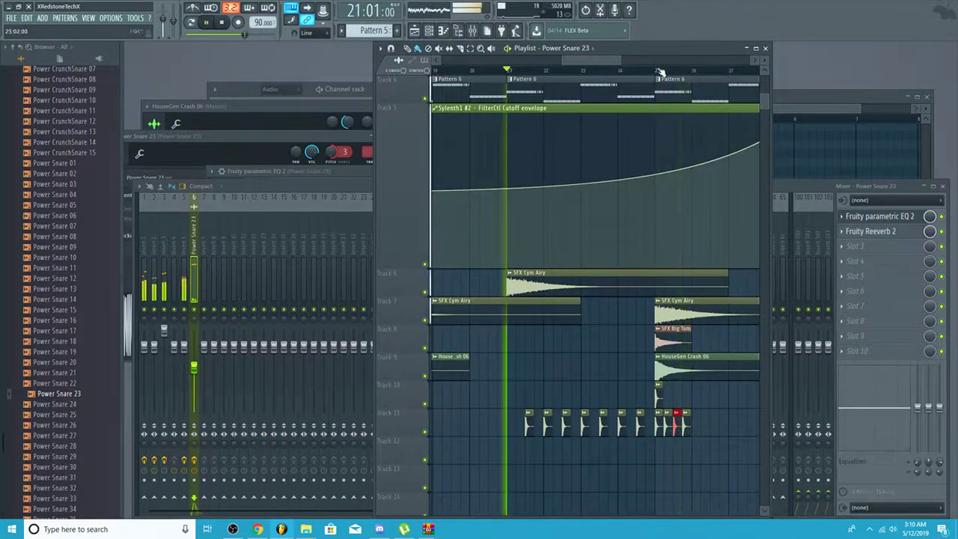
{"action": "left_click", "coordinate": [648, 445]}
{"action": "scroll", "coordinate": [654, 401], "scroll_direction": "up", "scroll_amount": 2}
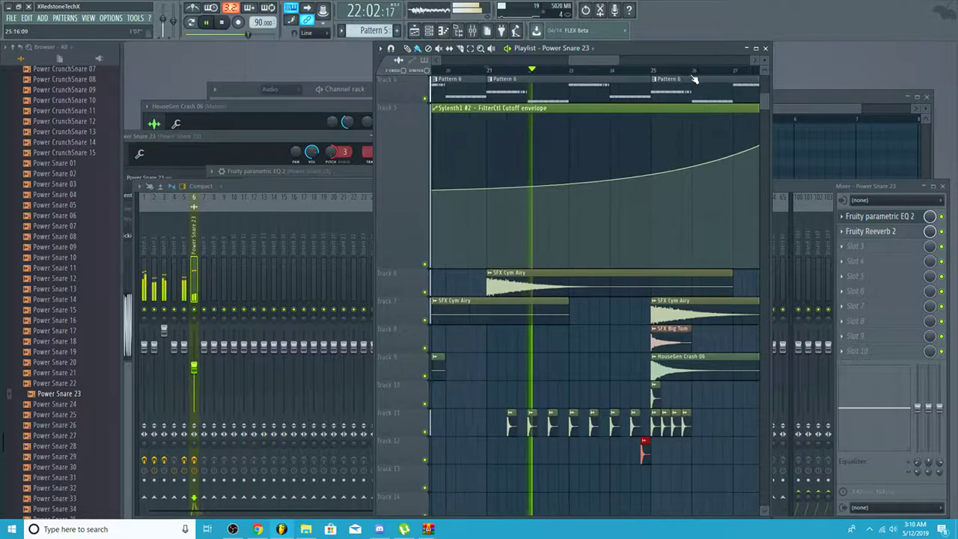
- Open Power Snare 23's settings, raise the channel volume to 97% and enable Normalize
{"action": "double_click", "coordinate": [584, 415]}
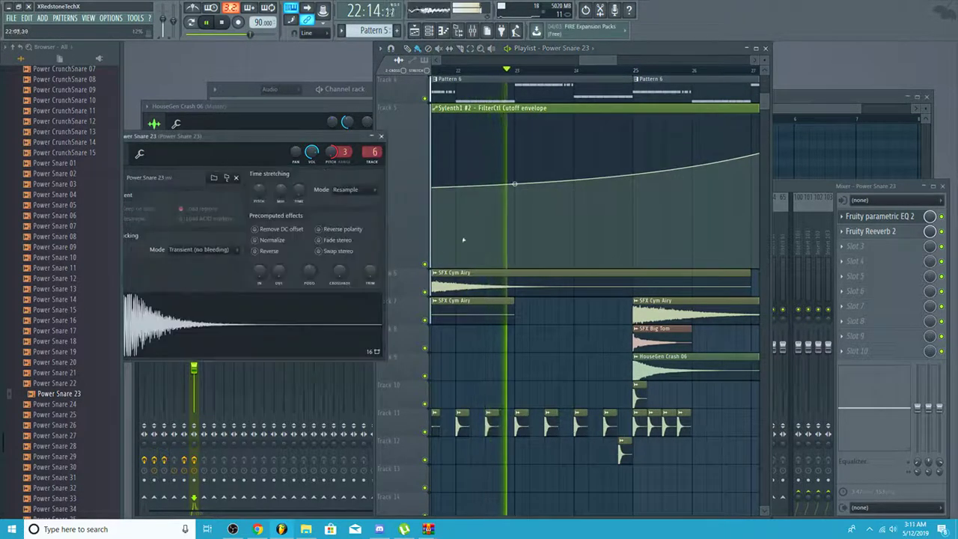
{"action": "left_click_drag", "start_coordinate": [313, 153], "coordinate": [312, 157]}
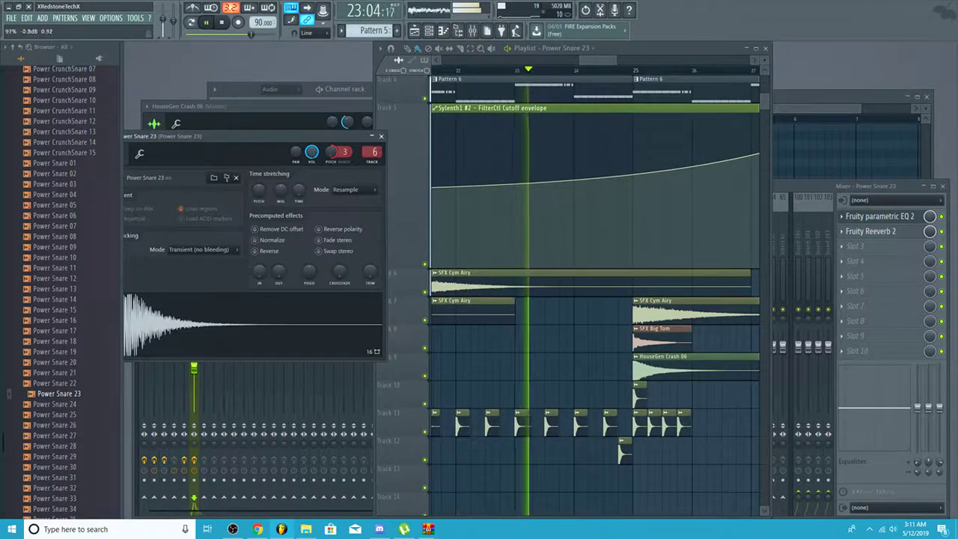
{"action": "left_click", "coordinate": [254, 240]}
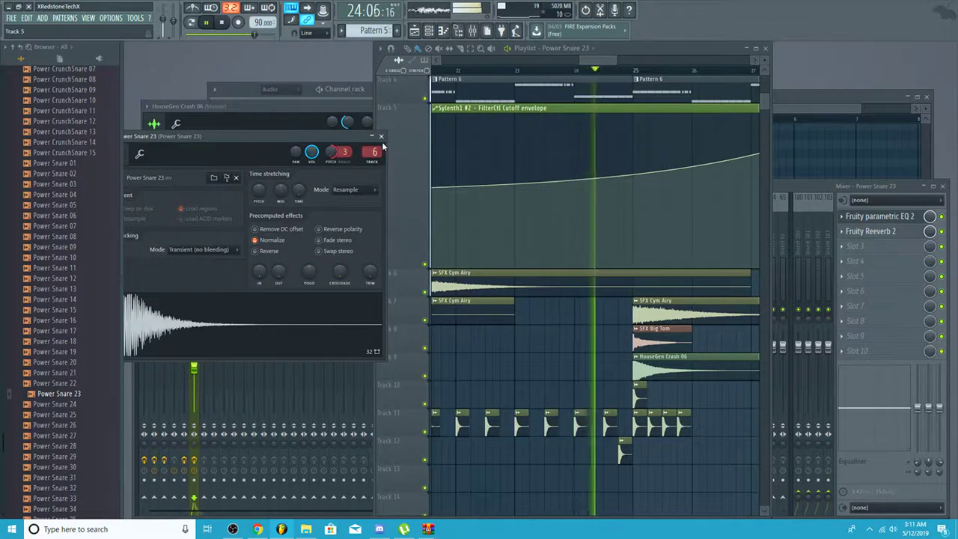
- Play from late bar 24 and place five Power Snare 23 clips on Track 11, every quarter bar from bar 26 to bar 27
{"action": "left_click", "coordinate": [605, 70]}
{"action": "mouse_move", "coordinate": [614, 61]}
{"action": "left_mouse_down"}
{"action": "mouse_move", "coordinate": [651, 63]}
{"action": "mouse_move", "coordinate": [603, 60]}
{"action": "left_mouse_up"}
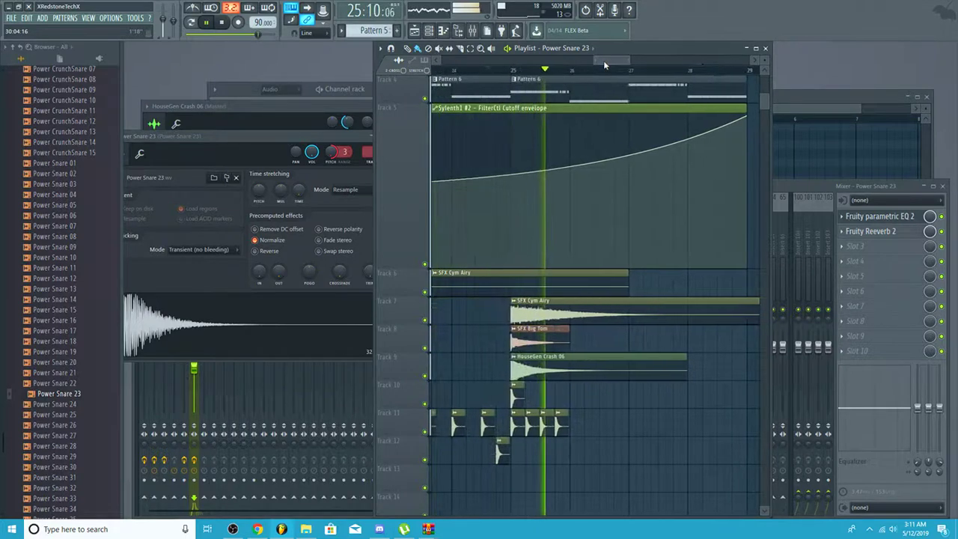
{"action": "key", "text": "space"}
{"action": "key", "text": "space"}
{"action": "left_click", "coordinate": [575, 419]}
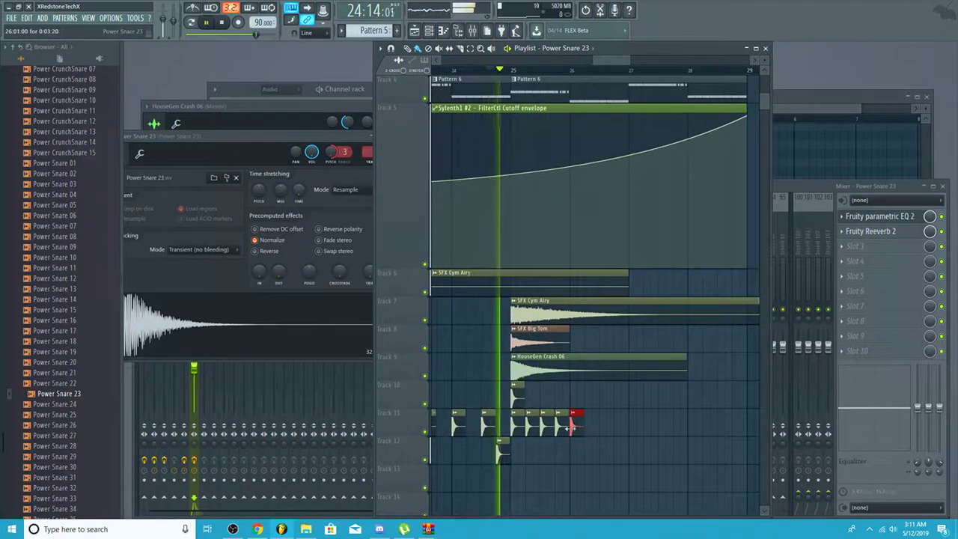
{"action": "key", "text": "space"}
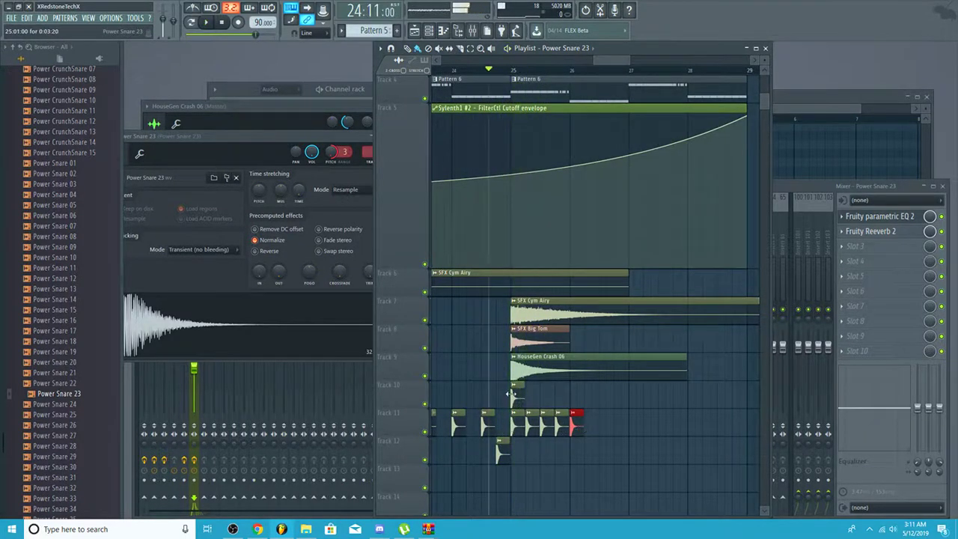
{"action": "key", "text": "space"}
{"action": "left_click", "coordinate": [591, 424]}
{"action": "left_click_drag", "start_coordinate": [603, 425], "coordinate": [635, 427]}
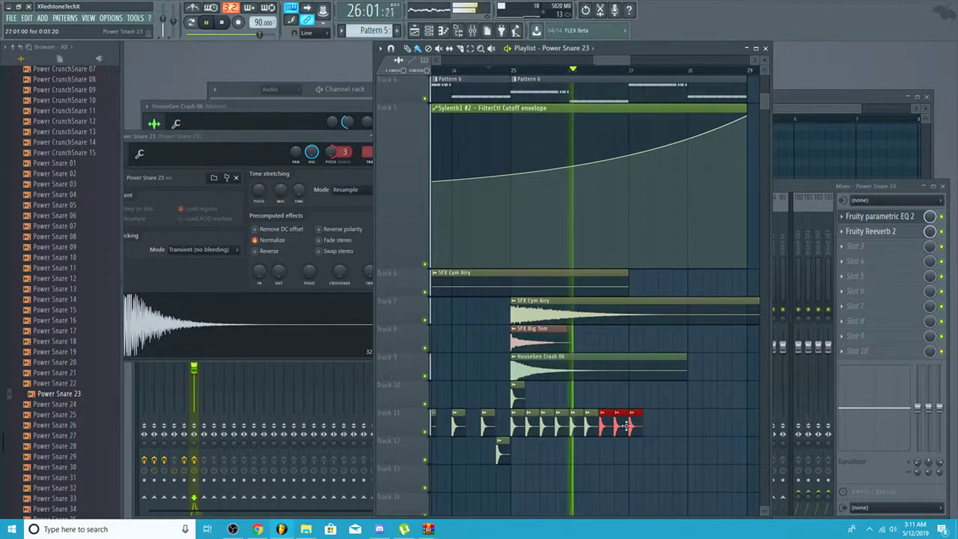
- Insert an extra Power Snare 23 hit at the end of bar 25 on Track 11 and delete the clip at bar 27
{"action": "key", "text": "space"}
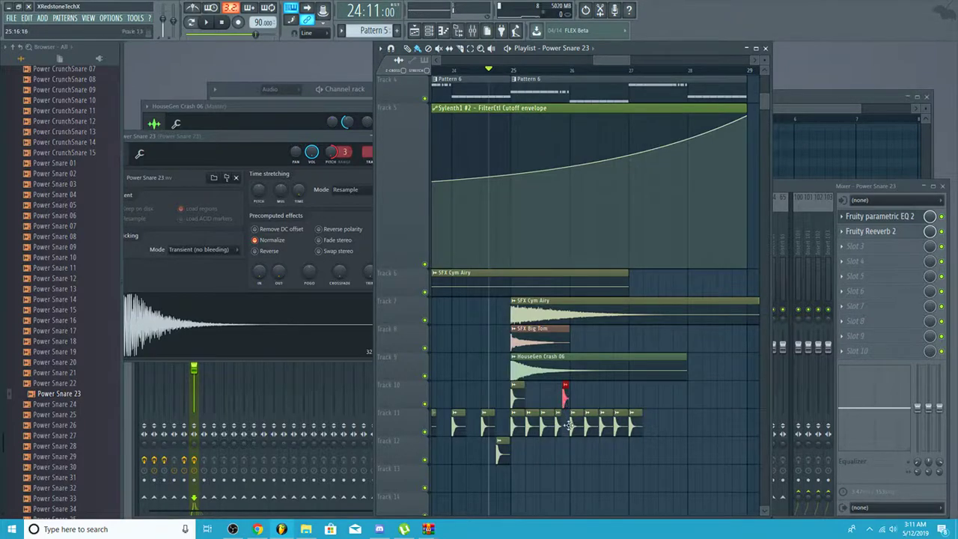
{"action": "key", "text": "space"}
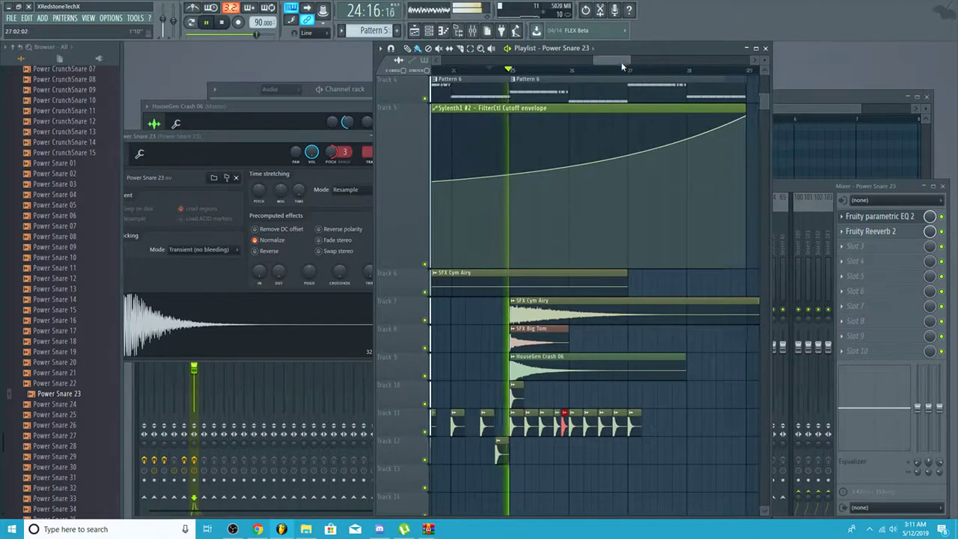
{"action": "scroll", "coordinate": [621, 156], "scroll_direction": "right", "scroll_amount": 2}
{"action": "right_click", "coordinate": [555, 431]}
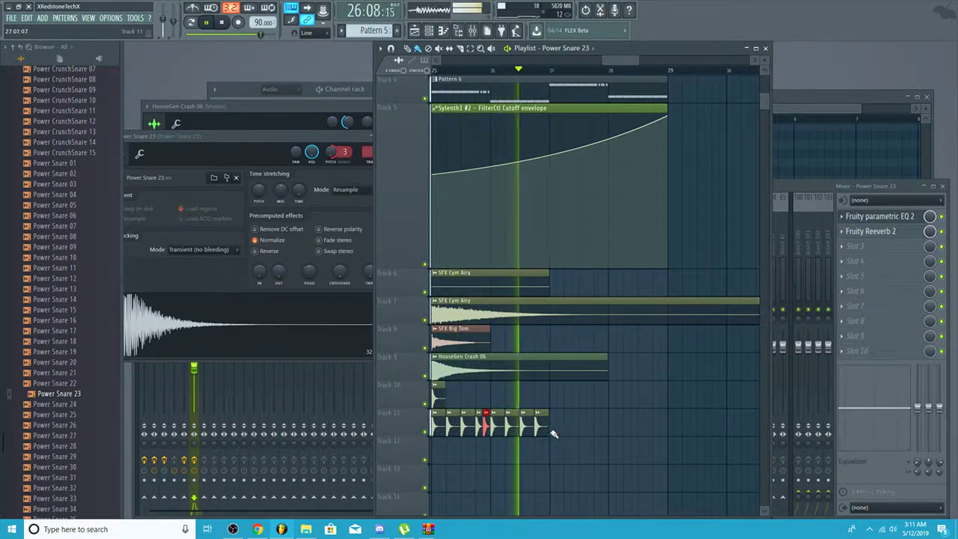
- Fill bar 27 on Track 11 with eight Power Snare 23 clips at eighth-bar spacing and play them from late bar 26
{"action": "key", "text": "space"}
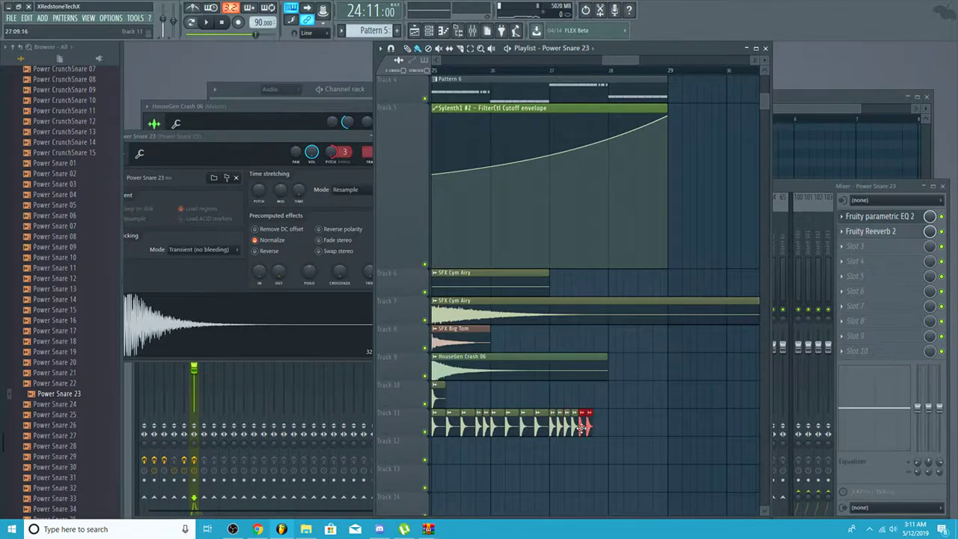
{"action": "left_click", "coordinate": [526, 71]}
{"action": "scroll", "coordinate": [560, 77], "scroll_direction": "up", "scroll_amount": 5}
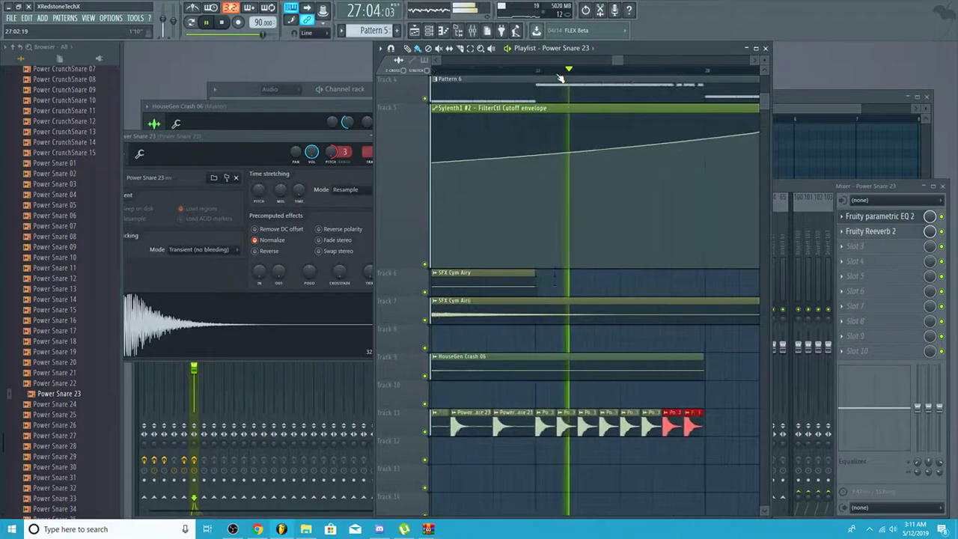
{"action": "scroll", "coordinate": [560, 78], "scroll_direction": "up", "scroll_amount": 1}
{"action": "left_click_drag", "start_coordinate": [618, 60], "coordinate": [620, 64]}
{"action": "key", "text": "space"}
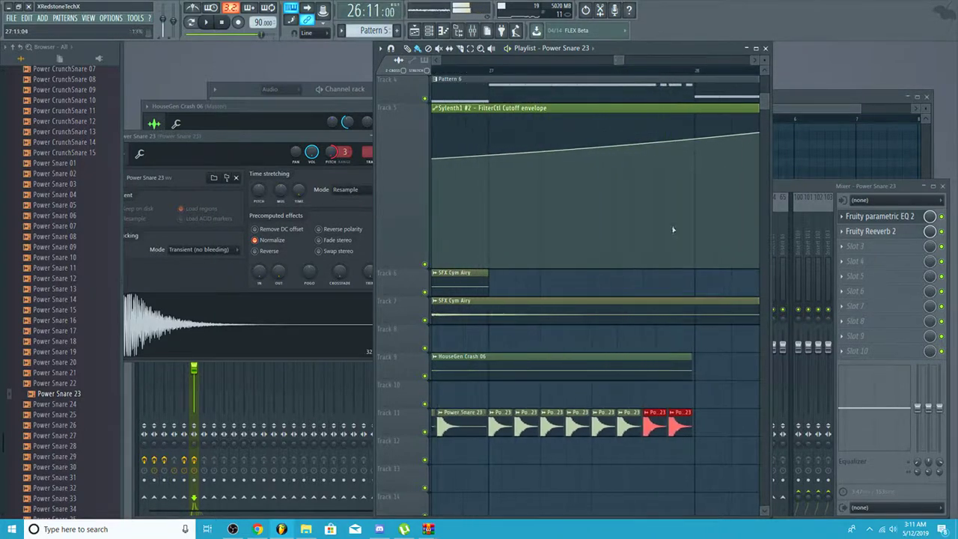
- Shorten the eight Power Snare 23 clips in bar 27, fill bar 28 with sixteenth-spaced copies, and play the build-up
{"action": "mouse_move", "coordinate": [720, 465]}
{"action": "left_mouse_down"}
{"action": "mouse_move", "coordinate": [434, 408]}
{"action": "mouse_move", "coordinate": [497, 420]}
{"action": "mouse_move", "coordinate": [500, 433]}
{"action": "mouse_move", "coordinate": [642, 428]}
{"action": "mouse_move", "coordinate": [602, 428]}
{"action": "left_mouse_up"}
{"action": "left_click", "coordinate": [492, 431]}
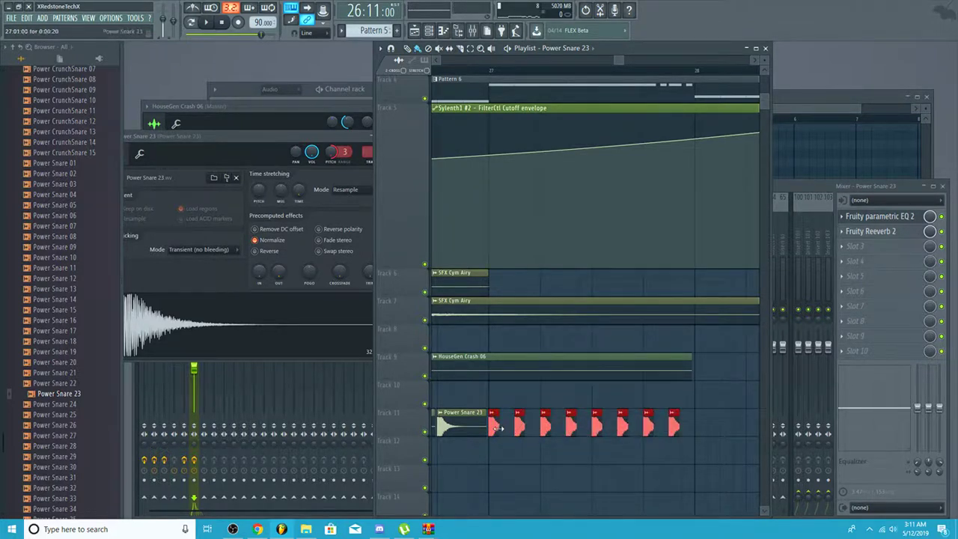
{"action": "left_click_drag", "start_coordinate": [498, 429], "coordinate": [588, 428]}
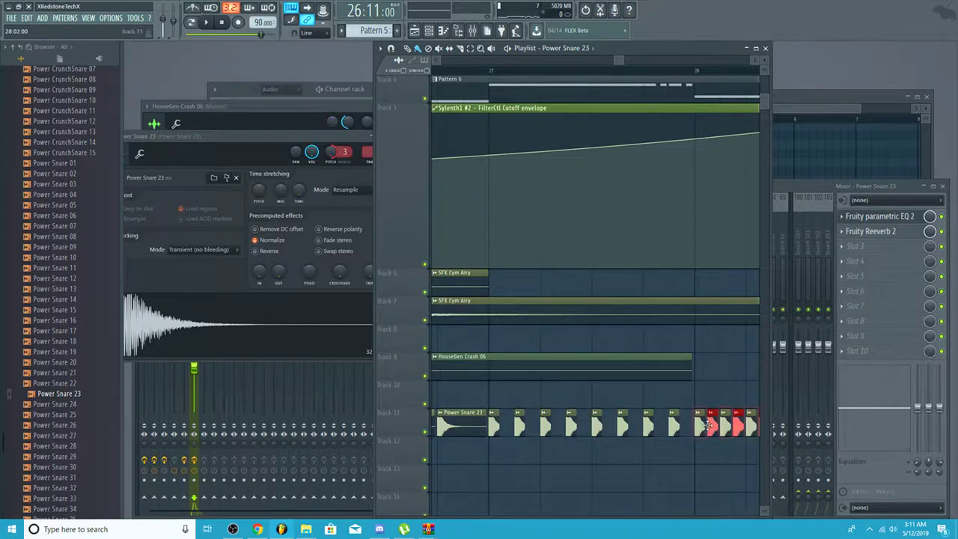
{"action": "scroll", "coordinate": [635, 73], "scroll_direction": "down", "scroll_amount": 4}
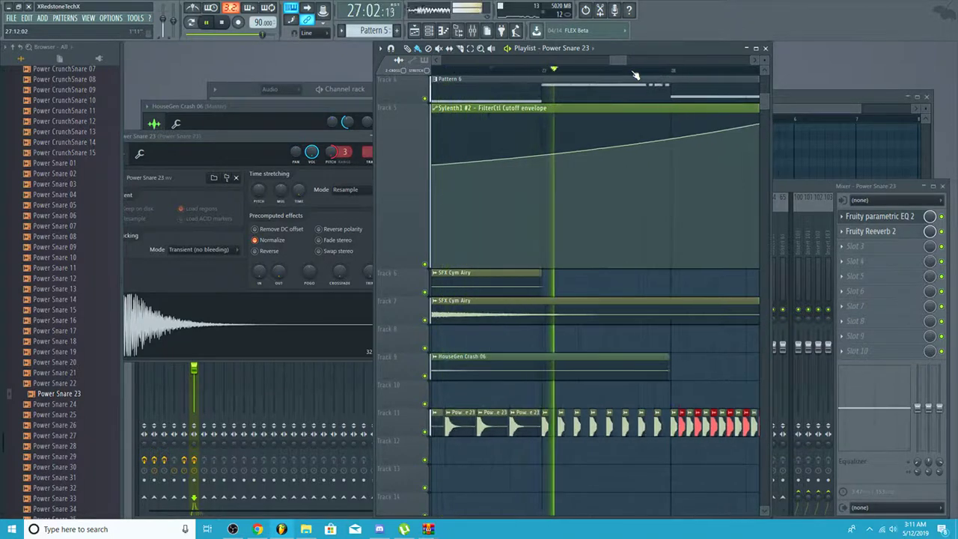
{"action": "left_click_drag", "start_coordinate": [625, 62], "coordinate": [633, 63]}
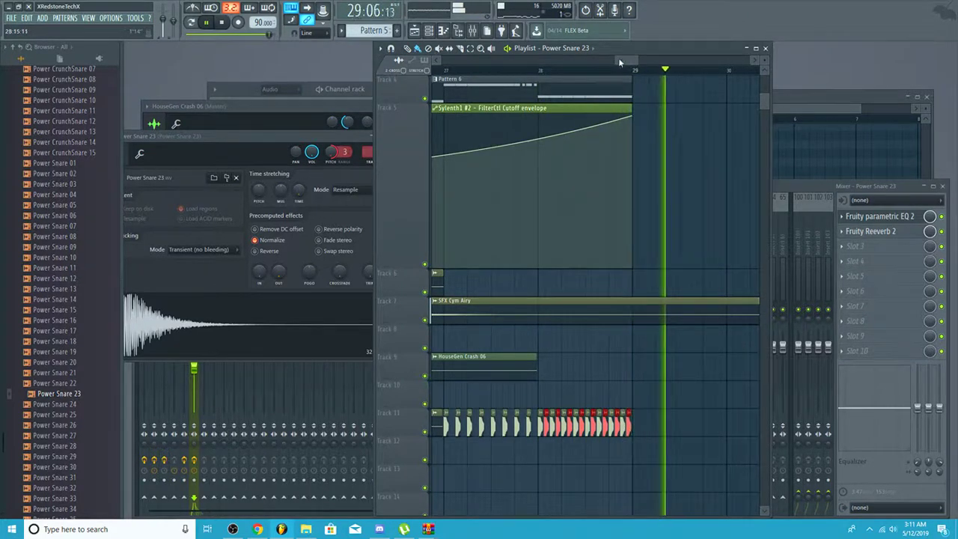
- Boost band 6 of Power Snare 23's Parametric EQ 2 by 5.7 dB at 10454 Hz and slightly lower its mixer track's volume
{"action": "left_click_drag", "start_coordinate": [619, 58], "coordinate": [369, 101]}
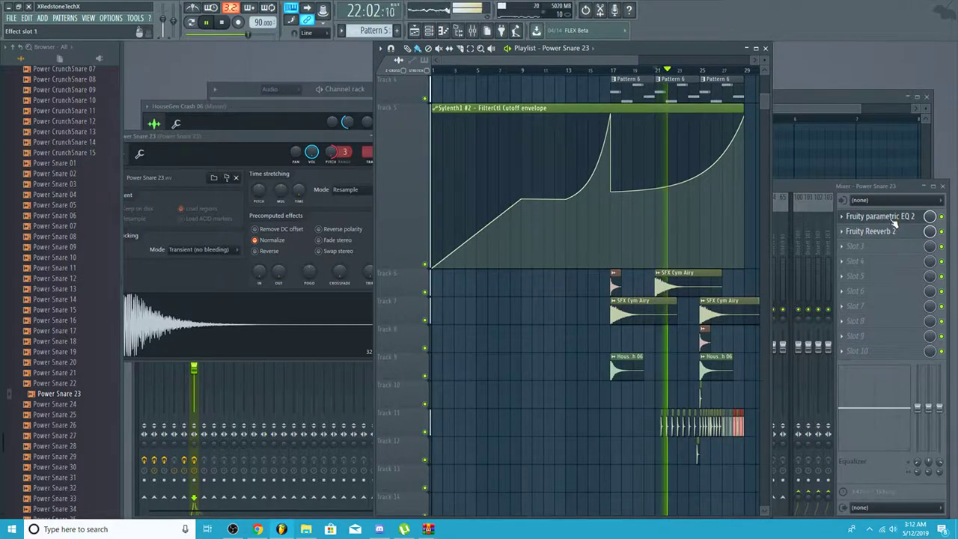
{"action": "left_click", "coordinate": [788, 244]}
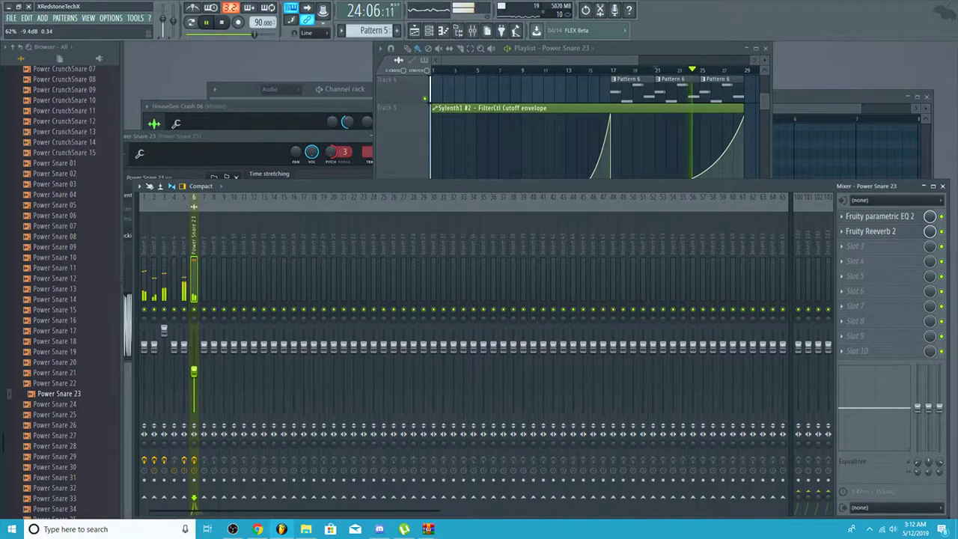
{"action": "left_click", "coordinate": [902, 218]}
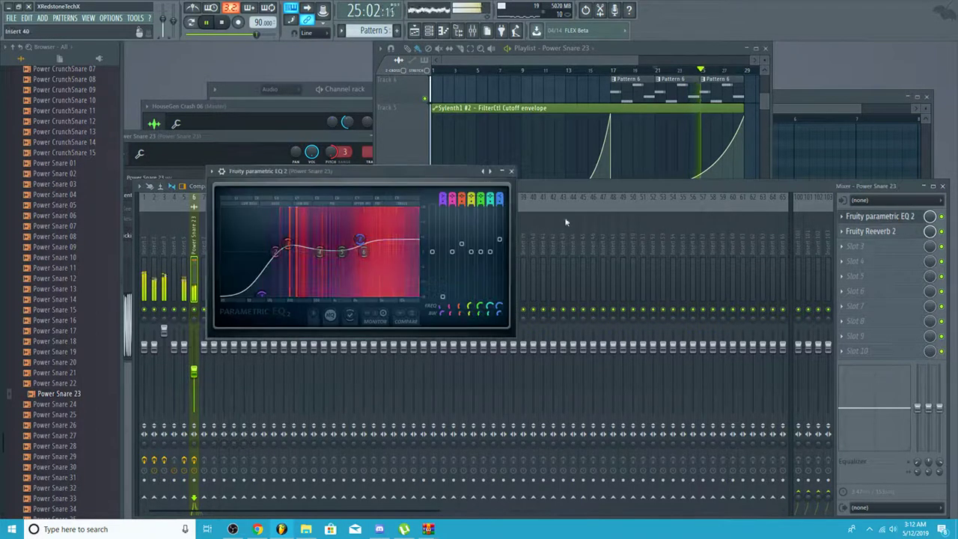
{"action": "mouse_move", "coordinate": [399, 226]}
{"action": "left_mouse_down"}
{"action": "mouse_move", "coordinate": [406, 221]}
{"action": "mouse_move", "coordinate": [399, 239]}
{"action": "left_mouse_up"}
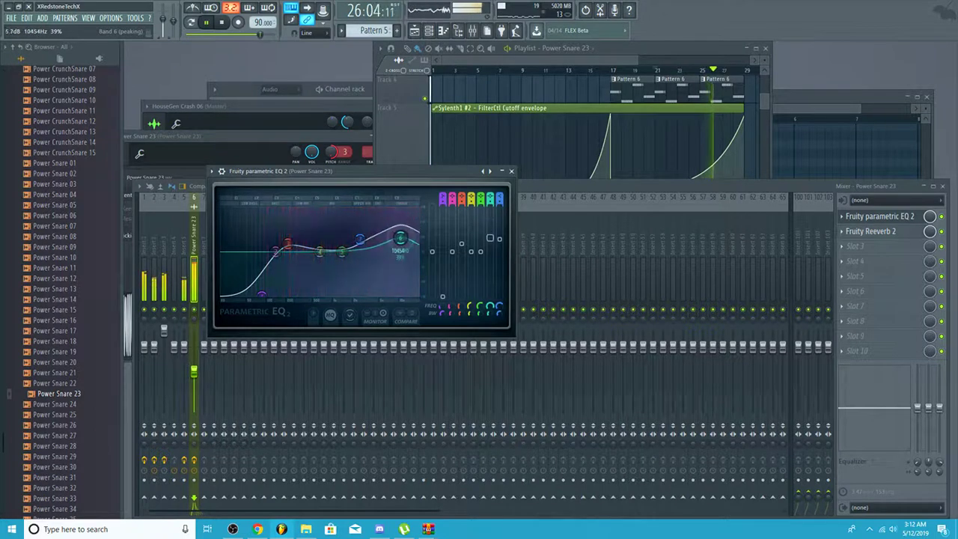
{"action": "left_click", "coordinate": [193, 370]}
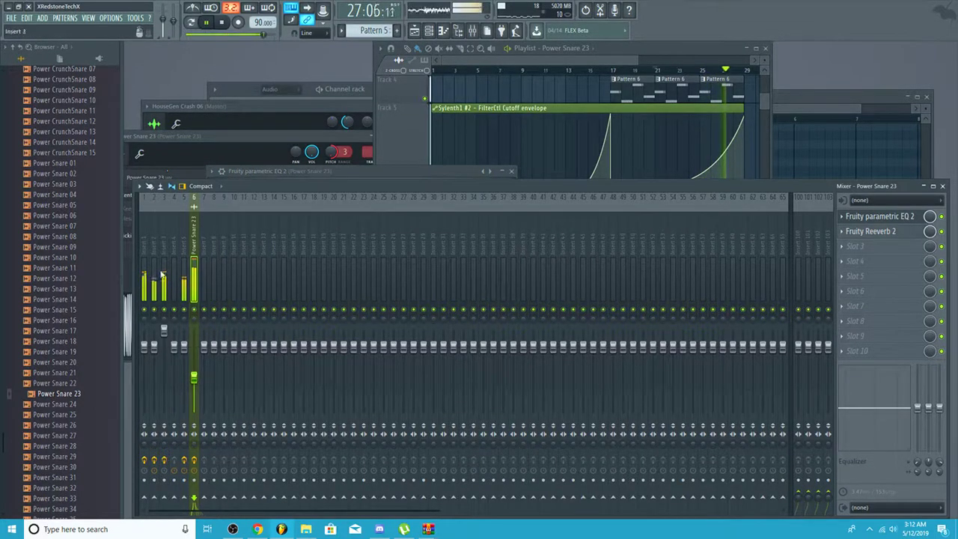
{"action": "left_click", "coordinate": [199, 373]}
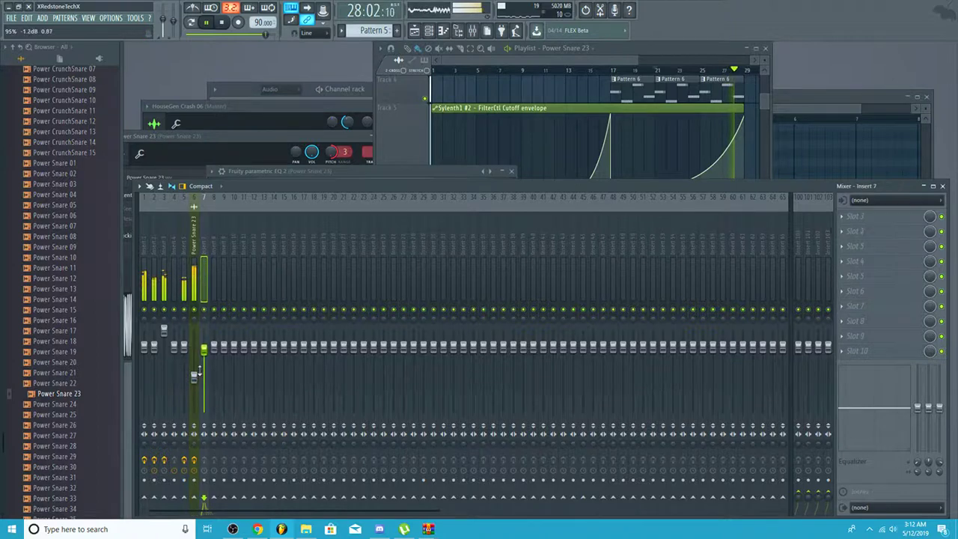
- Add Soundgoodizer to slot 3 of the Power Snare 23 mixer track
{"action": "left_click", "coordinate": [194, 283]}
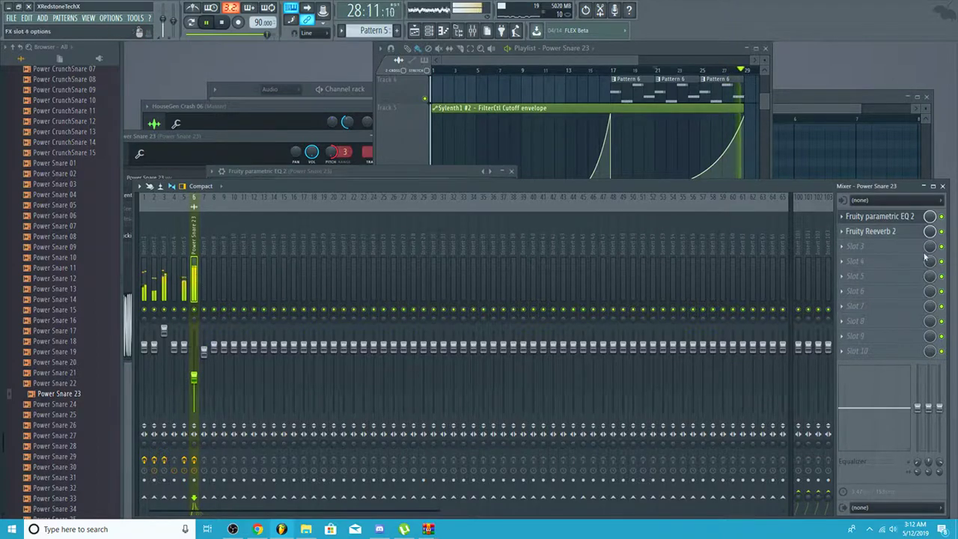
{"action": "left_click", "coordinate": [879, 245]}
{"action": "left_click", "coordinate": [847, 293]}
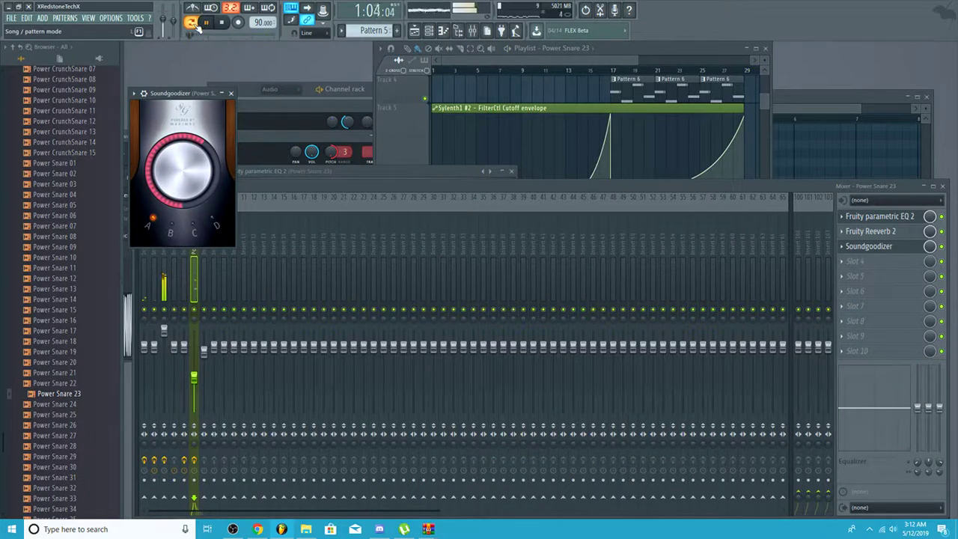
- Play from bar 21, slightly raise the Power Snare 23 mixer volume, and set Soundgoodizer to mode C with a reduced amount
{"action": "left_click", "coordinate": [603, 78]}
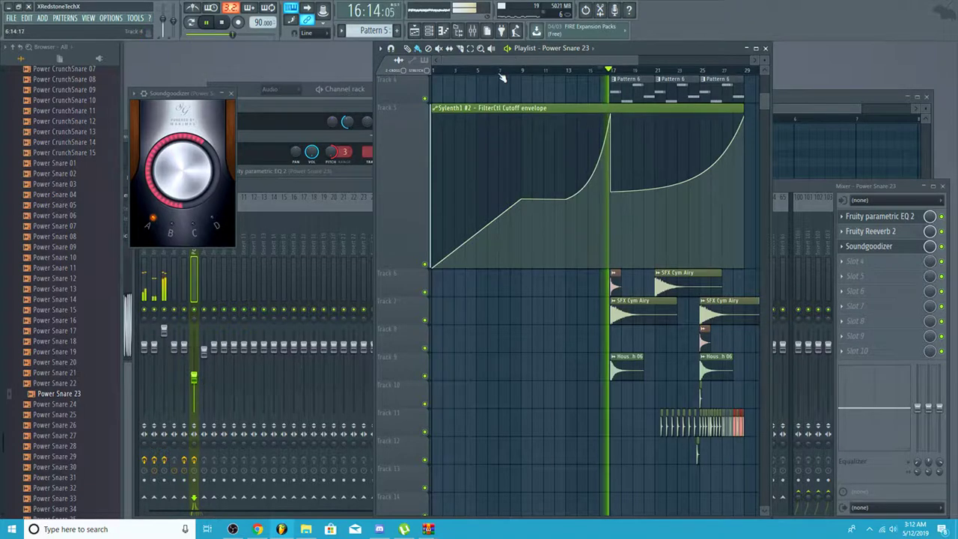
{"action": "left_click", "coordinate": [657, 72]}
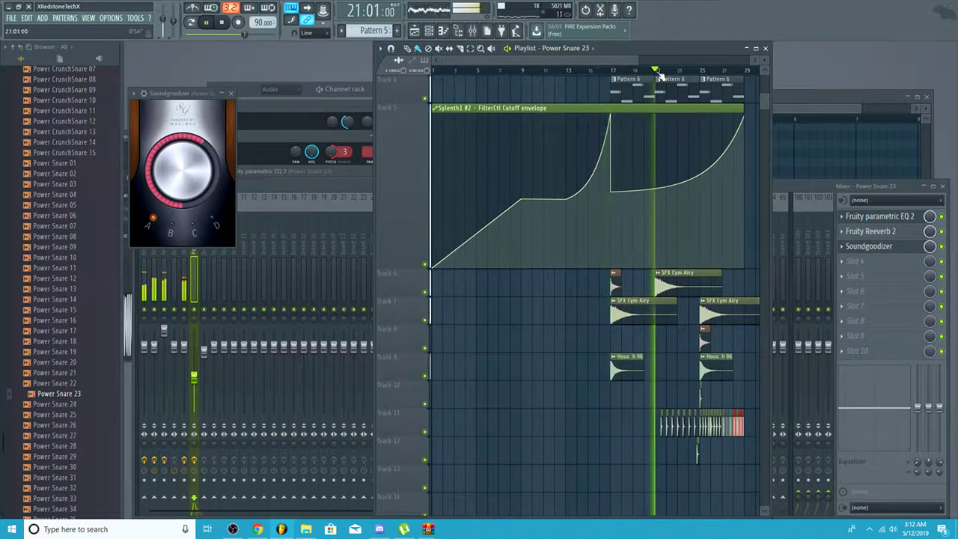
{"action": "left_click", "coordinate": [205, 379]}
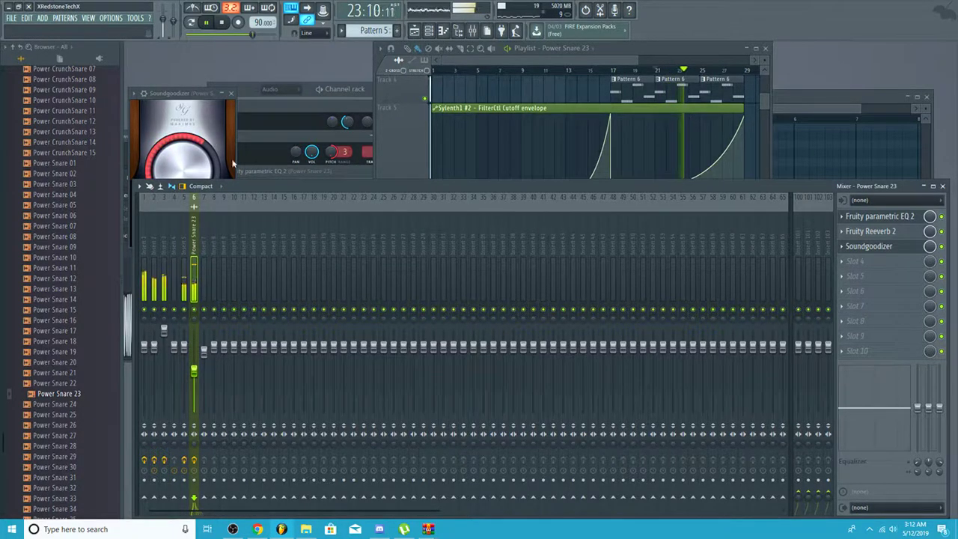
{"action": "left_click", "coordinate": [206, 165]}
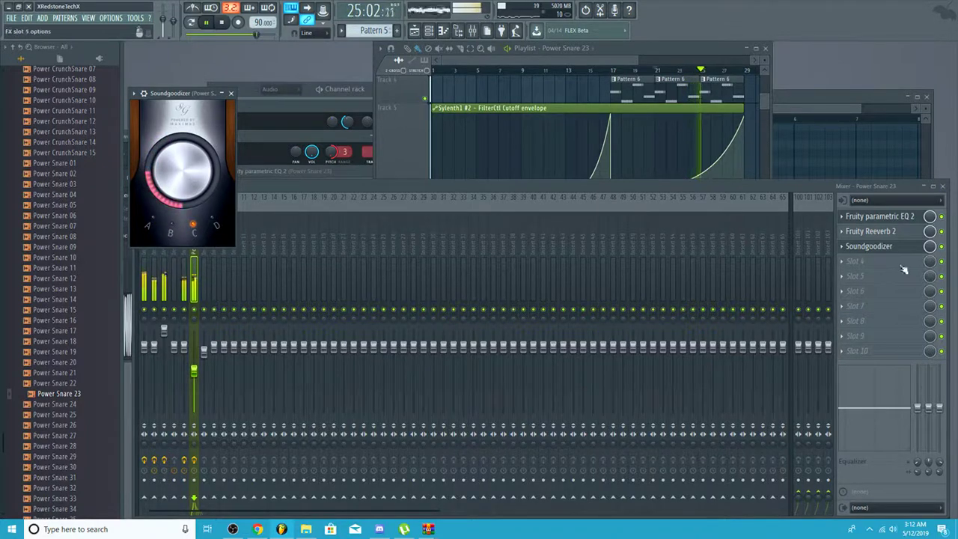
- Reduce the Fruity Reeverb 2 mix level, set the Power Snare 23 mixer volume to 48%, and close the mixer
{"action": "left_click", "coordinate": [930, 232]}
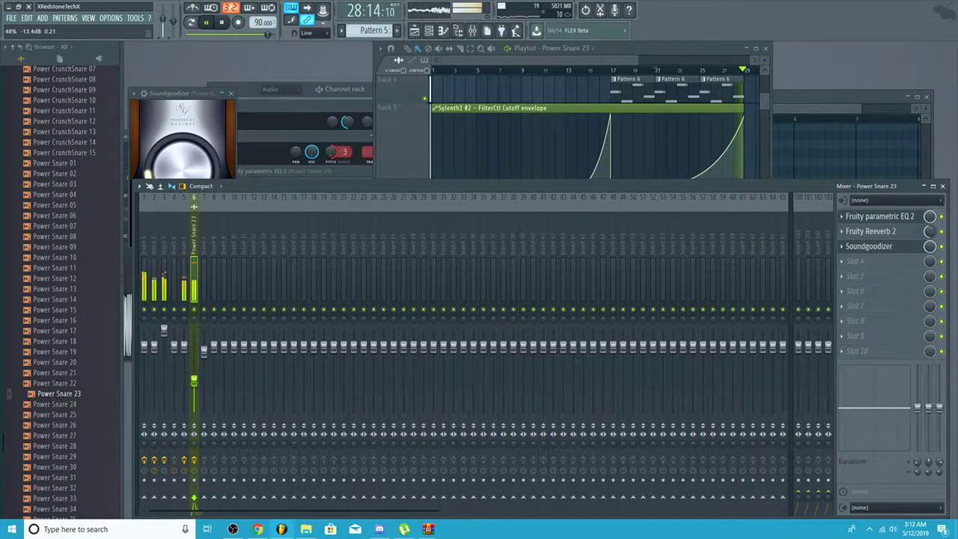
{"action": "left_click", "coordinate": [945, 186]}
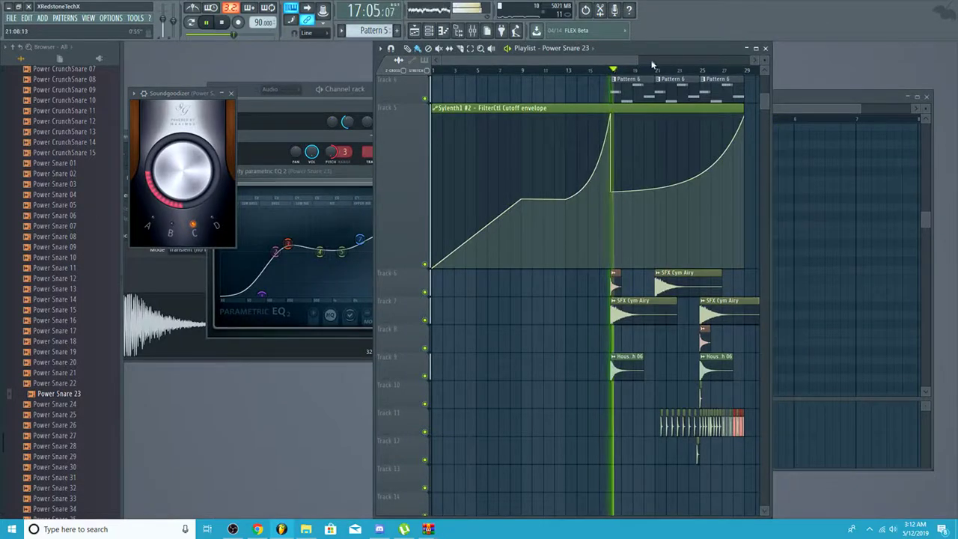
- Select the whole arrangement through bar 28, widen the Playlist to show it, and play the track from the start
{"action": "left_click_drag", "start_coordinate": [639, 62], "coordinate": [308, 102]}
{"action": "key", "text": "space"}
{"action": "key", "text": "space"}
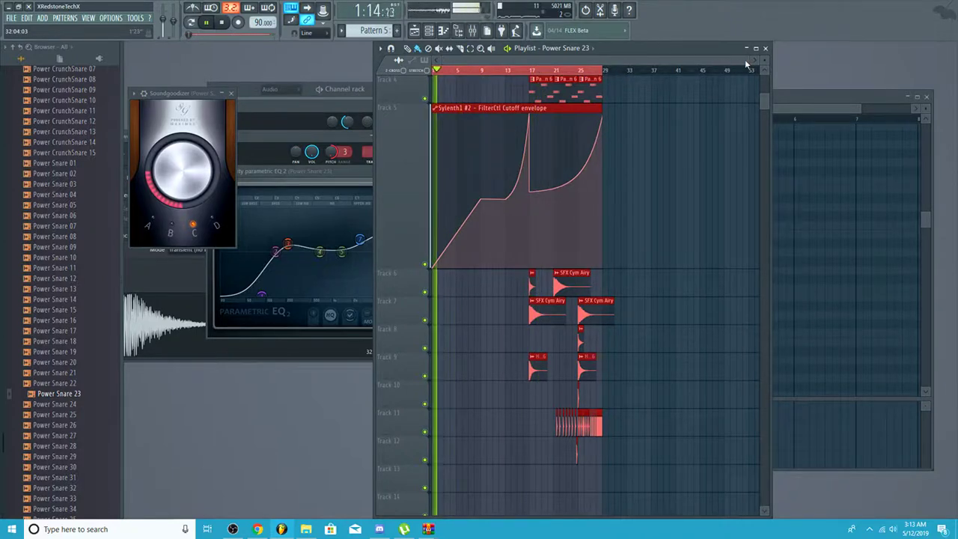
{"action": "left_click_drag", "start_coordinate": [749, 60], "coordinate": [641, 61]}
{"action": "left_click_drag", "start_coordinate": [376, 301], "coordinate": [202, 301]}
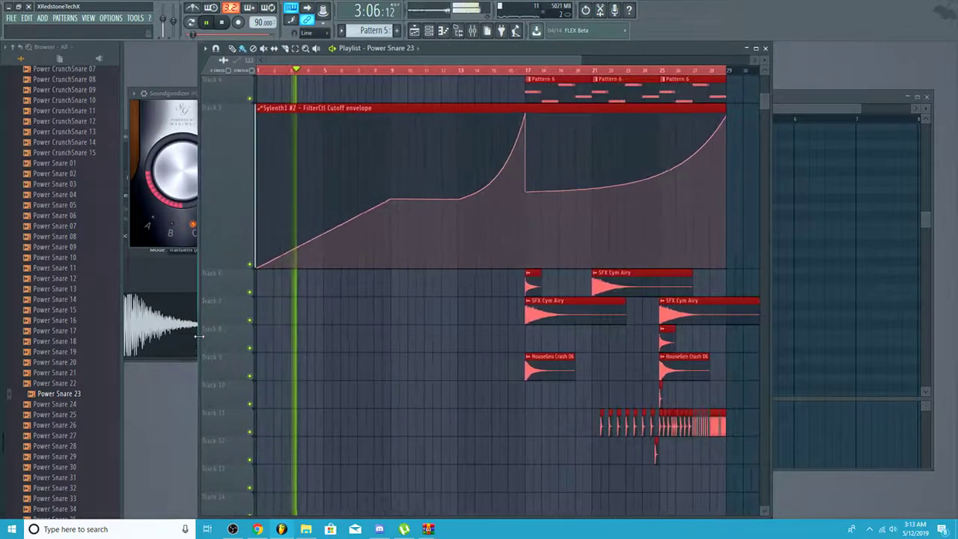
{"action": "scroll", "coordinate": [445, 327], "scroll_direction": "up", "scroll_amount": 3}
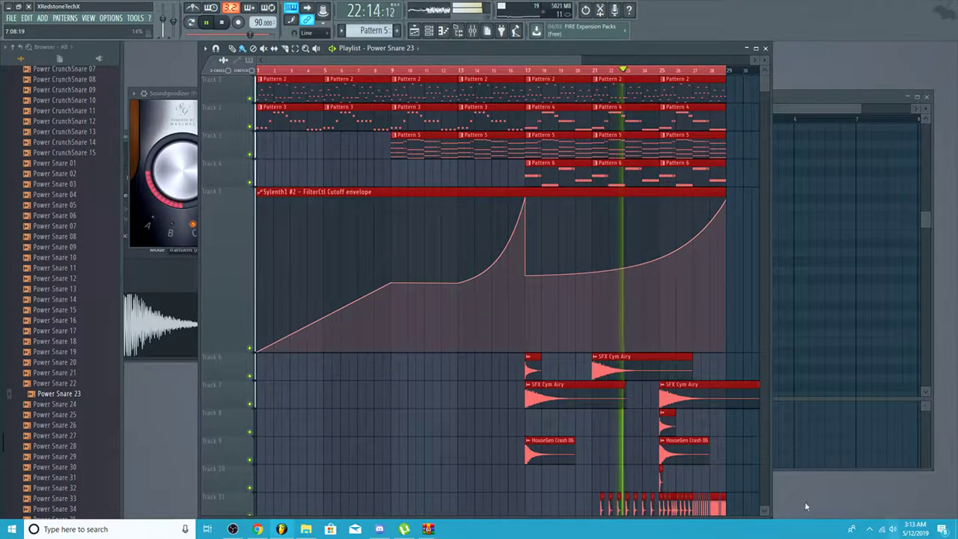
- Set Power Snare 23's pitch range to 5 and its pitch to about +403 cents, and close the channel settings
{"action": "double_click", "coordinate": [655, 513]}
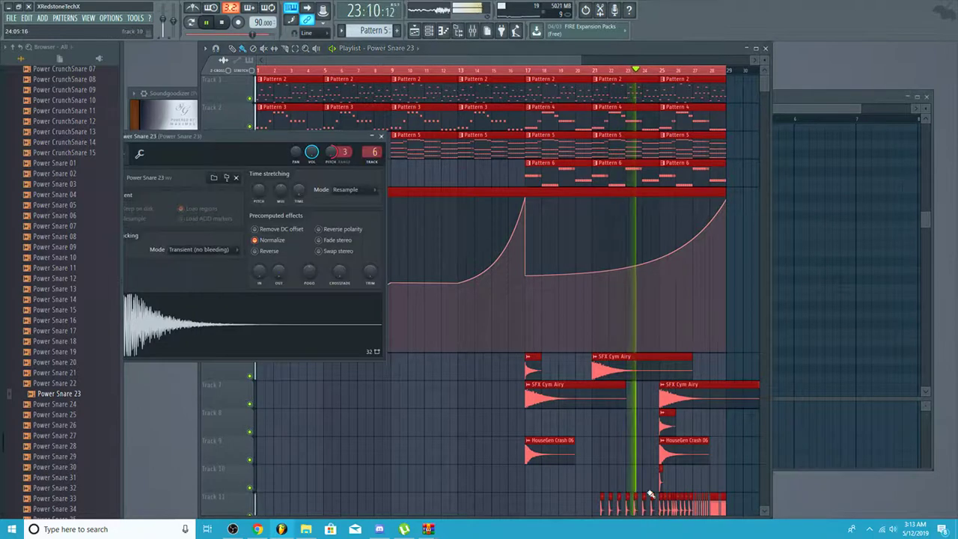
{"action": "left_click_drag", "start_coordinate": [333, 153], "coordinate": [333, 149]}
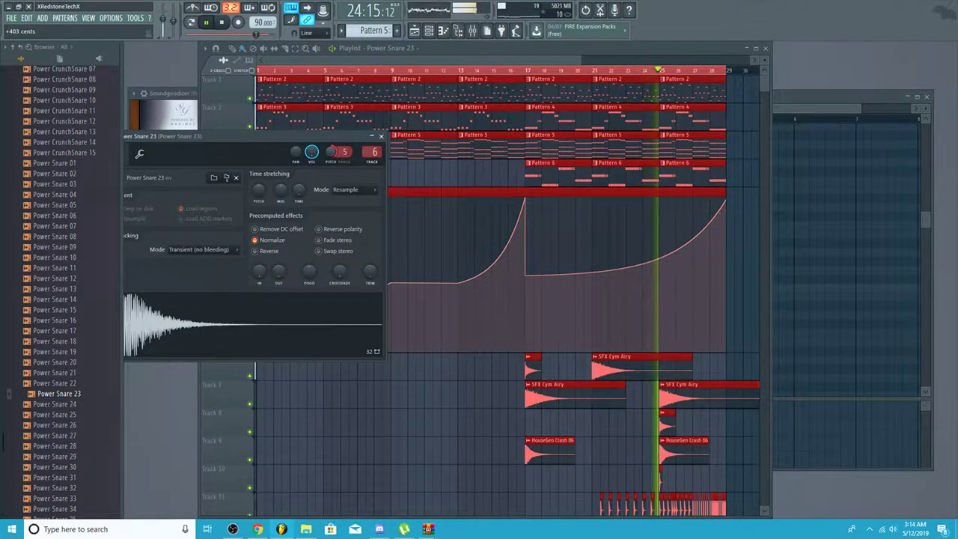
{"action": "left_click", "coordinate": [381, 138]}
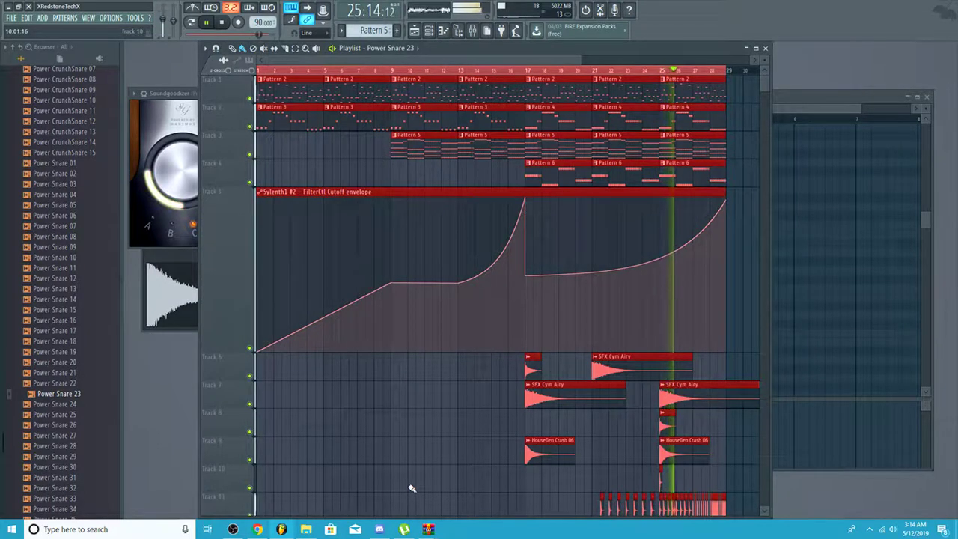
- Recheck Power Snare 23's channel settings, listen to the end of the build-up, and stop playback
{"action": "double_click", "coordinate": [620, 507]}
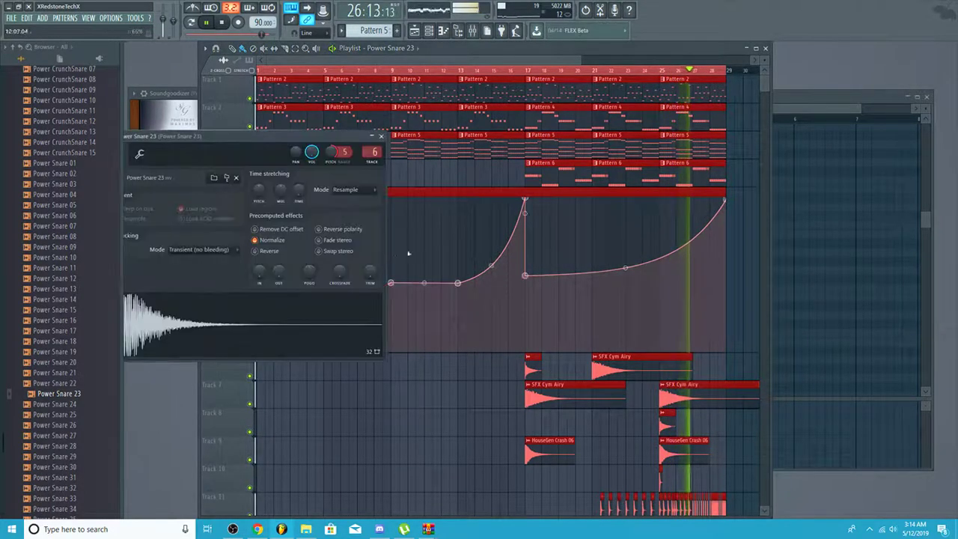
{"action": "left_click", "coordinate": [380, 135]}
{"action": "scroll", "coordinate": [665, 414], "scroll_direction": "down", "scroll_amount": 3}
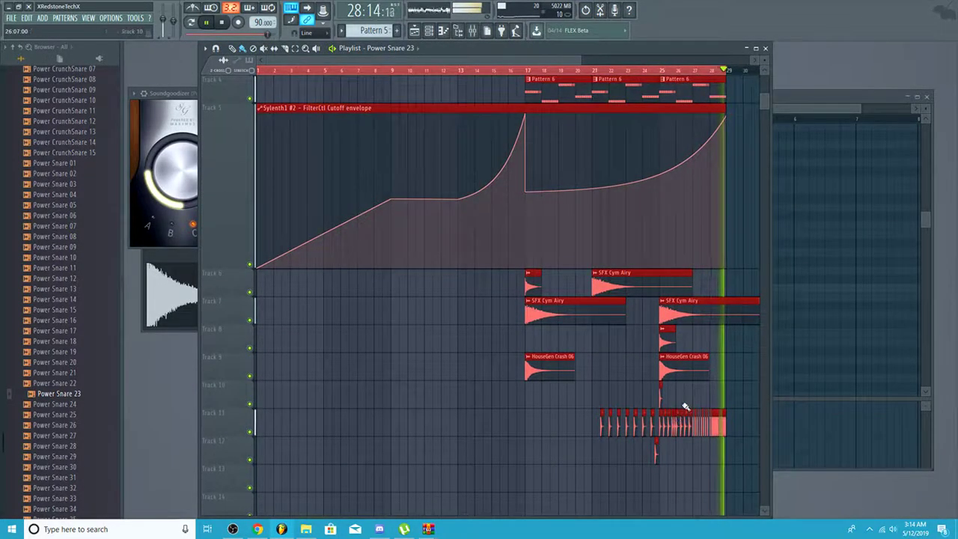
{"action": "key", "text": "space"}
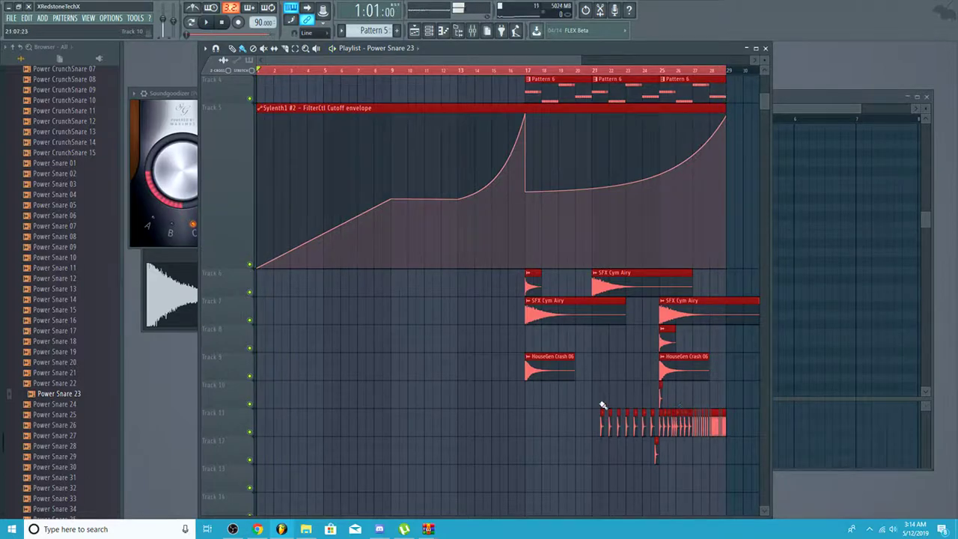